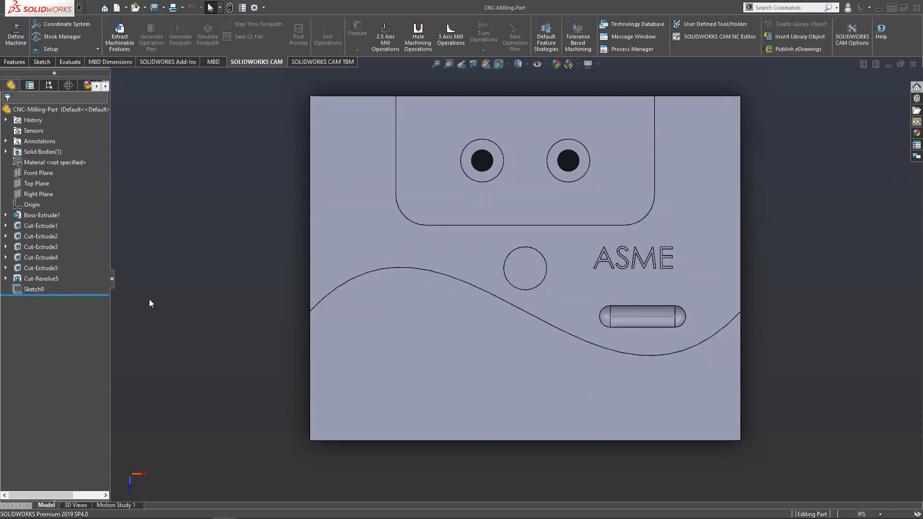
Examine the part's machinable features from several angles, including the curved step, the pocket with two bosses, the round hole and the slot.
middle_drag(287, 338, 461, 266)
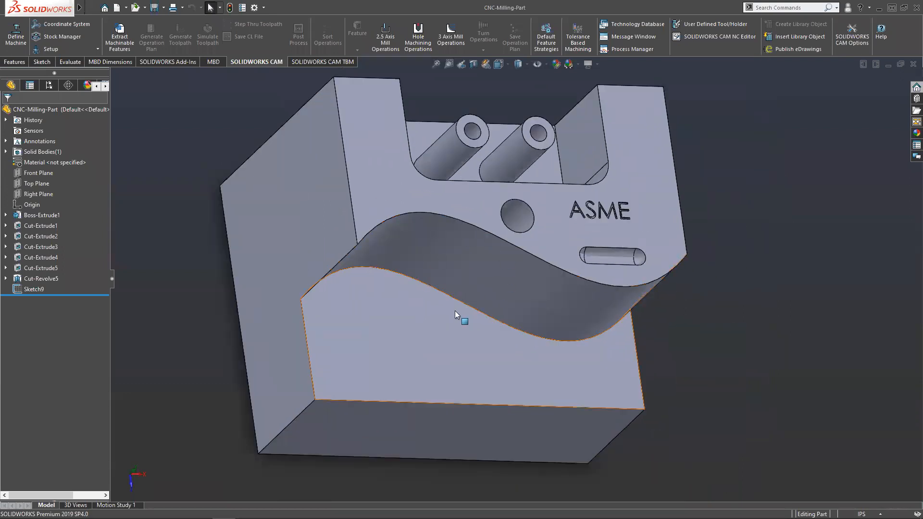
scroll(600, 267, up, 1)
scroll(424, 269, down, 1)
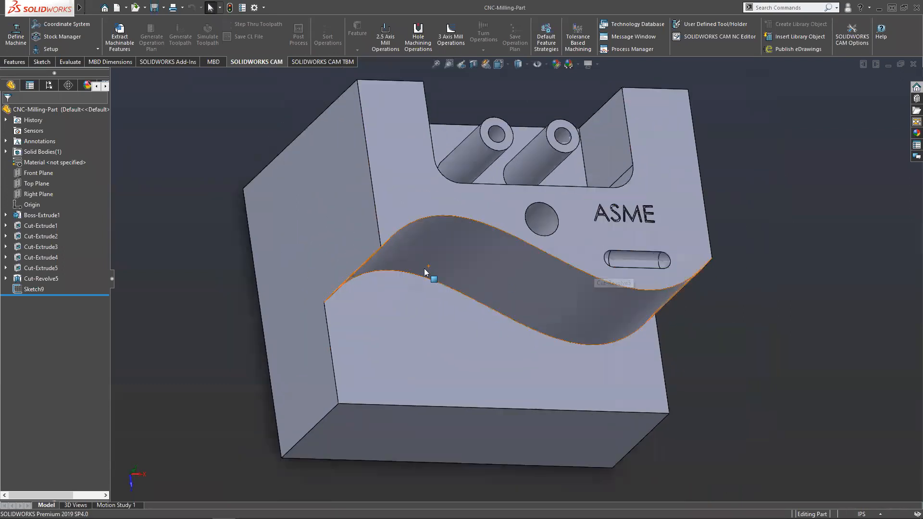
middle_drag(429, 274, 417, 302)
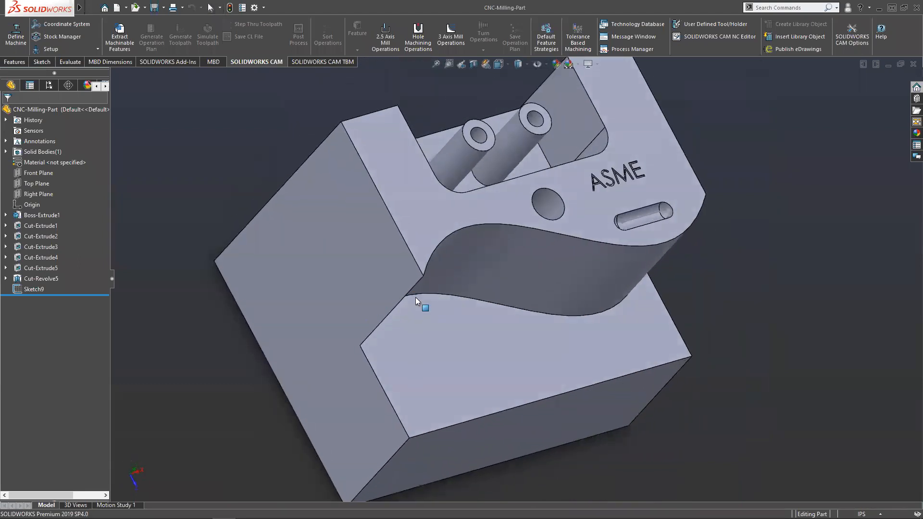
click(534, 275)
middle_drag(646, 313, 608, 288)
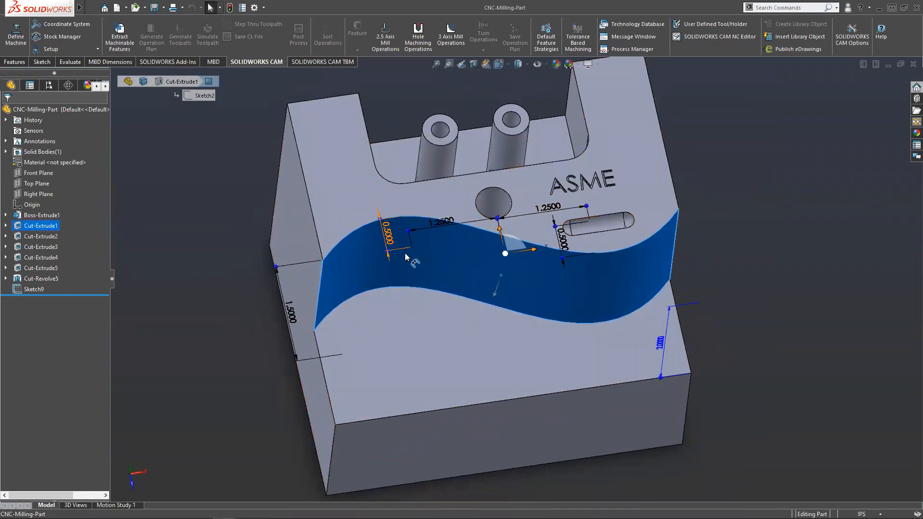
middle_drag(763, 214, 628, 256)
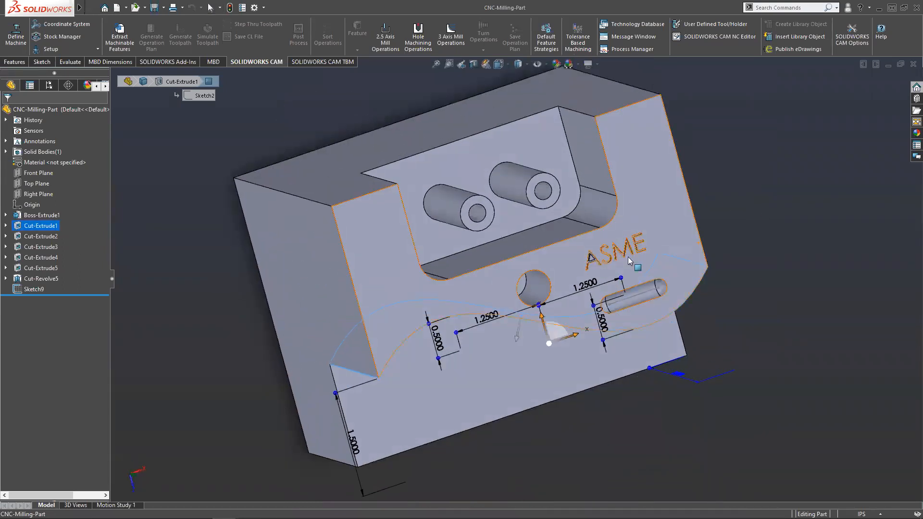
click(597, 209)
middle_drag(533, 226, 477, 210)
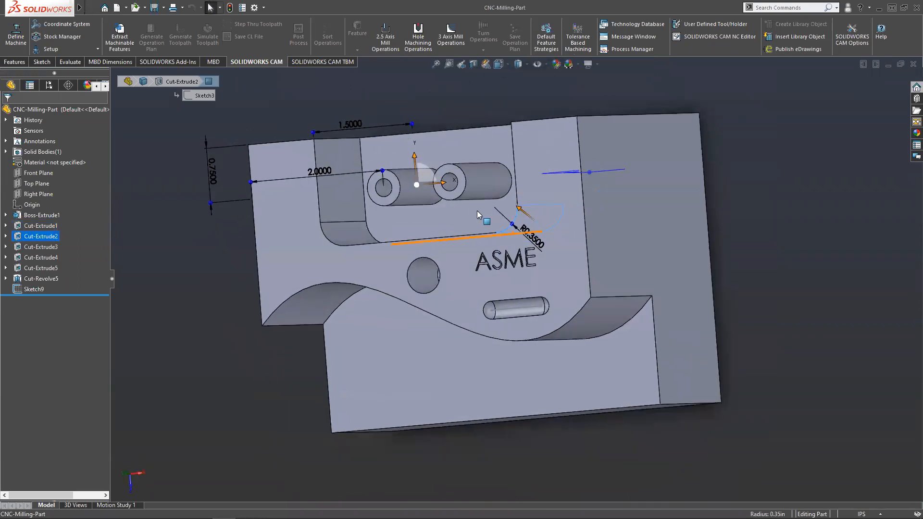
click(369, 208)
middle_drag(369, 208, 435, 186)
click(503, 239)
middle_drag(518, 254, 635, 283)
click(581, 278)
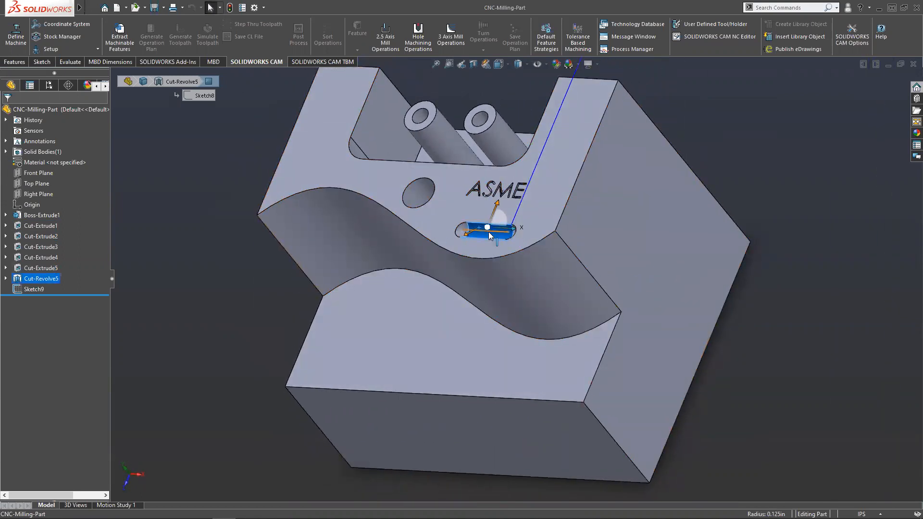
middle_drag(460, 239, 598, 240)
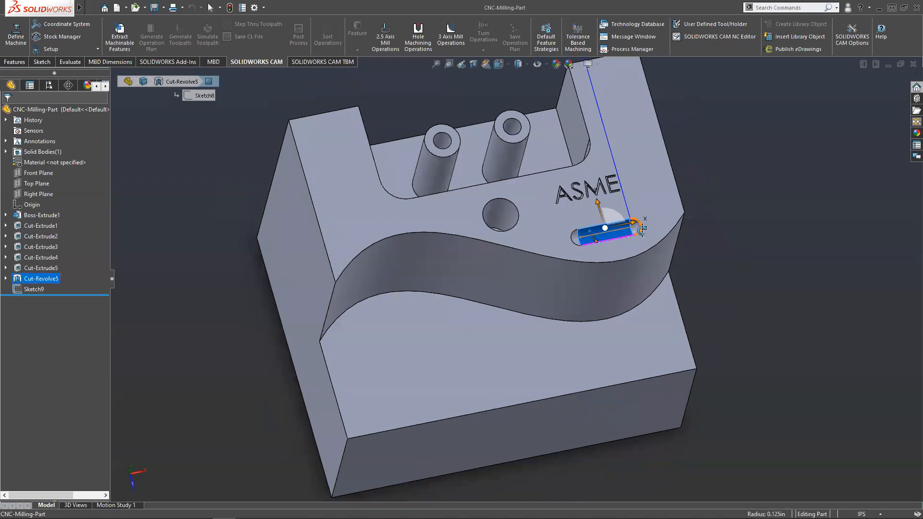
click(722, 195)
middle_drag(616, 259, 610, 235)
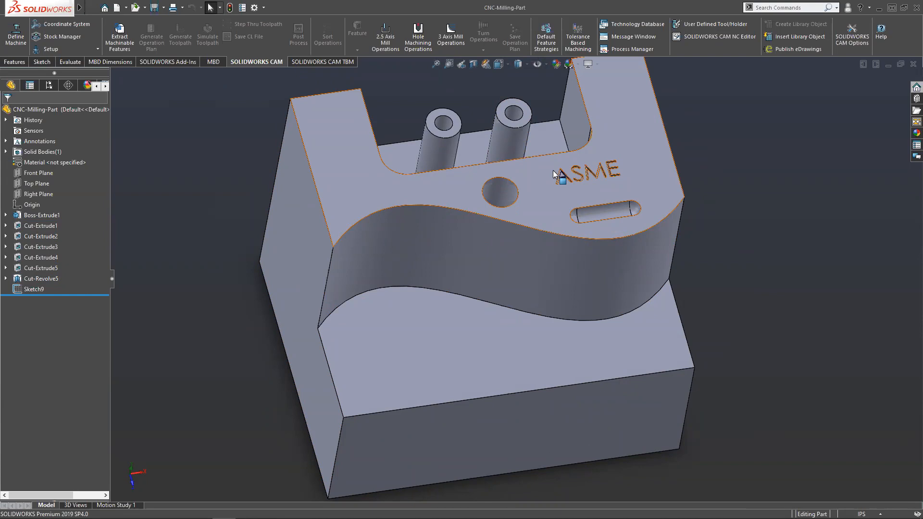
Orient the part to the Top view.
scroll(682, 196, up, 2)
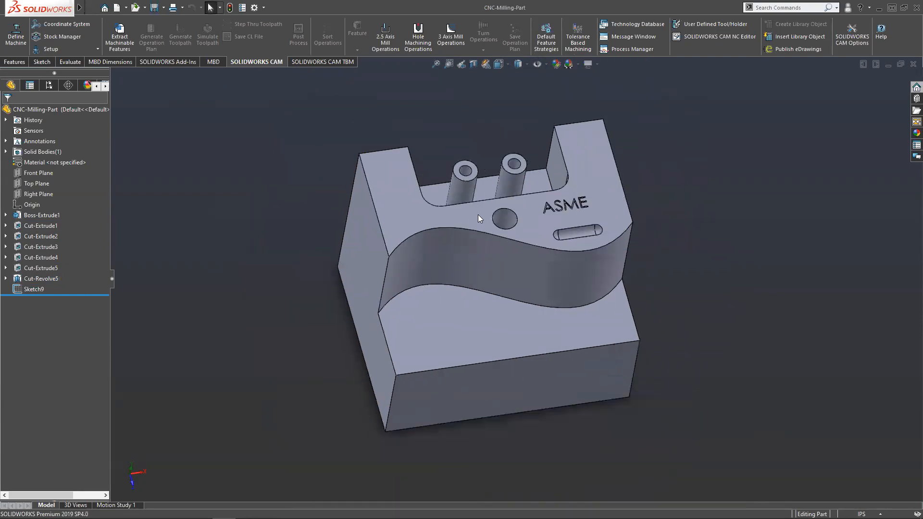
scroll(499, 202, down, 2)
key(space)
click(392, 244)
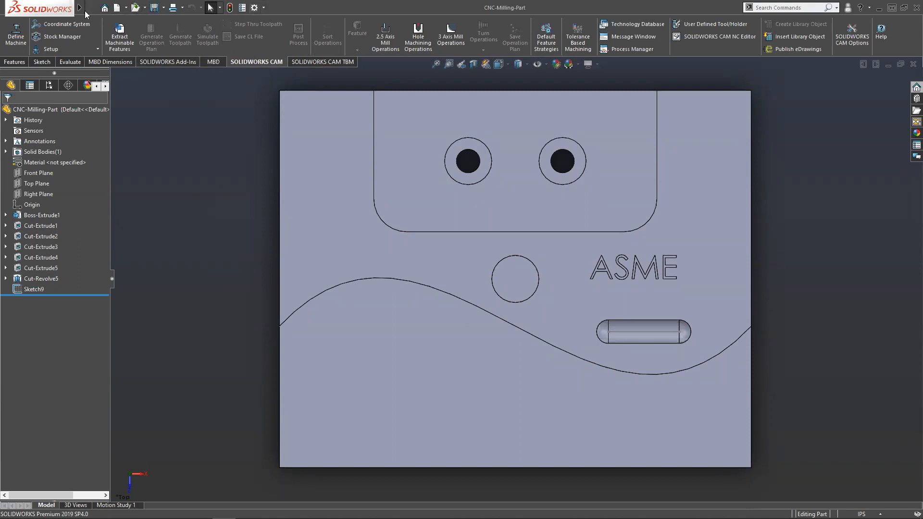
Check that the SOLIDWORKS CAM 2019 add-in is enabled for this session and at start-up, and accept the add-in settings.
mouse_move(80, 7)
click(169, 8)
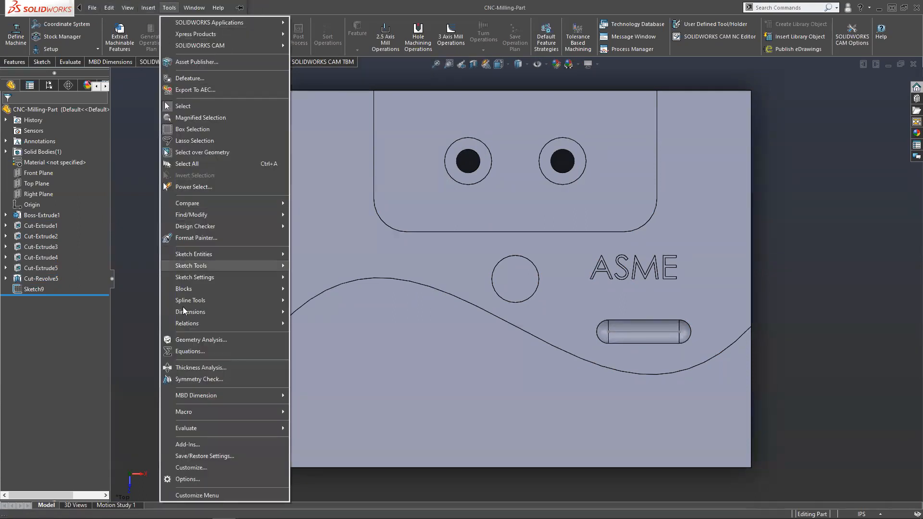
click(183, 444)
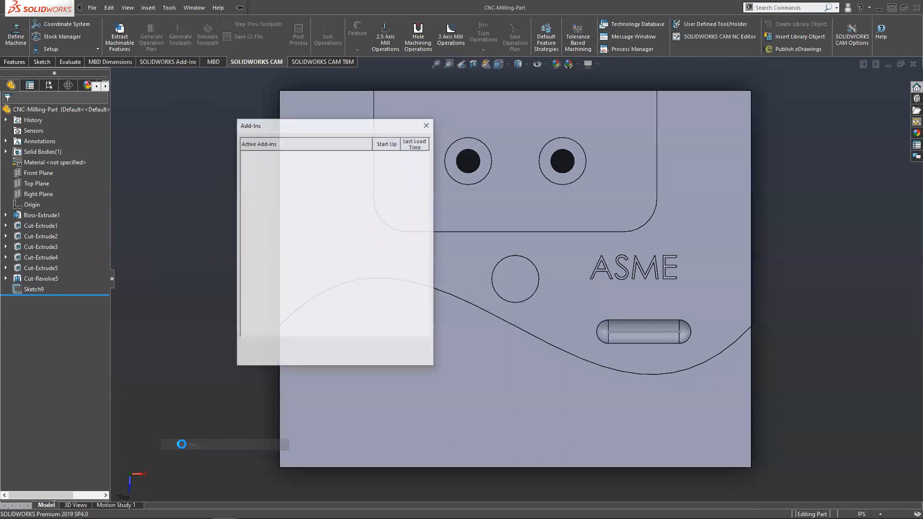
scroll(285, 224, down, 4)
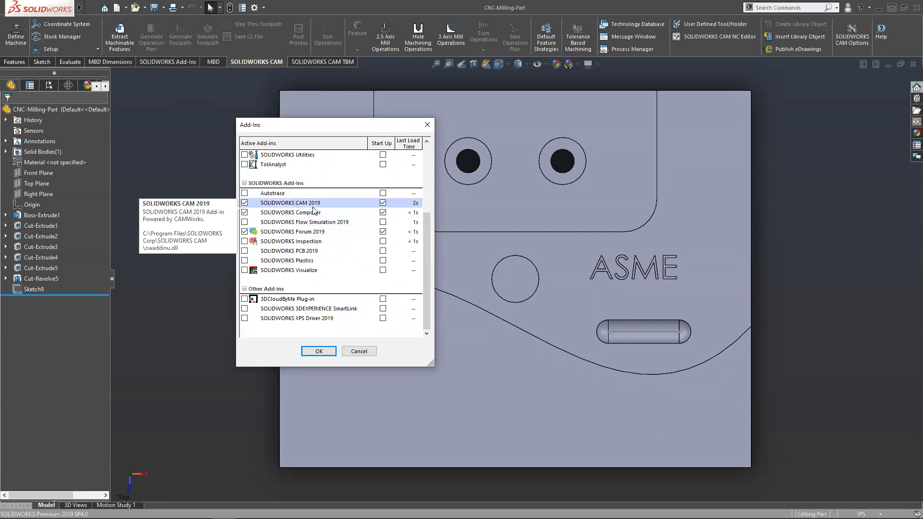
click(316, 352)
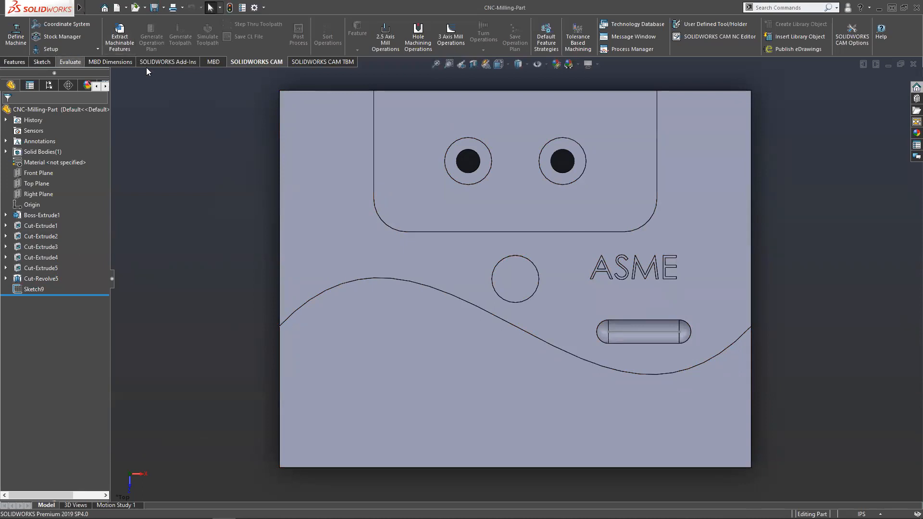
Widen the feature tree area enough to show the CAM feature, operation and tool tree selectors.
click(105, 87)
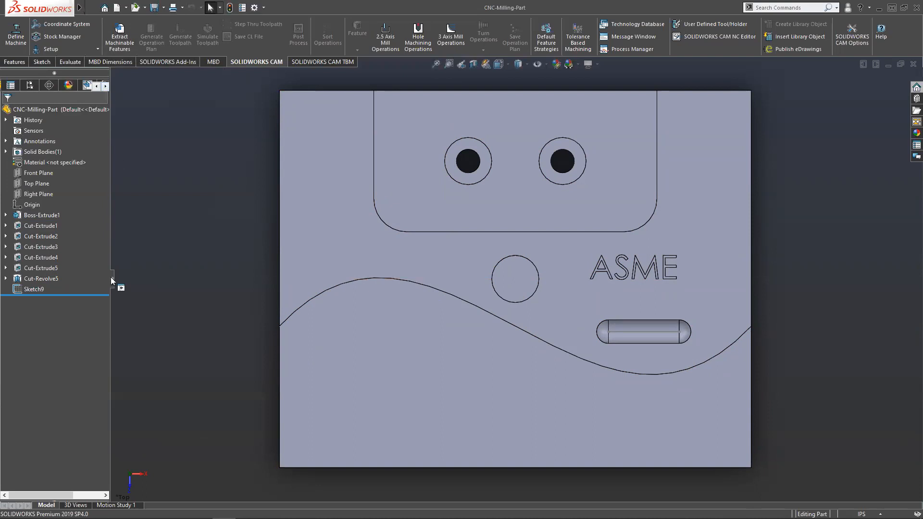
drag(110, 278, 121, 281)
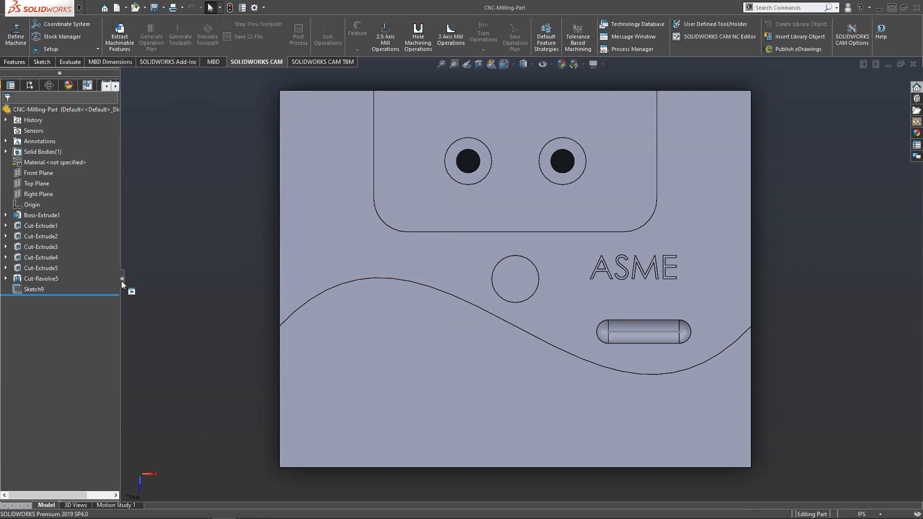
double_click(121, 281)
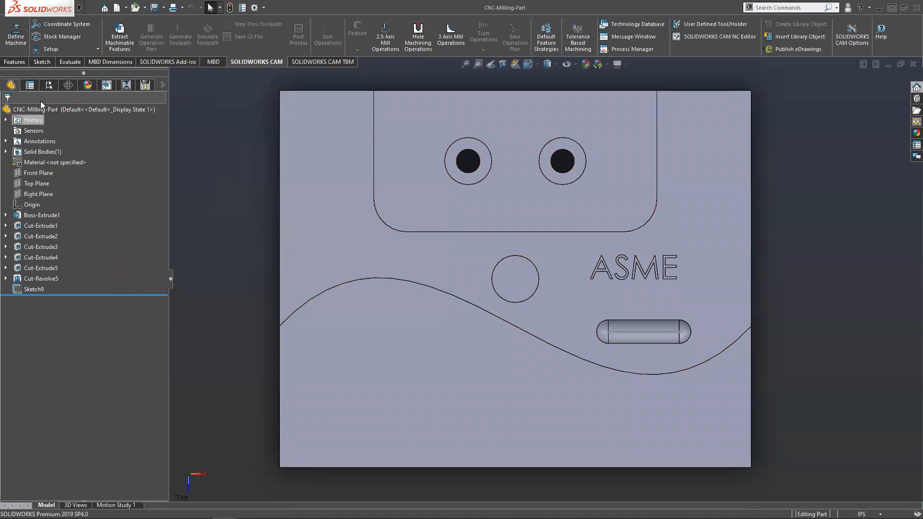
Review the CAM feature tree, operation tree and tool tree of the part, ending on the CAM feature tree.
click(107, 85)
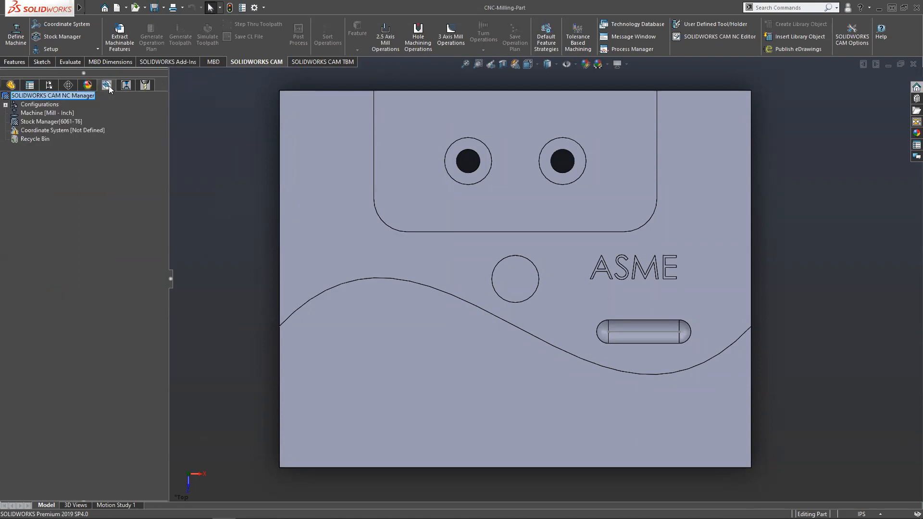
click(145, 86)
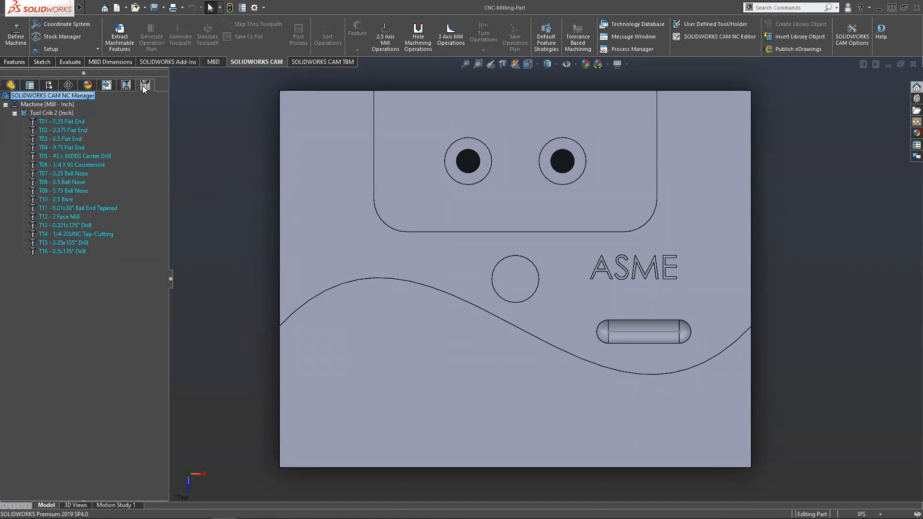
click(106, 87)
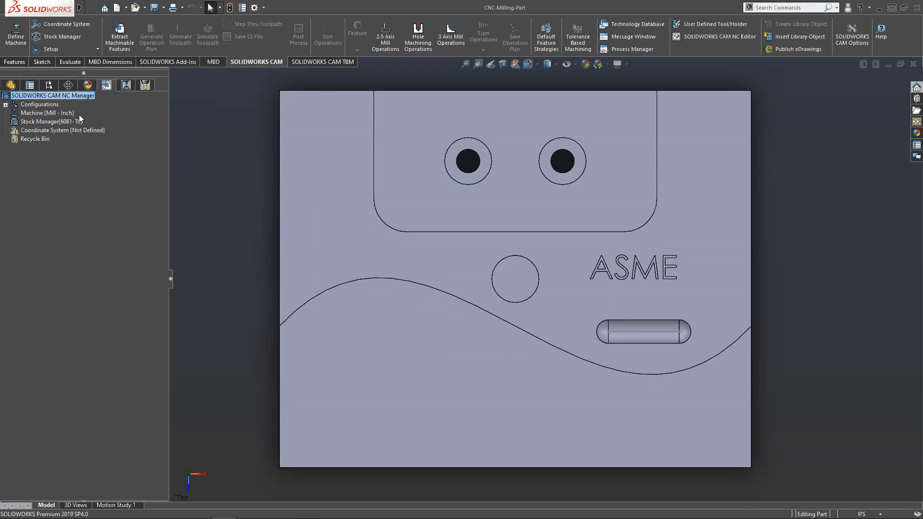
click(126, 86)
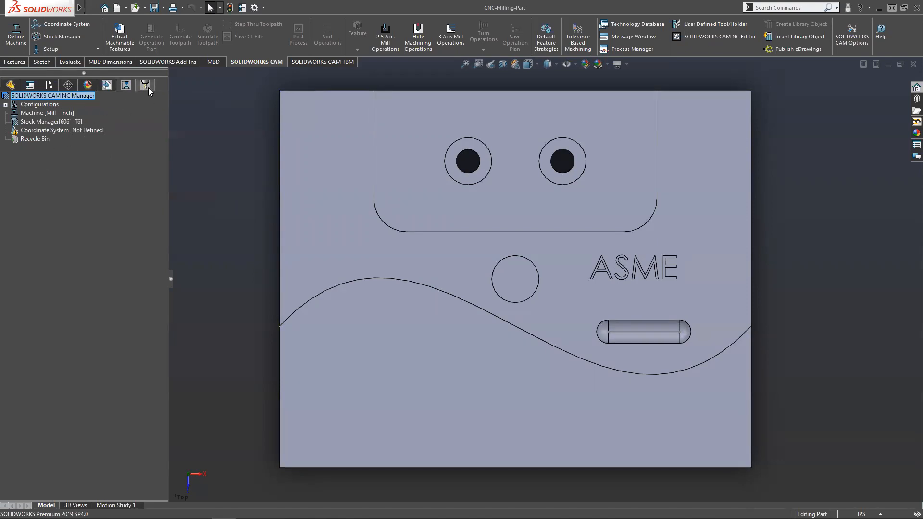
click(145, 86)
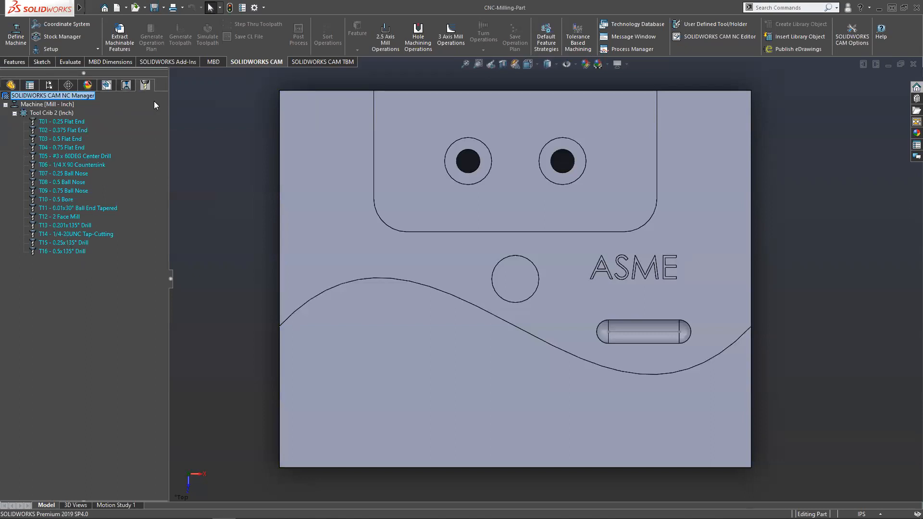
click(107, 87)
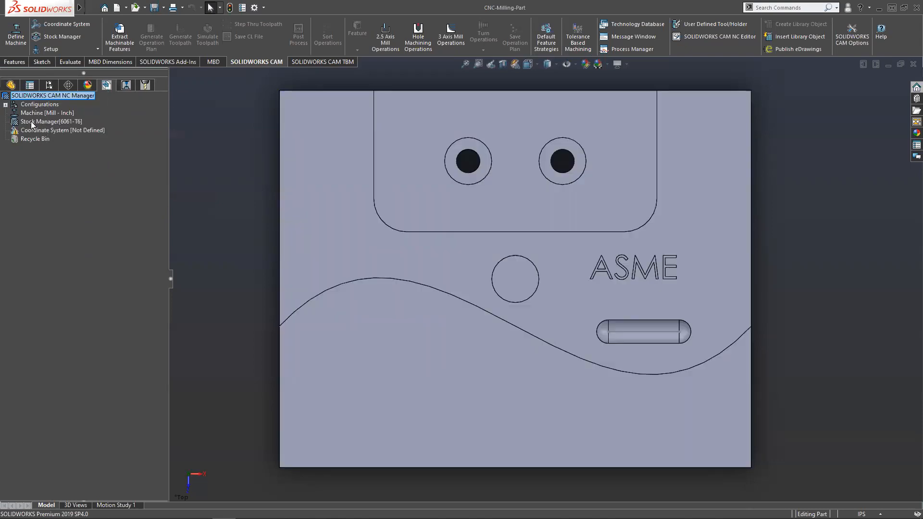
Make Tool Crib 1 (Inch) Empty the active tool crib of the Mill - Inch machine.
click(33, 122)
double_click(37, 114)
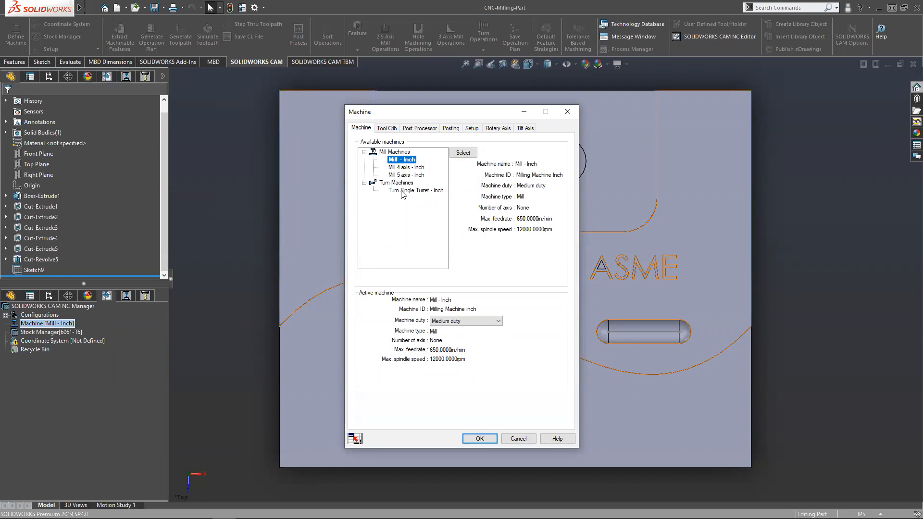
click(386, 129)
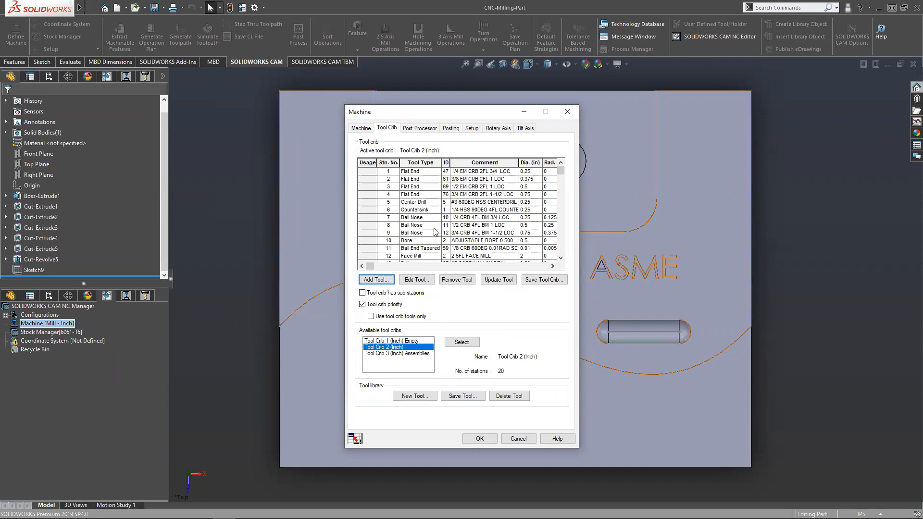
click(398, 355)
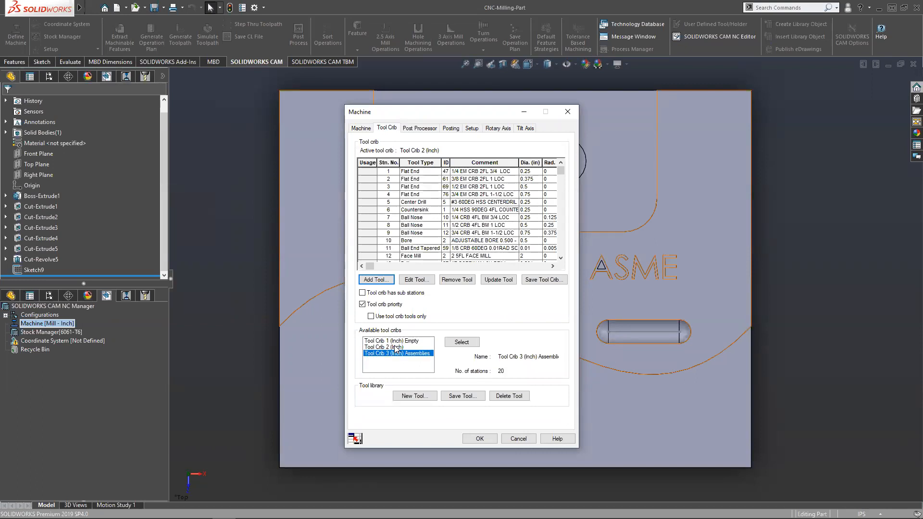
click(399, 342)
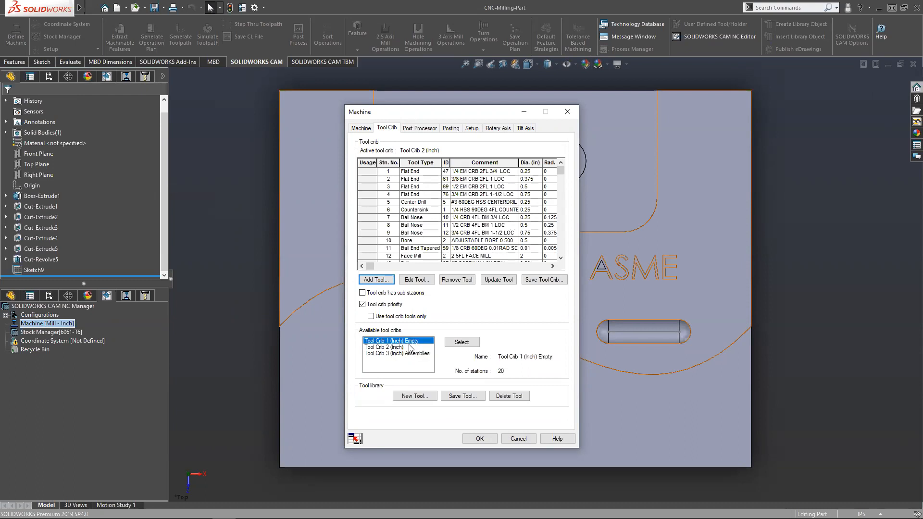
click(473, 344)
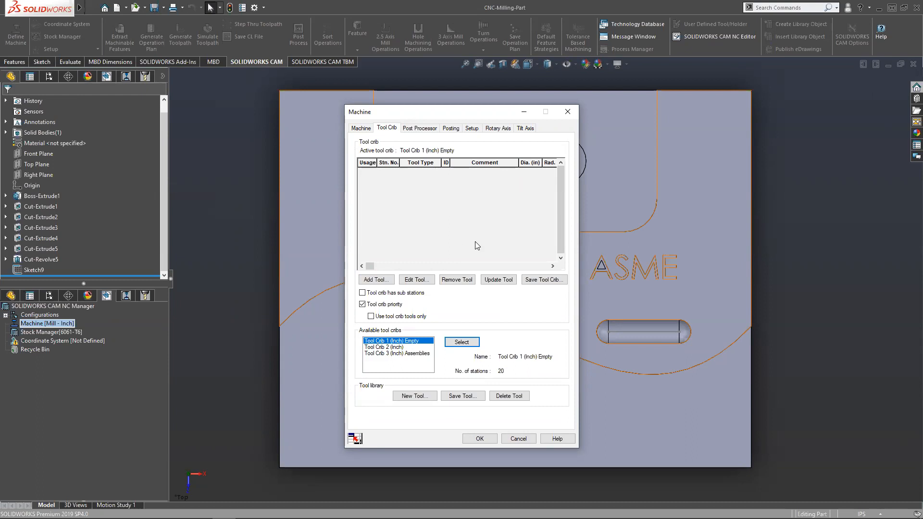
Add the 1/4,E CNC DRILL, a 0.25 in drill, from the tool library to the active tool crib.
click(383, 281)
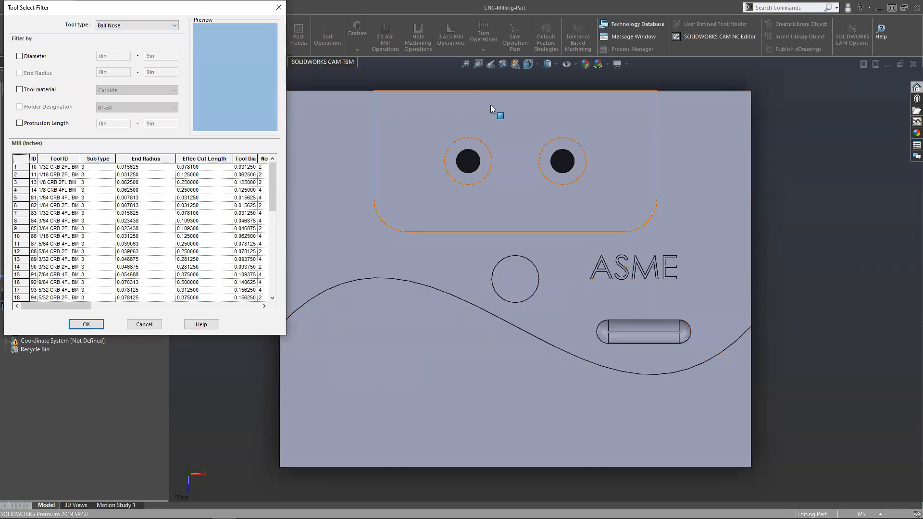
click(112, 25)
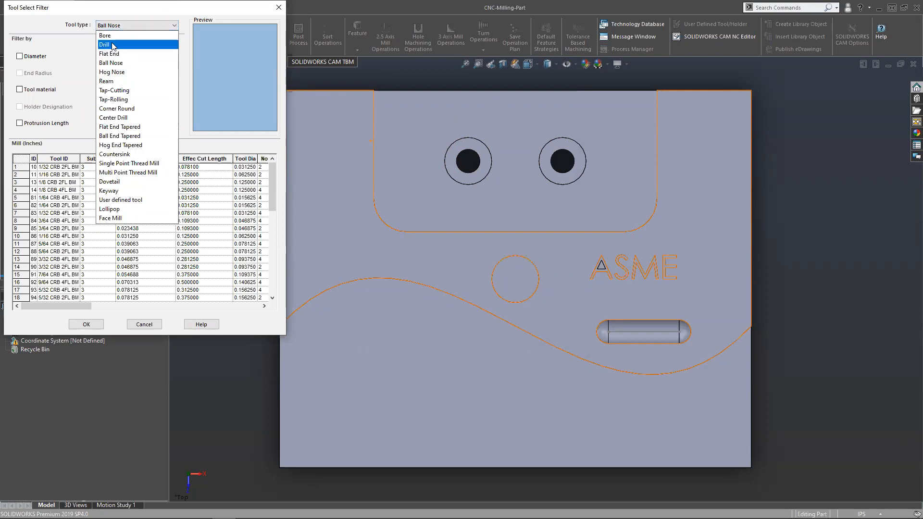
click(114, 48)
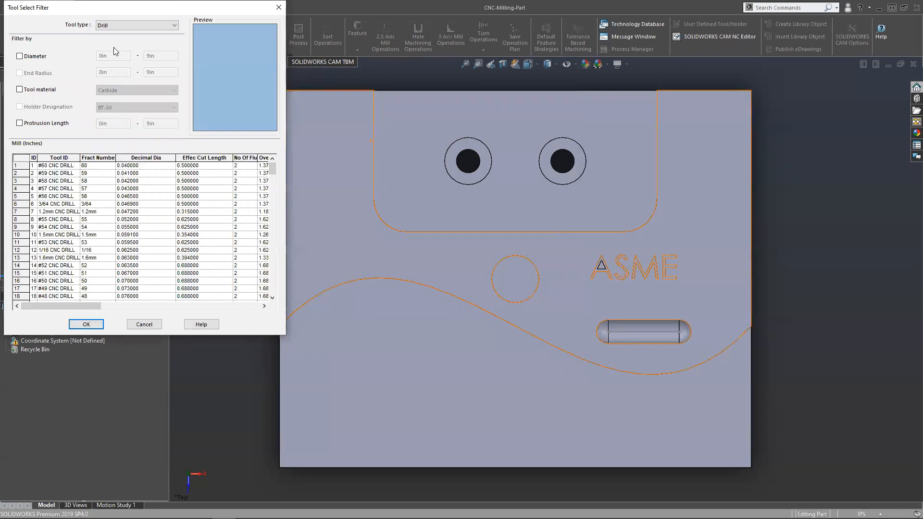
scroll(99, 191, down, 2)
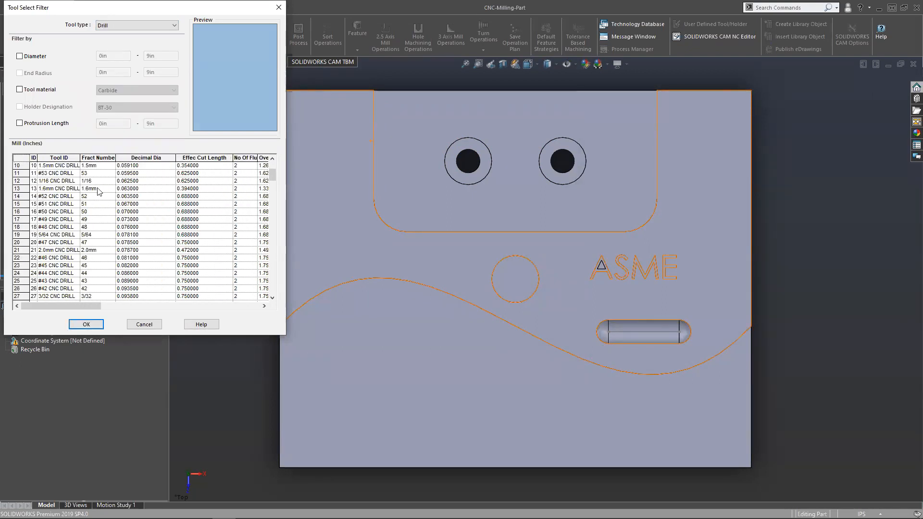
scroll(99, 191, down, 1)
scroll(99, 192, down, 11)
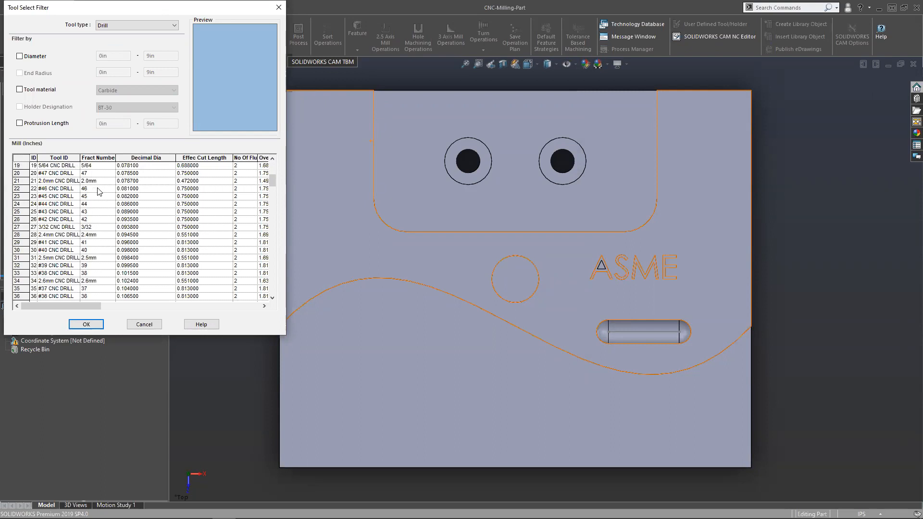
scroll(99, 191, down, 7)
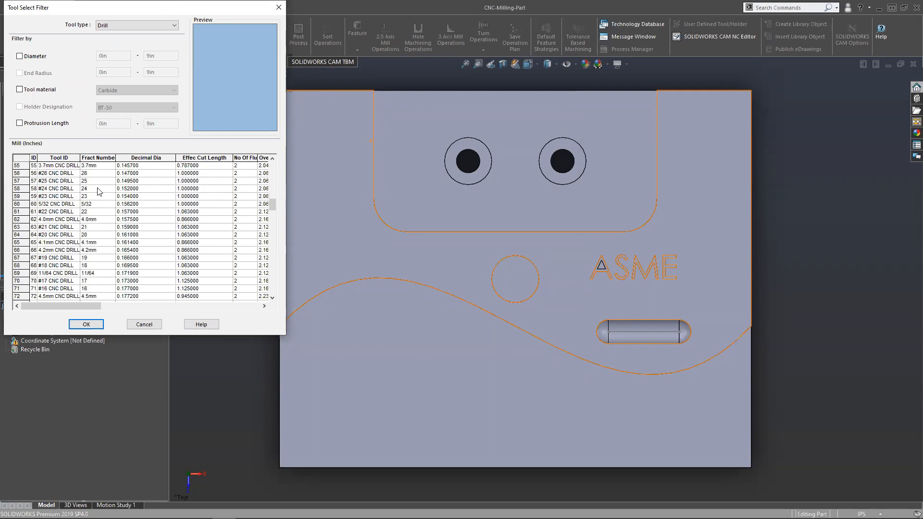
scroll(99, 191, down, 9)
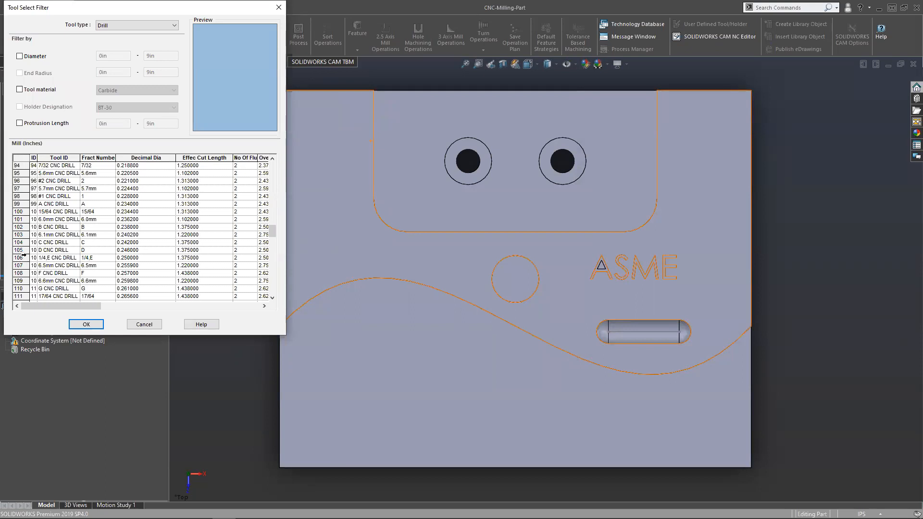
click(22, 258)
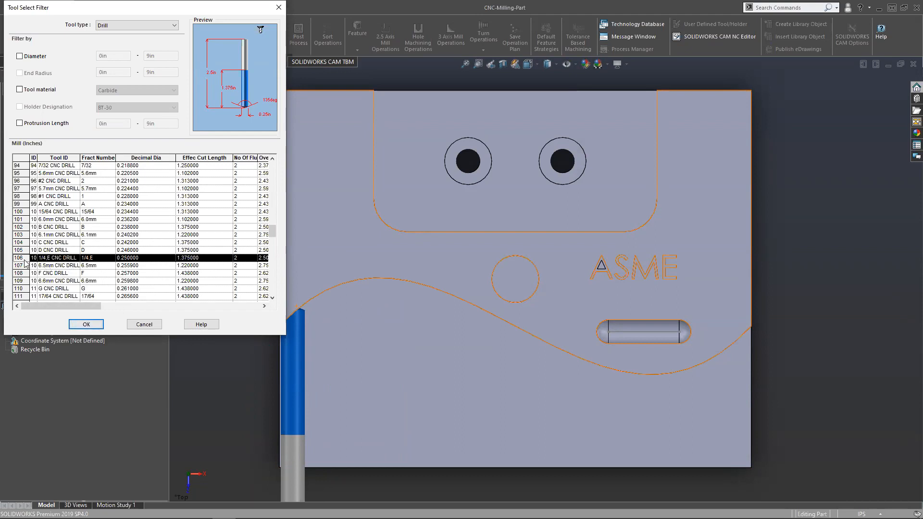
click(86, 325)
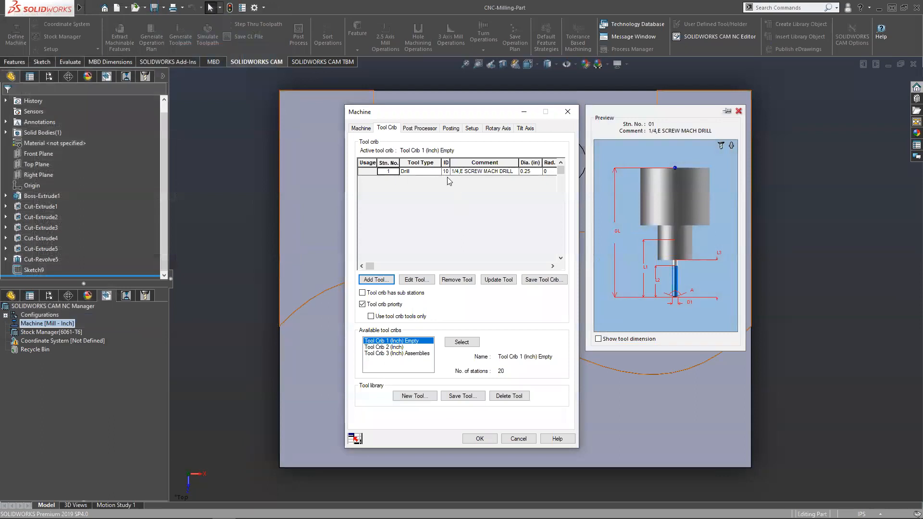
Add the two-flute 1/4 in carbide flat end mill, 1/4 EM CRB 2FL 3/4 LOC, to the tool crib.
click(382, 281)
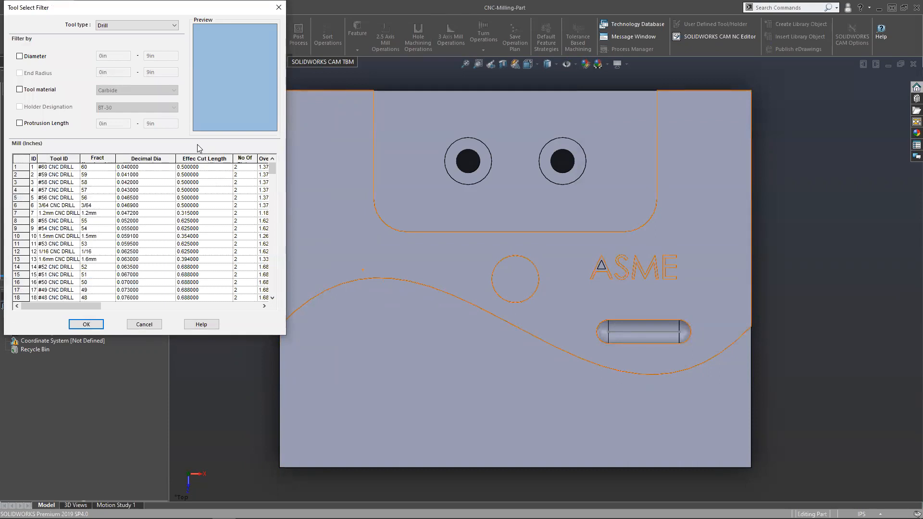
click(144, 25)
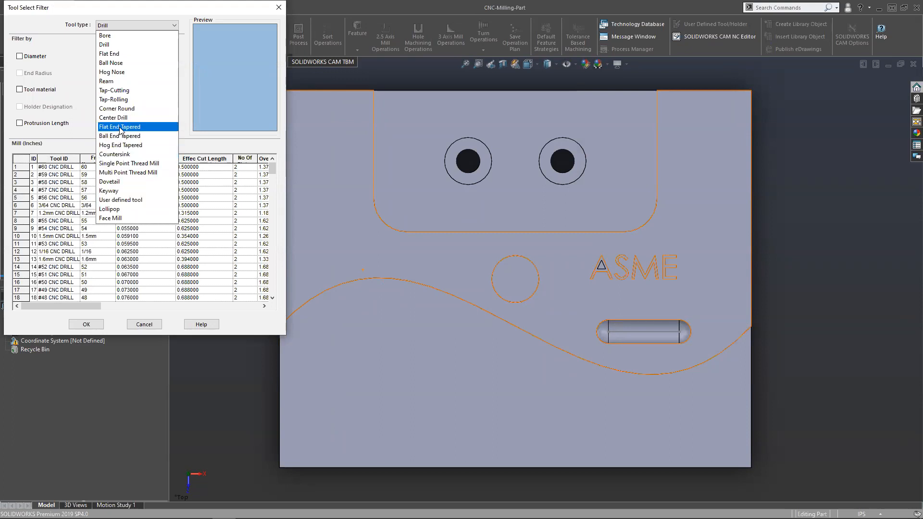
click(116, 55)
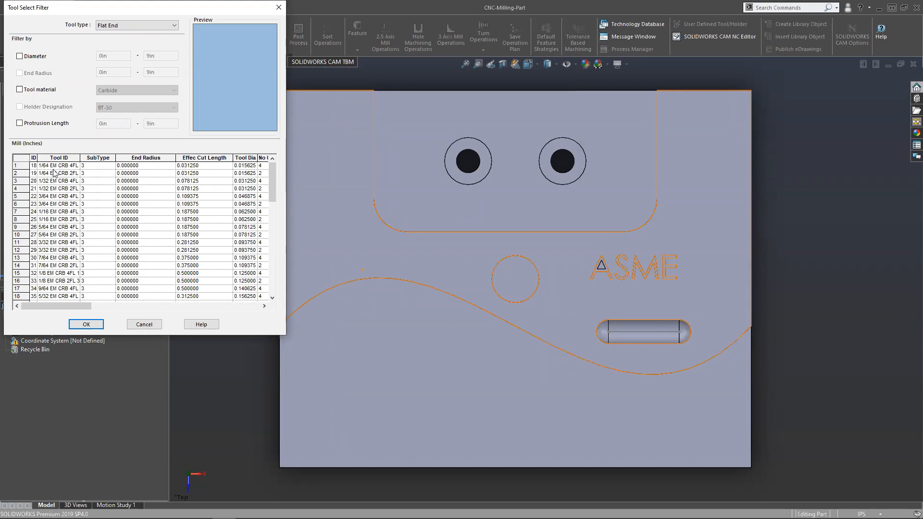
scroll(43, 231, down, 4)
scroll(41, 231, down, 3)
click(21, 228)
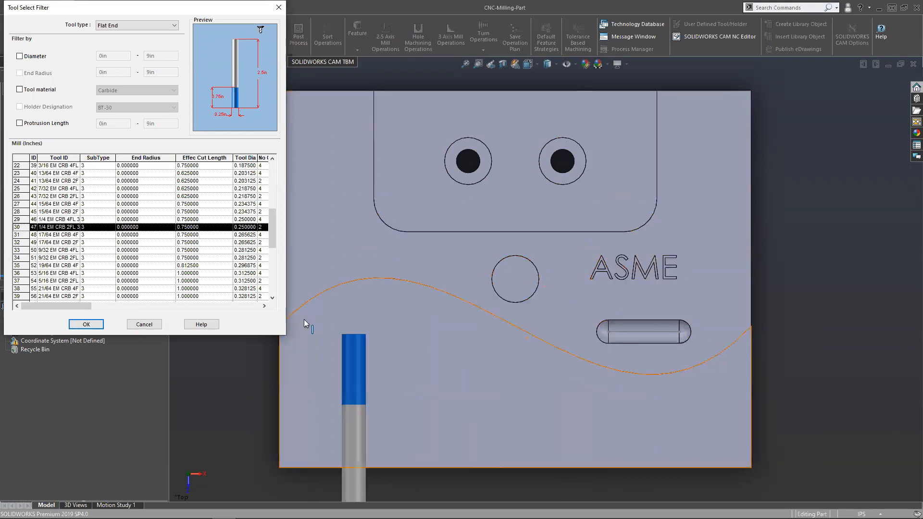
click(82, 325)
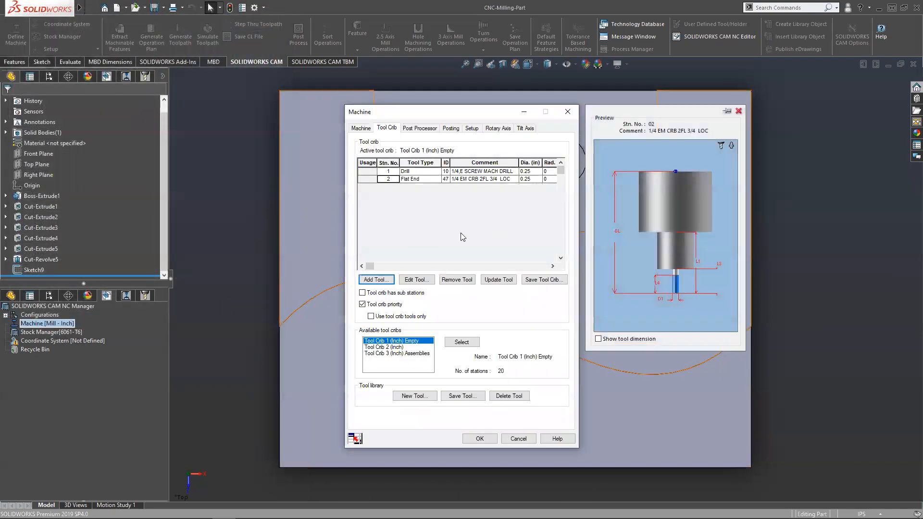
Add the two-flute 3/8 in carbide flat end mill, 3/8 EM CRB 2FL 1 LOC, to the tool crib.
click(380, 281)
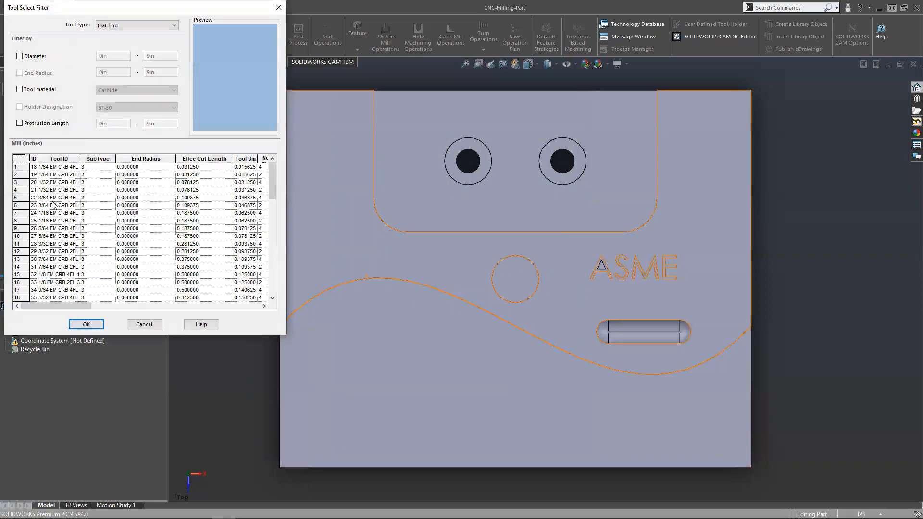
scroll(30, 204, down, 9)
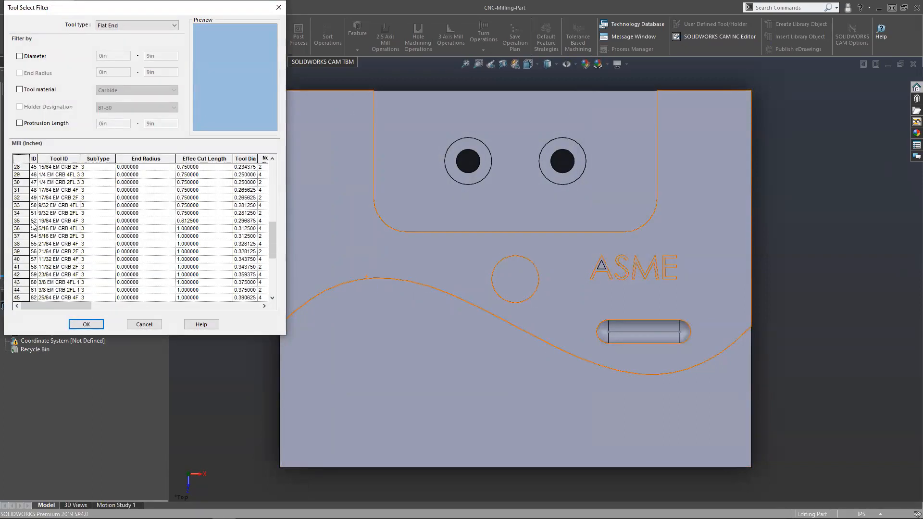
click(20, 290)
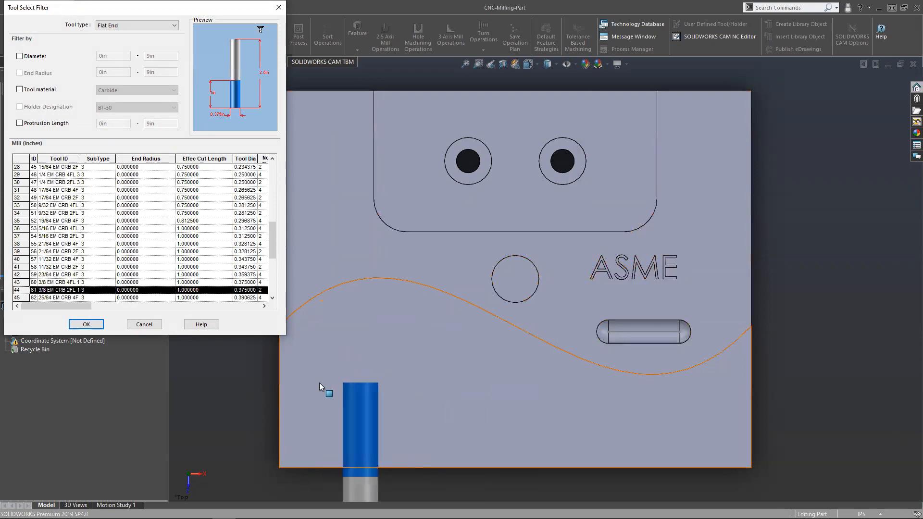
click(87, 324)
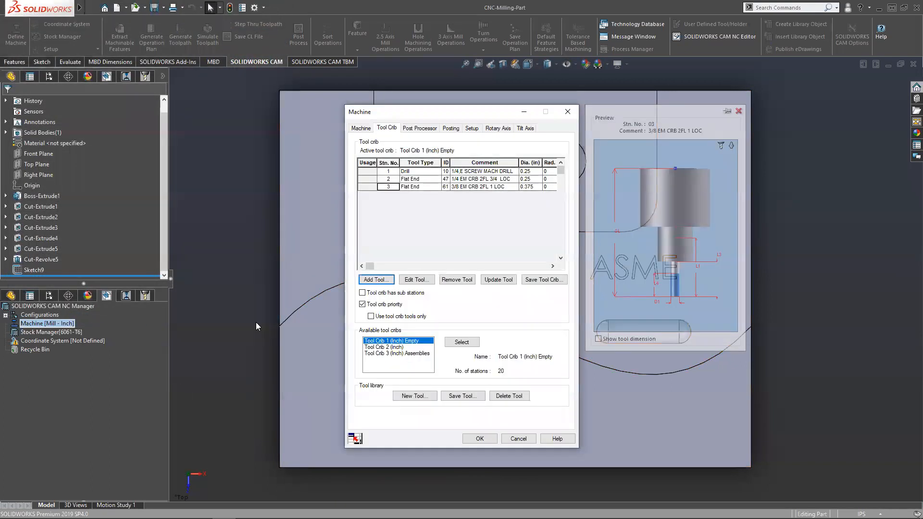
Add the two-flute 1/2 in carbide flat end mill, 1/2 EM CRB 2FL 1 LOC, to the tool crib.
click(376, 279)
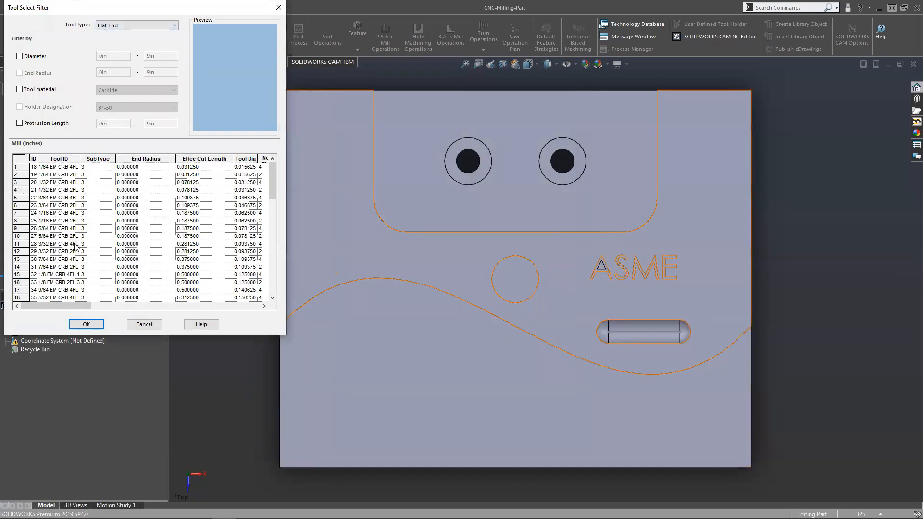
scroll(65, 246, down, 6)
scroll(65, 246, down, 6)
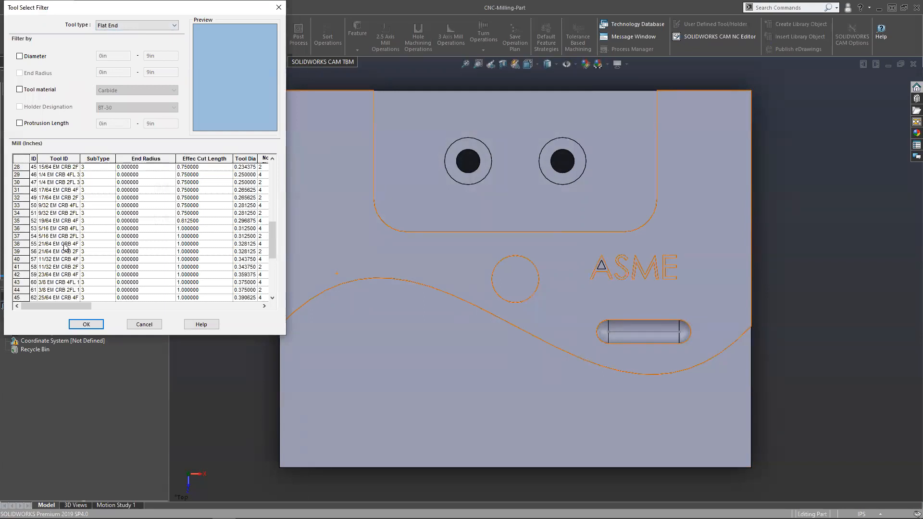
click(29, 282)
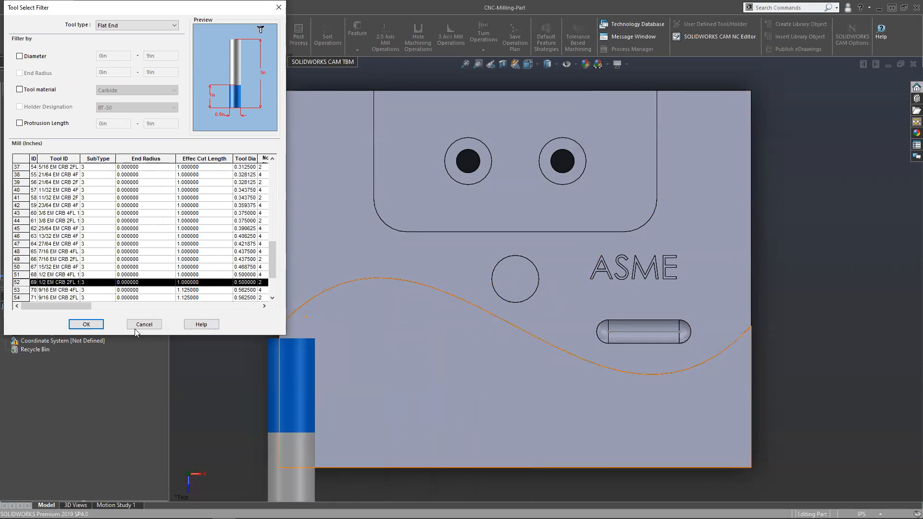
click(92, 326)
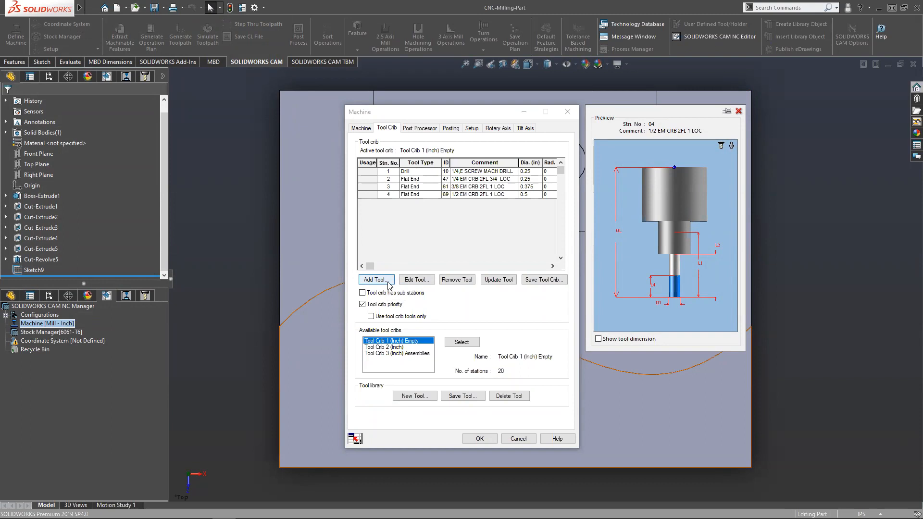
Add the two-flute 1/16 in carbide ball nose mill, 1/16 CRB 2FL BM 1/8 LOC, to the tool crib.
click(377, 280)
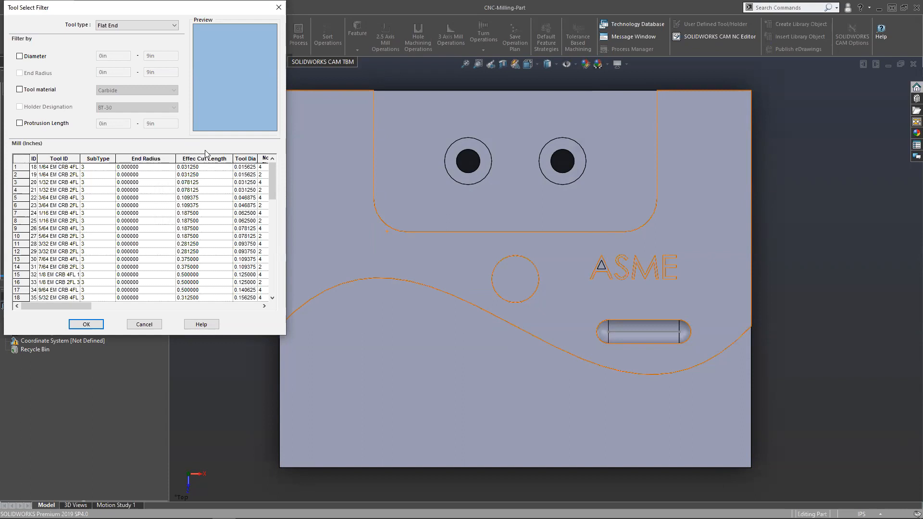
click(123, 25)
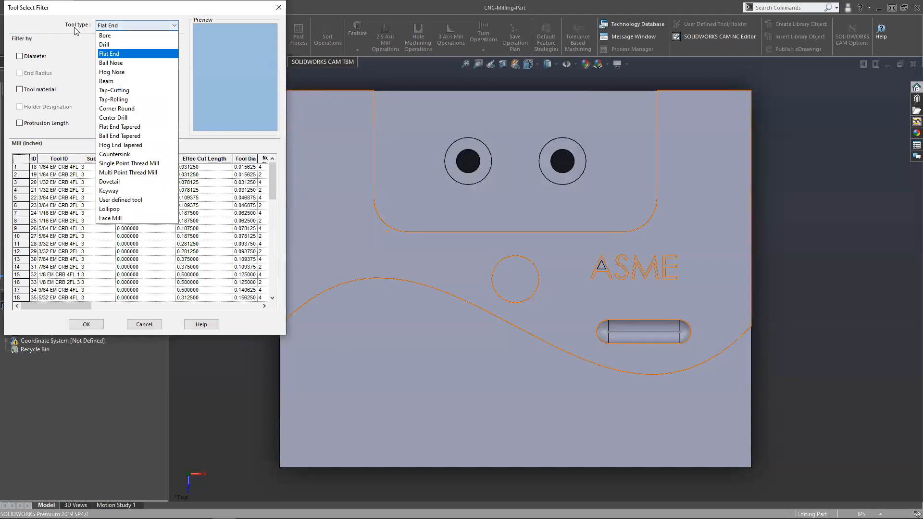
click(73, 42)
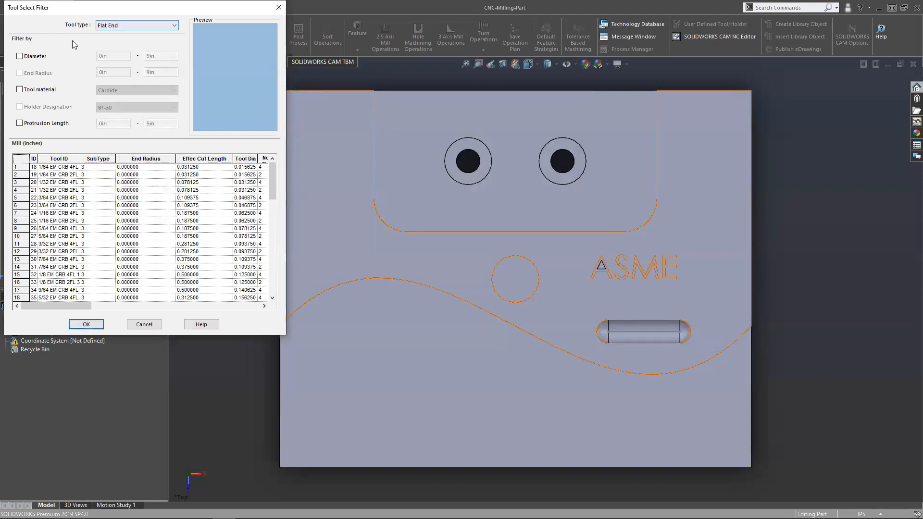
click(121, 27)
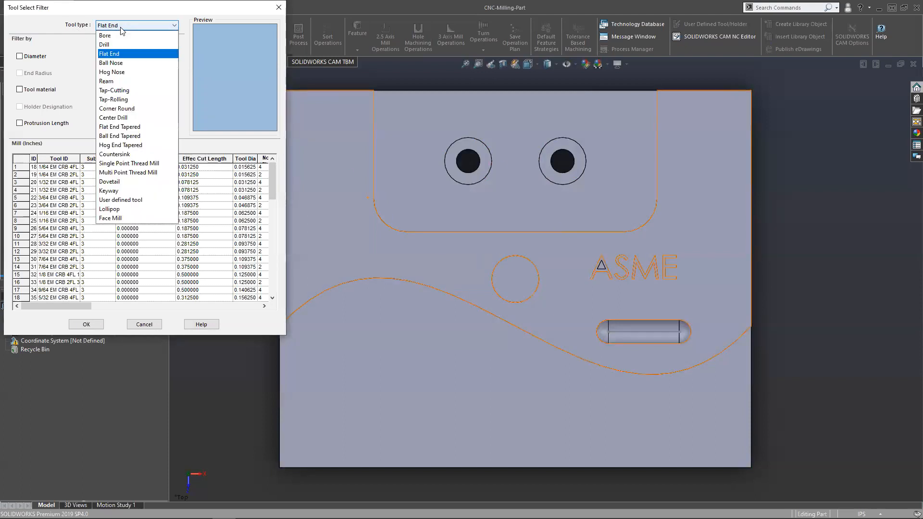
click(128, 67)
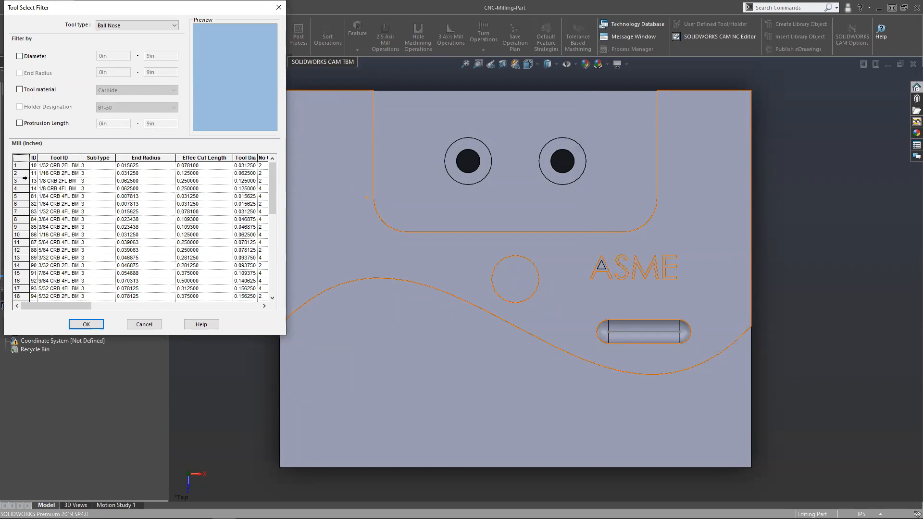
click(19, 175)
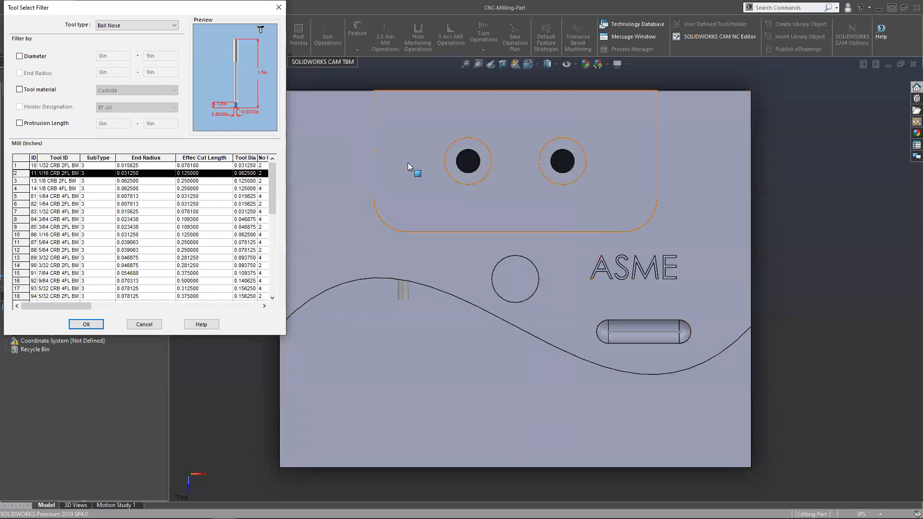
click(98, 328)
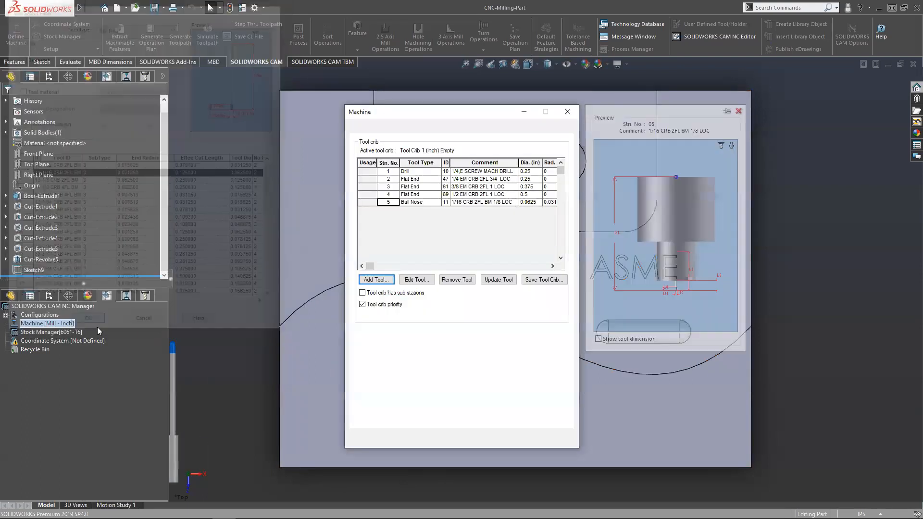
Add the two-flute 1/4 in carbide ball nose mill, 1/4 CRB 2FL BM 3/4 LOC, to the tool crib.
click(382, 279)
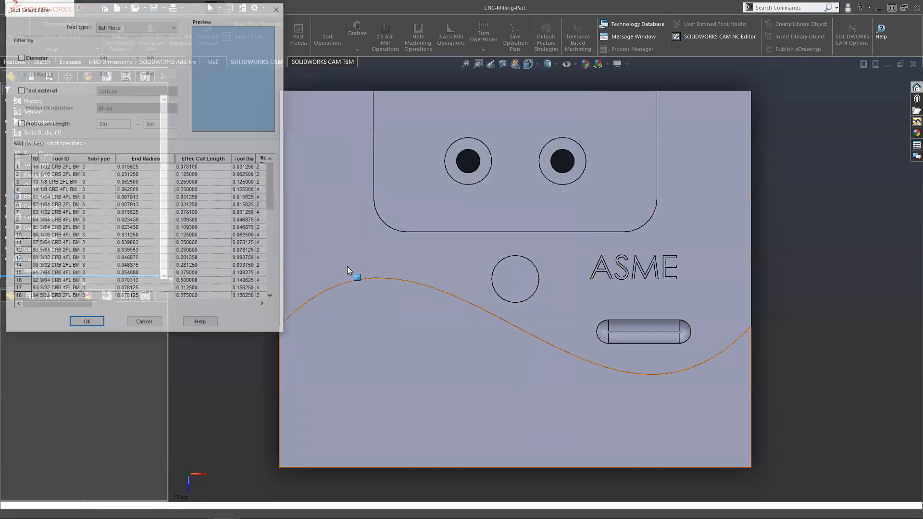
click(134, 27)
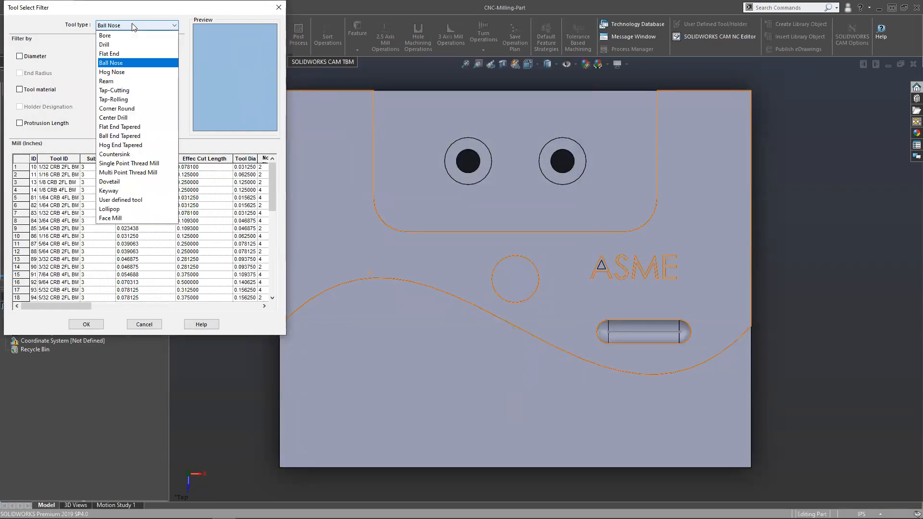
click(134, 27)
scroll(19, 188, down, 1)
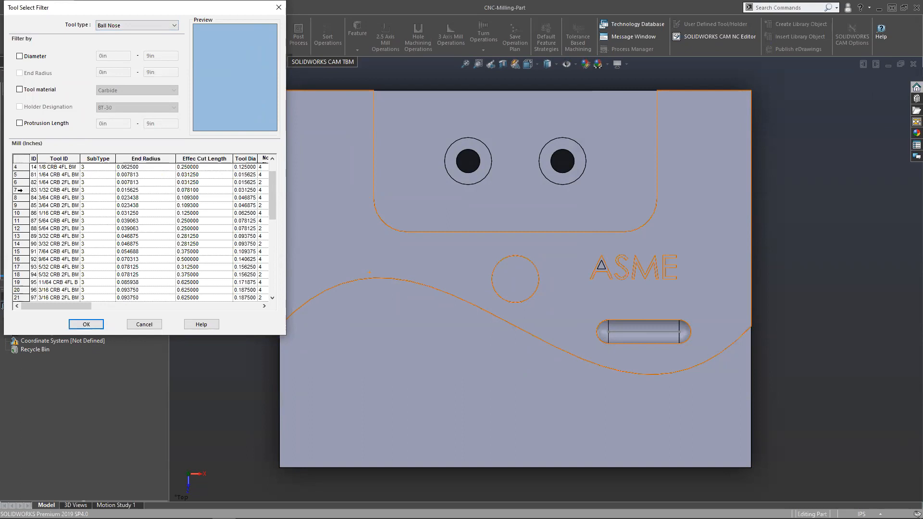
scroll(20, 190, down, 3)
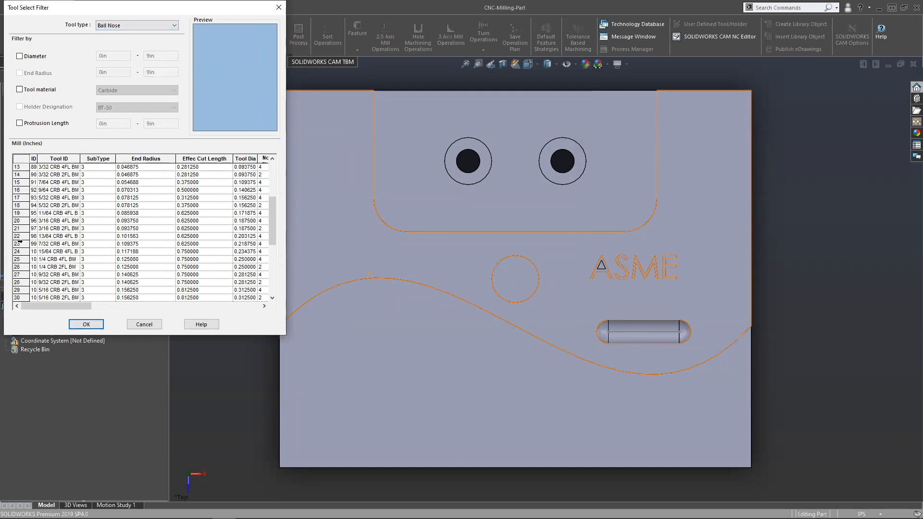
click(17, 260)
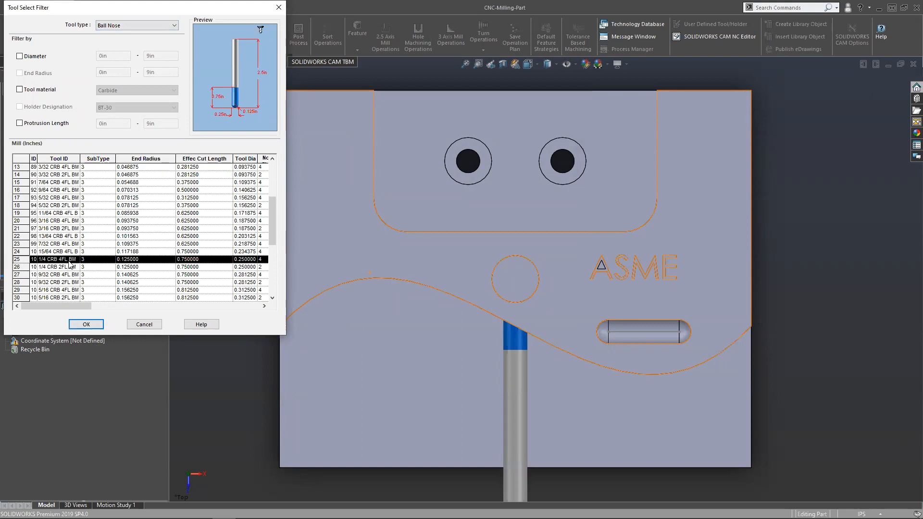
scroll(67, 249, up, 4)
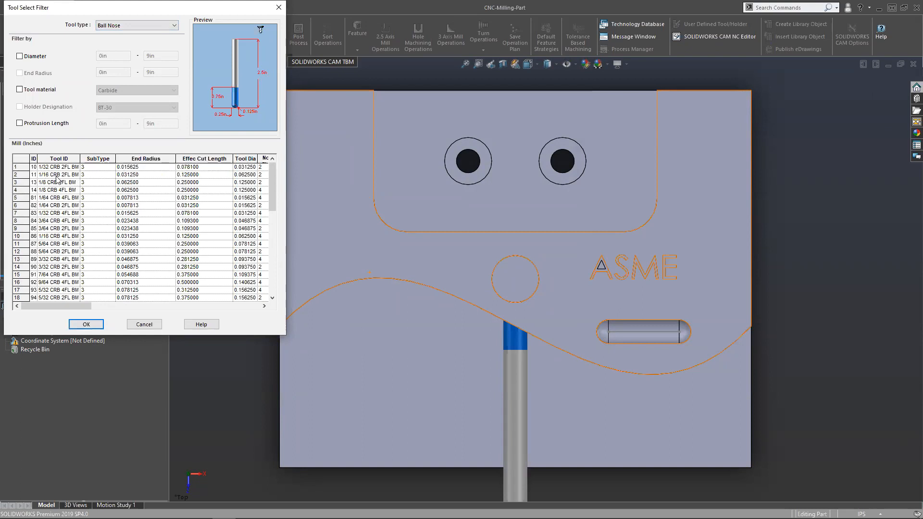
scroll(54, 253, down, 4)
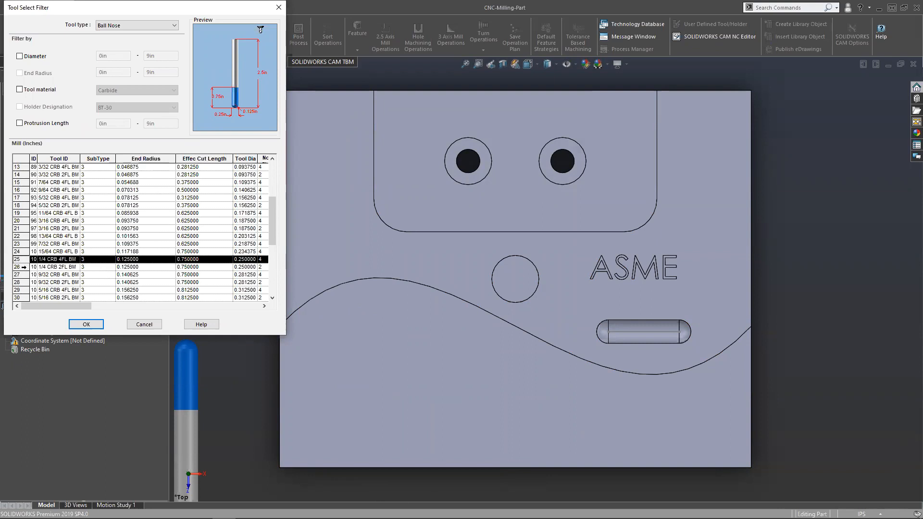
click(23, 266)
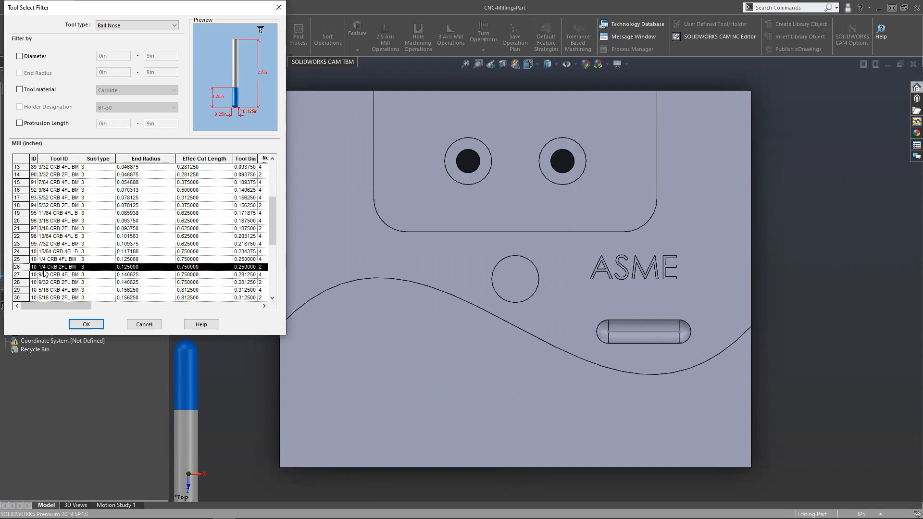
click(85, 325)
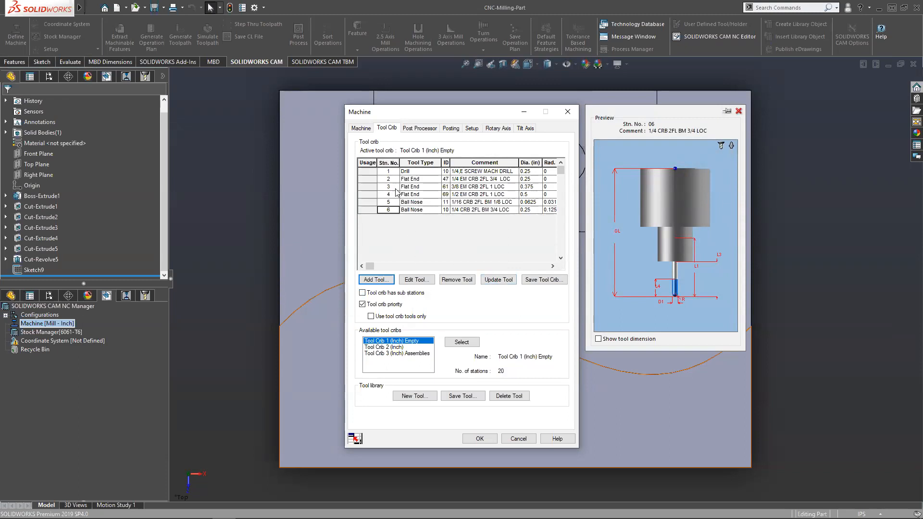
Preview the tools at stations 1 to 5 of the tool crib one after another.
click(372, 171)
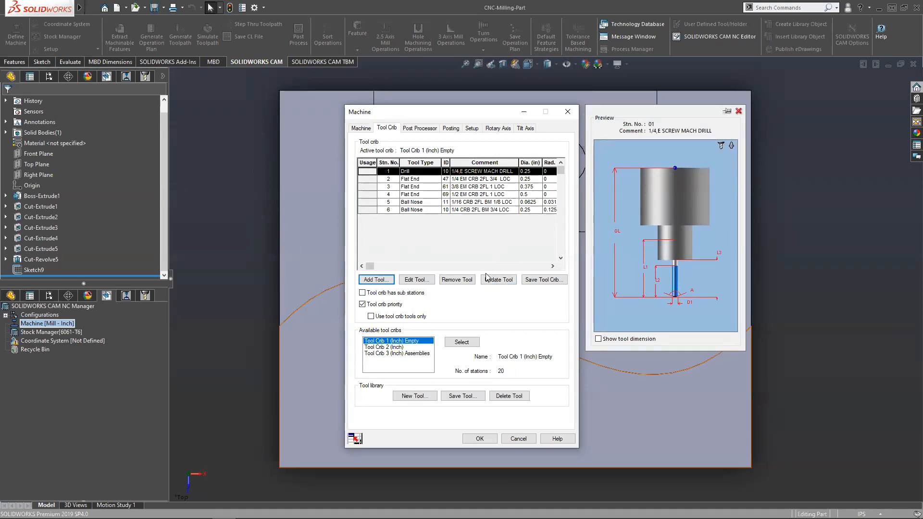
click(377, 179)
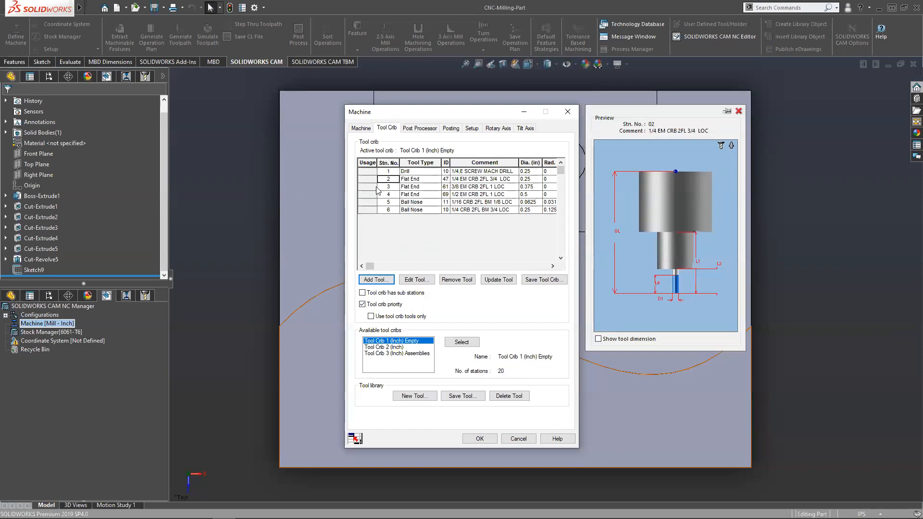
click(376, 187)
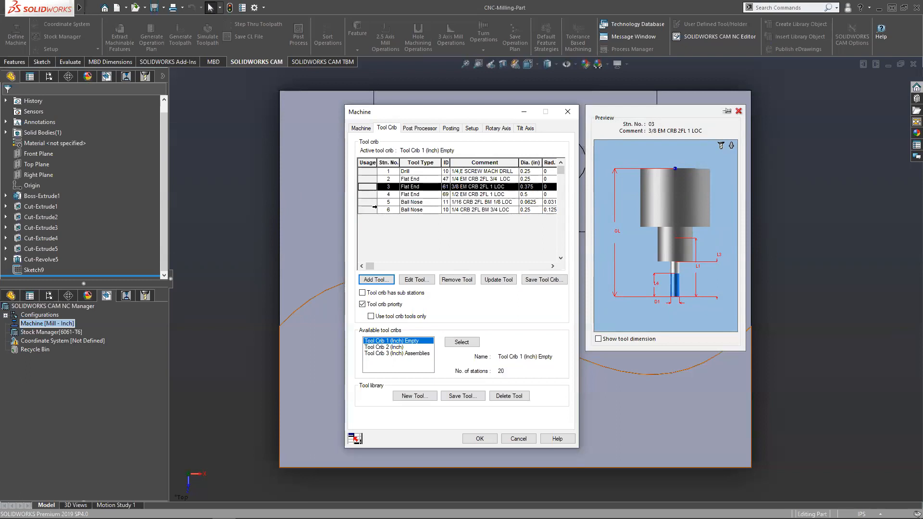
click(372, 193)
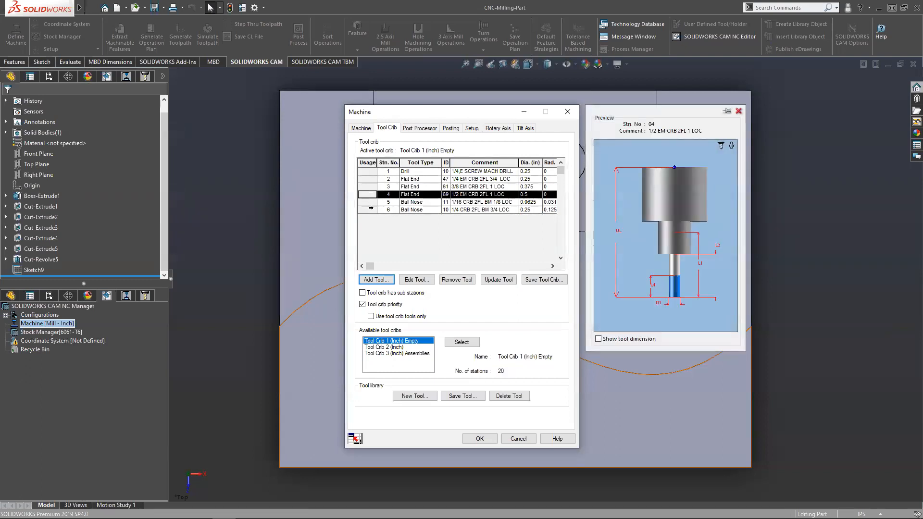
click(372, 204)
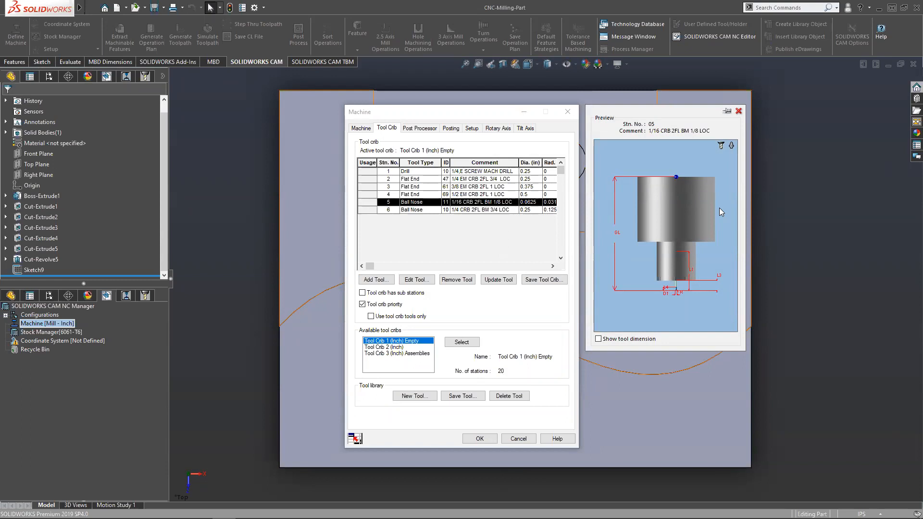
Examine the machine's post processor, posting, setup, rotary axis and tilt axis settings.
click(413, 129)
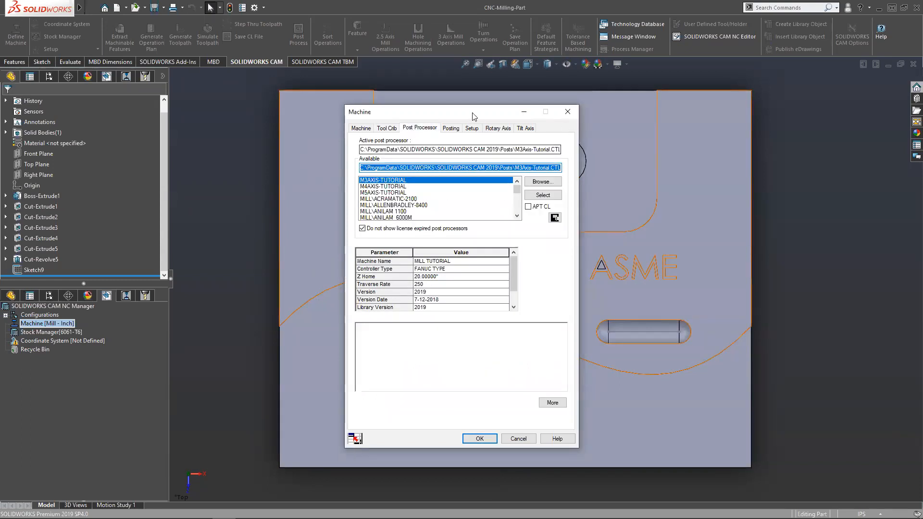
click(452, 129)
click(473, 129)
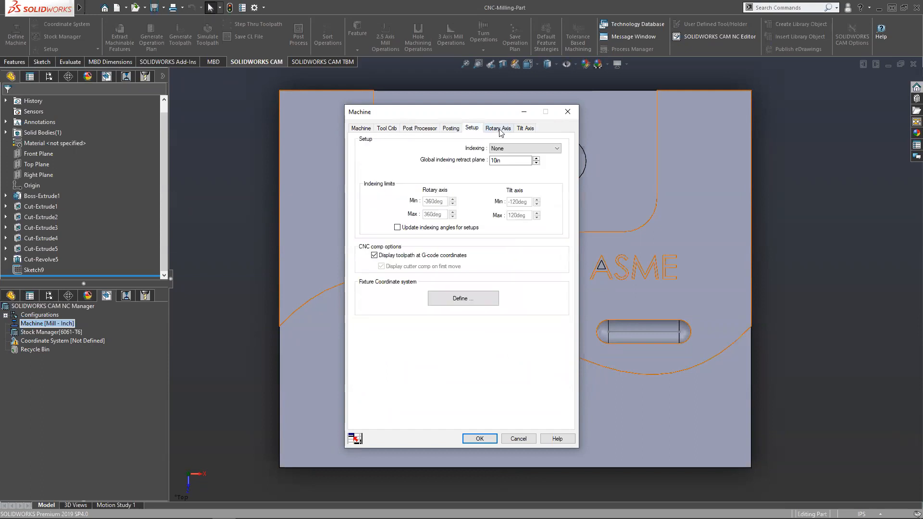
click(499, 129)
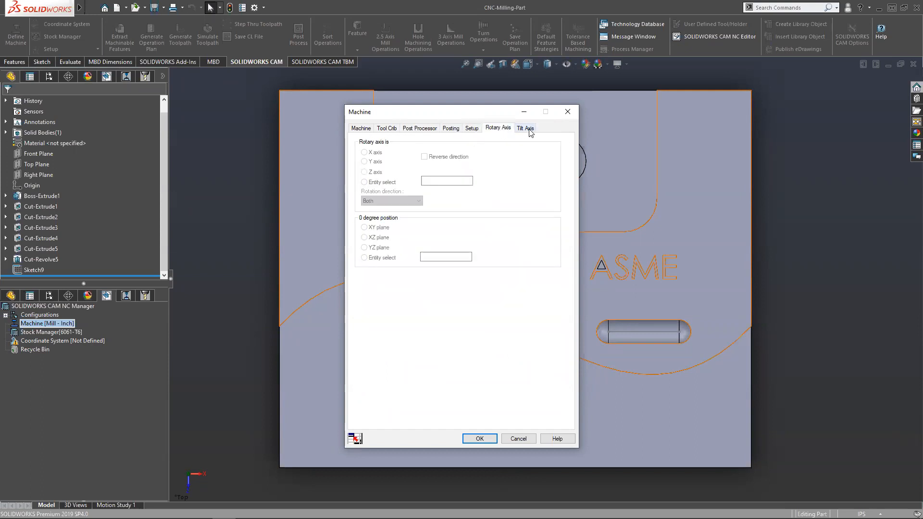
click(529, 129)
click(486, 131)
click(423, 130)
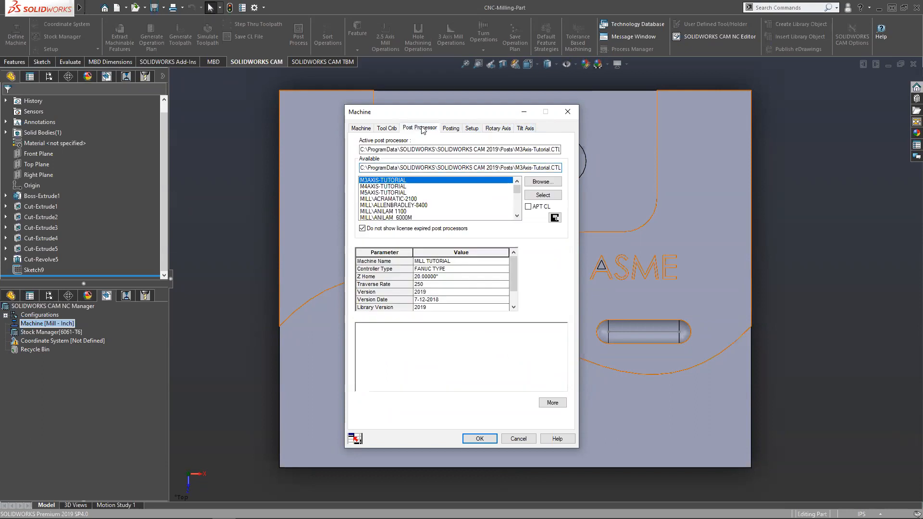
click(458, 128)
Return to the tool crib and preview the two ball nose mills at stations 5 and 6.
click(380, 128)
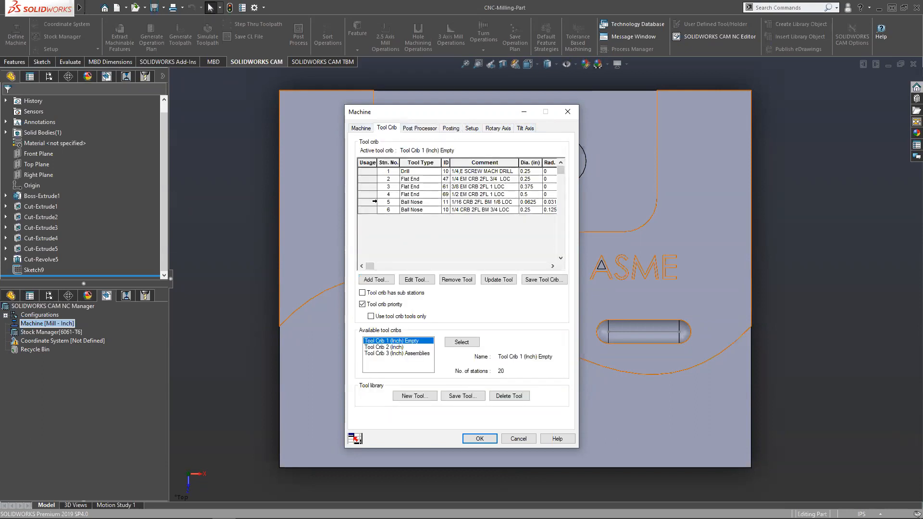
click(375, 202)
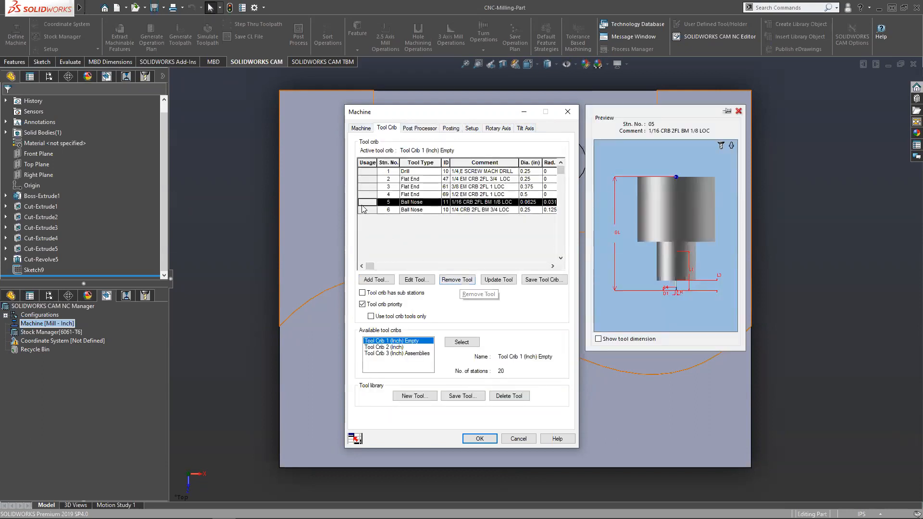
click(363, 209)
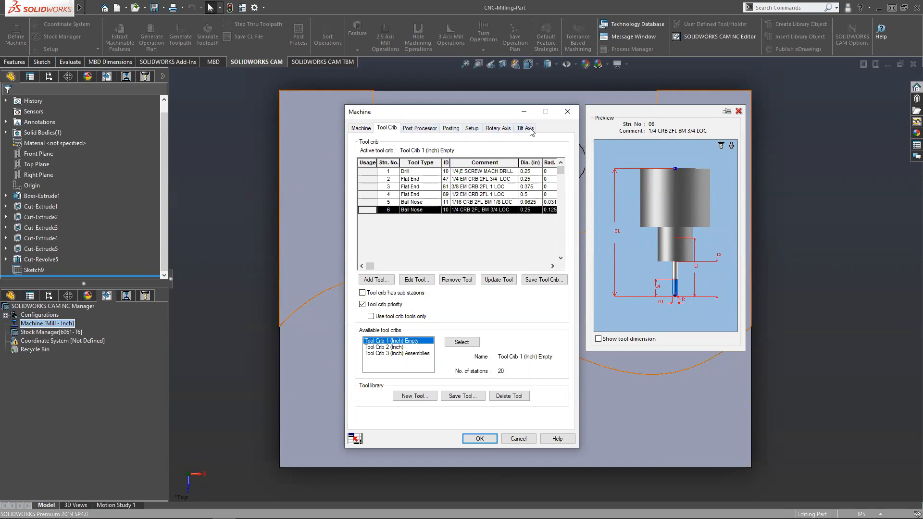
Check the active Mill - Inch machine, accept the machine definition and clear the selection in the model.
click(362, 128)
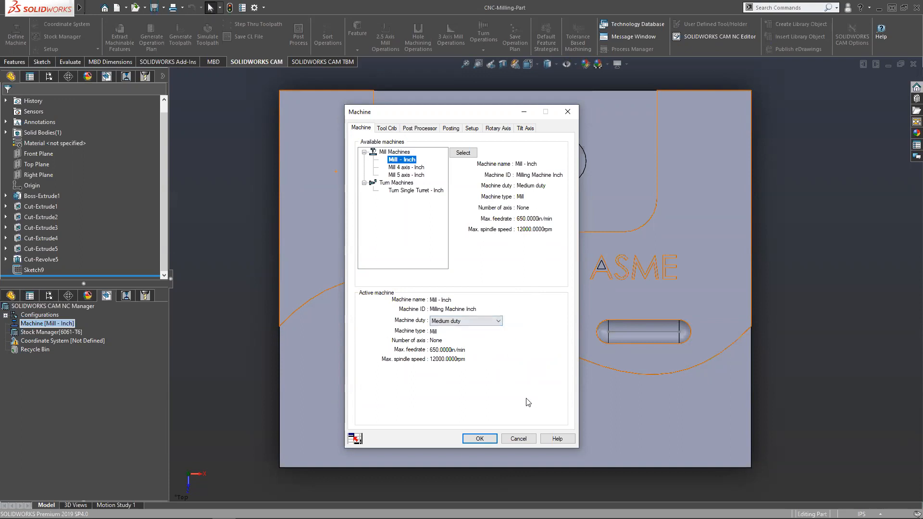
click(487, 436)
click(477, 439)
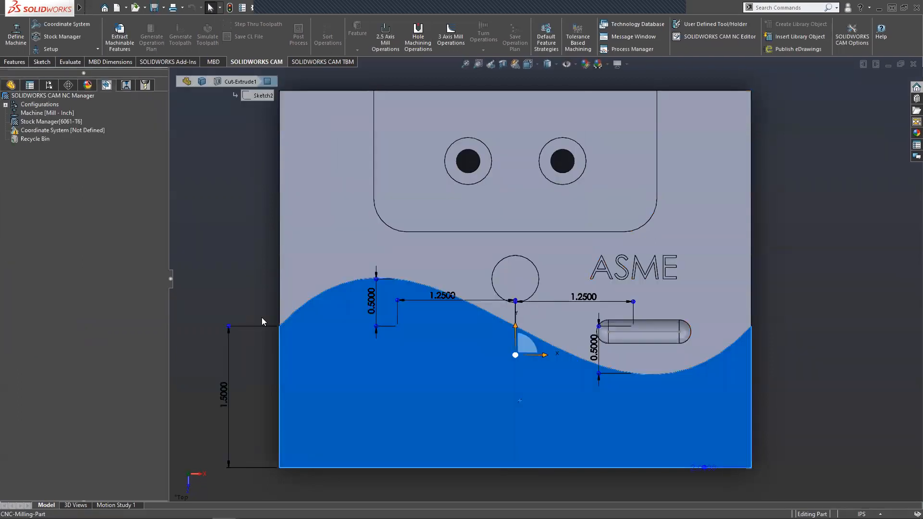
click(223, 257)
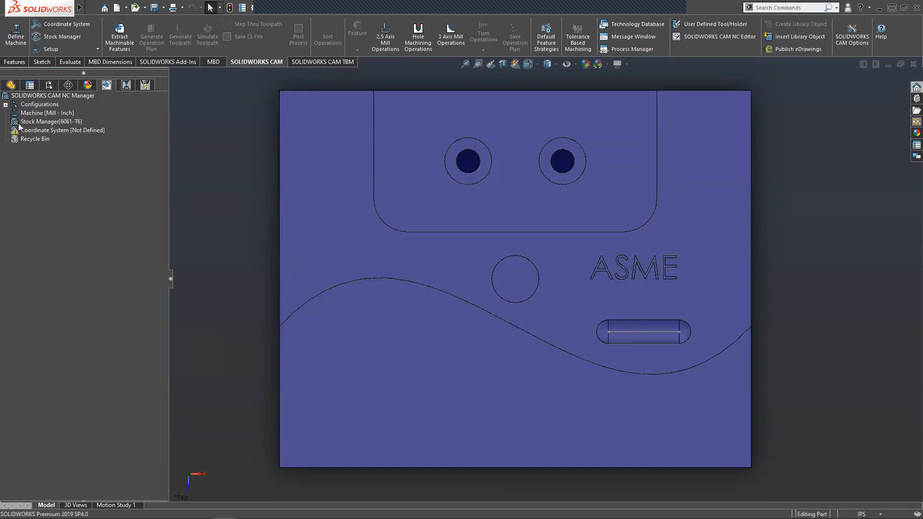
Open the Stock Manager and examine the bounding box stock around the part and its offset settings.
double_click(30, 121)
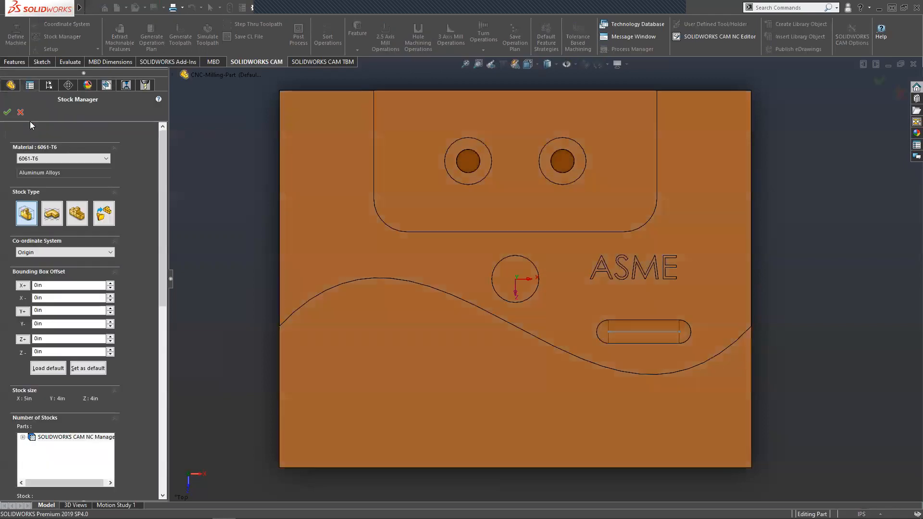
middle_drag(281, 286, 301, 258)
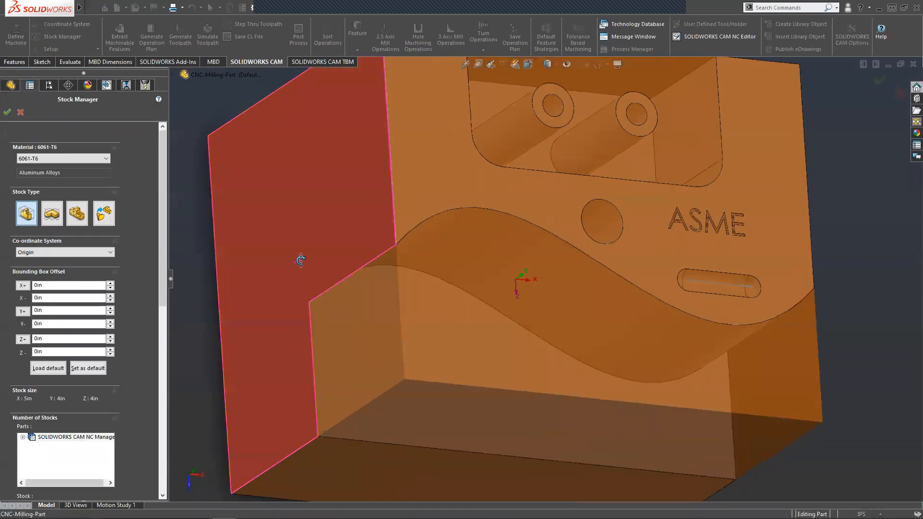
scroll(519, 309, up, 3)
scroll(557, 333, down, 3)
middle_drag(557, 334, 553, 385)
key(f)
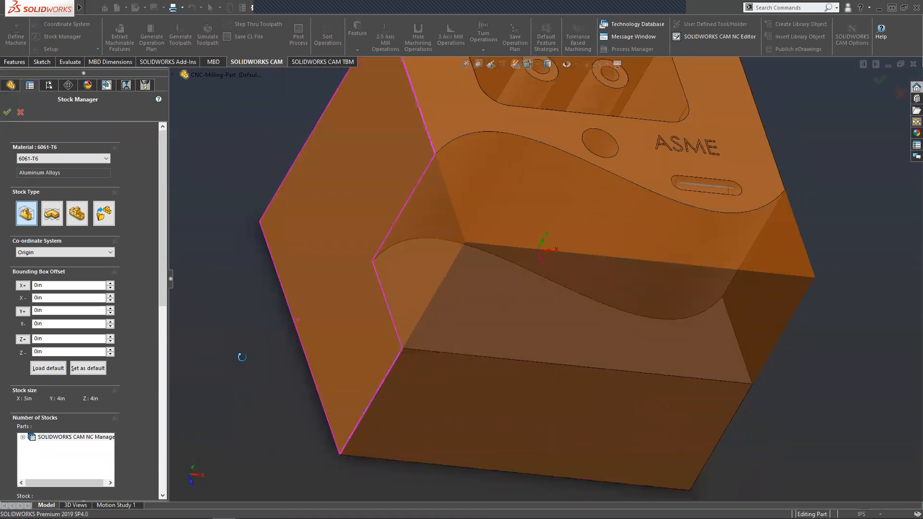
scroll(615, 329, down, 1)
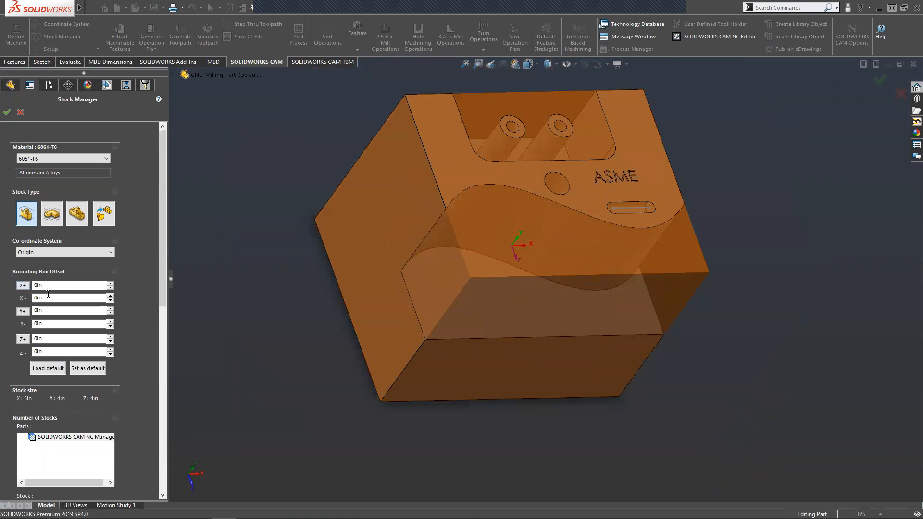
scroll(50, 329, down, 3)
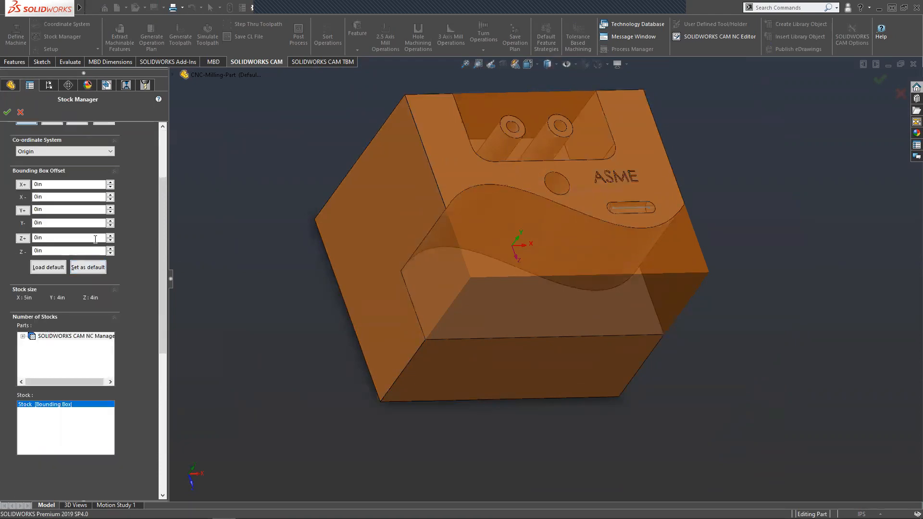
scroll(33, 272, up, 3)
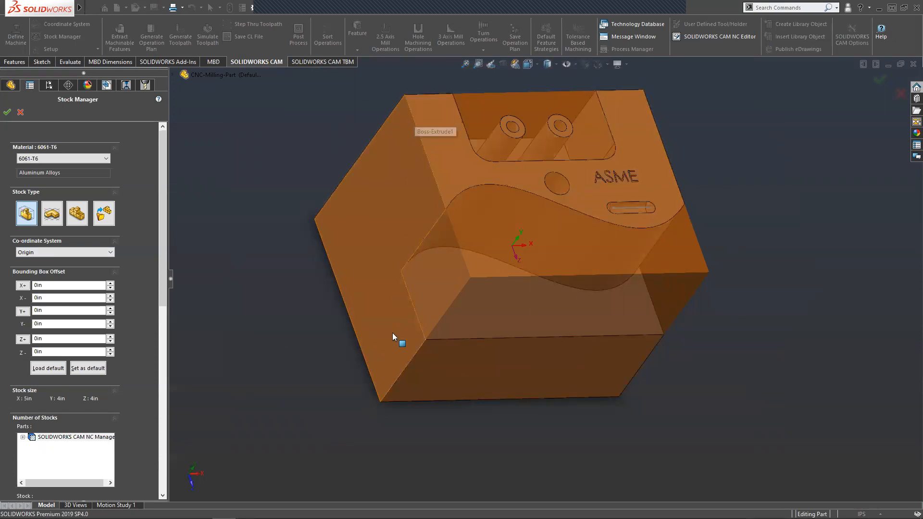
middle_drag(406, 124, 439, 208)
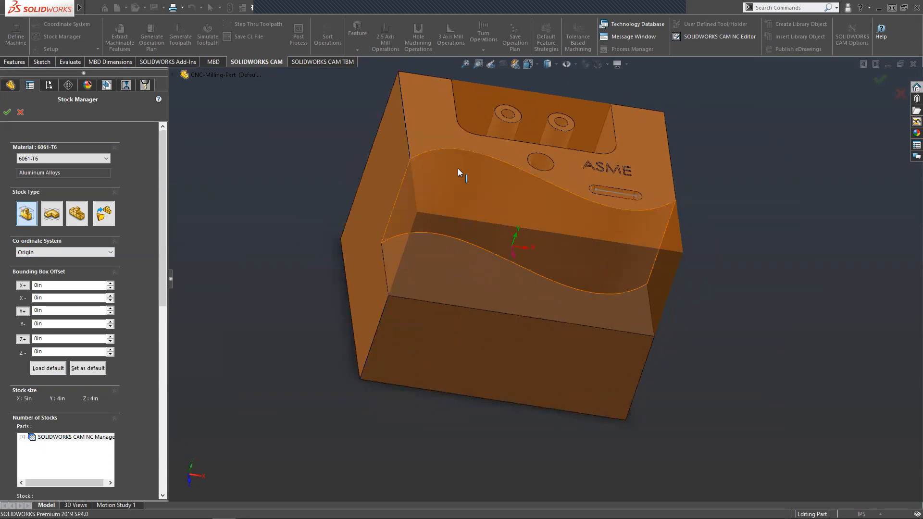
middle_drag(334, 243, 264, 262)
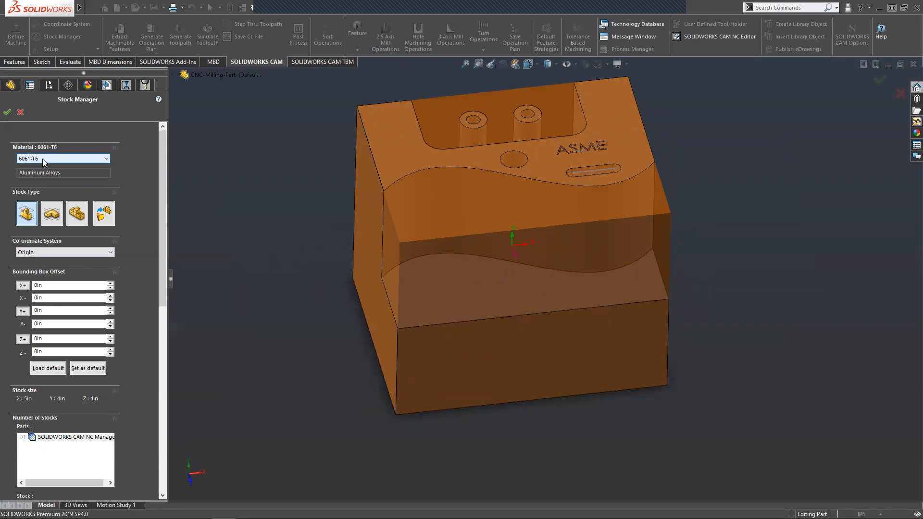
Examine the stock materials available in the Stock Manager.
click(99, 160)
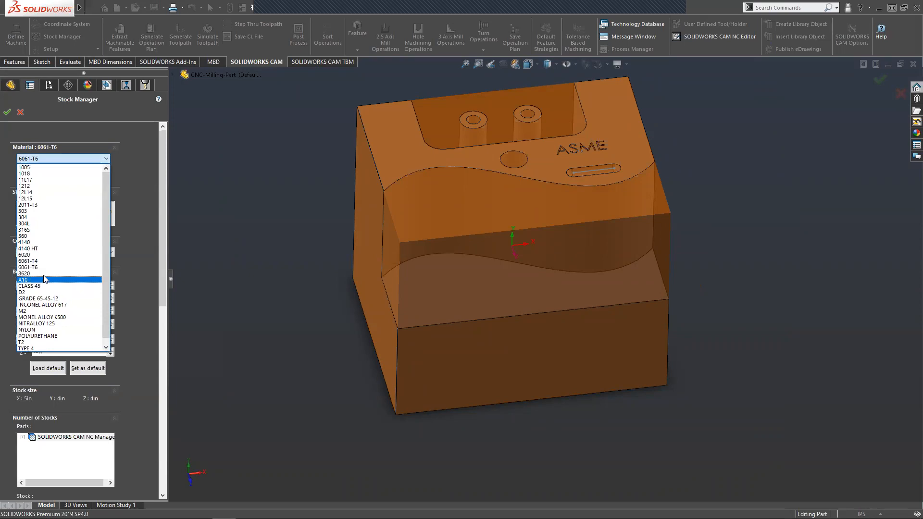
scroll(77, 209, up, 1)
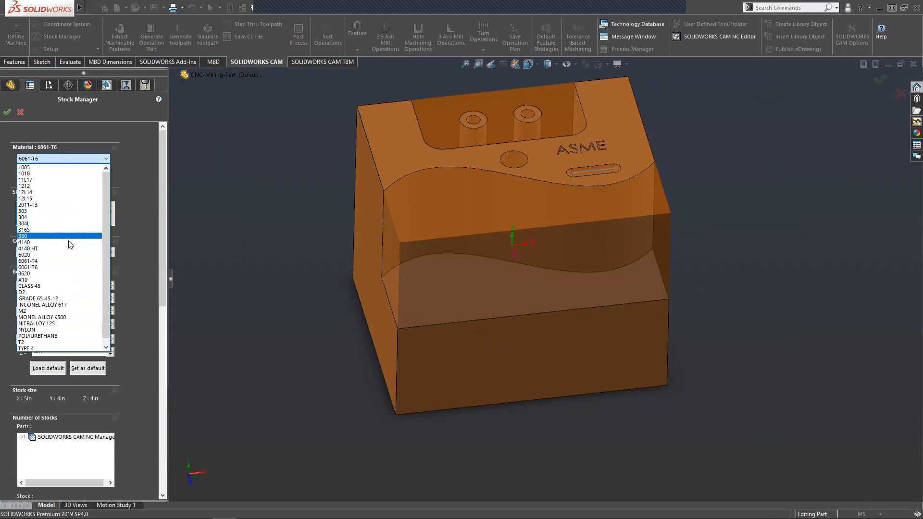
scroll(72, 255, down, 1)
scroll(53, 307, up, 1)
scroll(43, 262, down, 1)
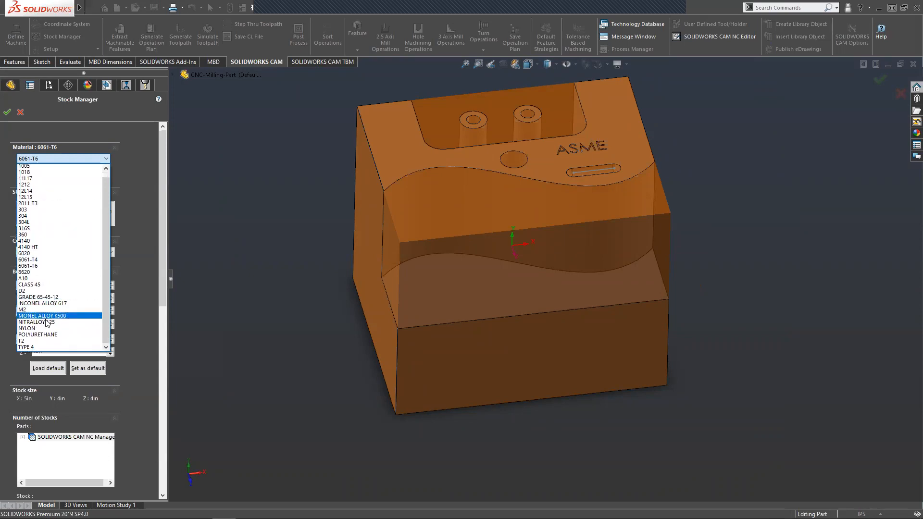
scroll(58, 327, up, 1)
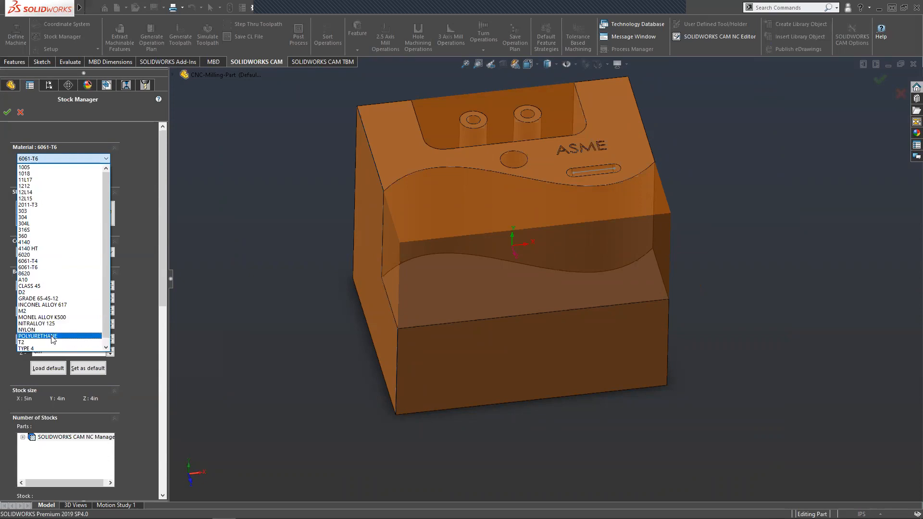
scroll(54, 339, down, 1)
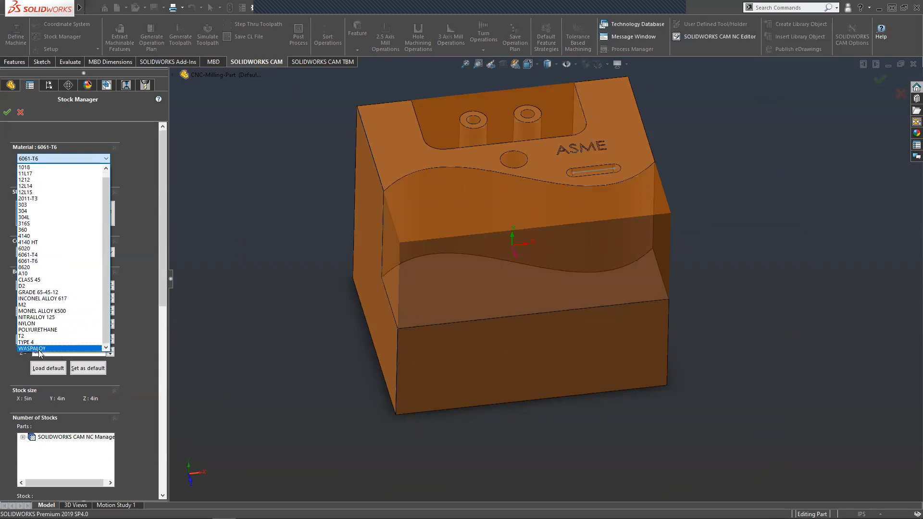
scroll(53, 286, up, 1)
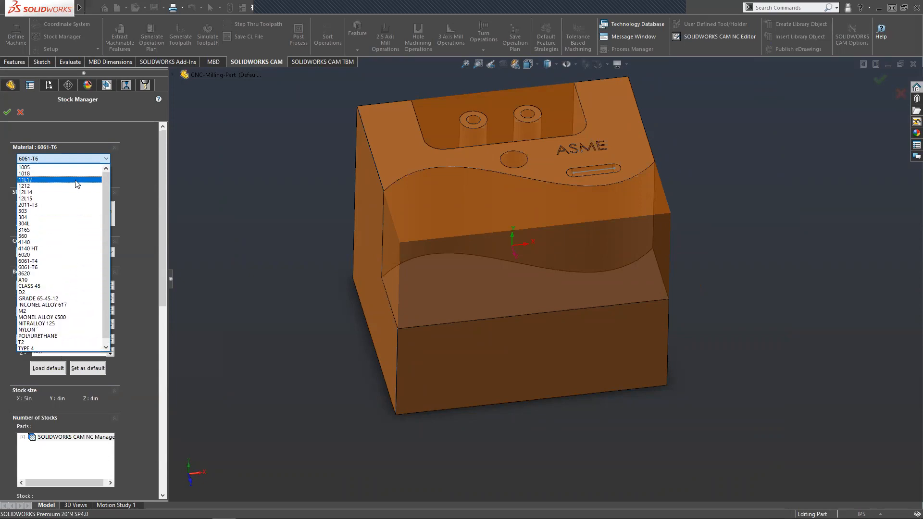
click(126, 155)
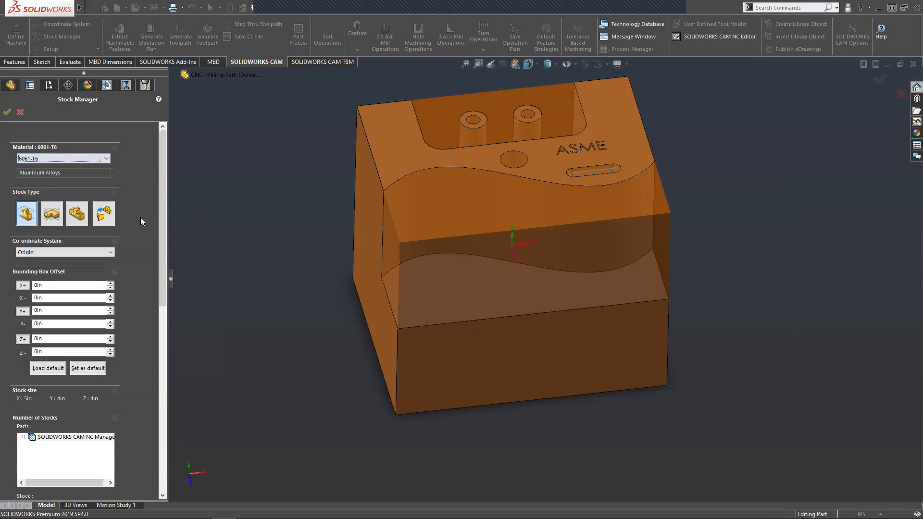
Review the material choices again, keep 6061-T6 and accept the bounding box stock definition.
click(85, 158)
scroll(66, 212, up, 1)
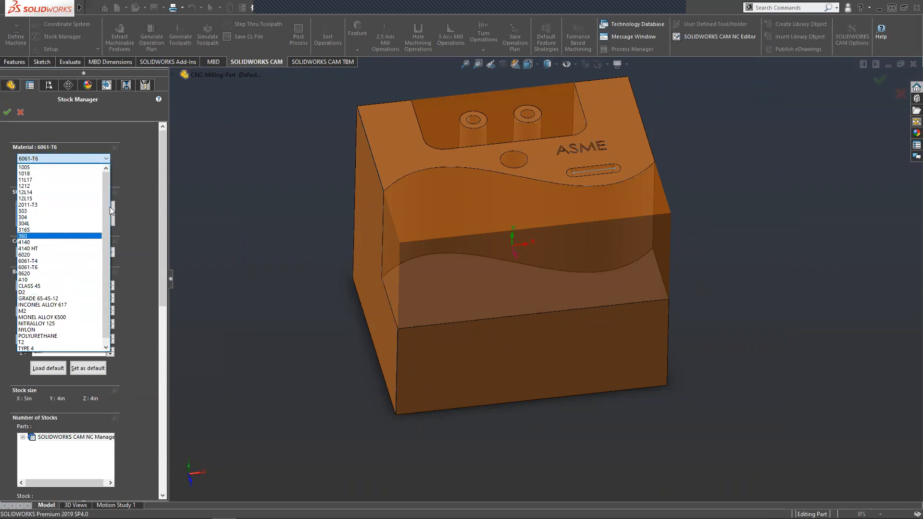
click(120, 171)
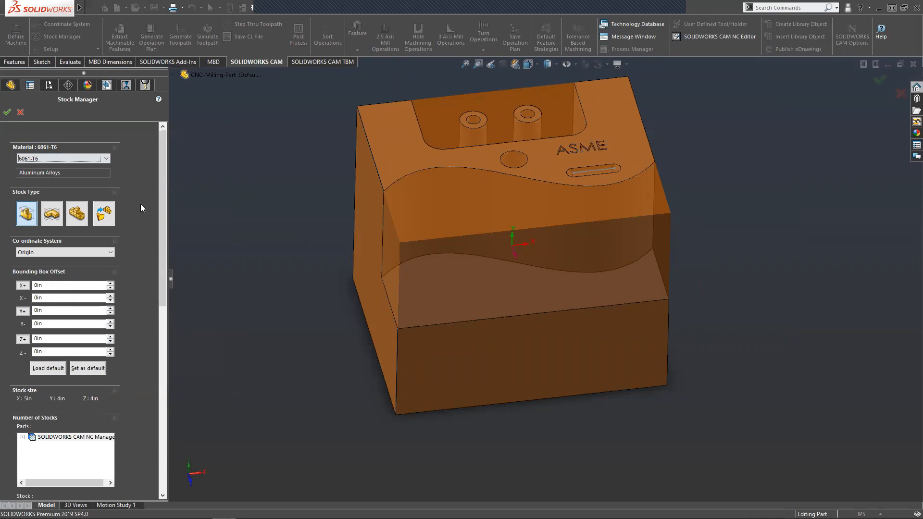
click(36, 159)
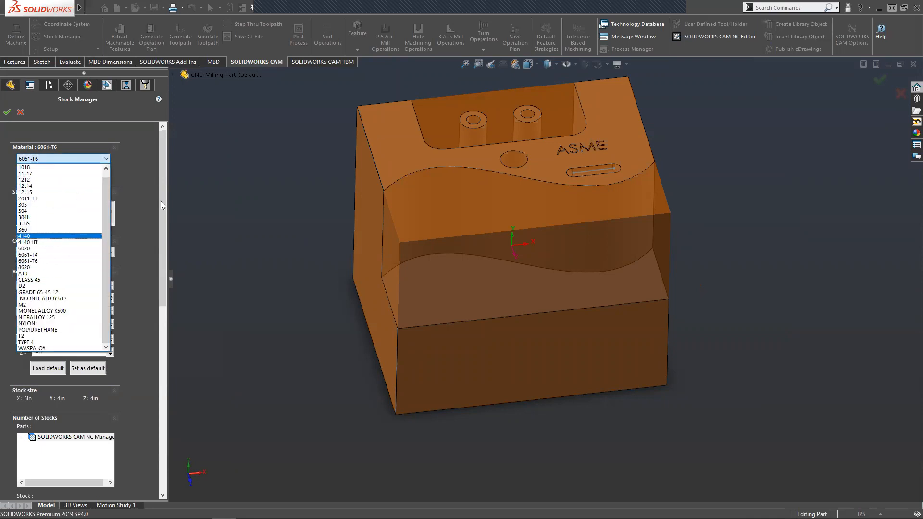
click(141, 204)
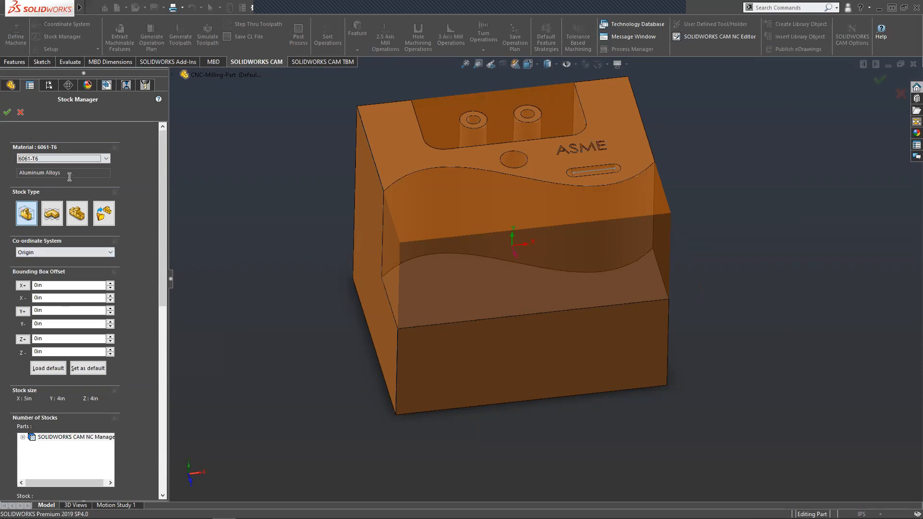
click(6, 112)
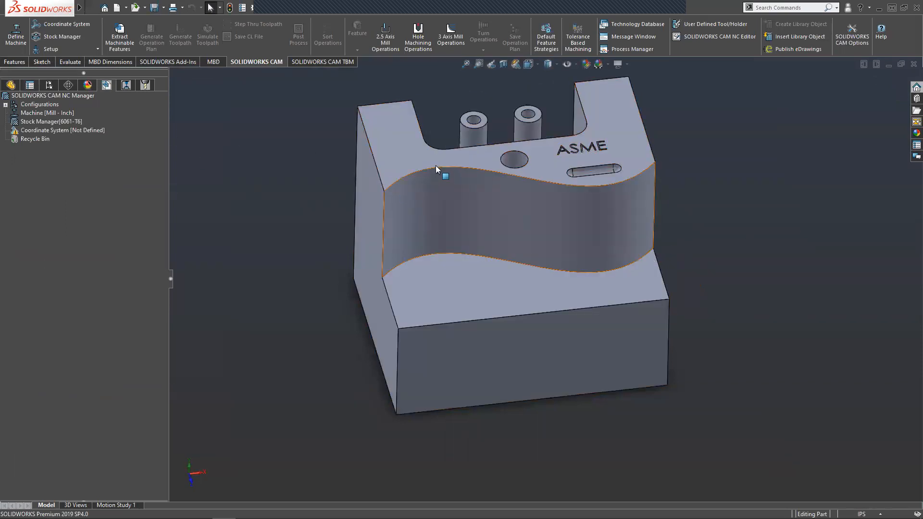
Review the active Mill - Inch machine in the machine definition and close it without changes.
scroll(457, 169, up, 1)
scroll(465, 170, down, 1)
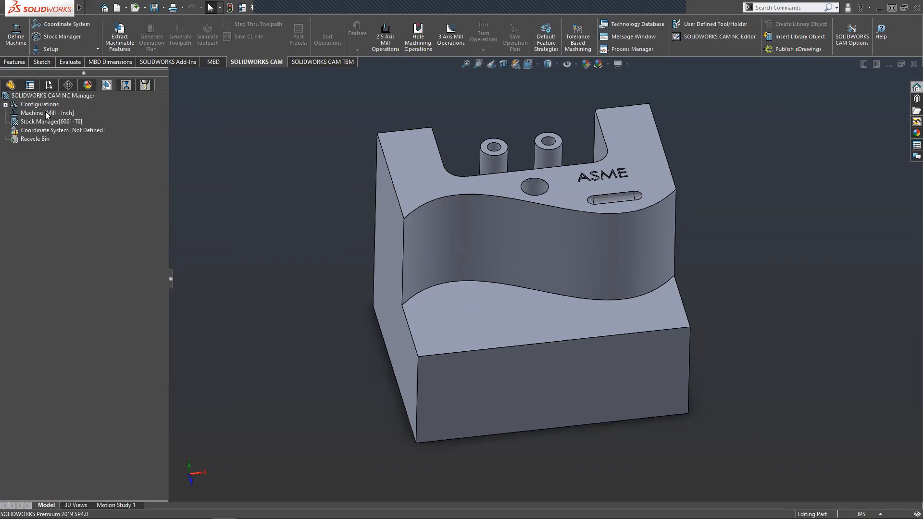
click(24, 45)
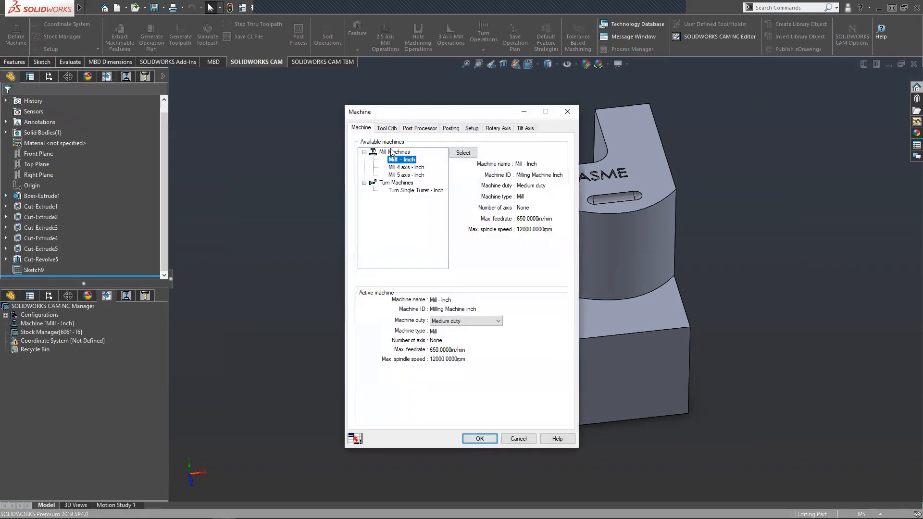
click(567, 112)
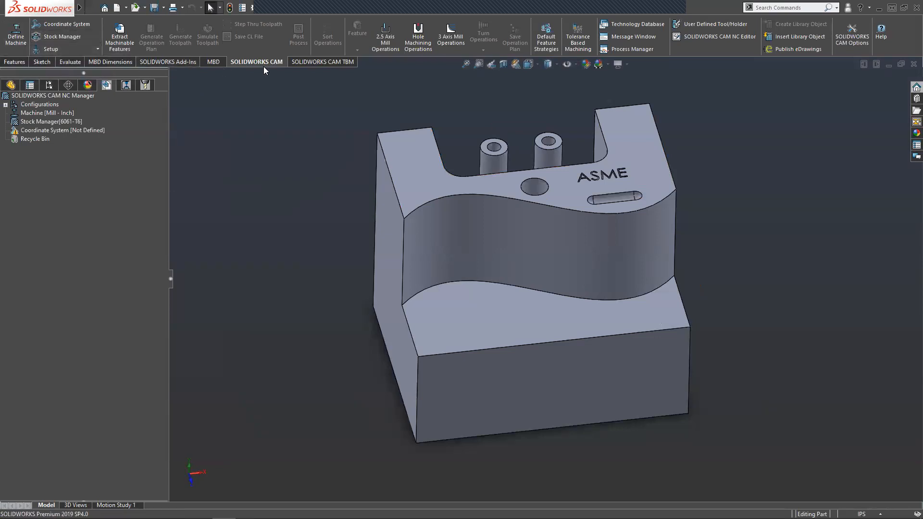
Reopen the Stock Manager, check the 6061-T6 stock material and accept it unchanged.
click(54, 36)
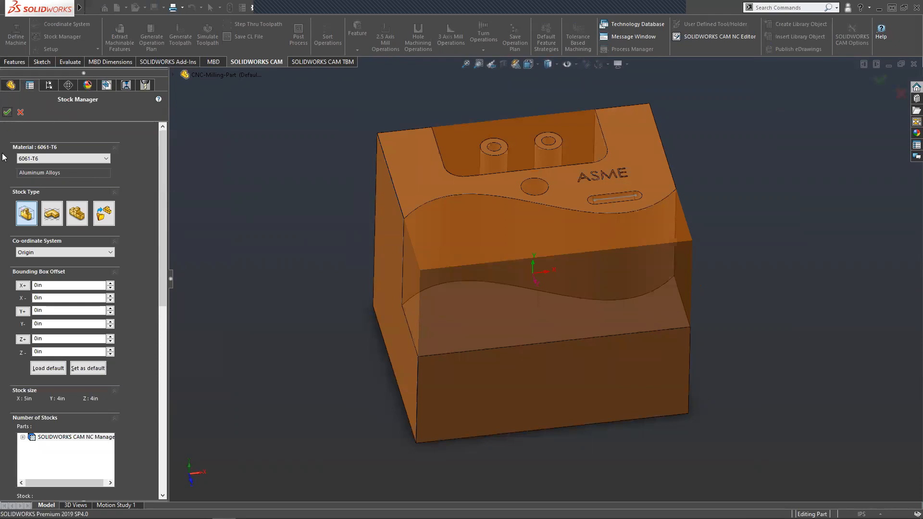
click(25, 162)
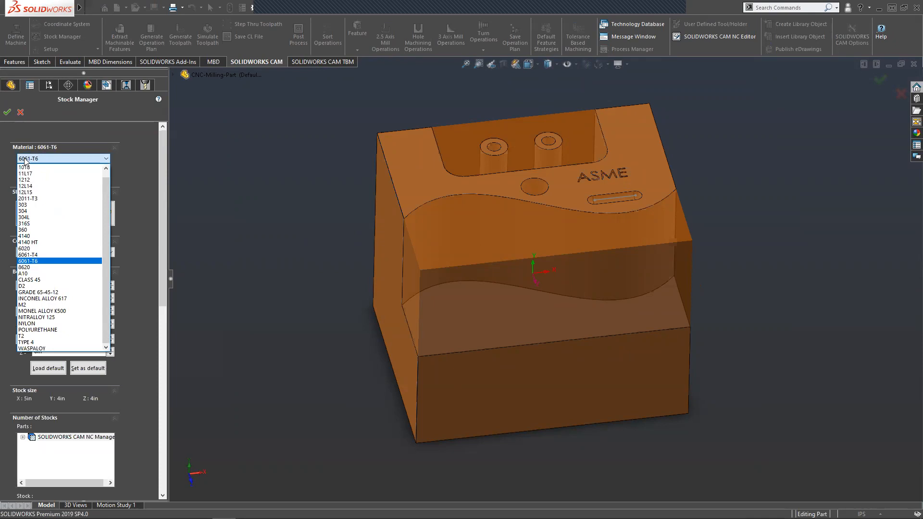
click(25, 162)
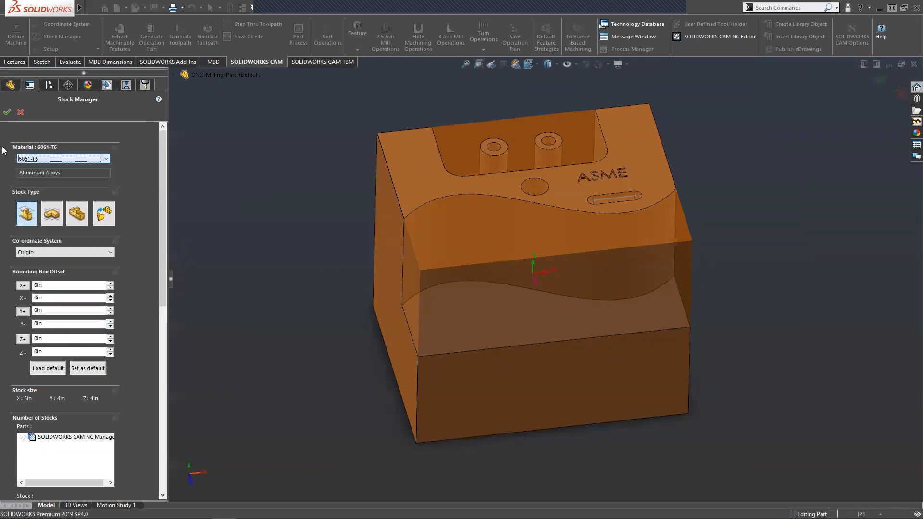
click(7, 112)
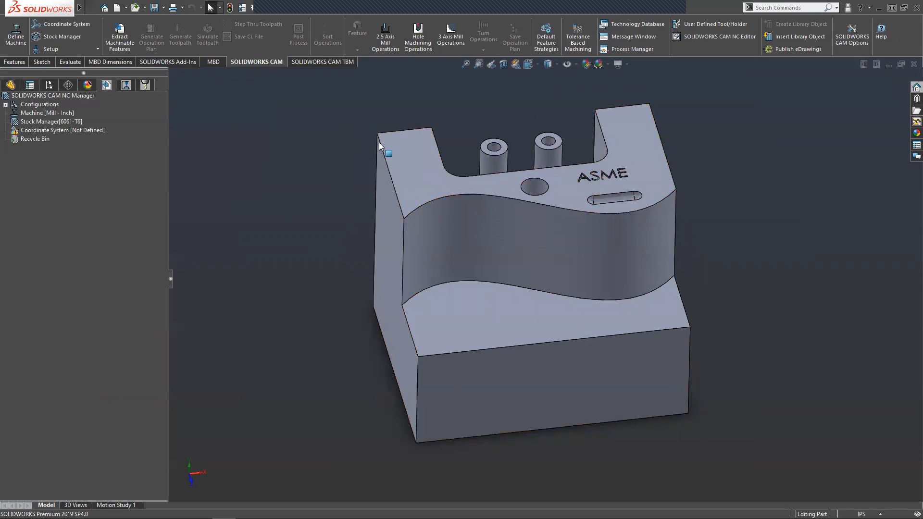
Start a user-defined fixture coordinate system and place its origin on the back-left corner vertex of the ASME face.
scroll(615, 243, up, 3)
scroll(615, 243, down, 2)
middle_drag(471, 250, 443, 313)
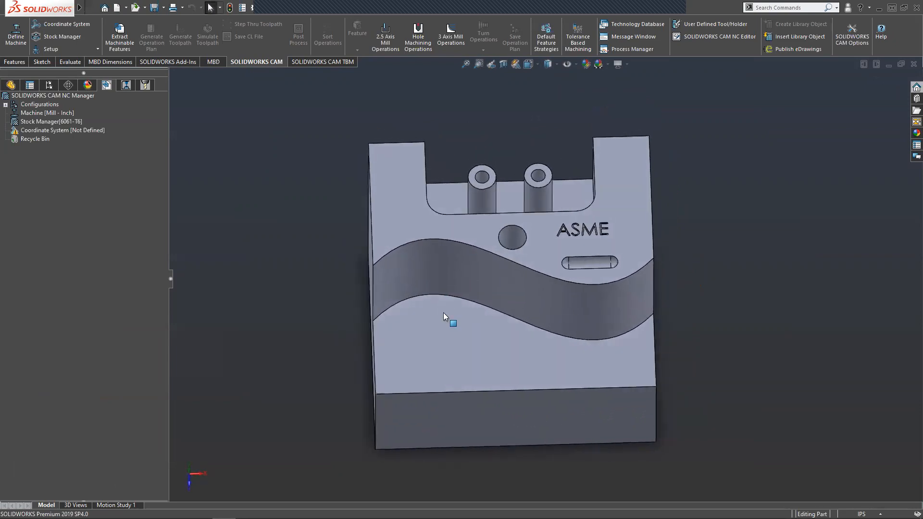
middle_drag(315, 193, 412, 150)
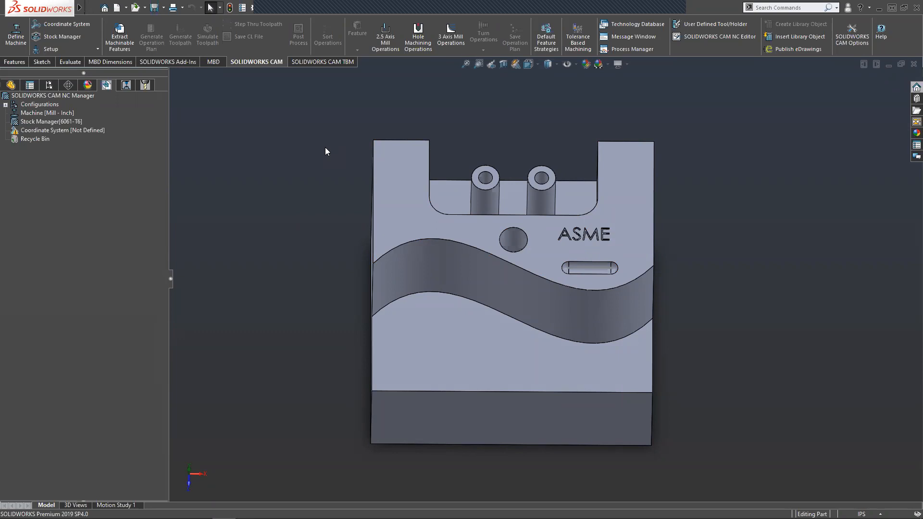
click(15, 132)
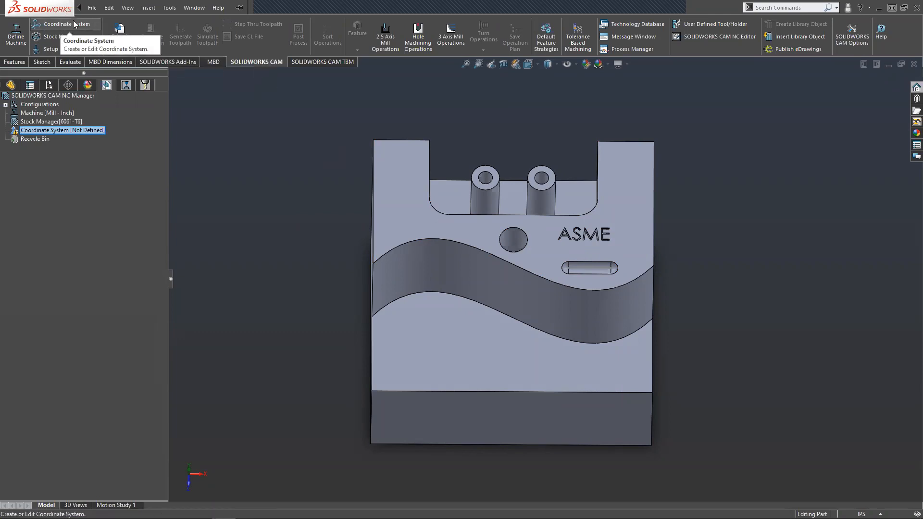
double_click(29, 136)
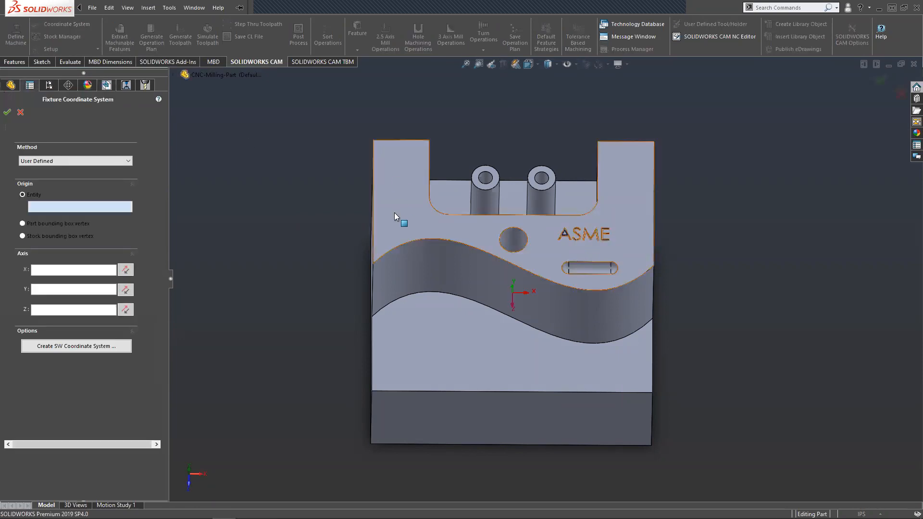
middle_drag(285, 203, 311, 234)
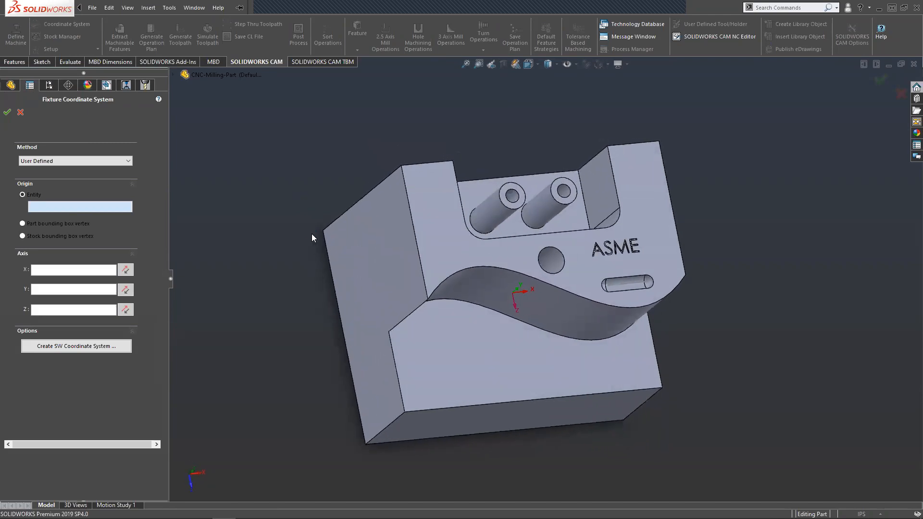
click(401, 164)
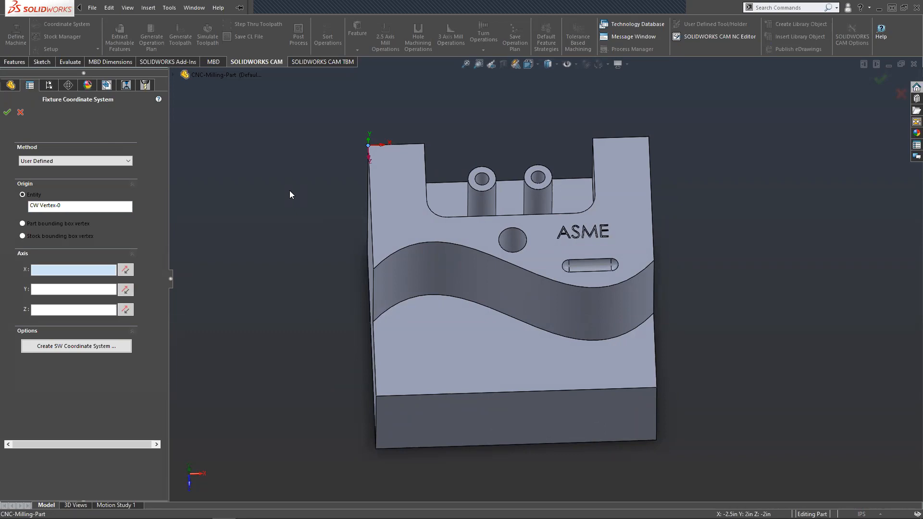
Align the coordinate system's Y axis with the left edge of the ASME face and reverse it to point toward the back.
mouse_move(549, 340)
middle_down()
mouse_move(549, 299)
mouse_move(541, 300)
middle_up()
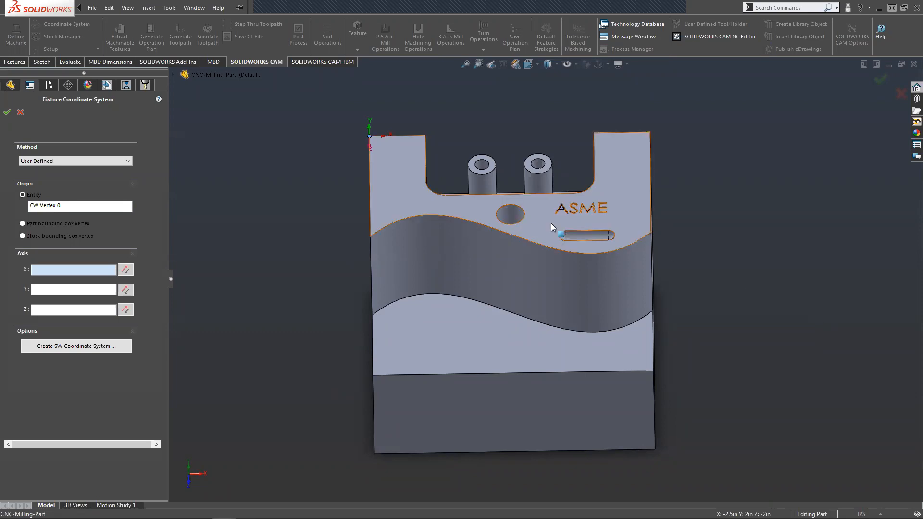
middle_drag(305, 231, 280, 215)
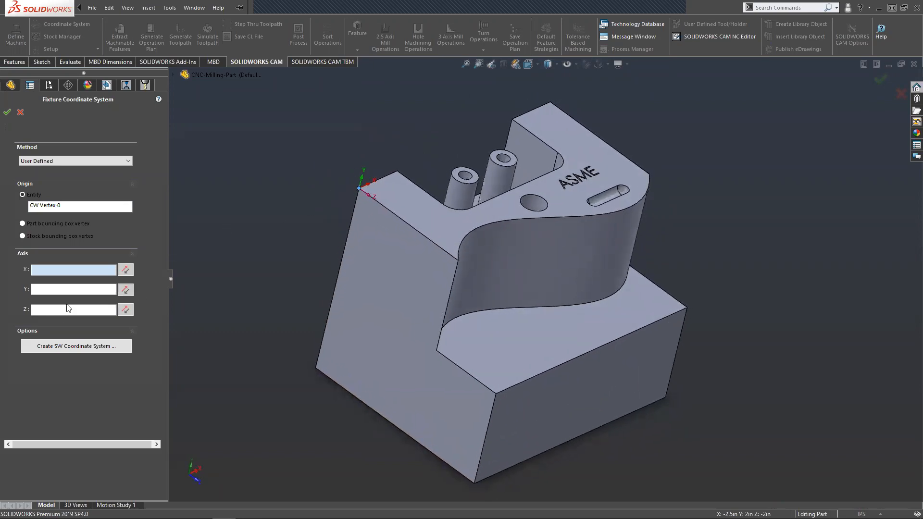
click(70, 289)
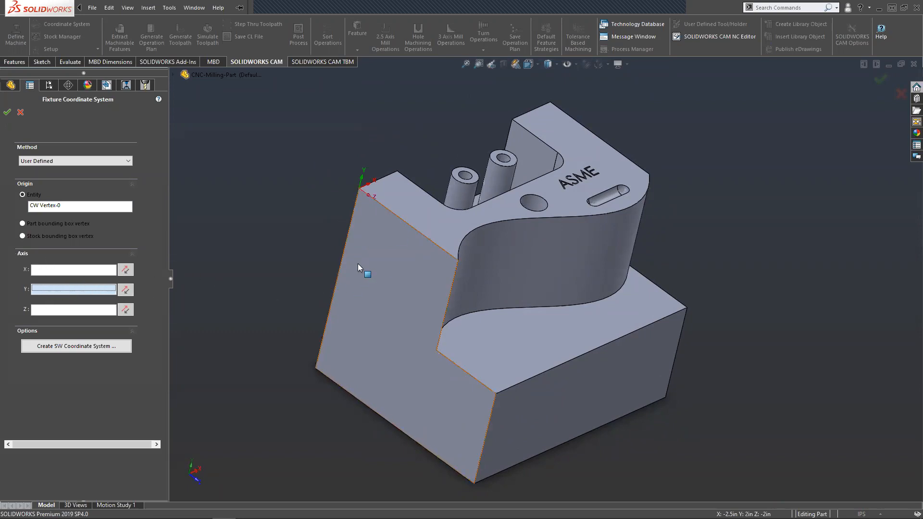
click(418, 234)
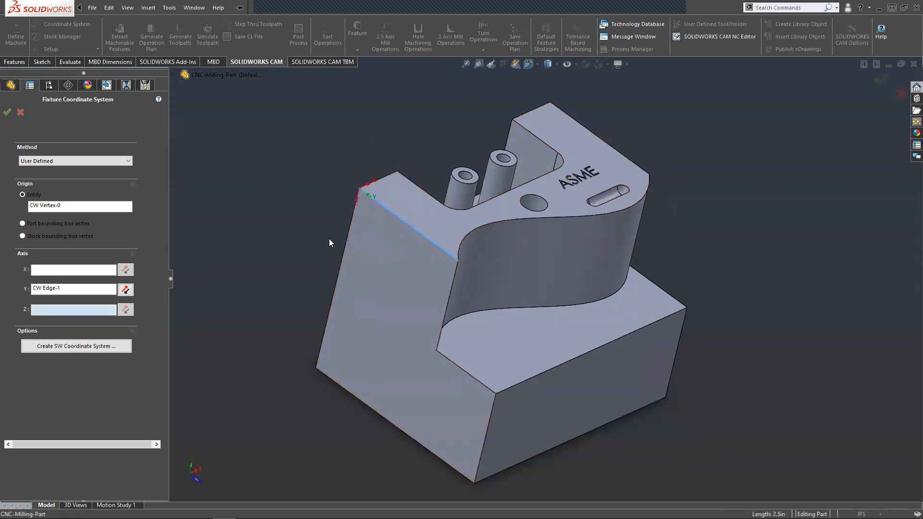
mouse_move(327, 231)
middle_down()
mouse_move(283, 203)
mouse_move(305, 396)
mouse_move(326, 249)
middle_up()
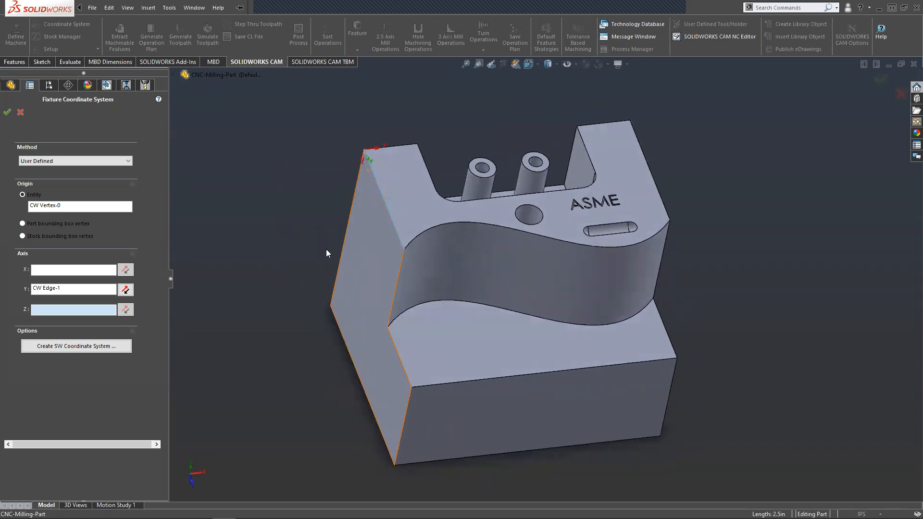
click(126, 290)
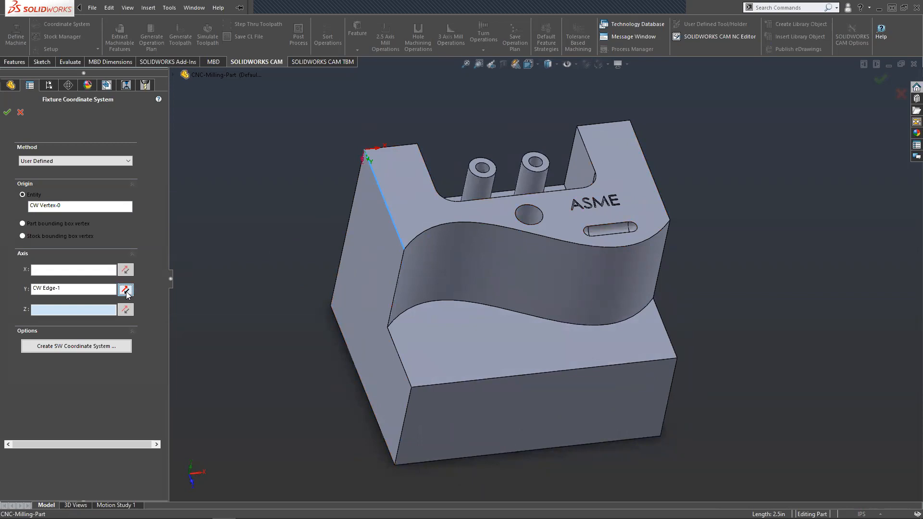
middle_drag(324, 185, 364, 146)
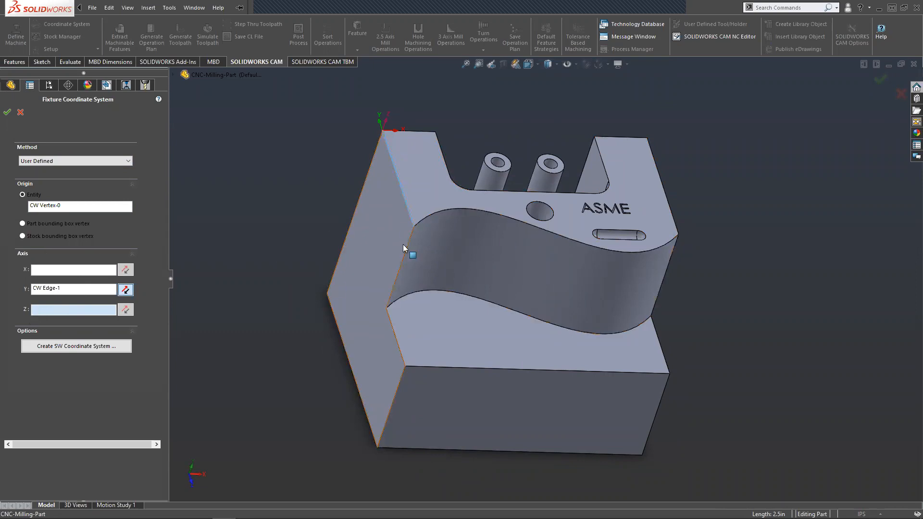
middle_drag(322, 175, 334, 192)
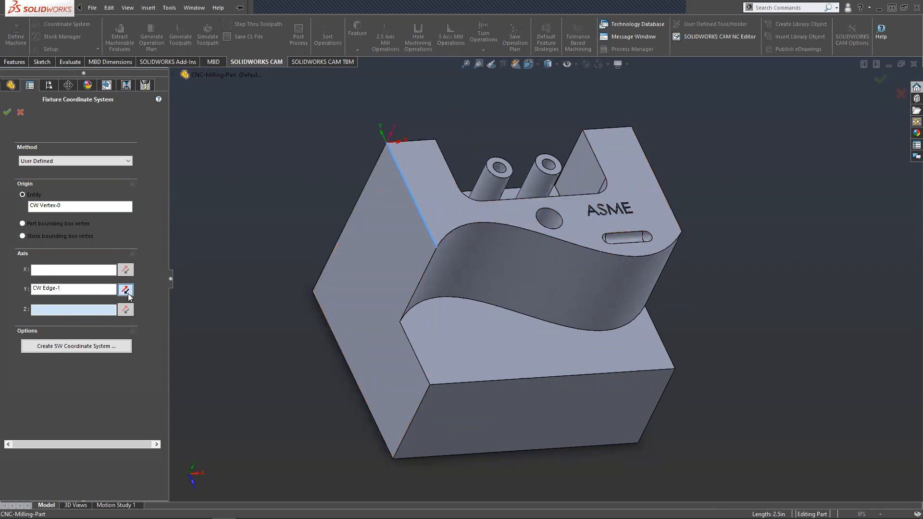
middle_drag(357, 148, 318, 183)
key(f)
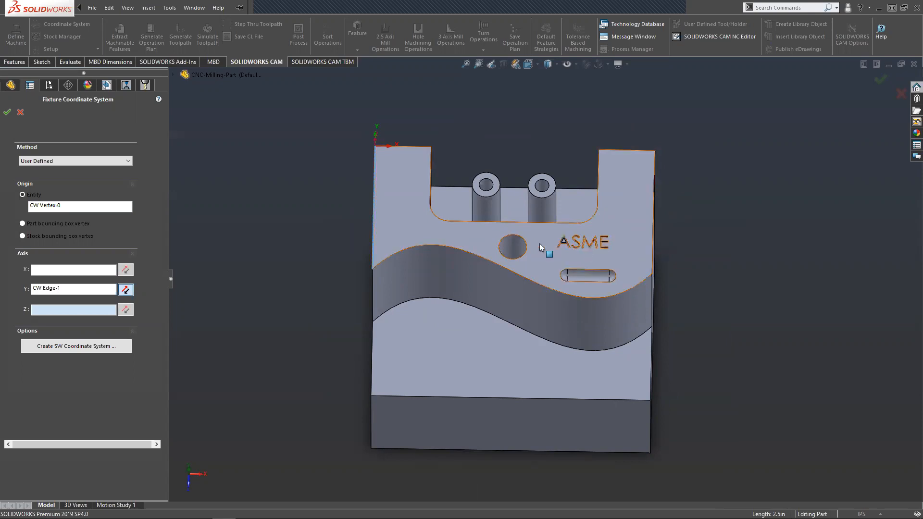
middle_drag(292, 201, 326, 124)
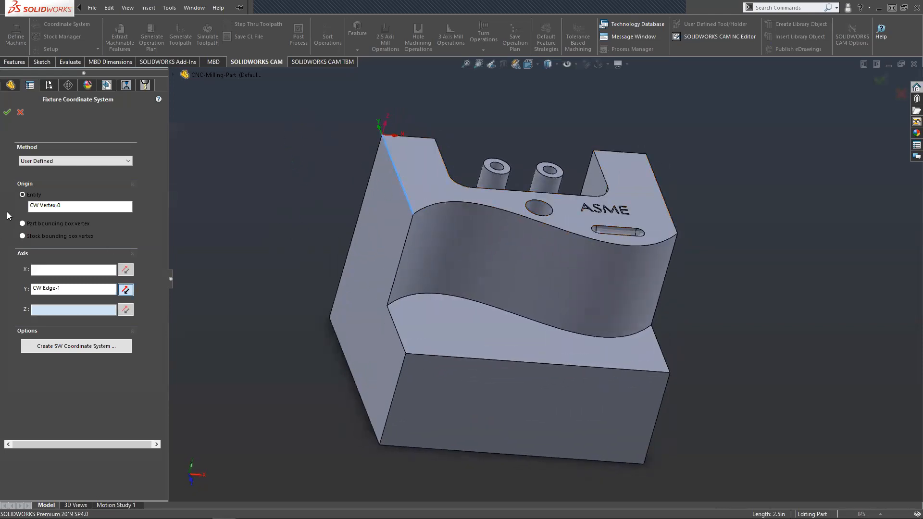
Accept the user-defined fixture coordinate system with its vertex origin and edge-aligned Y axis.
click(8, 113)
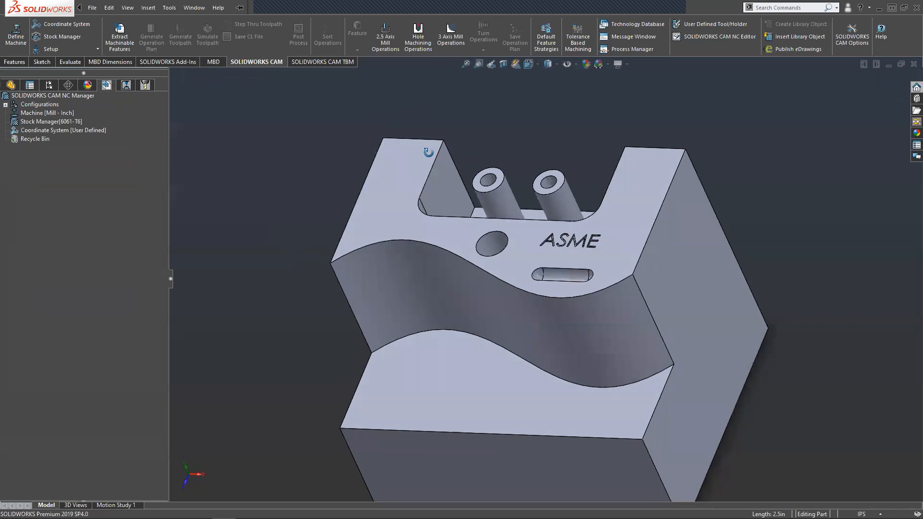
key(space)
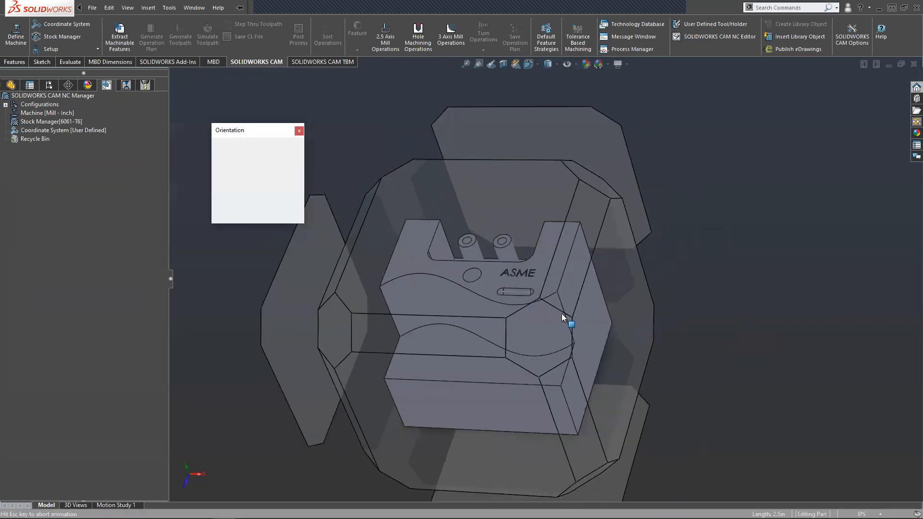
click(403, 334)
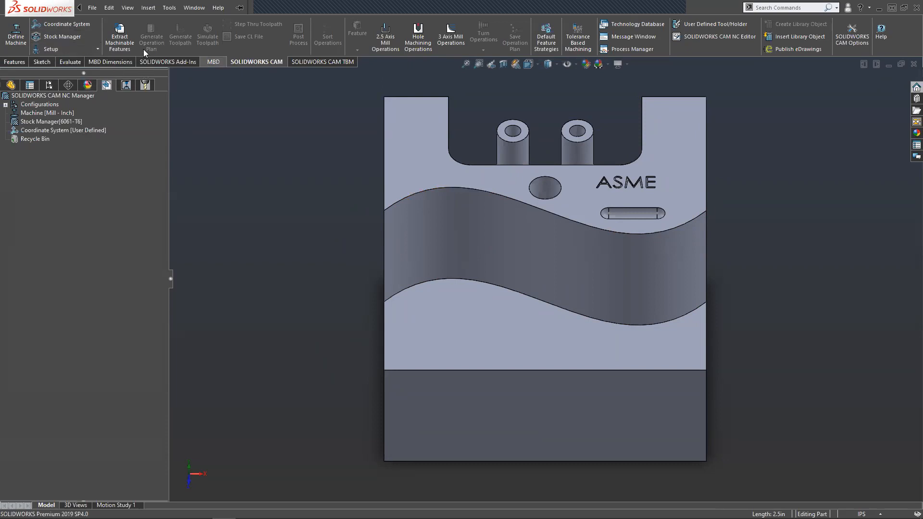
Create a mill setup using the planar face with the ASME lettering as its direction entity, without adding any features.
click(60, 49)
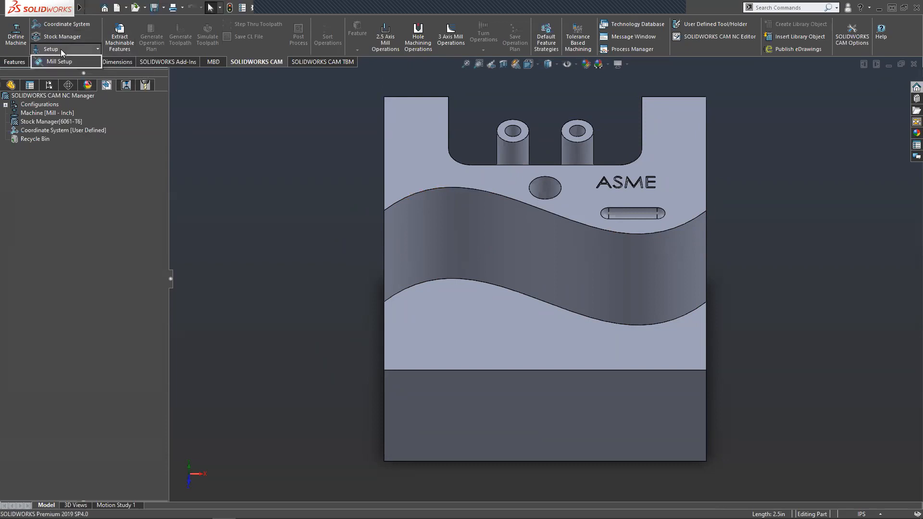
click(55, 62)
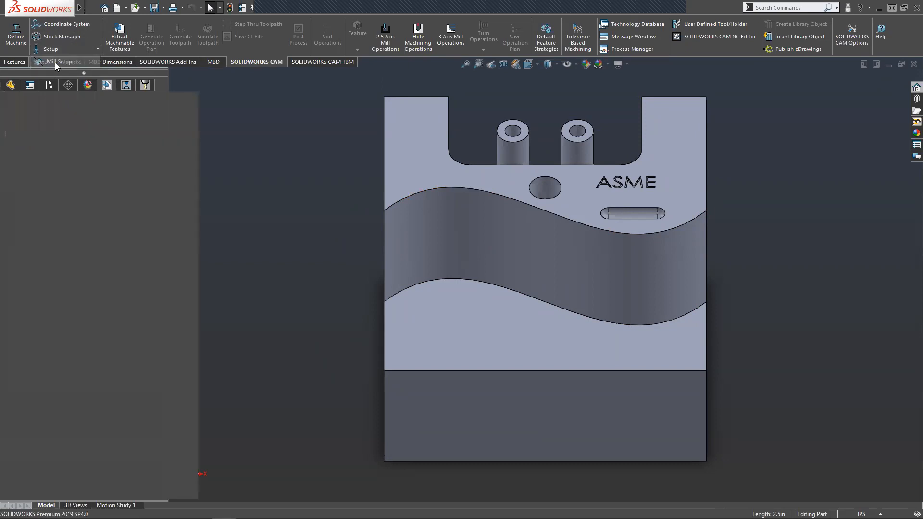
middle_drag(274, 253, 305, 258)
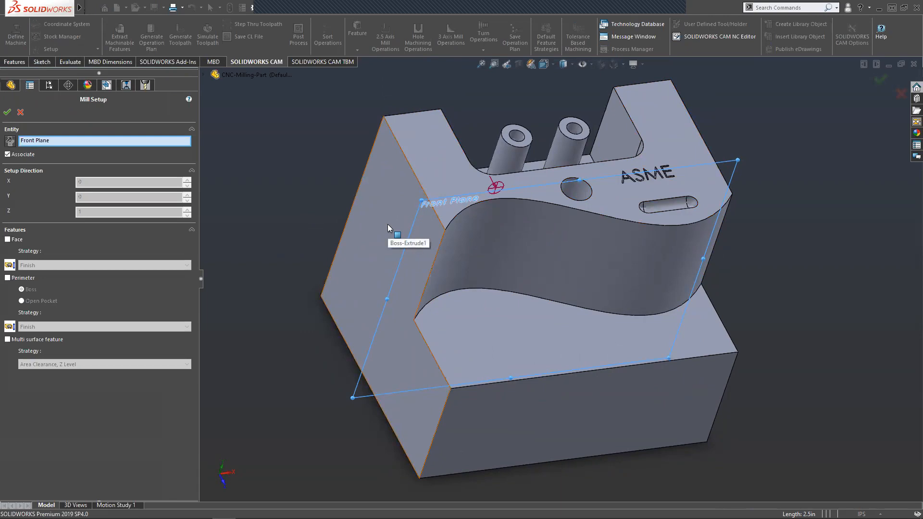
middle_drag(305, 261, 292, 245)
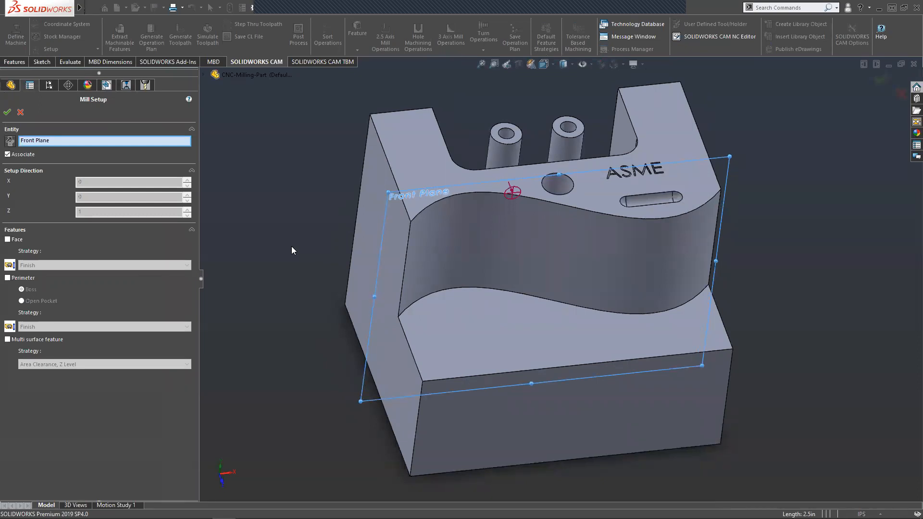
middle_drag(297, 274, 380, 380)
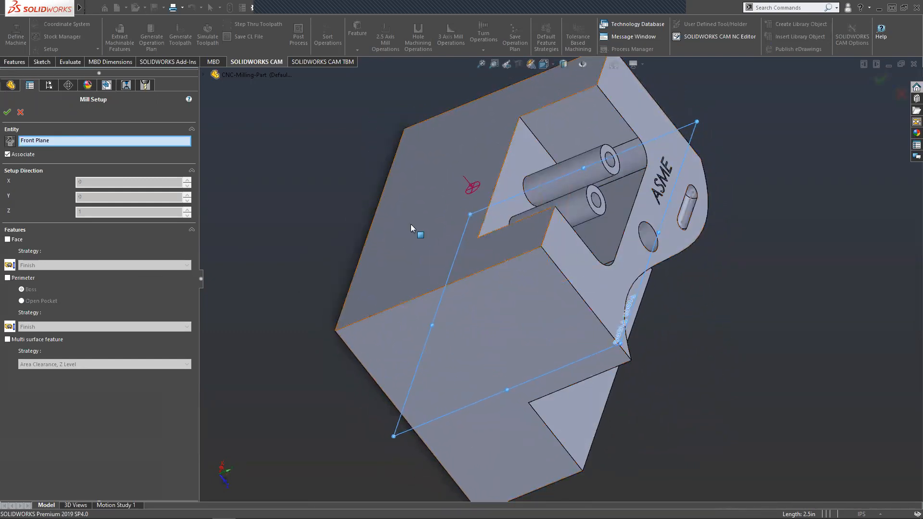
middle_drag(369, 432, 346, 336)
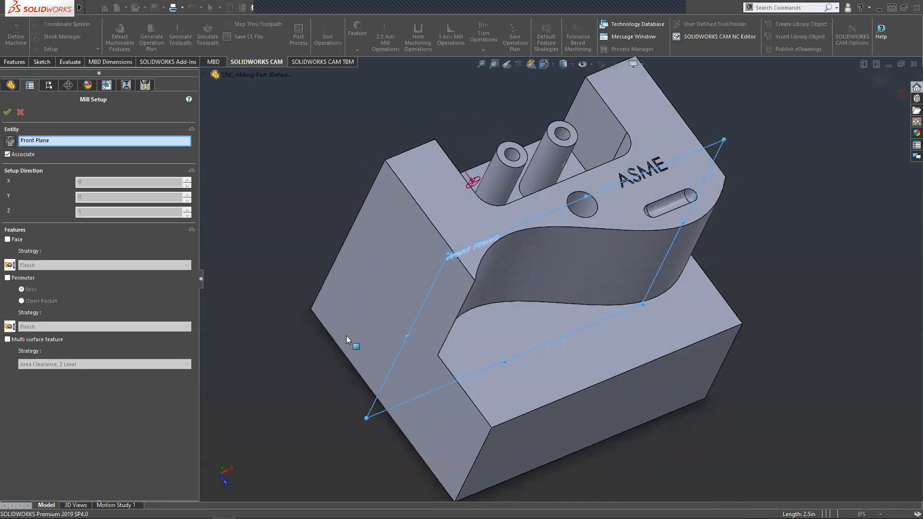
click(467, 205)
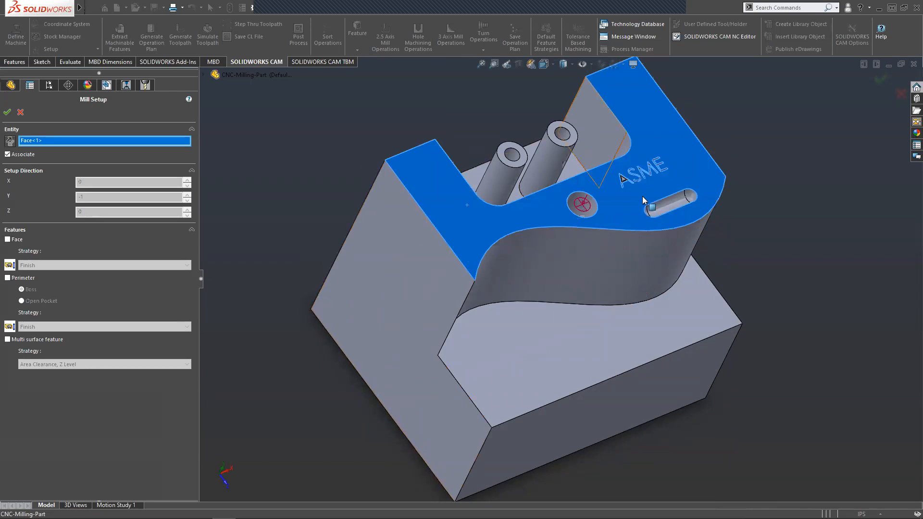
middle_drag(614, 341, 613, 241)
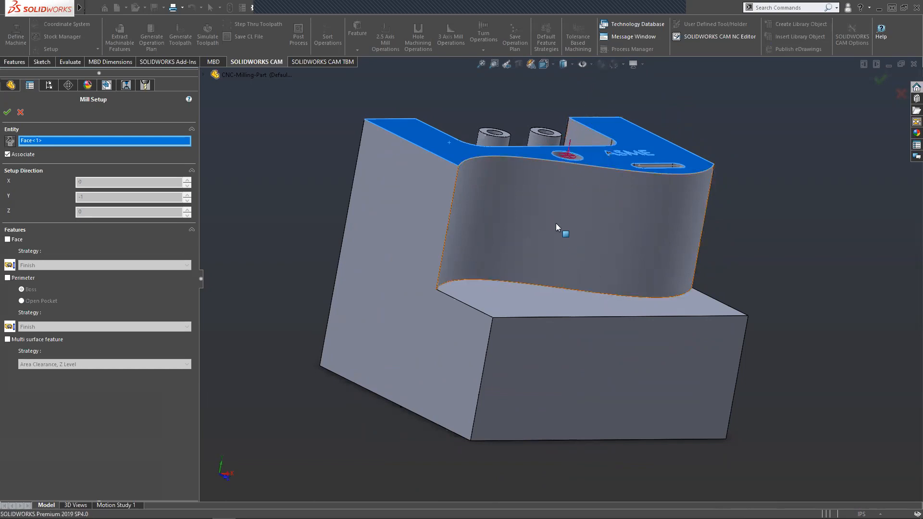
middle_drag(349, 235, 326, 256)
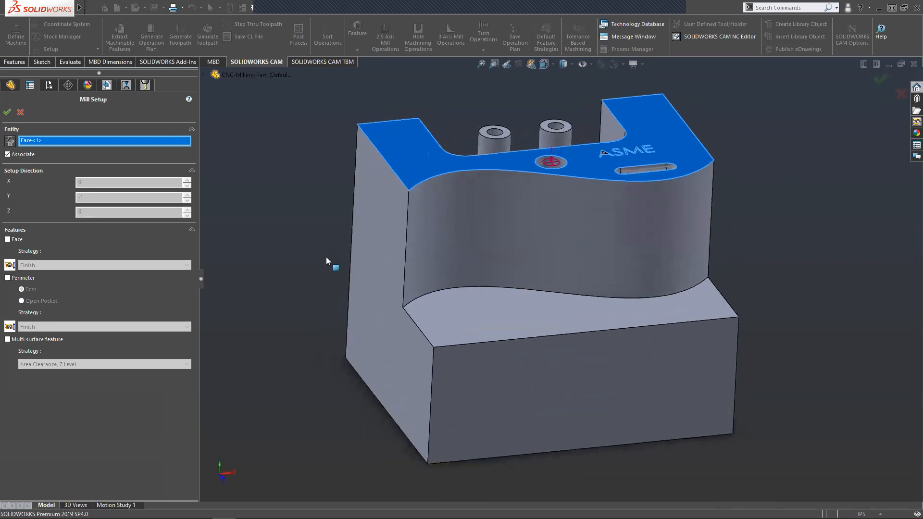
click(7, 112)
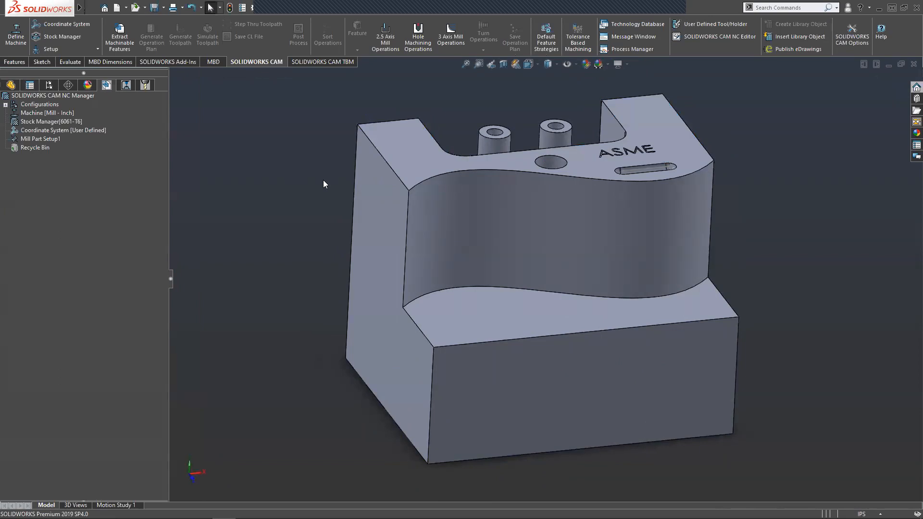
Reopen the definition of Mill Part Setup1 to check its face and direction, and accept it unchanged.
key(space)
click(451, 292)
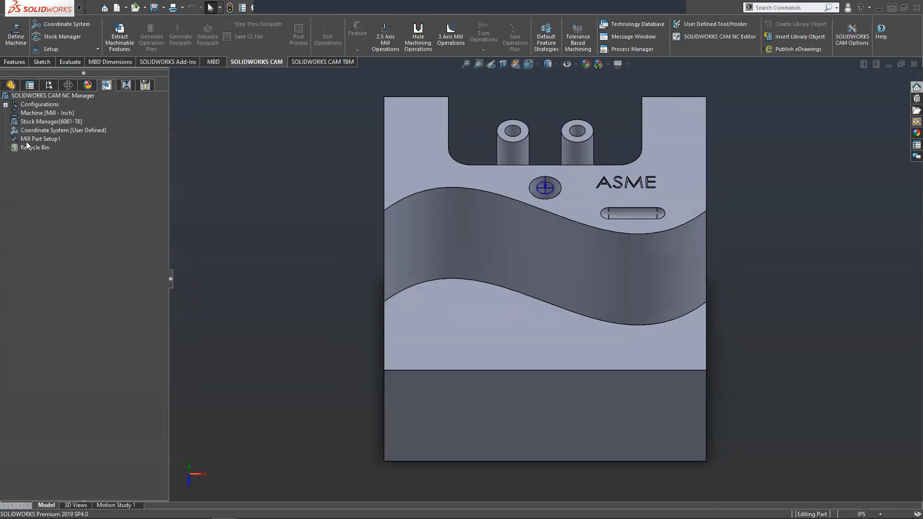
right_click(45, 142)
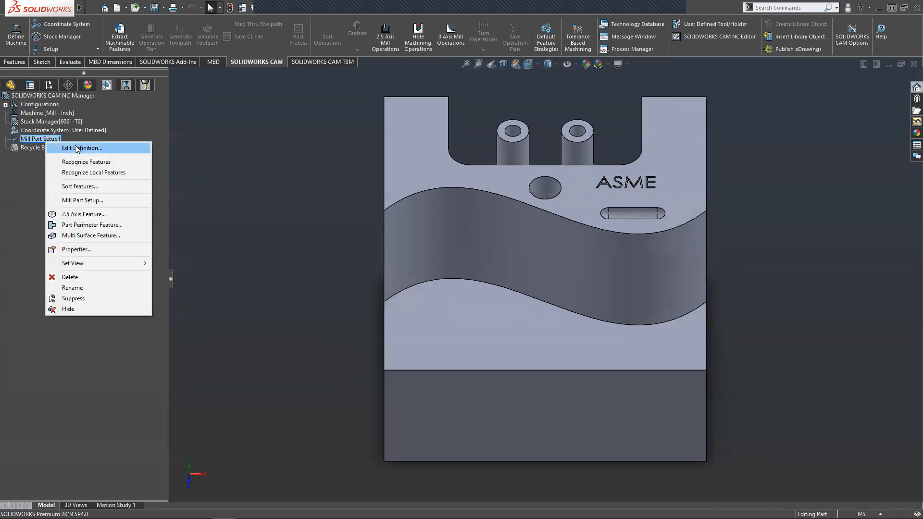
click(68, 148)
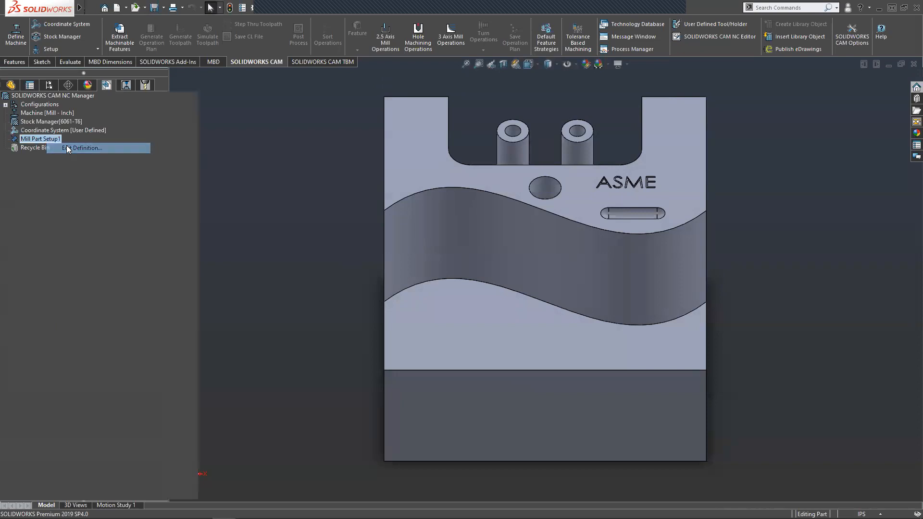
click(6, 113)
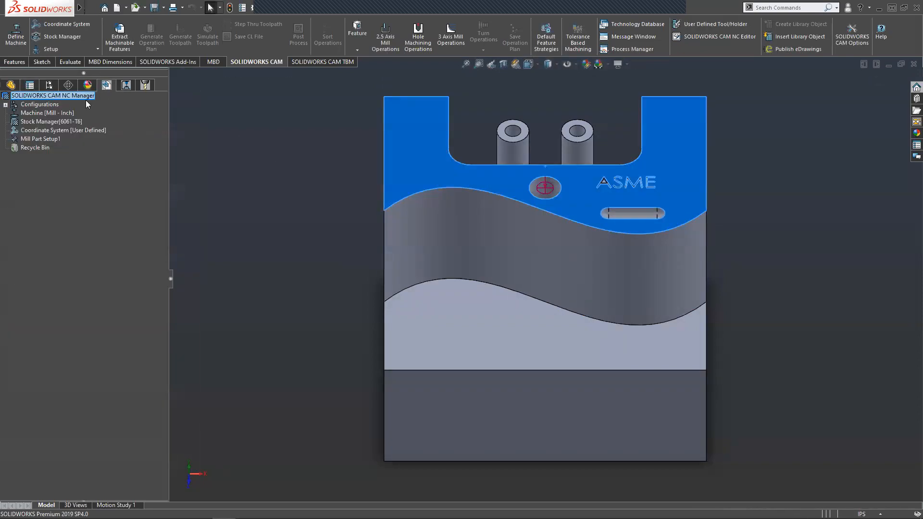
Examine the pocket, bosses, hole, slot and wavy step from several angles relative to Mill Part Setup1's machining direction.
click(27, 139)
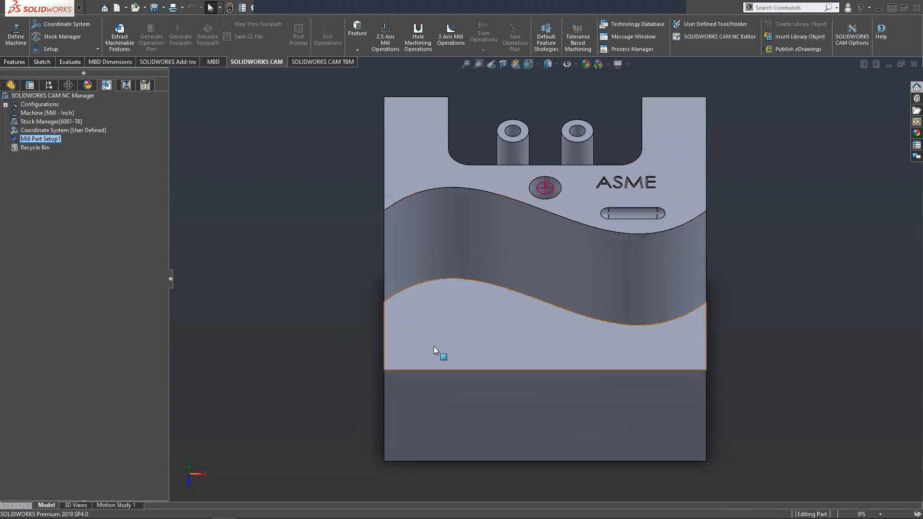
middle_drag(465, 328, 455, 224)
click(455, 224)
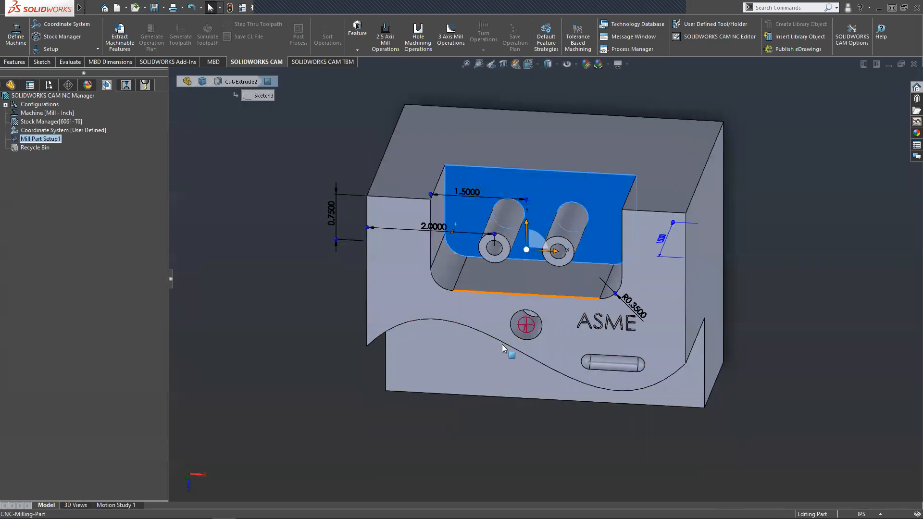
click(397, 417)
middle_drag(397, 417, 500, 291)
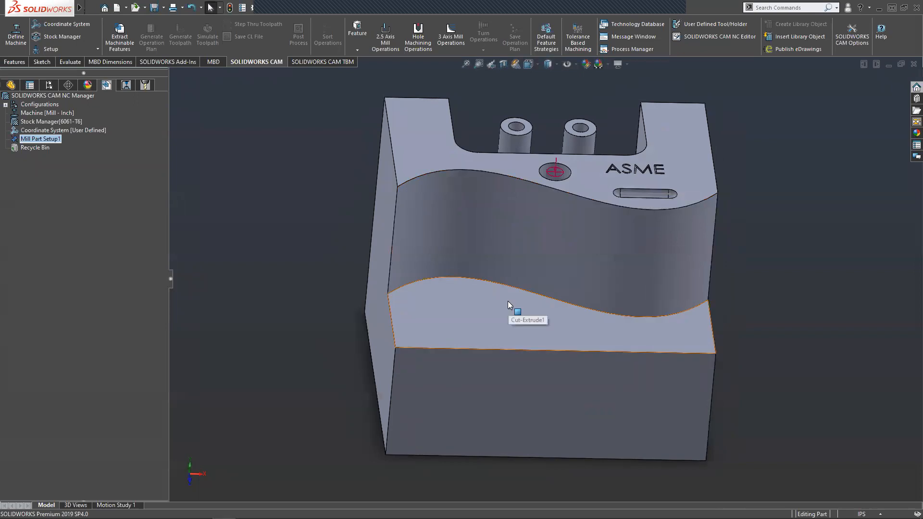
key(space)
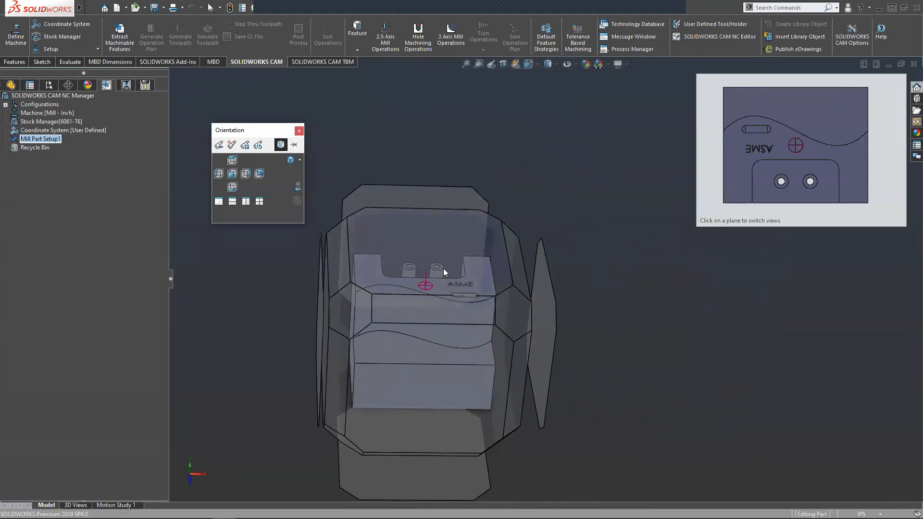
click(443, 268)
middle_drag(442, 336, 412, 334)
scroll(423, 335, up, 3)
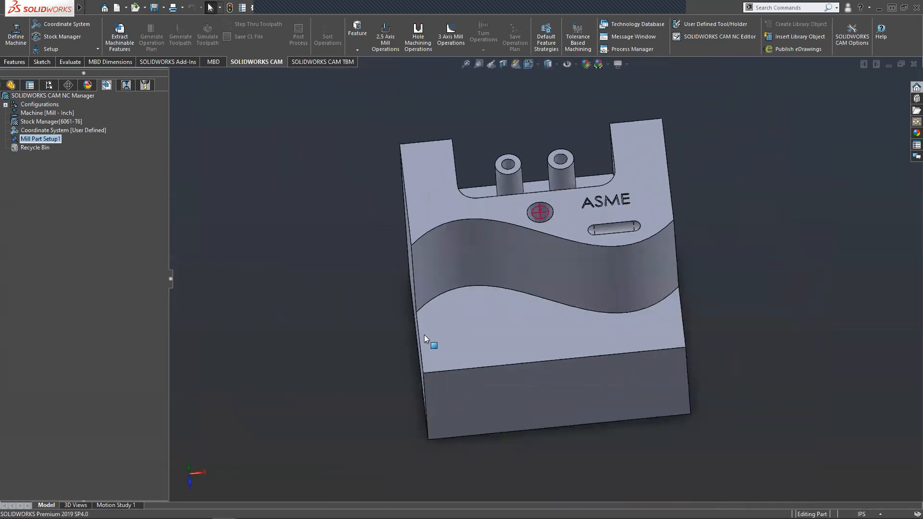
key(space)
click(447, 341)
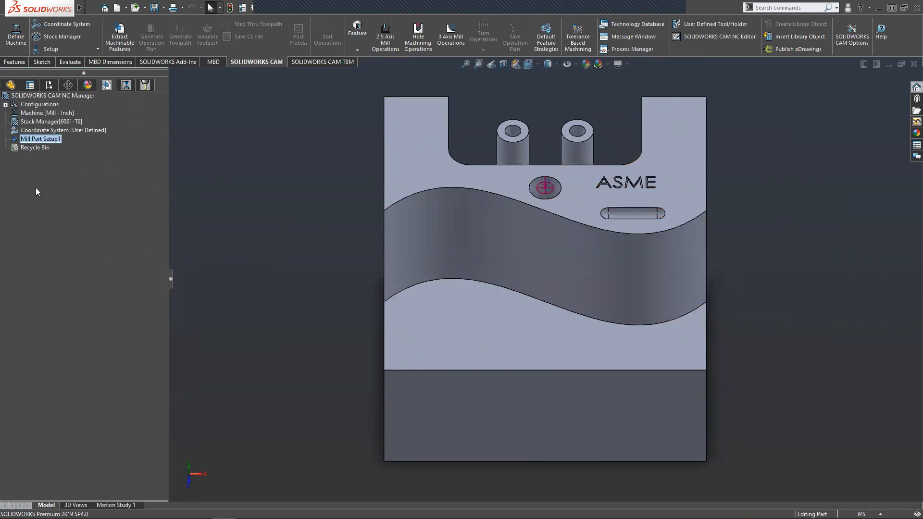
Start a 2.5 Axis Pocket feature under Mill Part Setup1 and select the cylindrical wall of the hole near the ASME lettering.
click(40, 139)
right_click(39, 139)
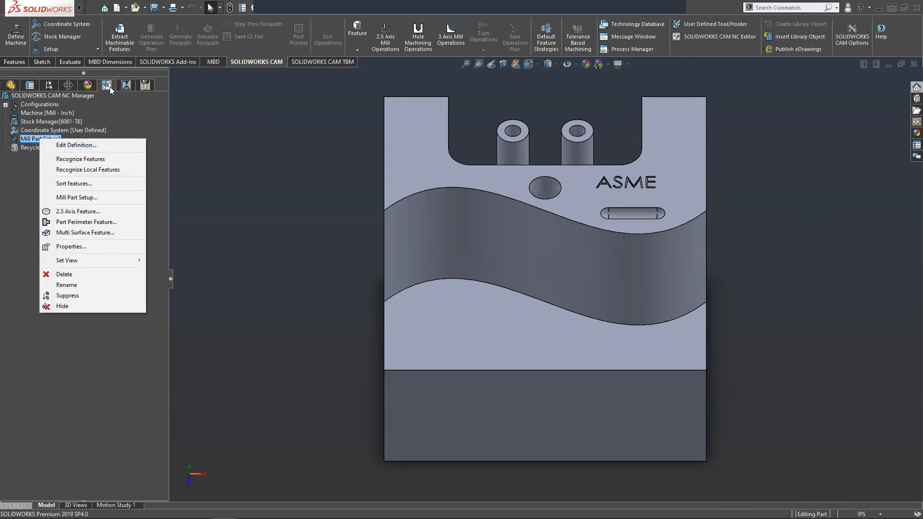
click(68, 212)
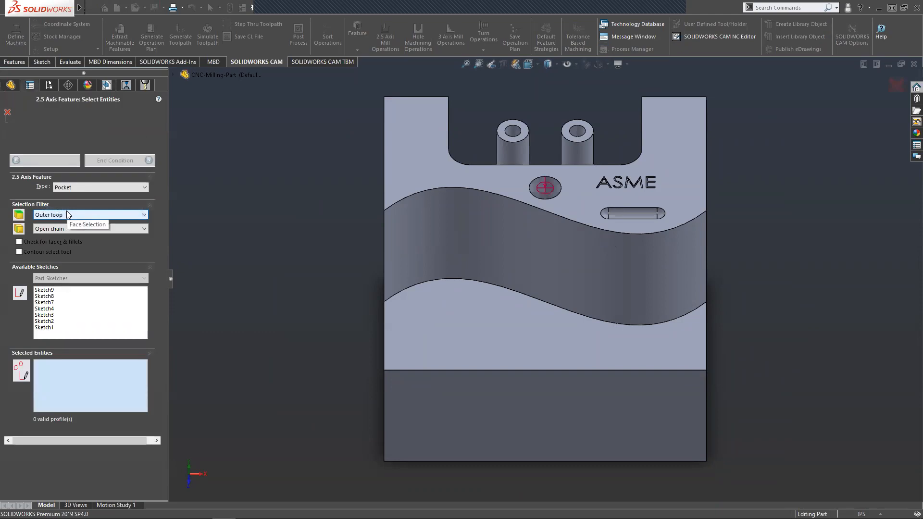
middle_drag(384, 285, 363, 282)
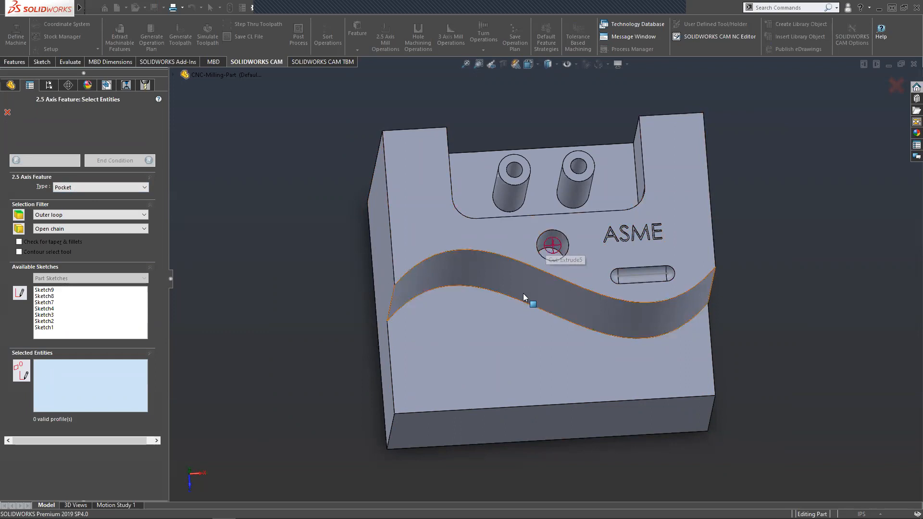
scroll(524, 294, down, 6)
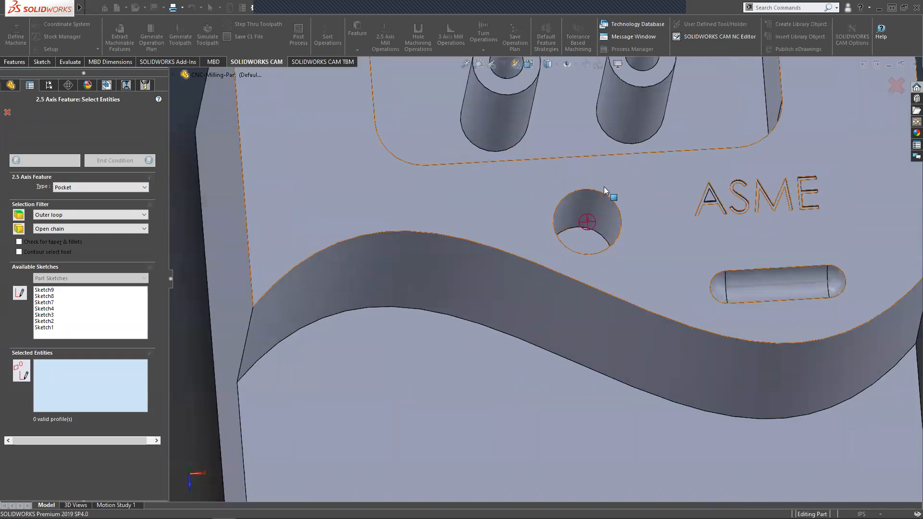
click(603, 200)
middle_drag(575, 325, 612, 266)
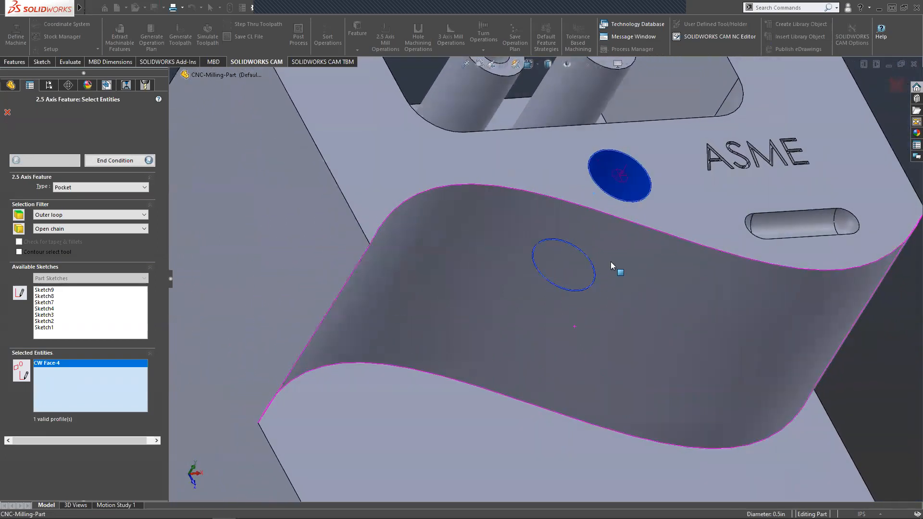
mouse_move(691, 288)
middle_down()
mouse_move(572, 294)
mouse_move(587, 259)
middle_up()
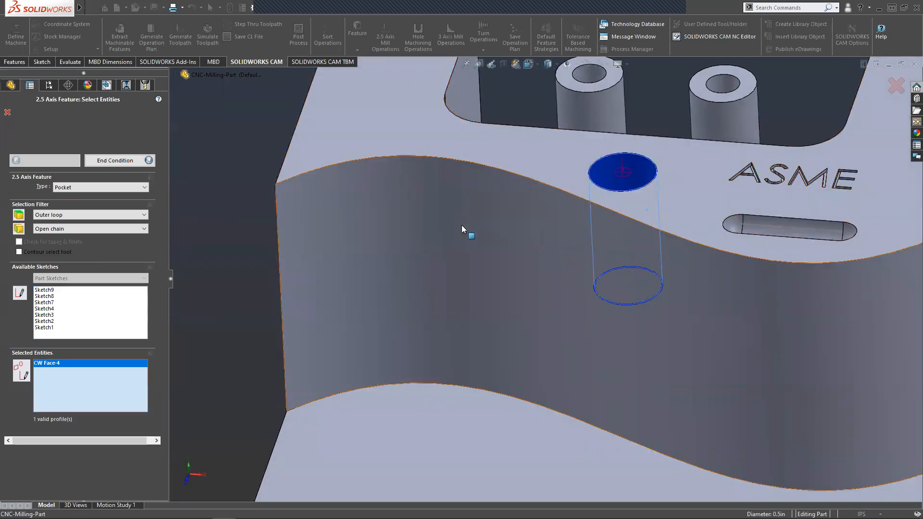
middle_drag(675, 194, 703, 198)
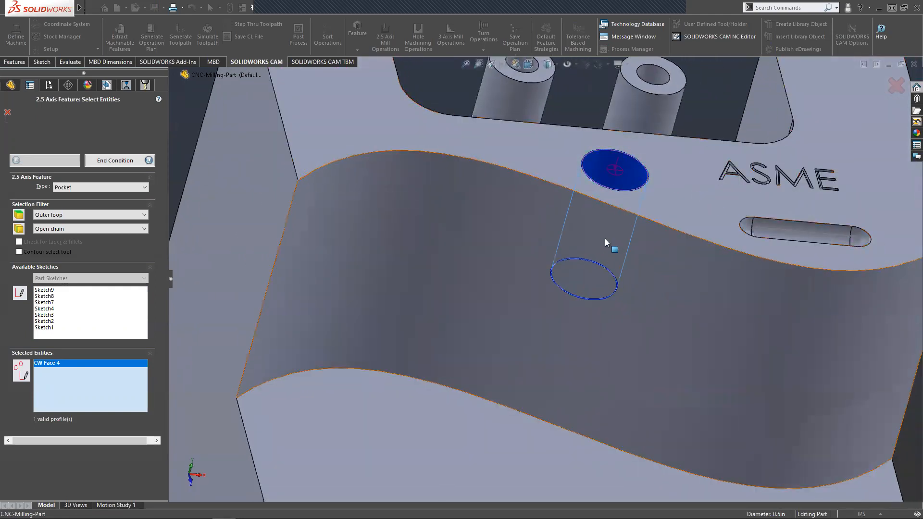
scroll(612, 188, up, 2)
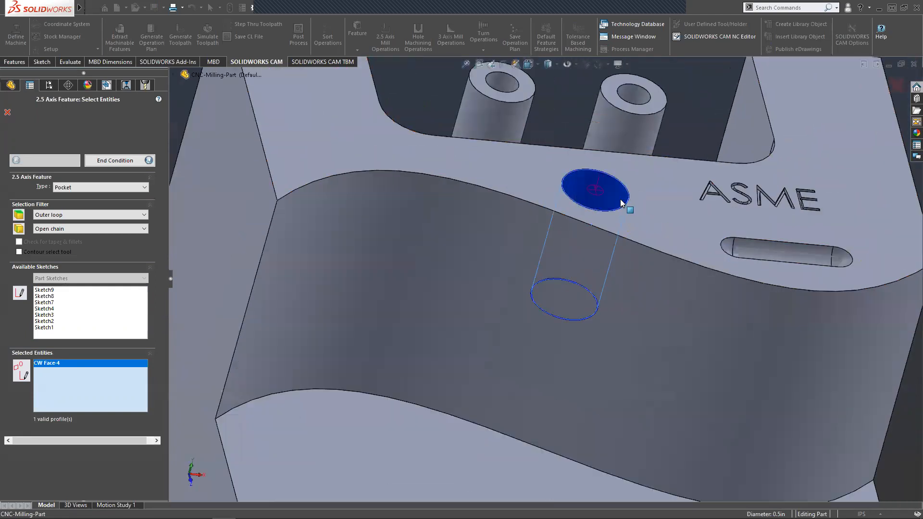
middle_drag(588, 199, 637, 202)
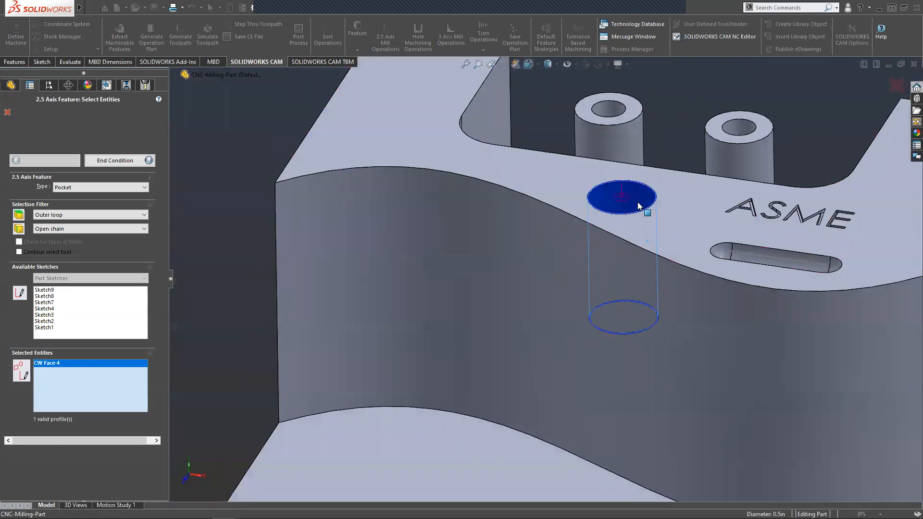
Proceed to the end conditions of the hole's pocket feature and examine the Blind depth preview from several angles.
click(112, 162)
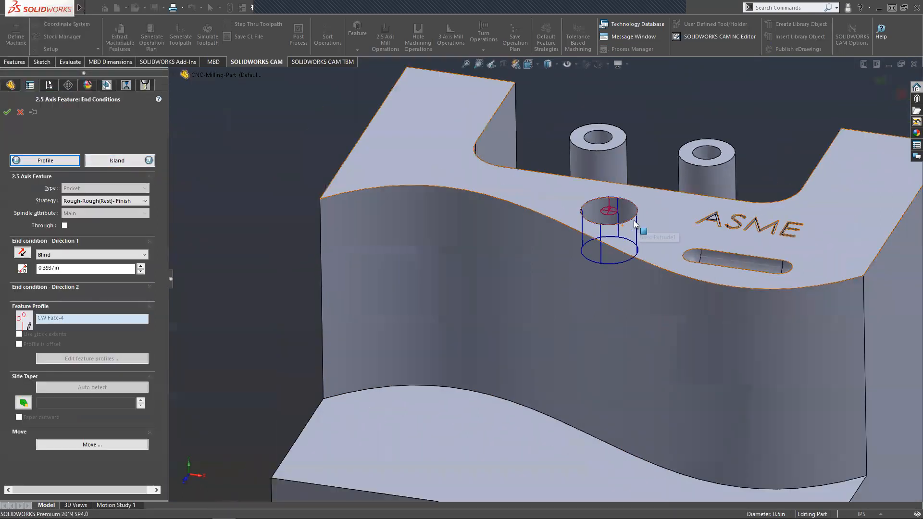
scroll(635, 230, down, 1)
middle_click(586, 277)
middle_drag(586, 277, 621, 365)
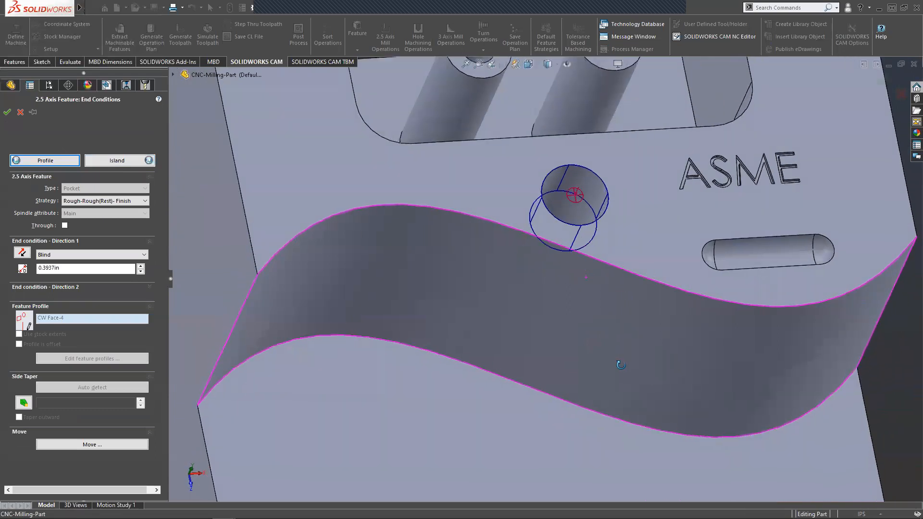
middle_drag(628, 215, 595, 247)
middle_drag(567, 213, 600, 215)
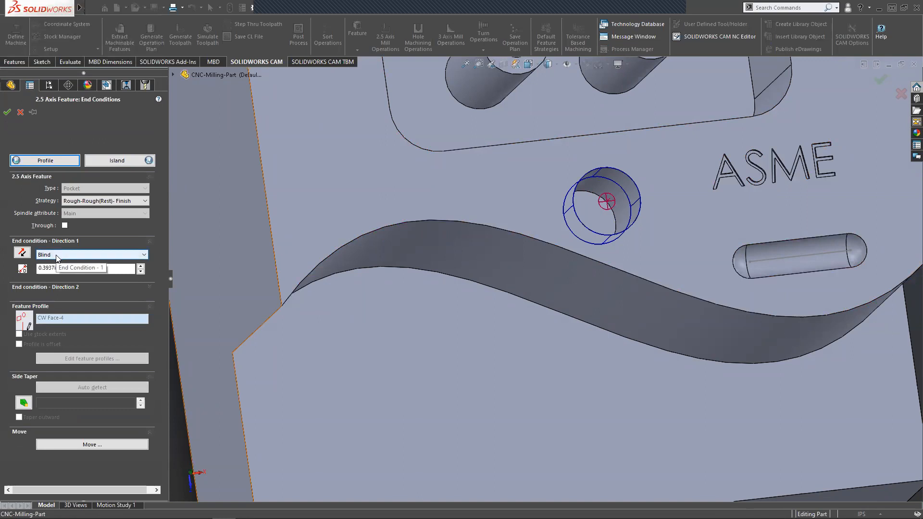
Try the Upto Stock end condition for the pocket's depth.
double_click(61, 271)
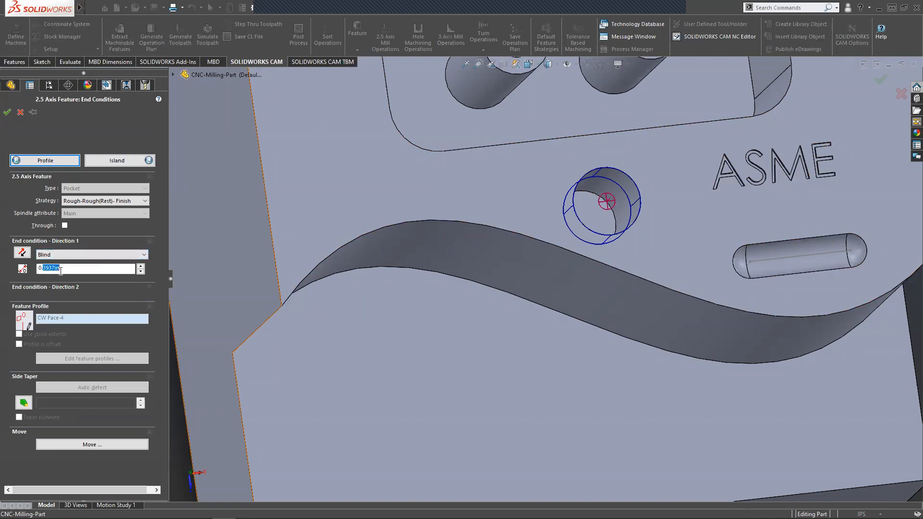
click(72, 258)
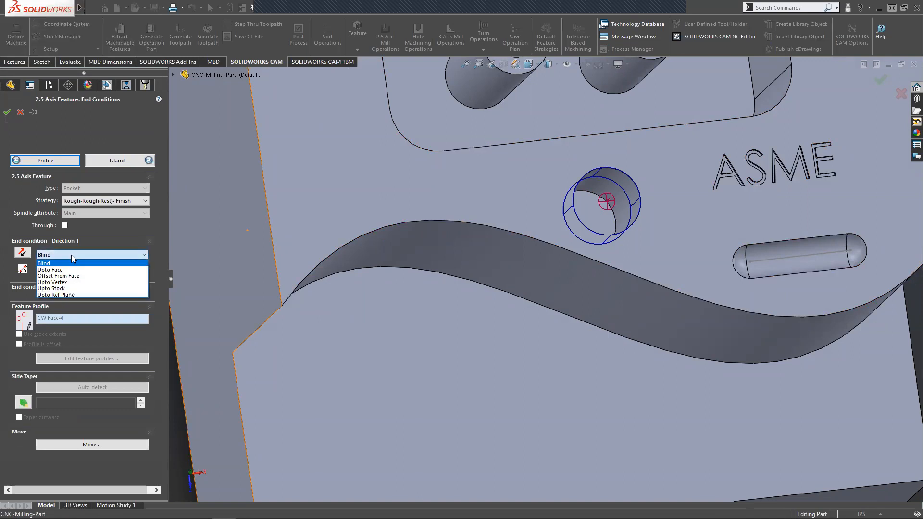
click(51, 289)
Set the pocket's end condition to Upto Face, using the flat bottom face of the hole.
click(72, 255)
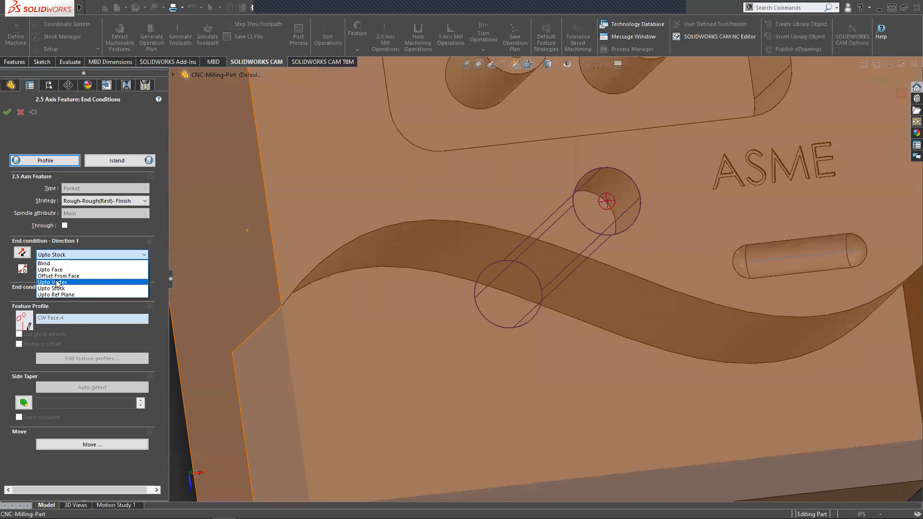
click(72, 270)
click(593, 218)
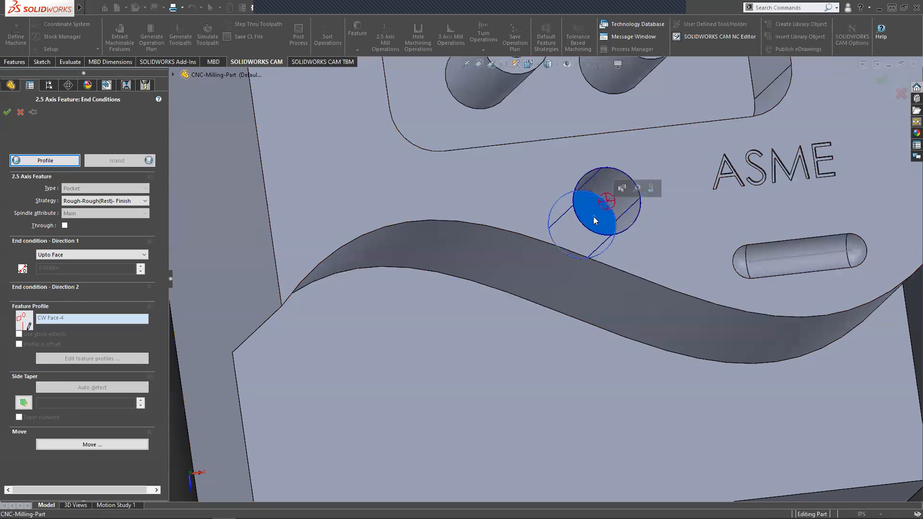
Examine the pocket's Upto Face depth preview in the hole from several angles and distances.
middle_drag(537, 320, 514, 266)
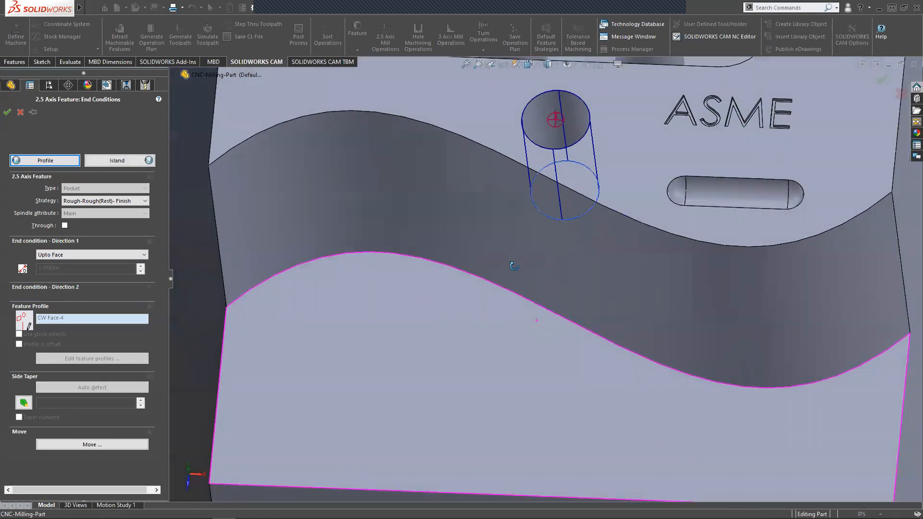
click(49, 256)
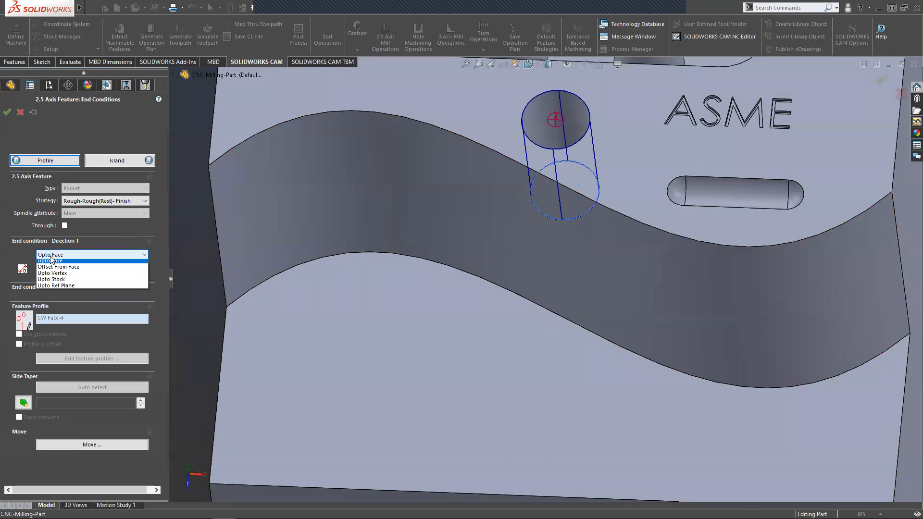
click(70, 254)
middle_drag(461, 251, 505, 293)
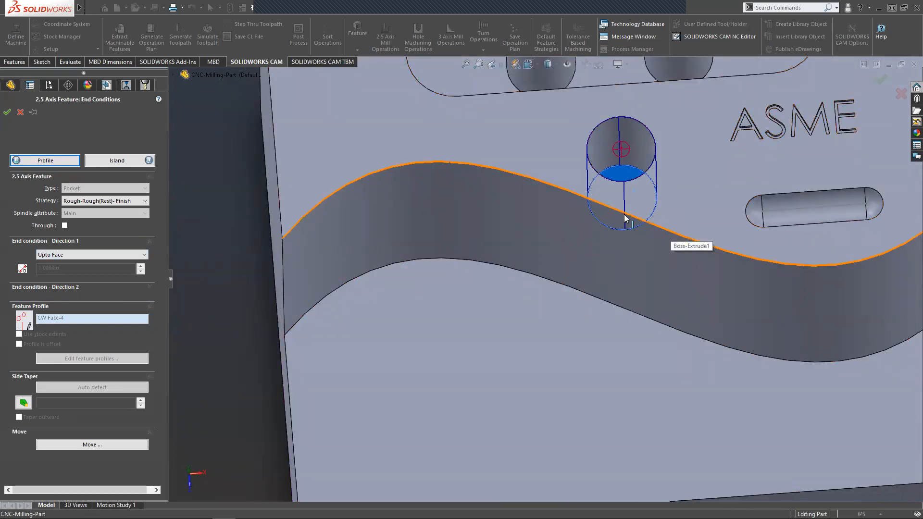
mouse_move(621, 219)
middle_down()
mouse_move(625, 206)
mouse_move(645, 215)
mouse_move(615, 232)
mouse_move(629, 203)
middle_up()
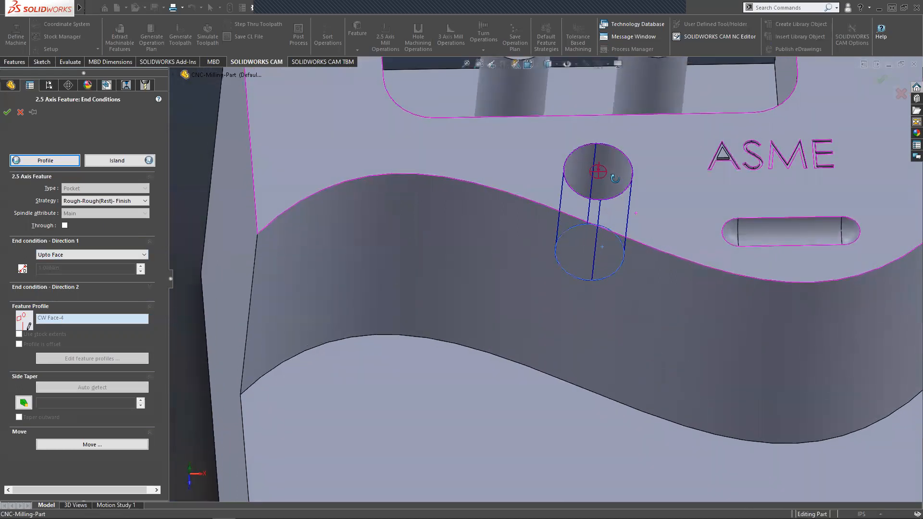
scroll(630, 203, up, 2)
scroll(630, 204, up, 2)
scroll(591, 247, down, 2)
mouse_move(587, 260)
middle_down()
mouse_move(588, 251)
mouse_move(578, 256)
middle_up()
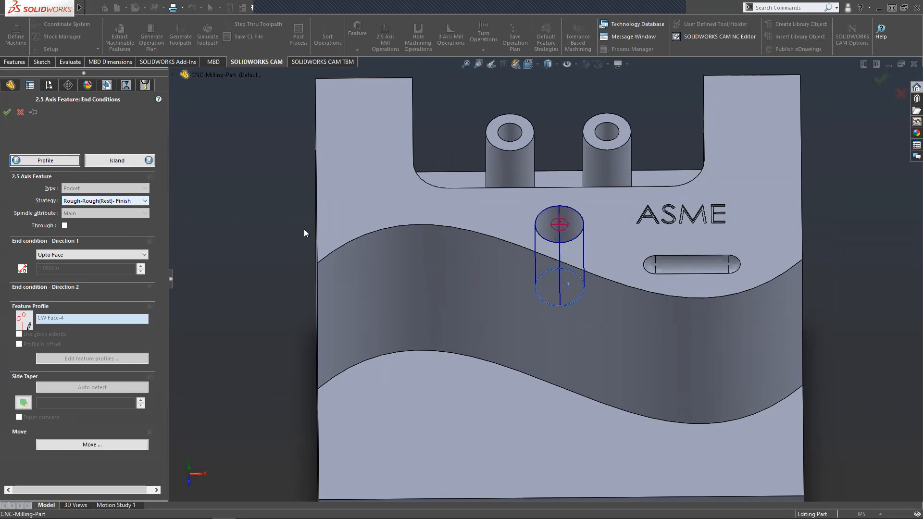
Set the pocket's strategy to Rough-Finish and review its matching TechDB Rough Mill and Contour Mill operations.
click(145, 201)
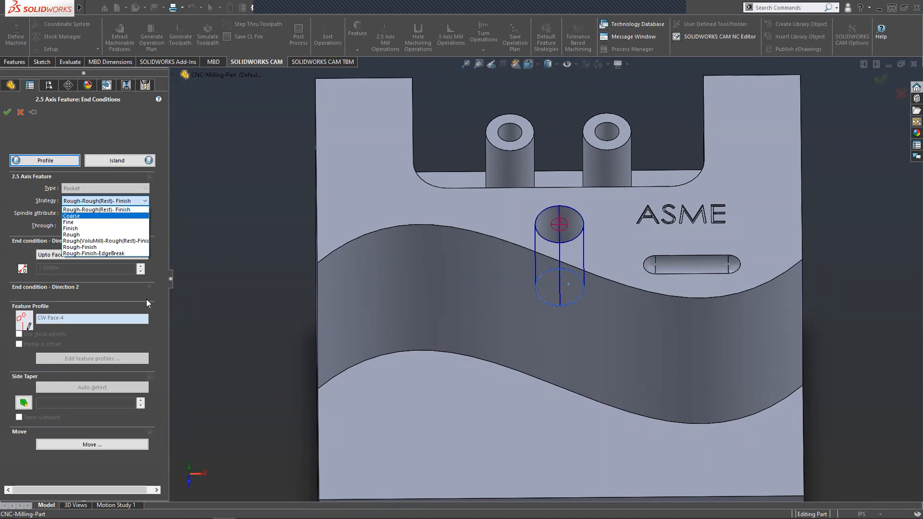
click(103, 248)
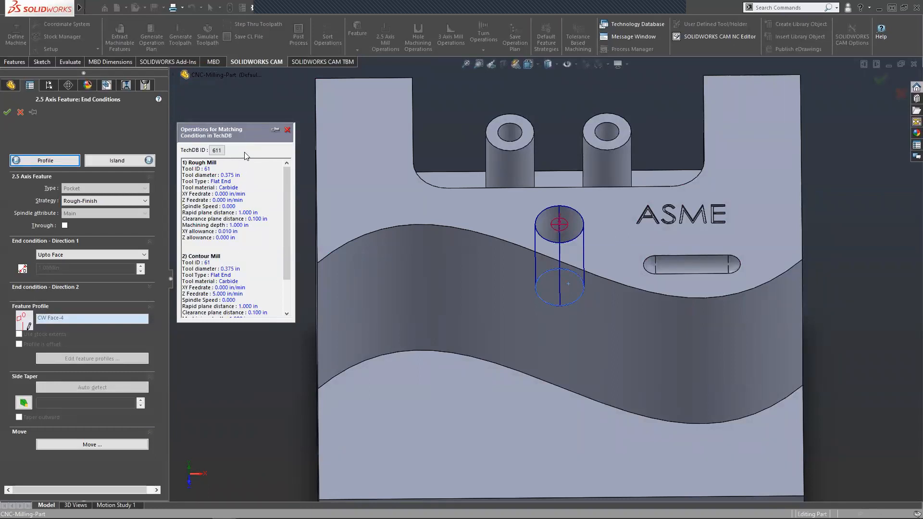
scroll(239, 234, down, 2)
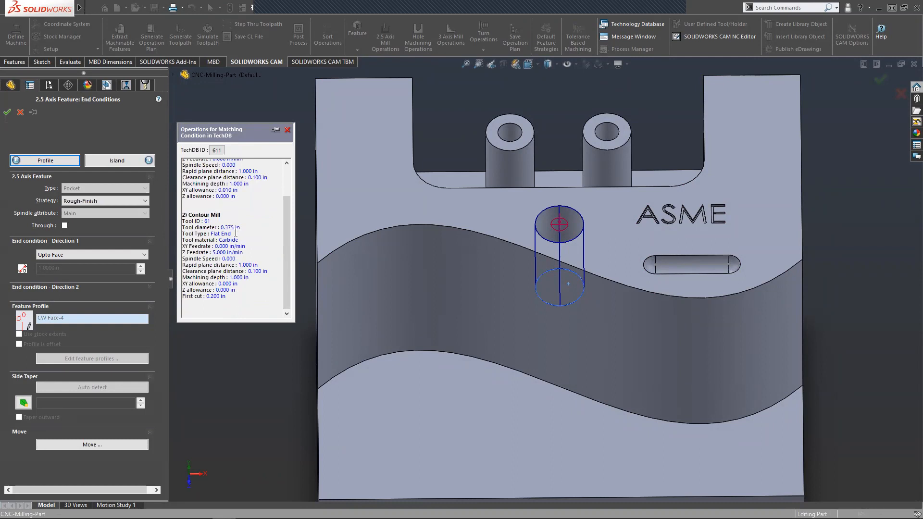
scroll(240, 240, up, 2)
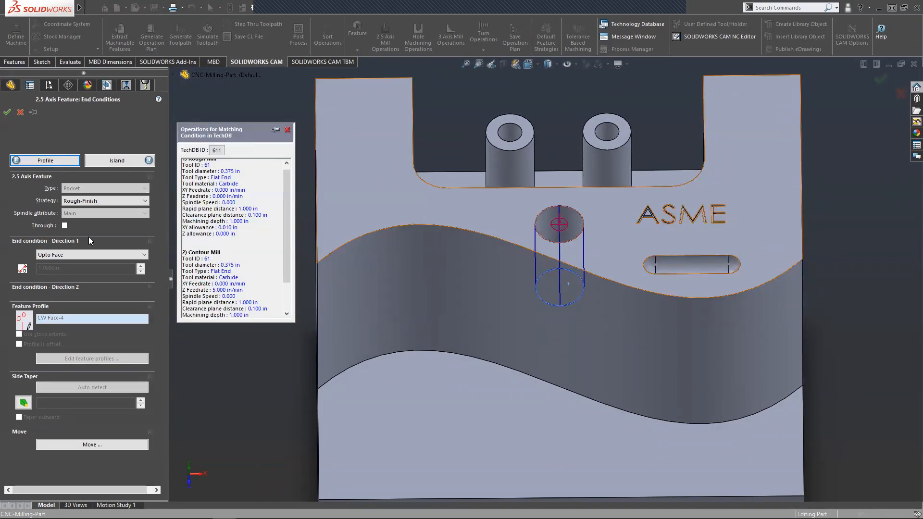
scroll(240, 230, up, 1)
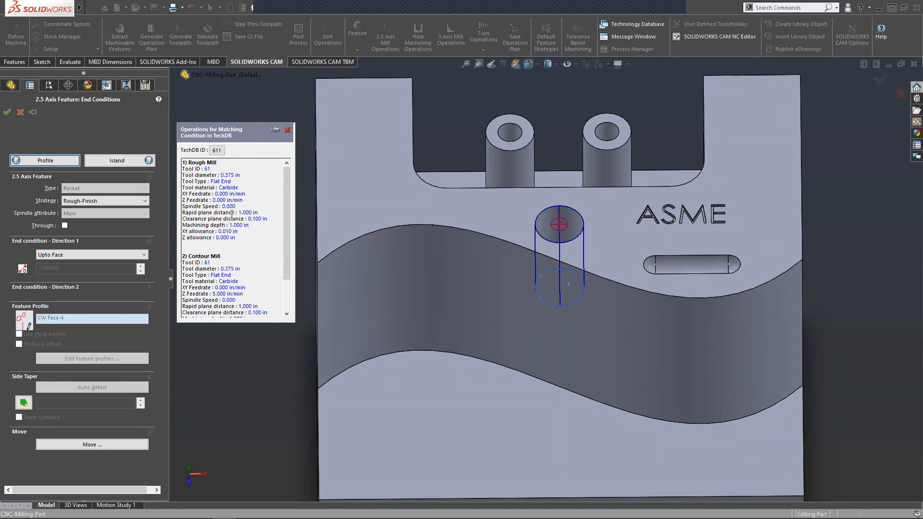
scroll(235, 236, down, 2)
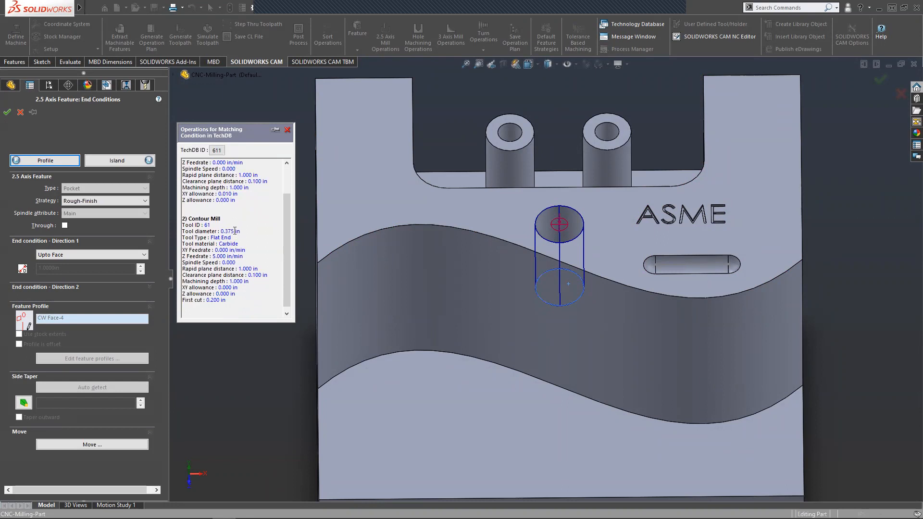
scroll(251, 245, down, 1)
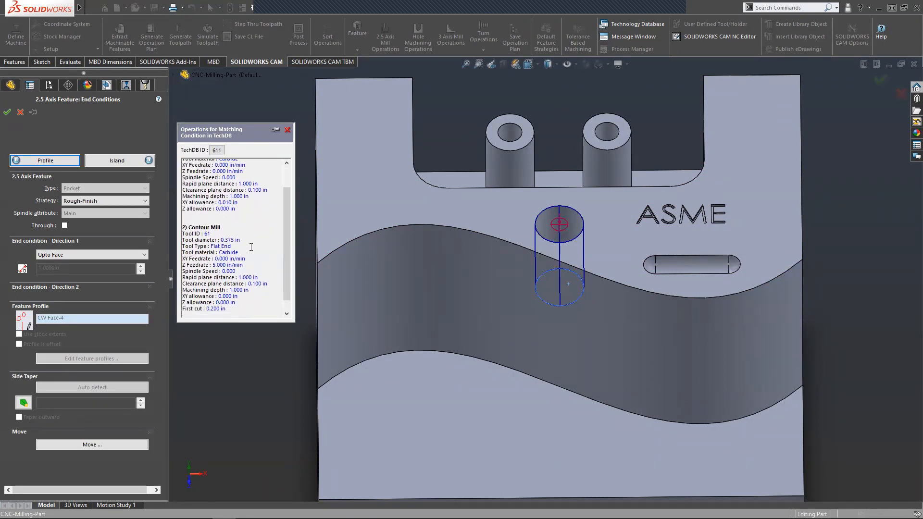
click(288, 130)
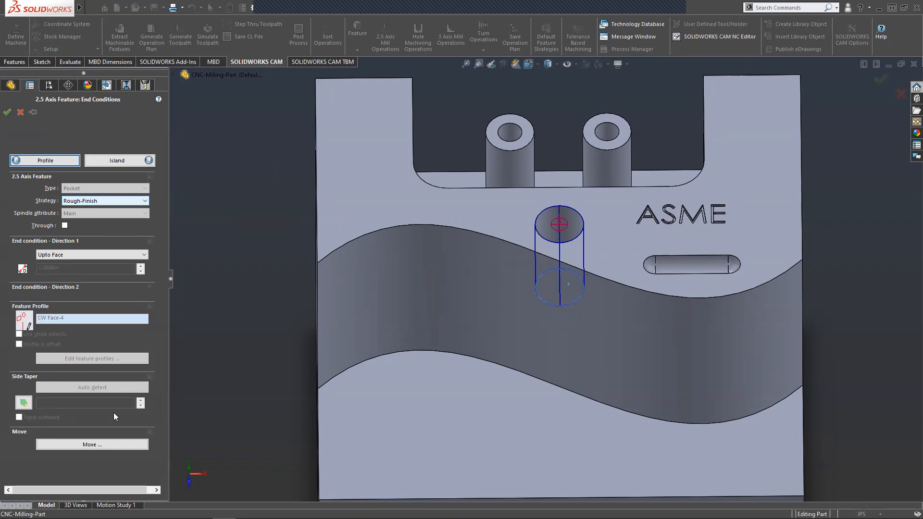
Accept the pocket's end conditions and close the 2.5 Axis Feature definition.
click(7, 112)
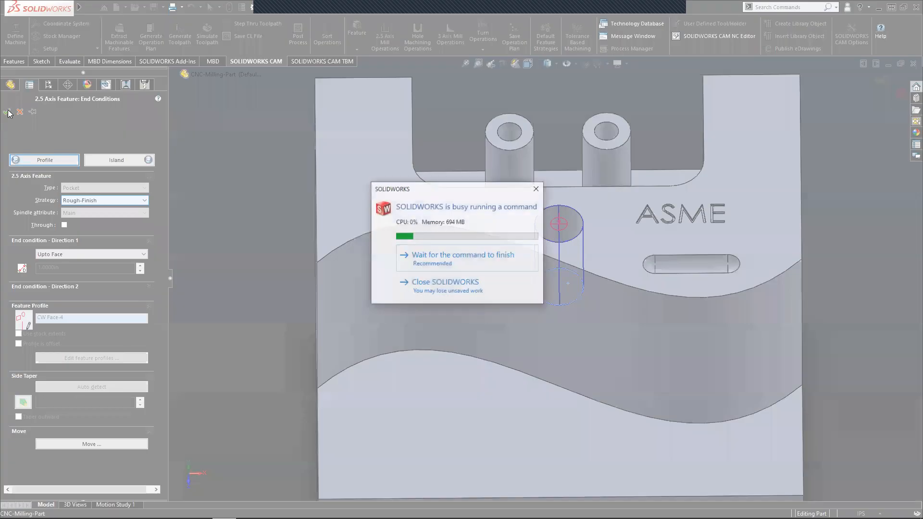
click(442, 260)
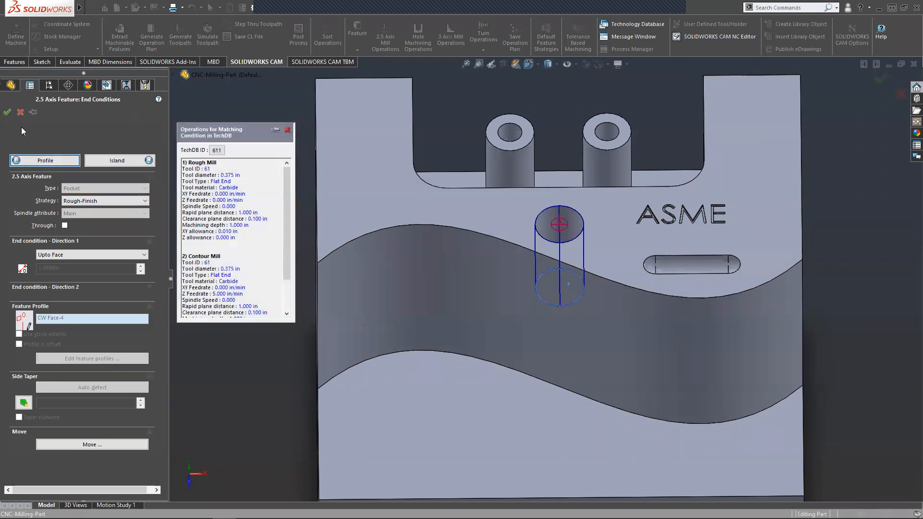
click(7, 112)
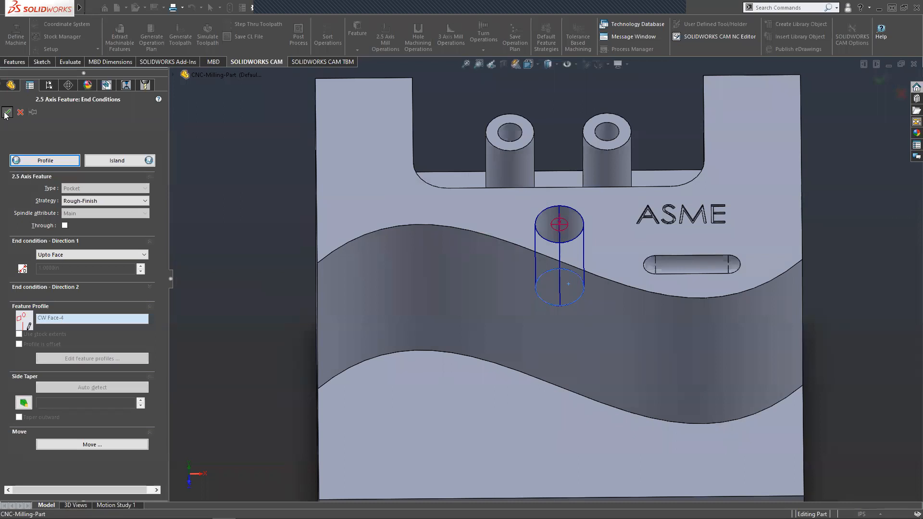
click(6, 113)
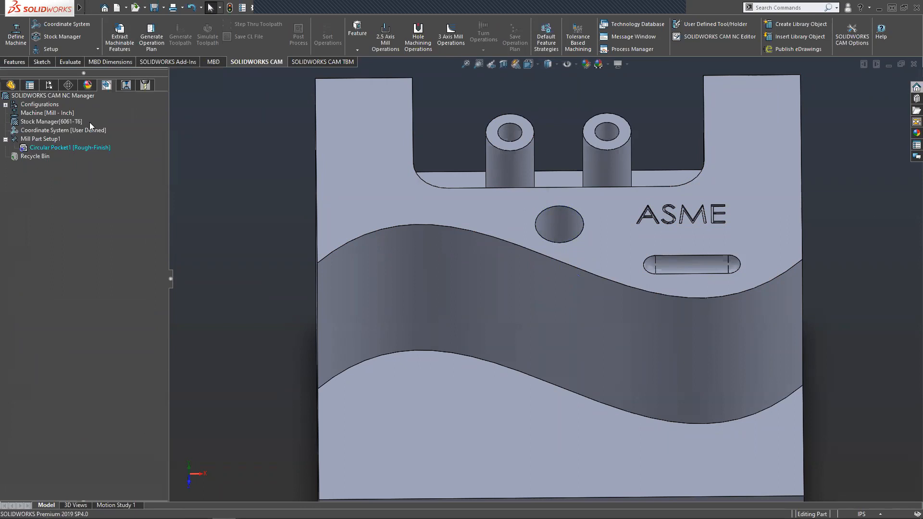
click(31, 139)
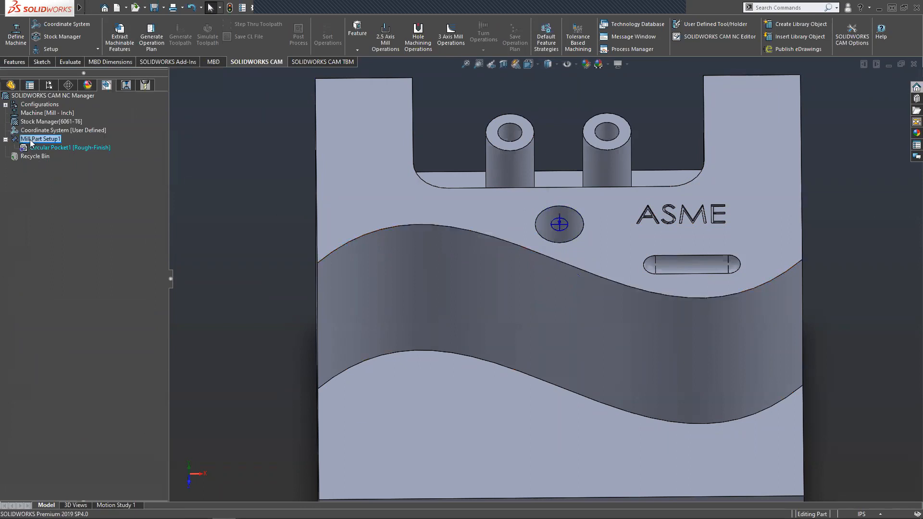
right_click(31, 141)
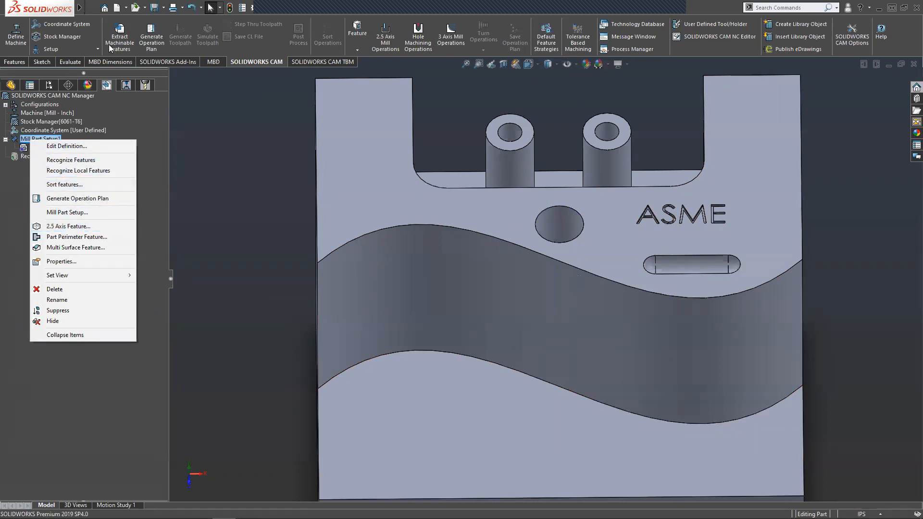
click(60, 146)
right_click(60, 146)
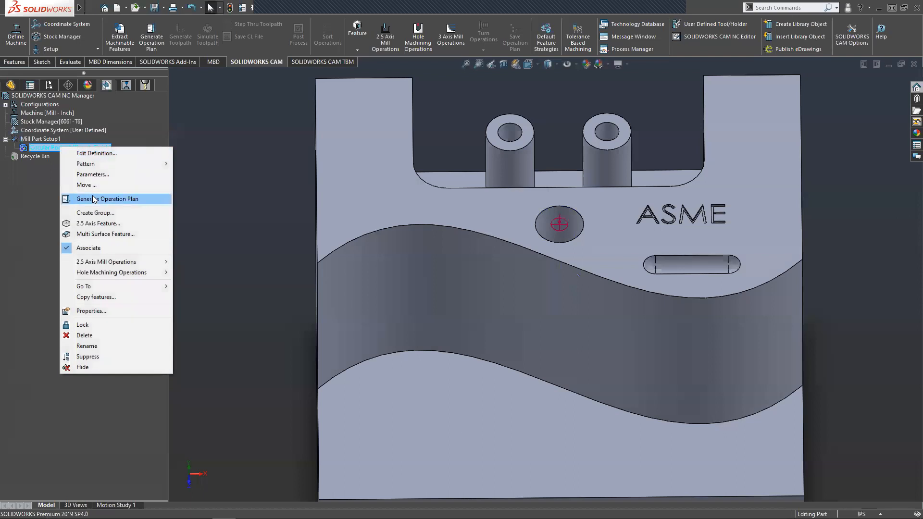
click(28, 189)
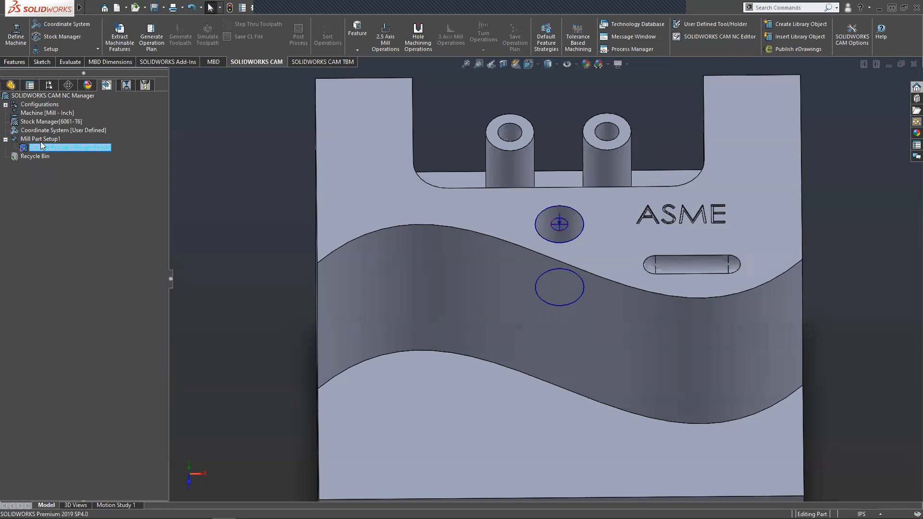
Start a 2.5 Axis Slot feature under Mill Part Setup1 and select the wavy step's curved wall and its flat floor face.
right_click(41, 140)
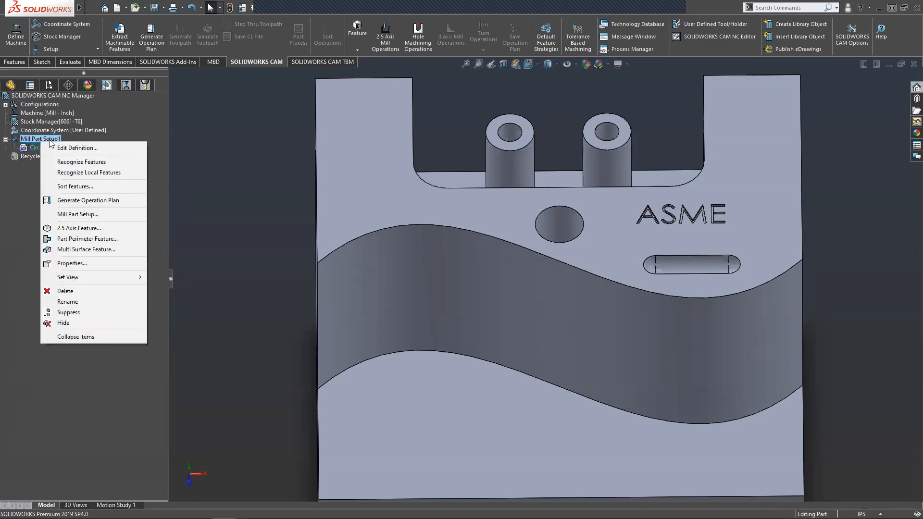
click(75, 228)
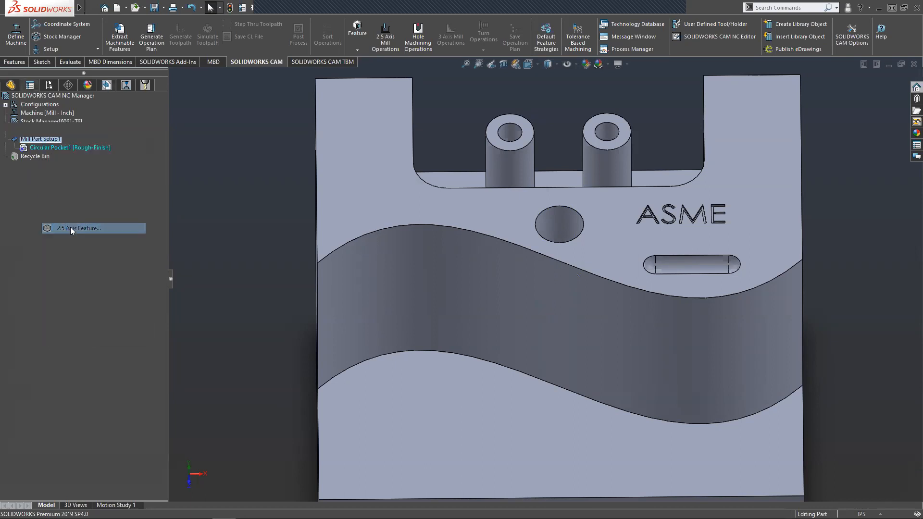
scroll(608, 411, up, 4)
scroll(607, 411, down, 2)
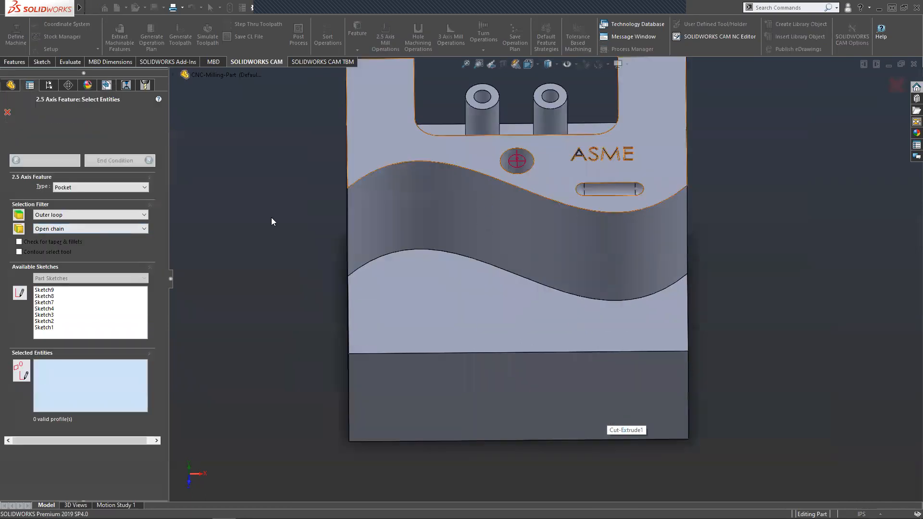
click(83, 188)
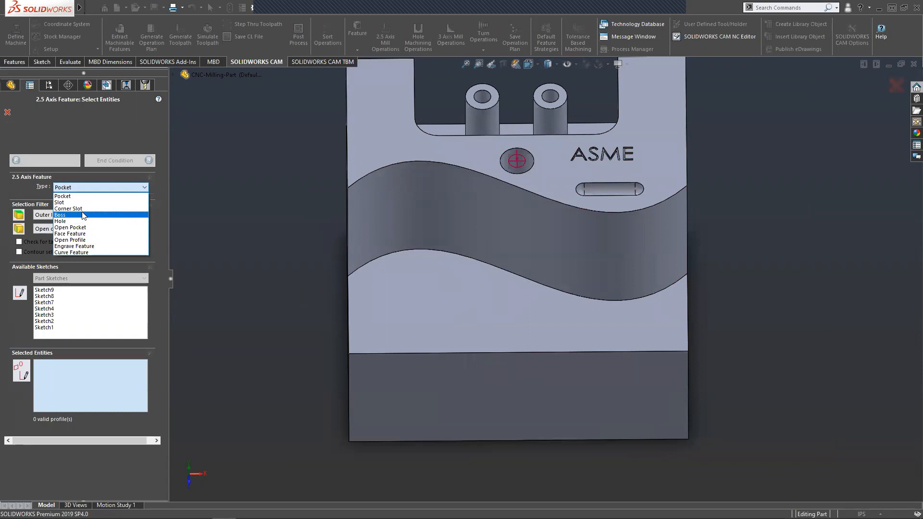
click(72, 202)
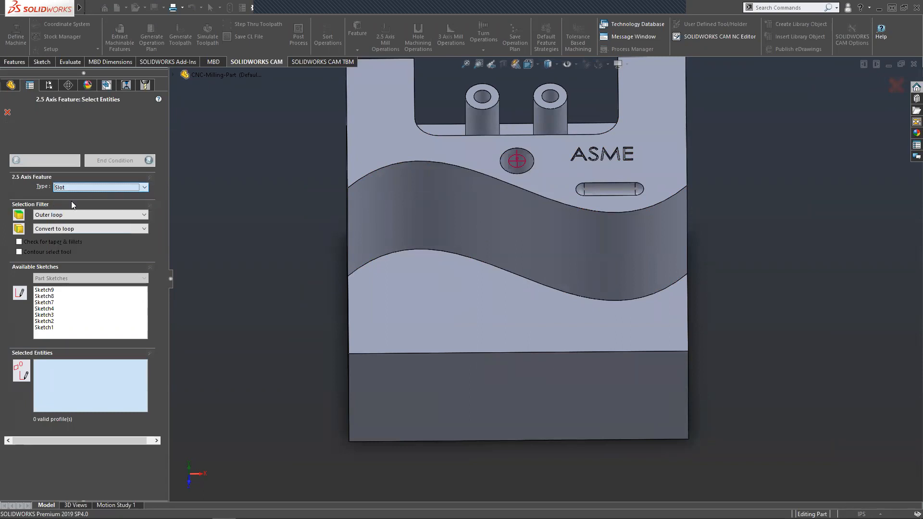
click(430, 232)
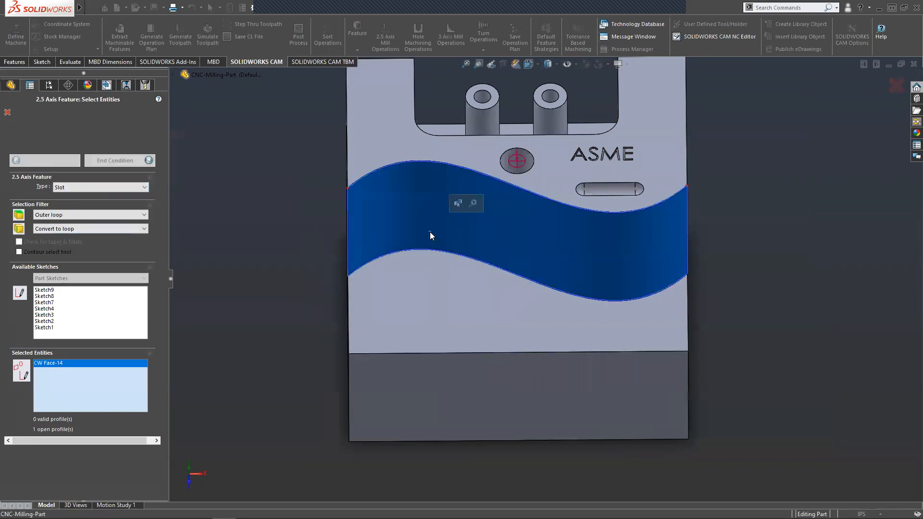
click(442, 300)
middle_drag(344, 296, 409, 242)
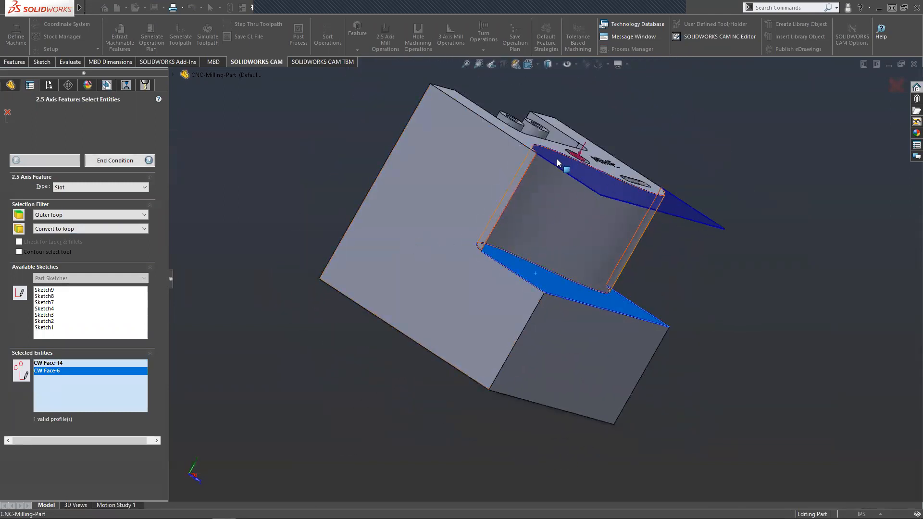
Set the wavy slot's end condition to Upto Face at the step's flat floor and accept the feature.
middle_drag(562, 278, 460, 332)
scroll(362, 267, down, 1)
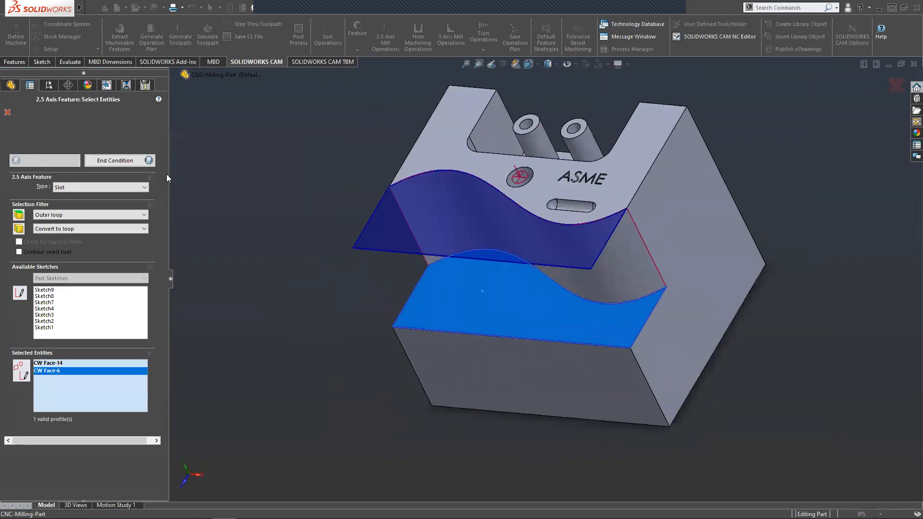
click(111, 163)
middle_drag(420, 280, 500, 234)
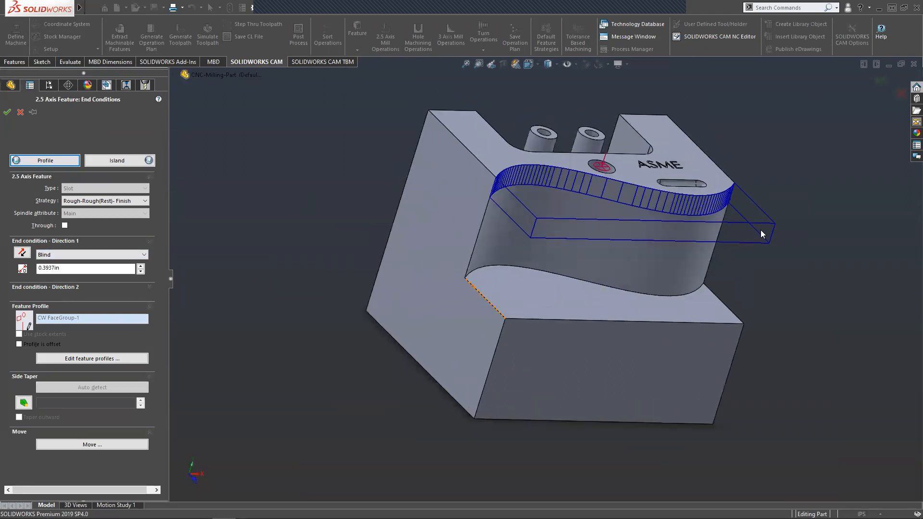
click(92, 256)
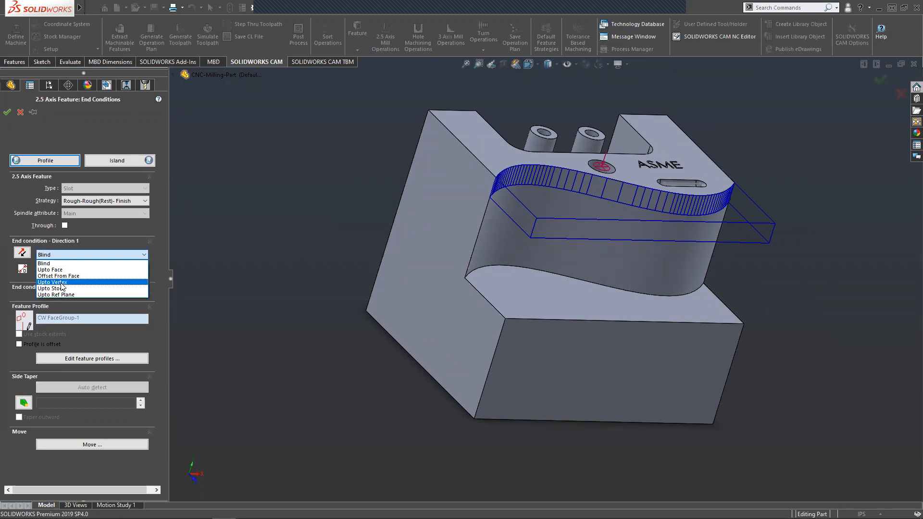
click(50, 270)
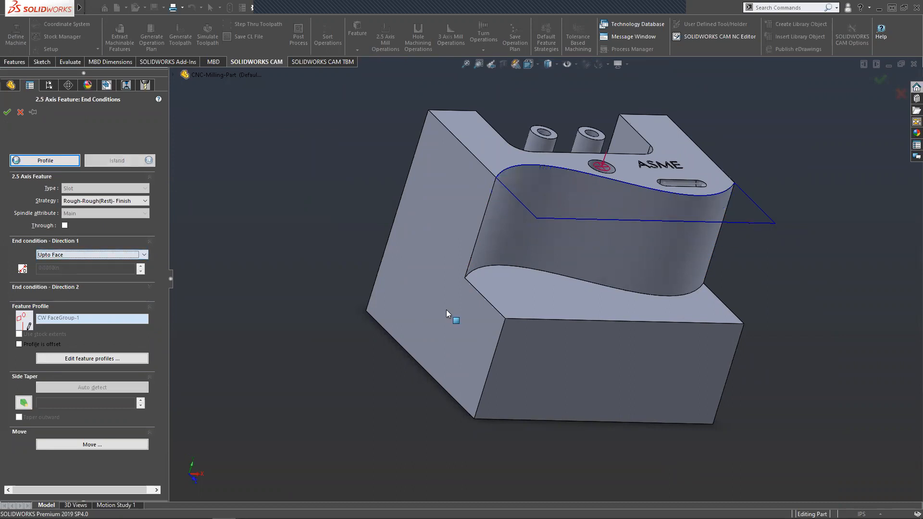
click(514, 299)
middle_drag(423, 264, 416, 236)
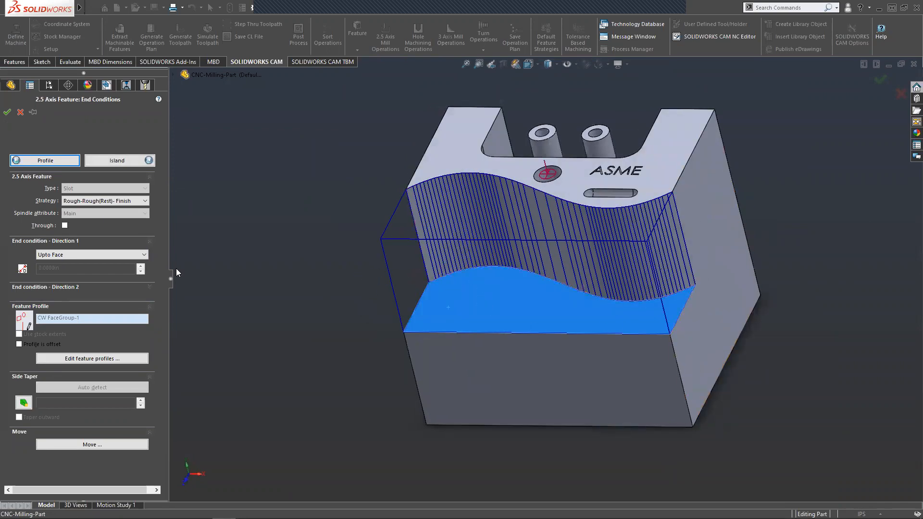
click(8, 113)
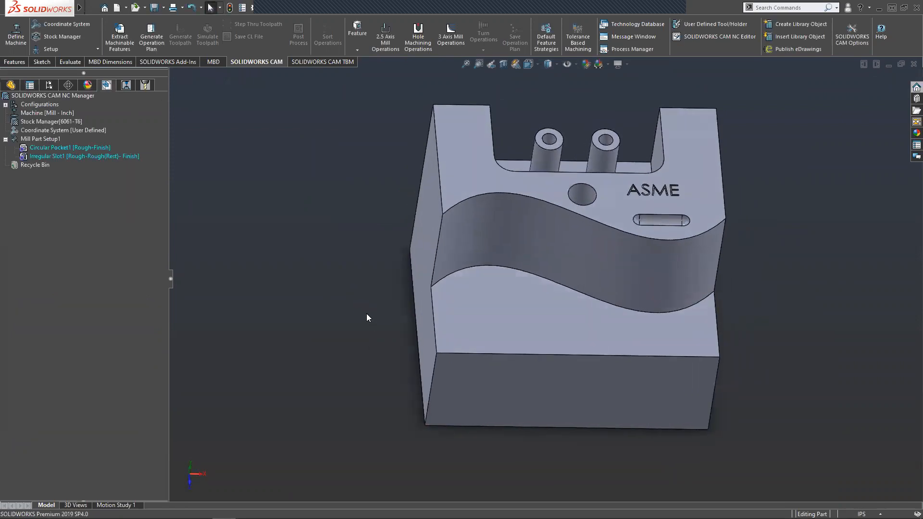
Start a 2.5 Axis Slot feature under Mill Part Setup1 and select the floor and inner wall of the recess around the two bosses.
click(70, 155)
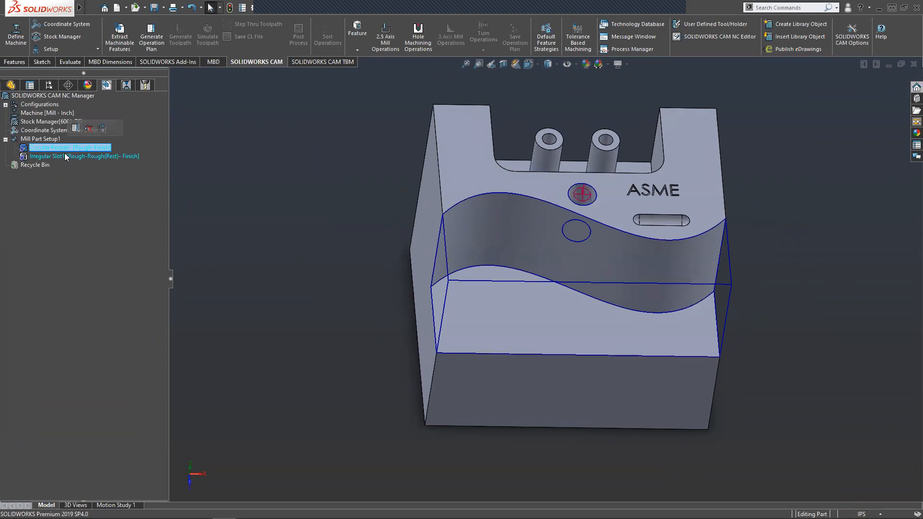
scroll(705, 218, up, 3)
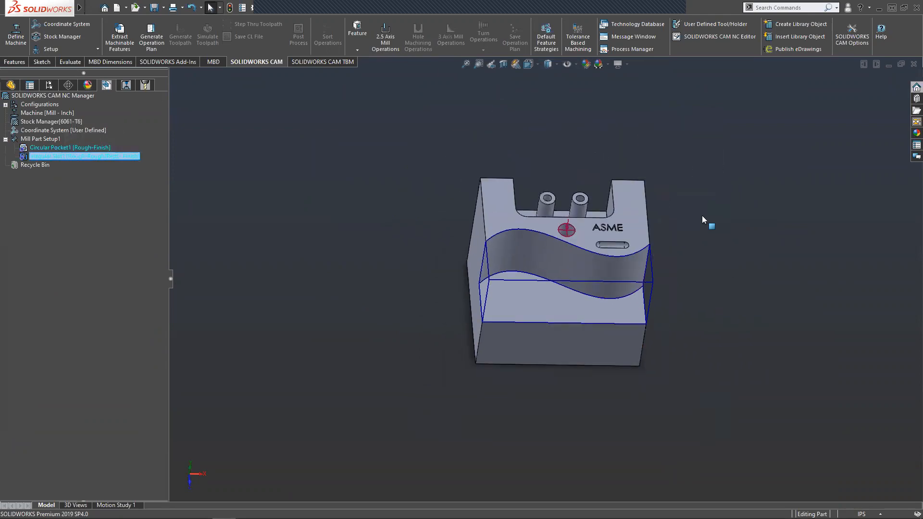
scroll(583, 235, down, 2)
middle_drag(546, 235, 541, 319)
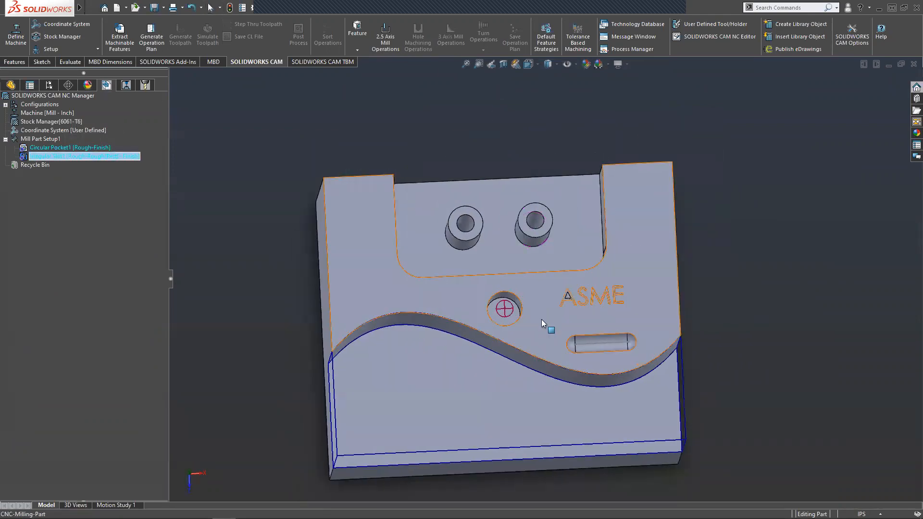
right_click(22, 140)
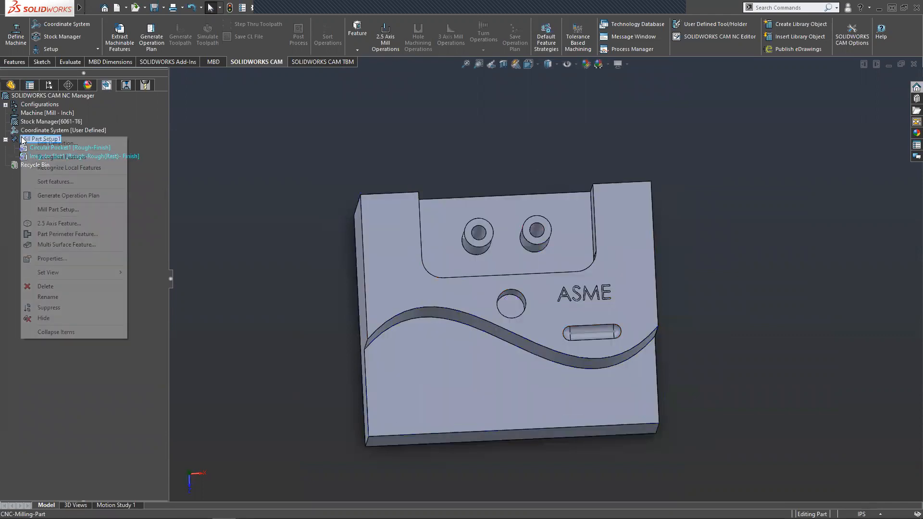
click(68, 224)
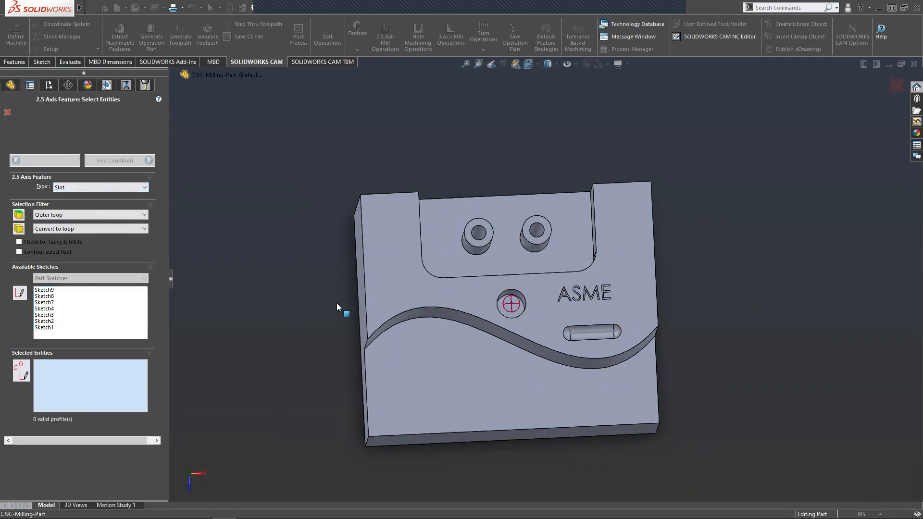
click(436, 250)
middle_drag(551, 289, 462, 238)
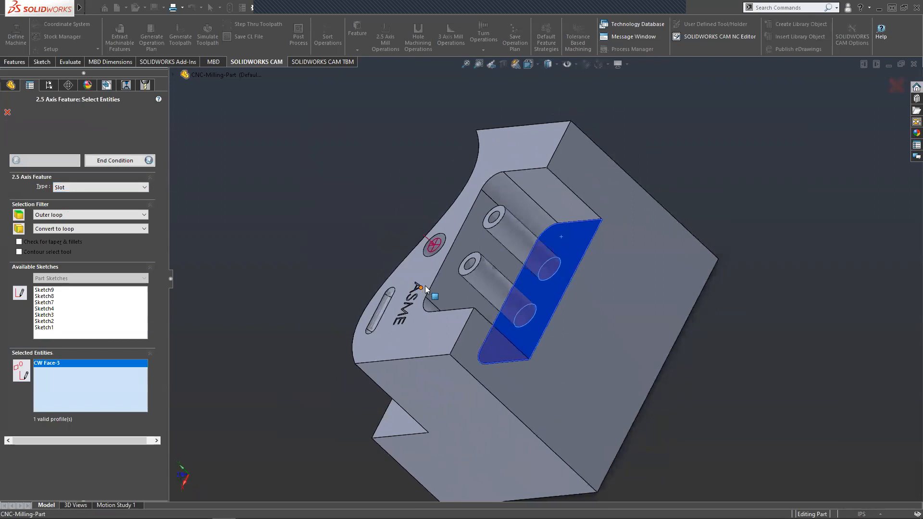
click(464, 236)
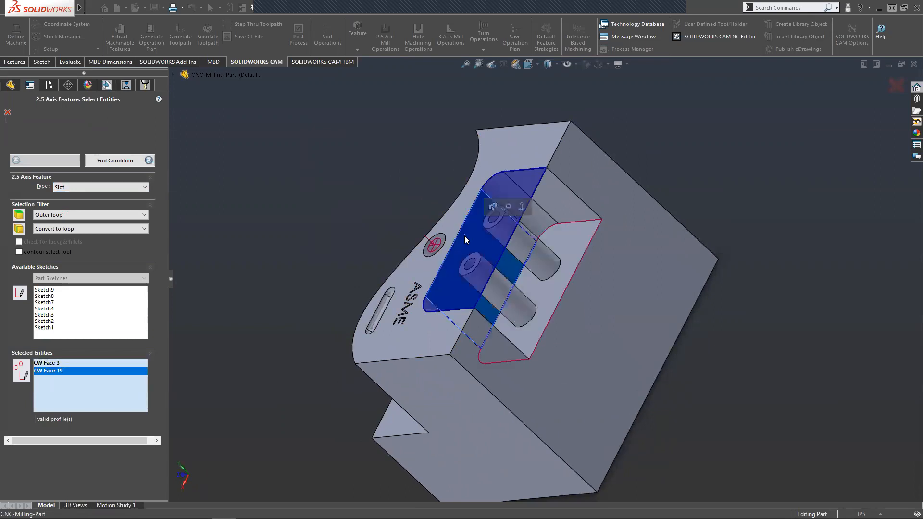
middle_drag(465, 236, 528, 309)
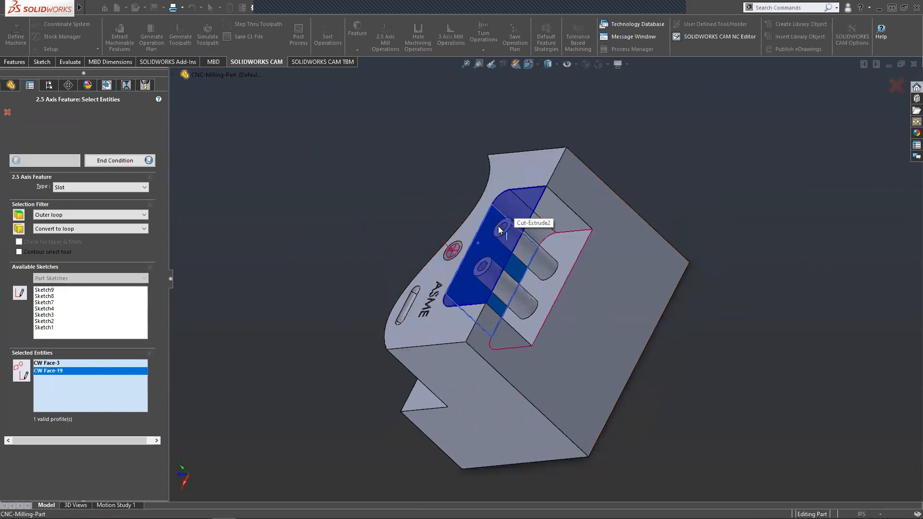
middle_drag(478, 243, 626, 342)
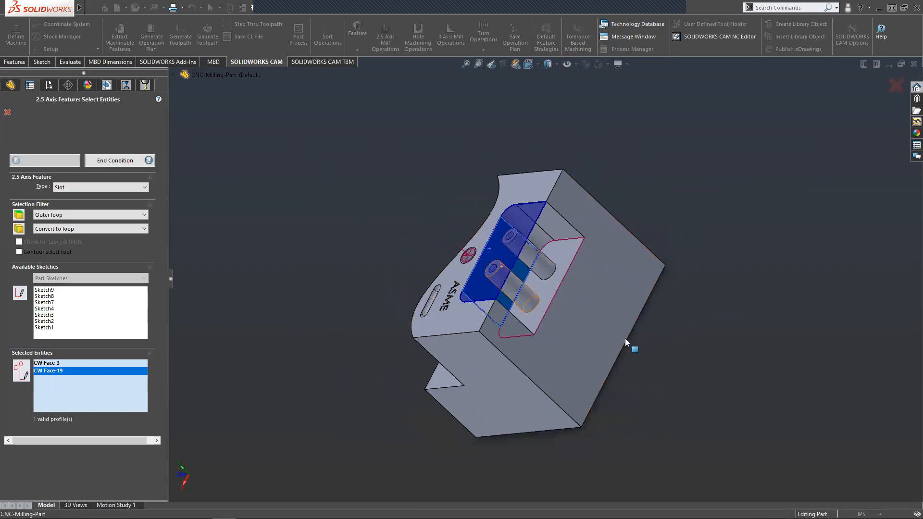
Set the recess slot's end condition to Upto Face at the floor around the two bosses.
click(113, 161)
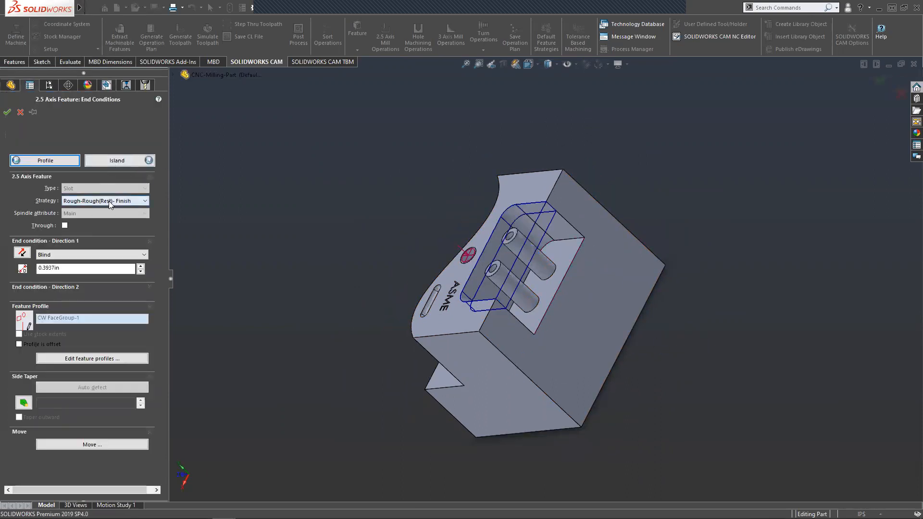
mouse_move(110, 202)
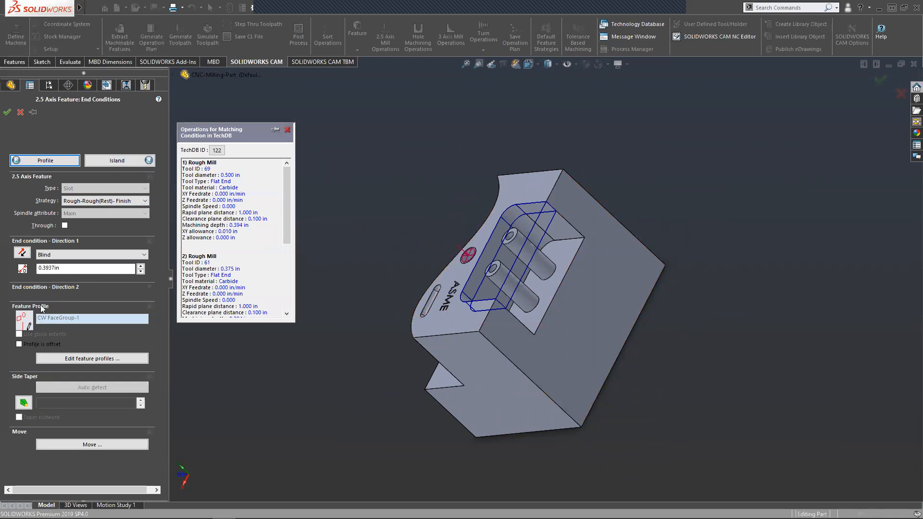
click(69, 258)
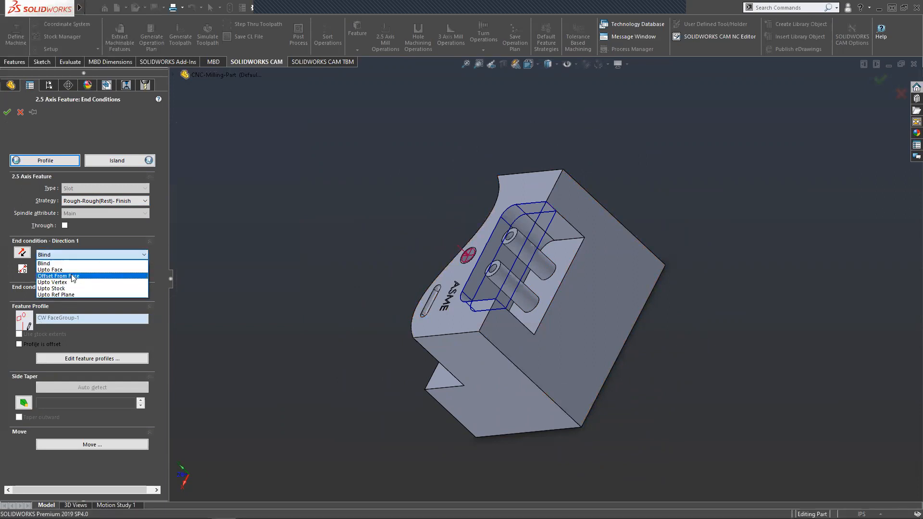
click(52, 270)
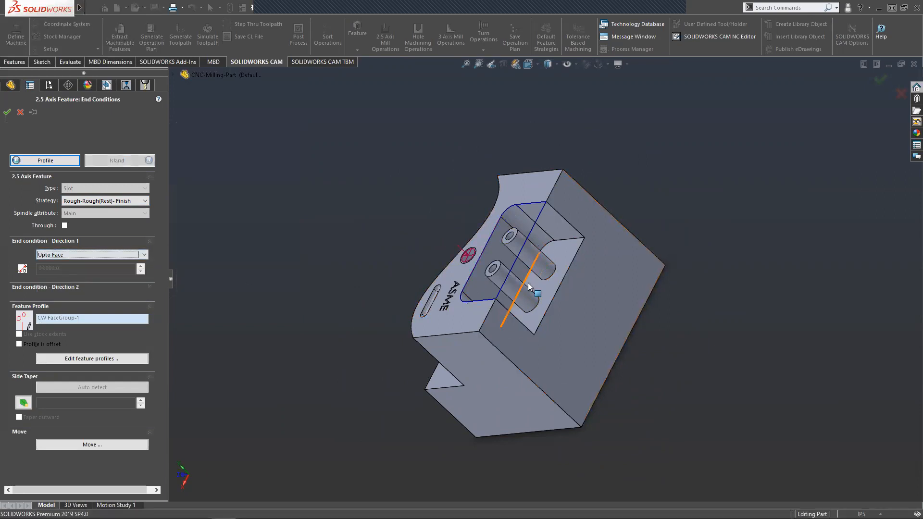
click(543, 290)
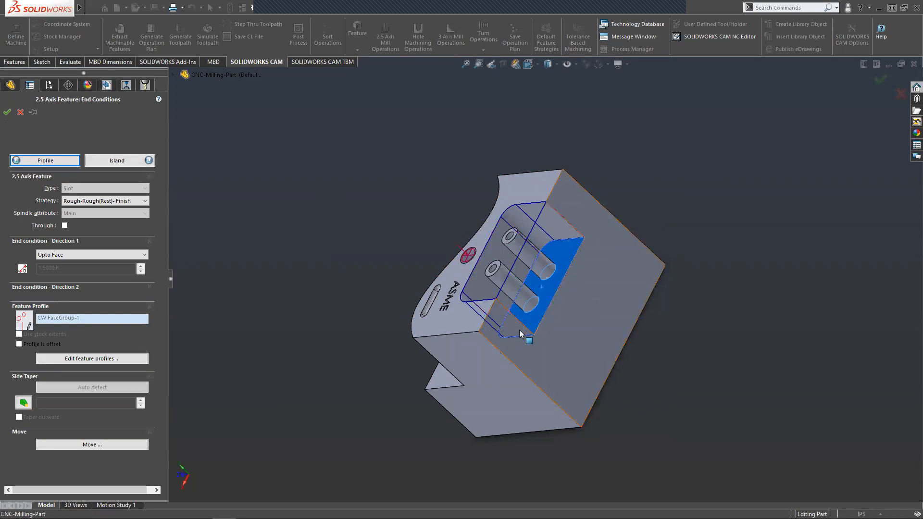
Set the recess slot's strategy to Rough-Finish and accept the feature.
click(108, 202)
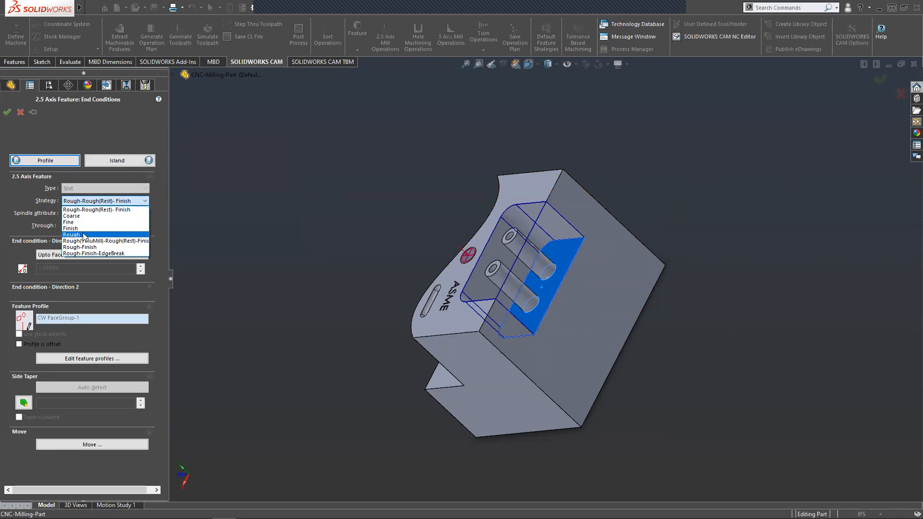
click(98, 248)
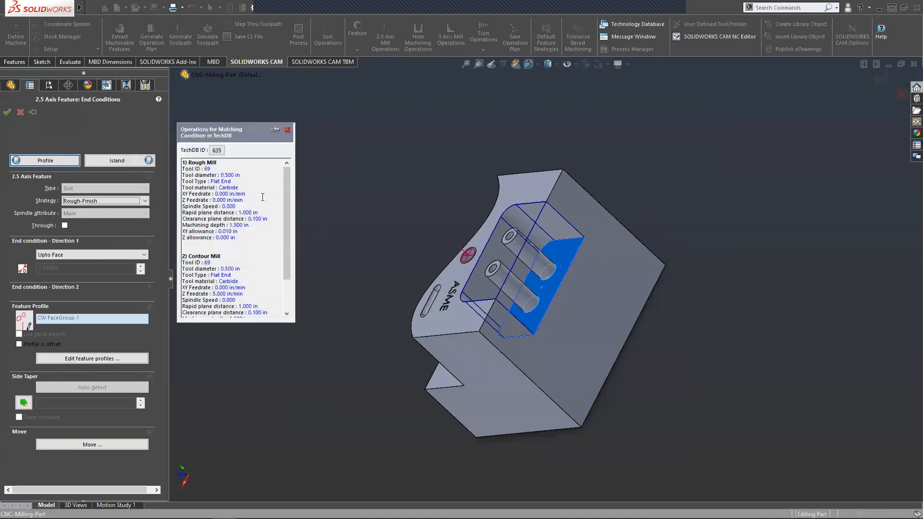
click(7, 113)
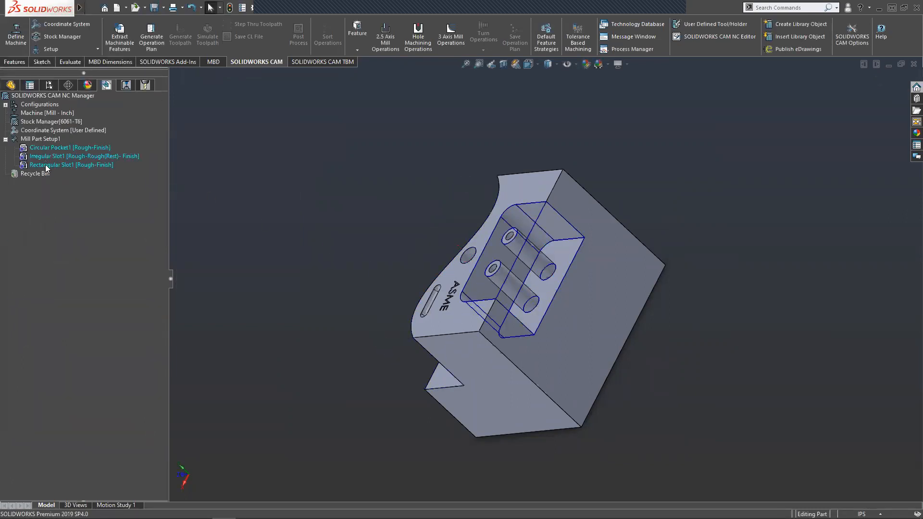
Edit the definition of Irregular Slot1, set its strategy to Rough-Finish and accept the change.
middle_drag(286, 315, 412, 258)
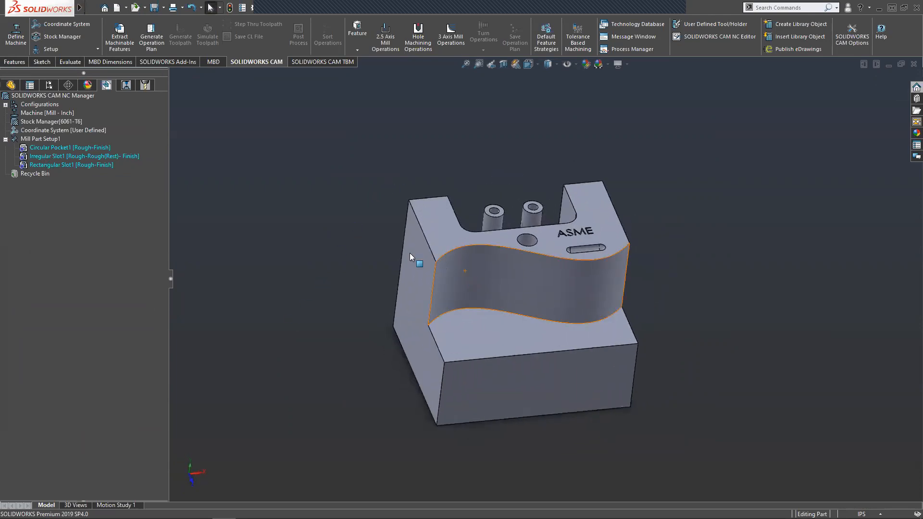
right_click(42, 158)
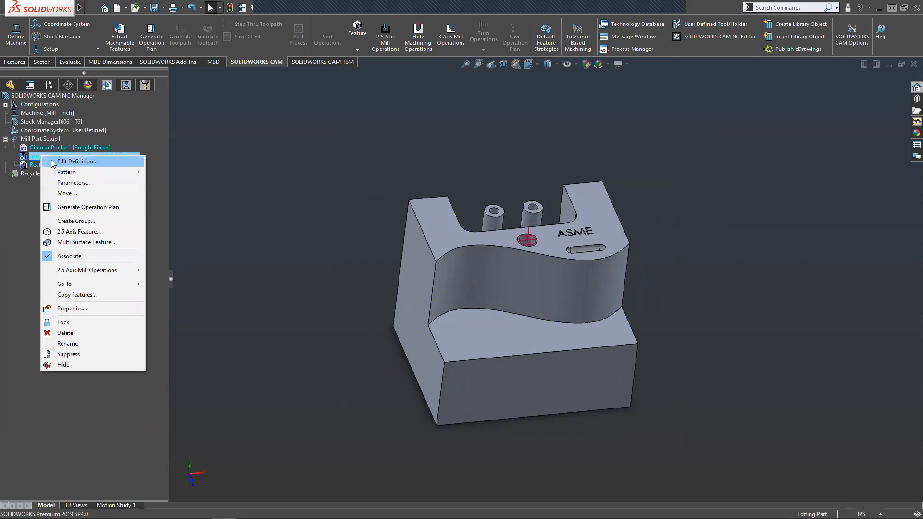
click(53, 162)
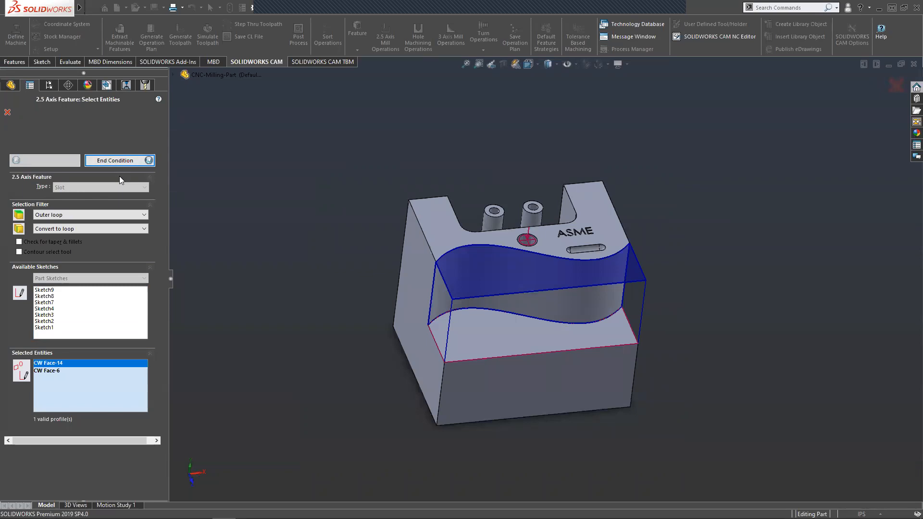
click(122, 161)
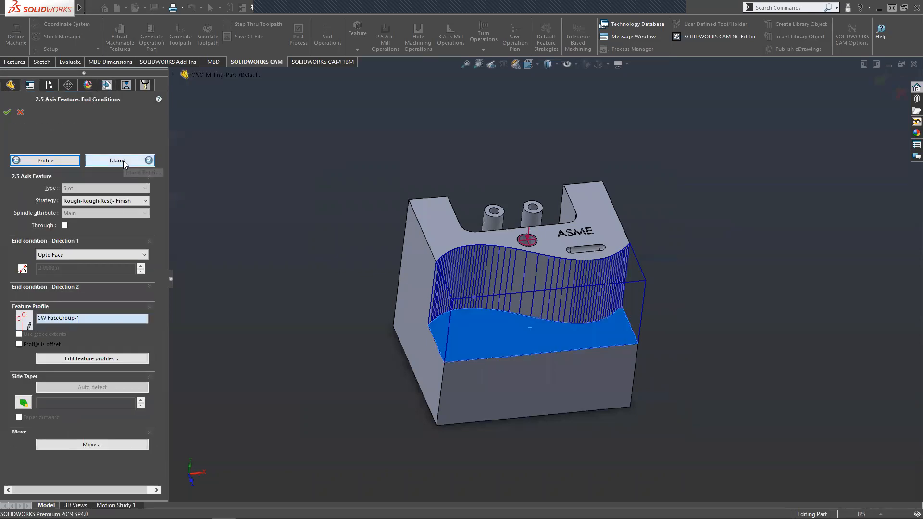
click(110, 204)
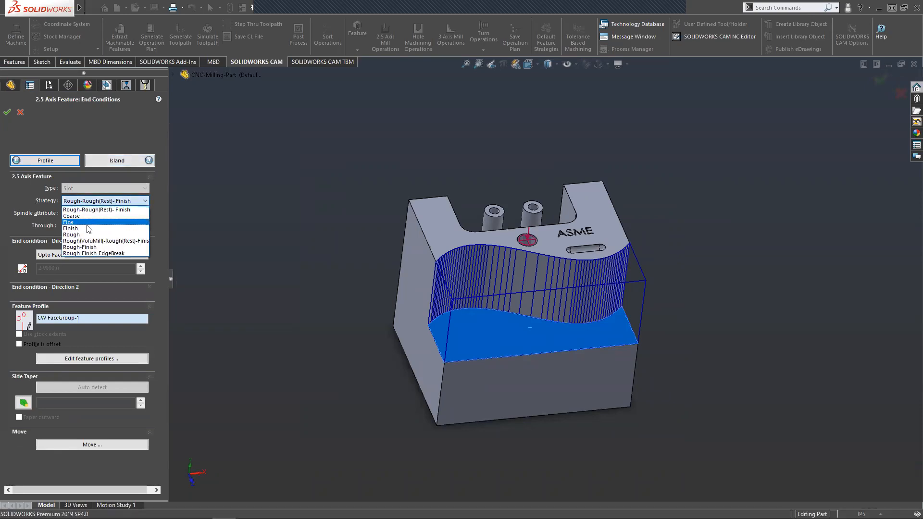
click(87, 248)
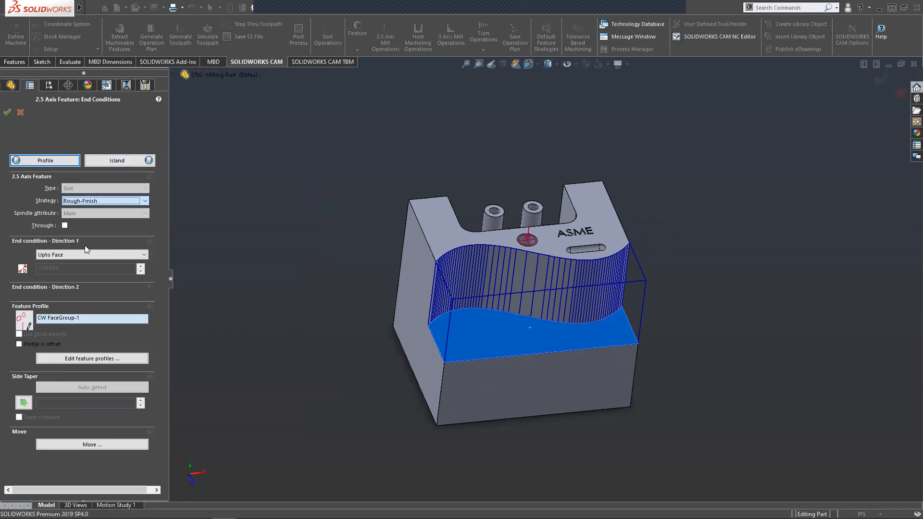
click(6, 113)
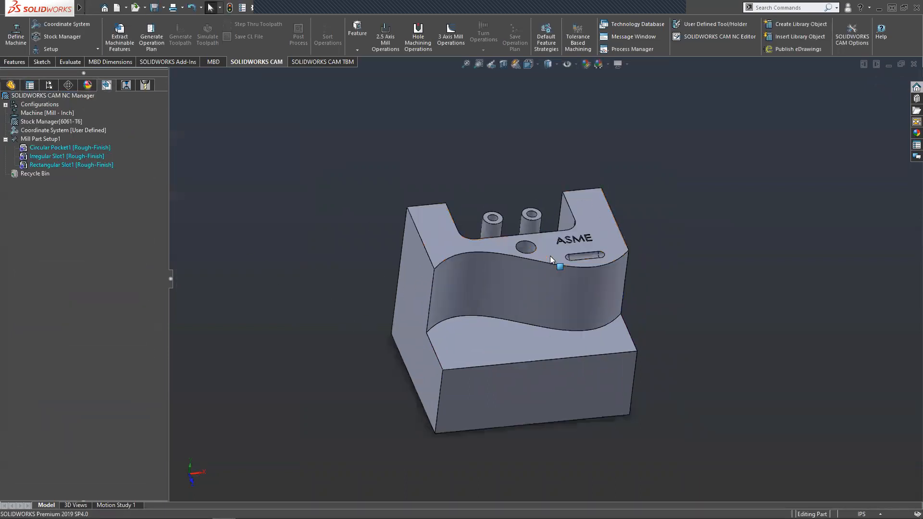
Start a 2.5 Axis Hole feature under Mill Part Setup1 and select the hole faces inside the two bosses.
scroll(564, 255, down, 3)
middle_drag(563, 254, 482, 267)
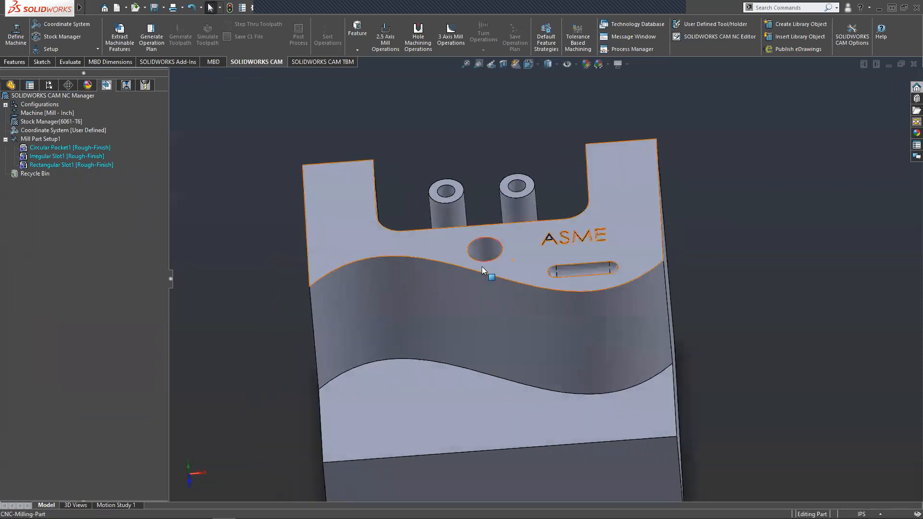
right_click(43, 139)
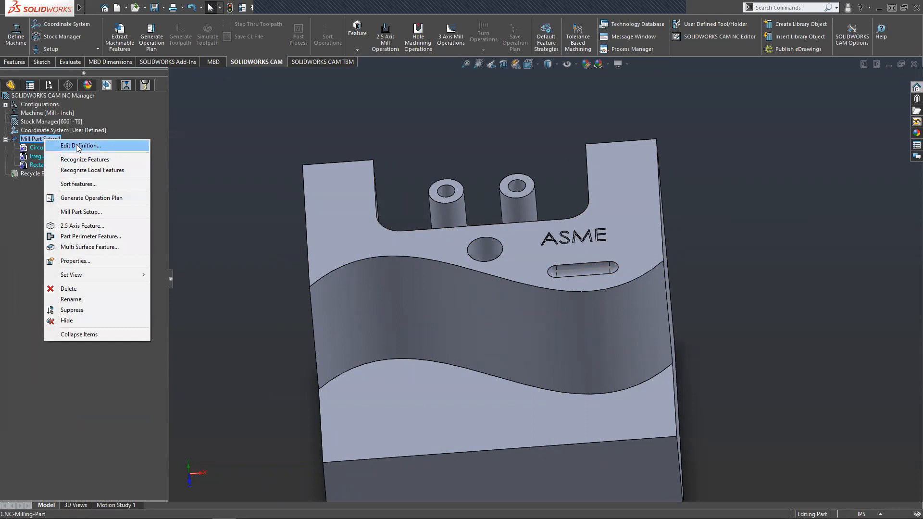
click(71, 226)
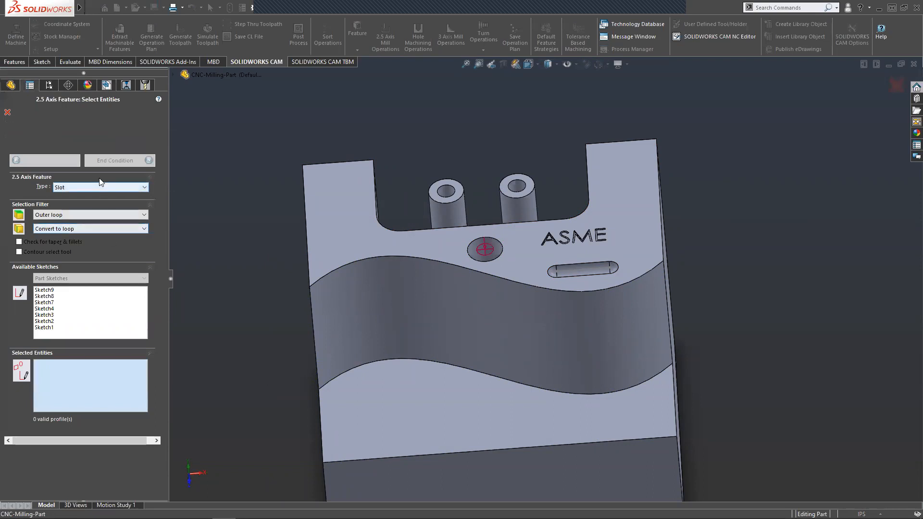
click(74, 187)
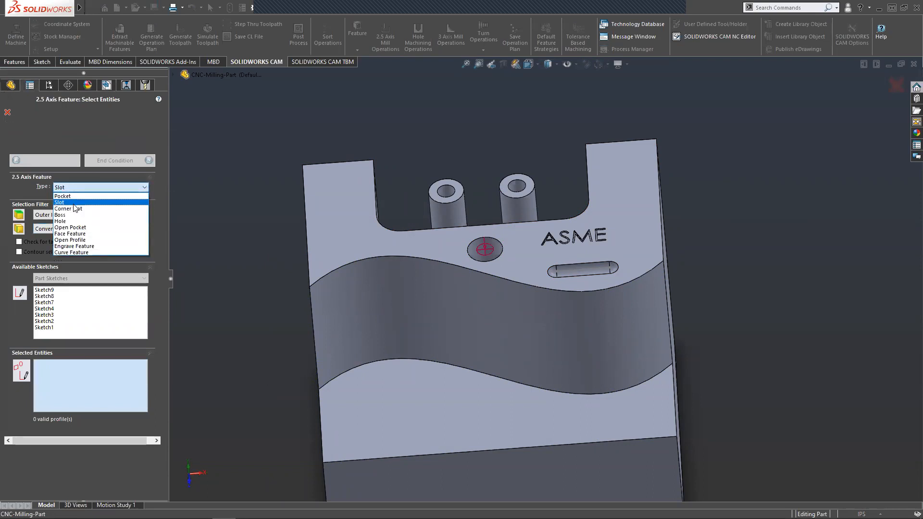
click(71, 222)
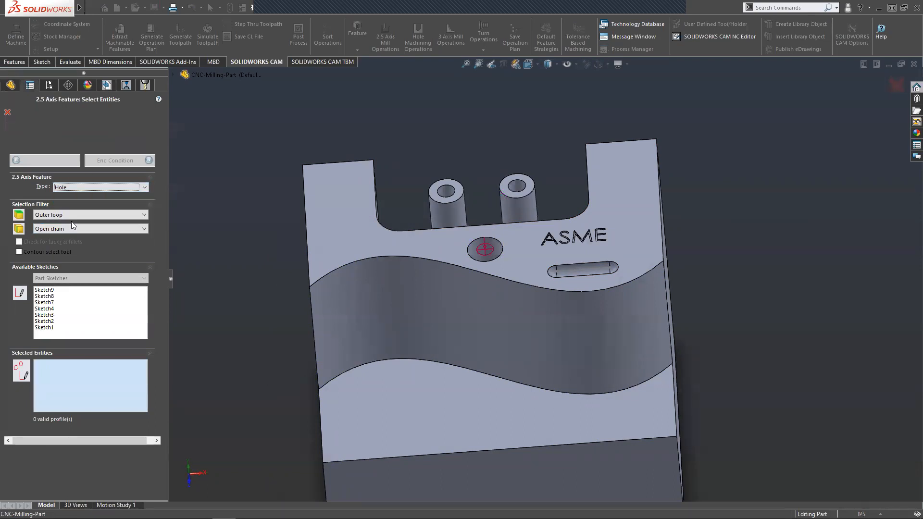
middle_drag(435, 191, 437, 249)
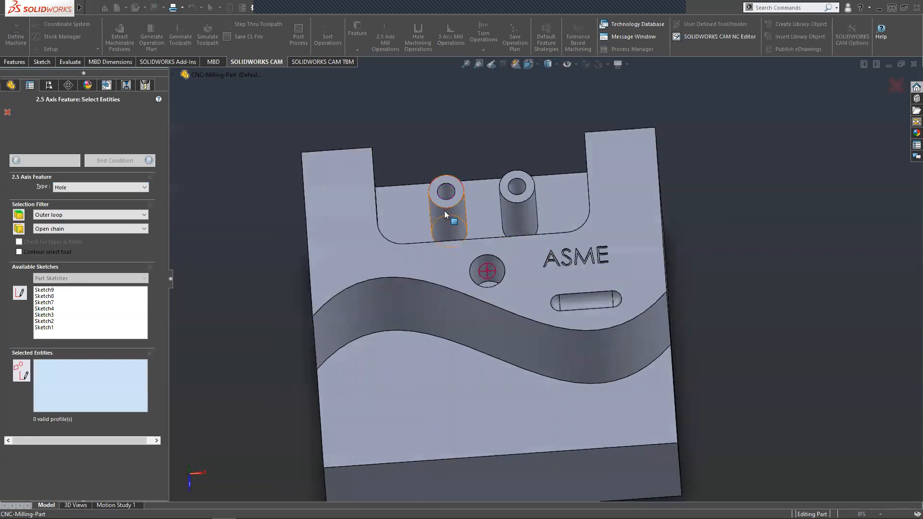
click(445, 192)
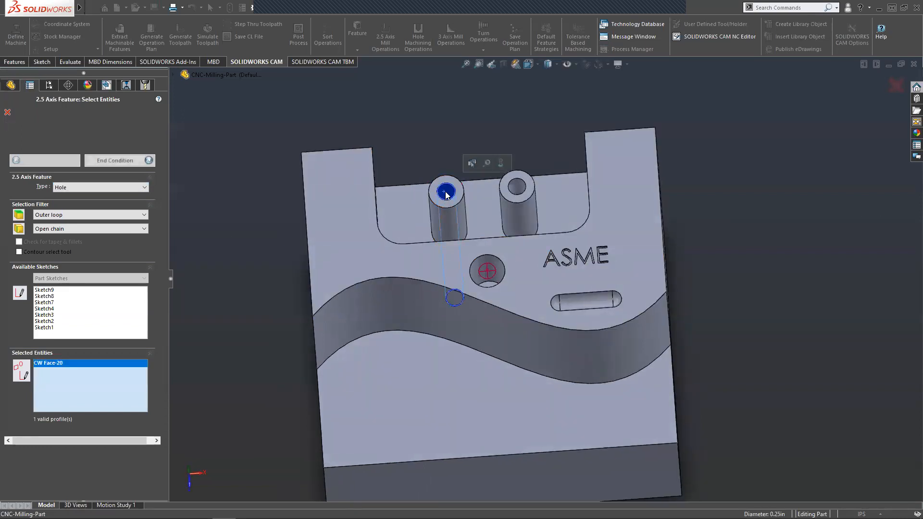
click(516, 186)
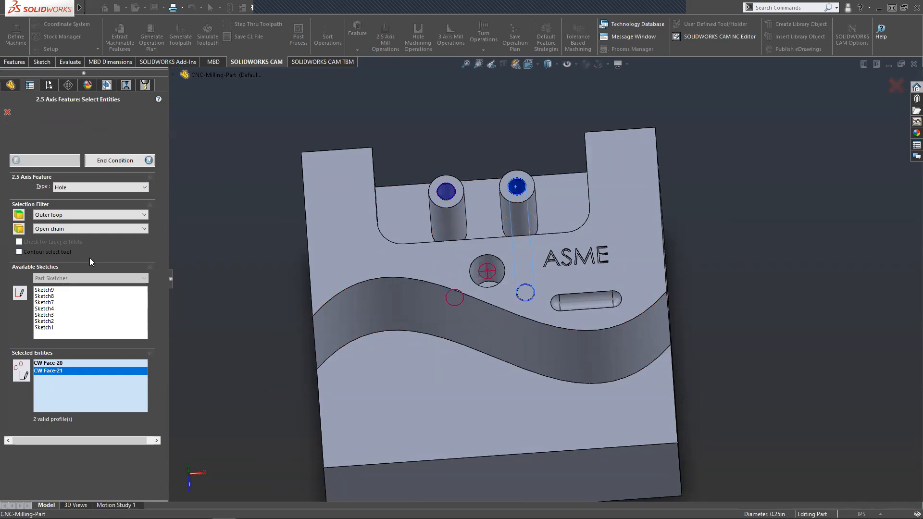
Keep the Drill strategy, set the holes' end condition to Upto Face at the part's underside, and accept the feature.
click(124, 162)
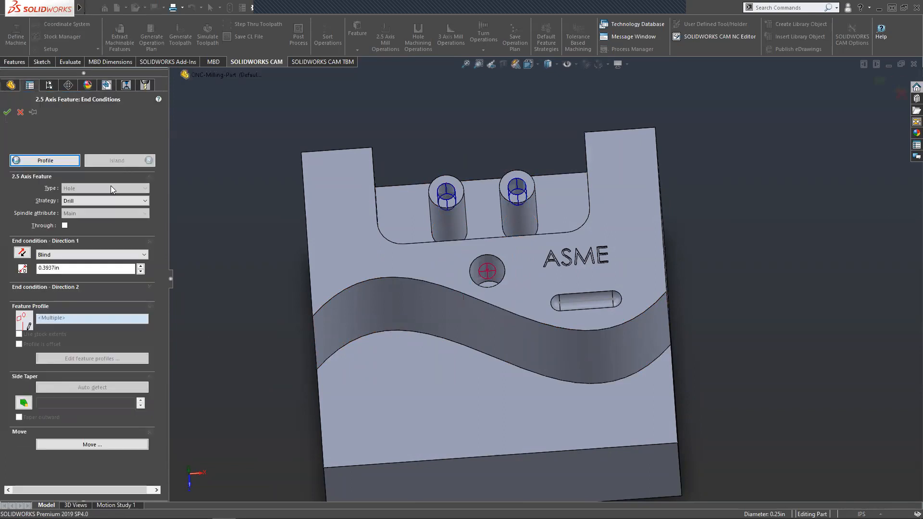
click(89, 202)
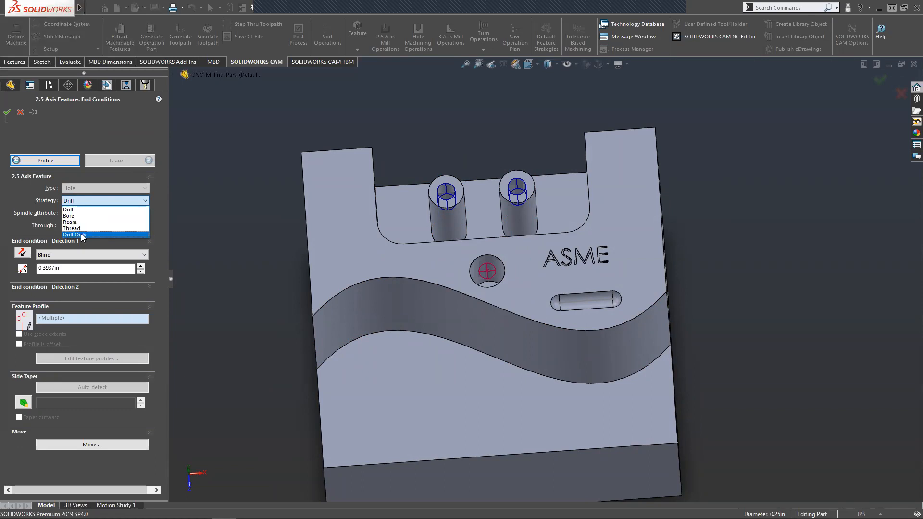
click(82, 200)
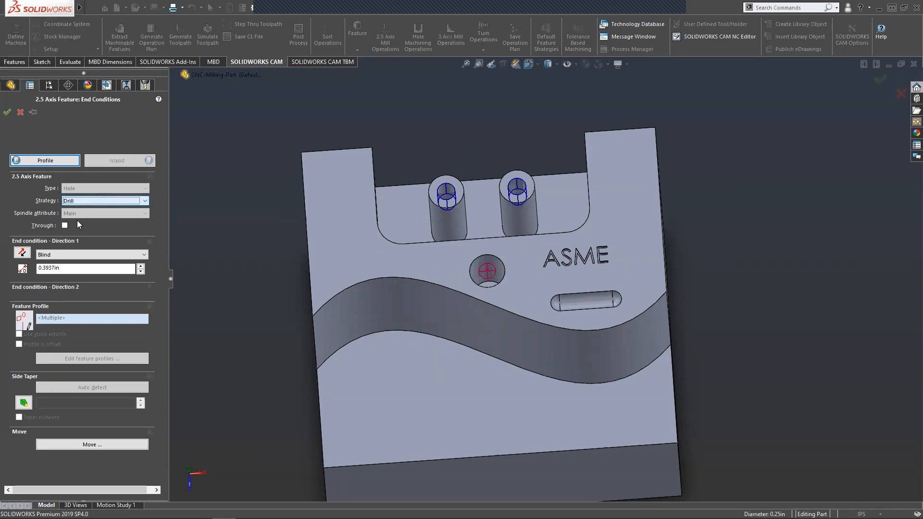
click(67, 258)
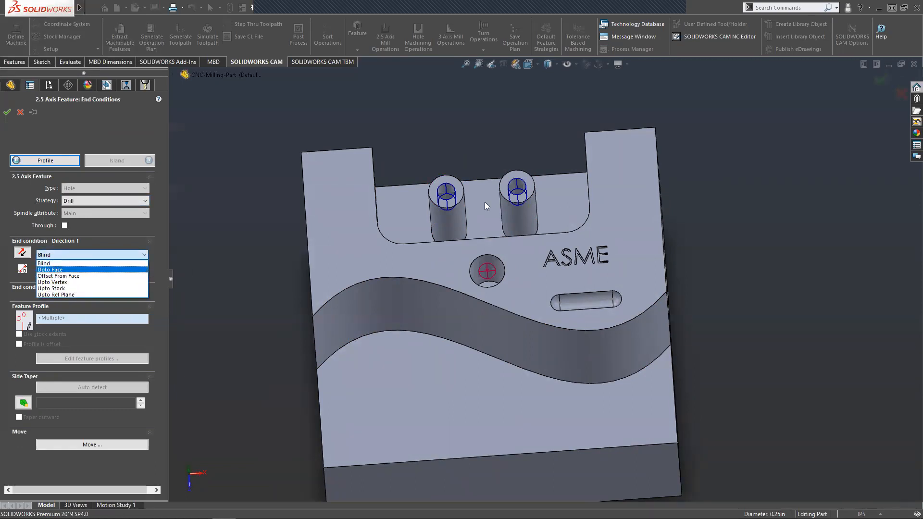
click(52, 269)
middle_drag(633, 381, 474, 324)
click(474, 324)
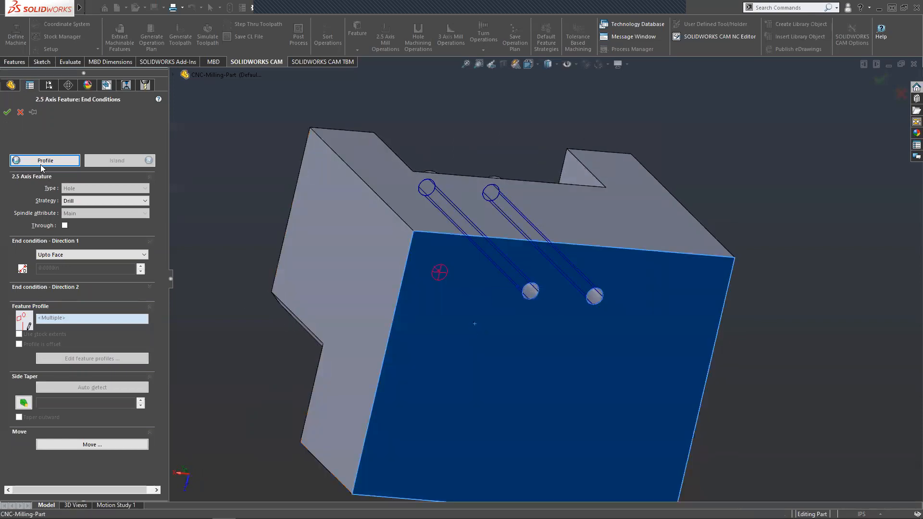
click(7, 112)
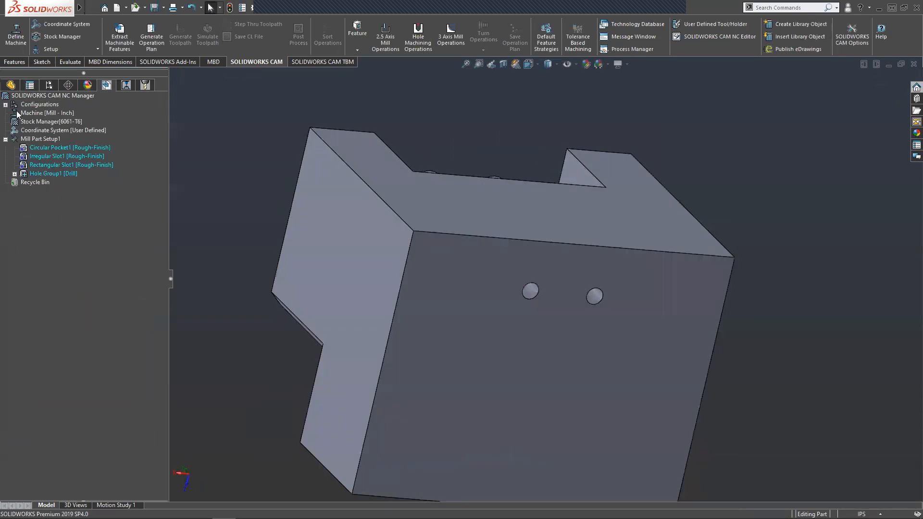
Review the individual holes contained in Hole Group1.
middle_drag(298, 289, 485, 253)
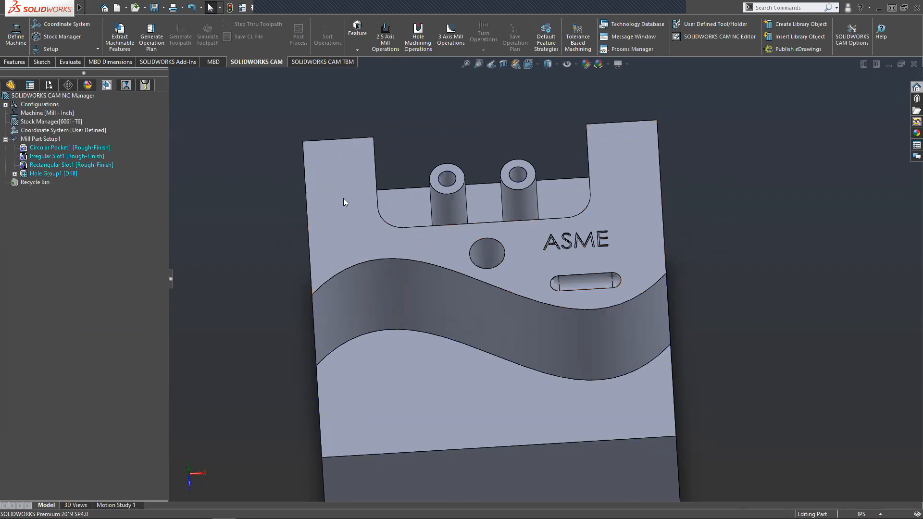
click(14, 174)
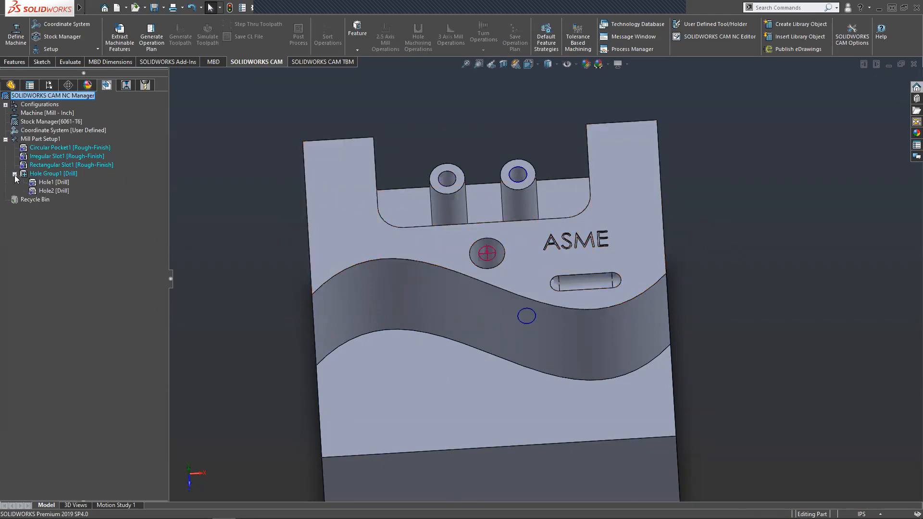
click(15, 175)
Start a 2.5 Axis Open Pocket feature under Mill Part Setup1 and select the Sketch9 line in the rounded groove below the ASME text.
right_click(43, 138)
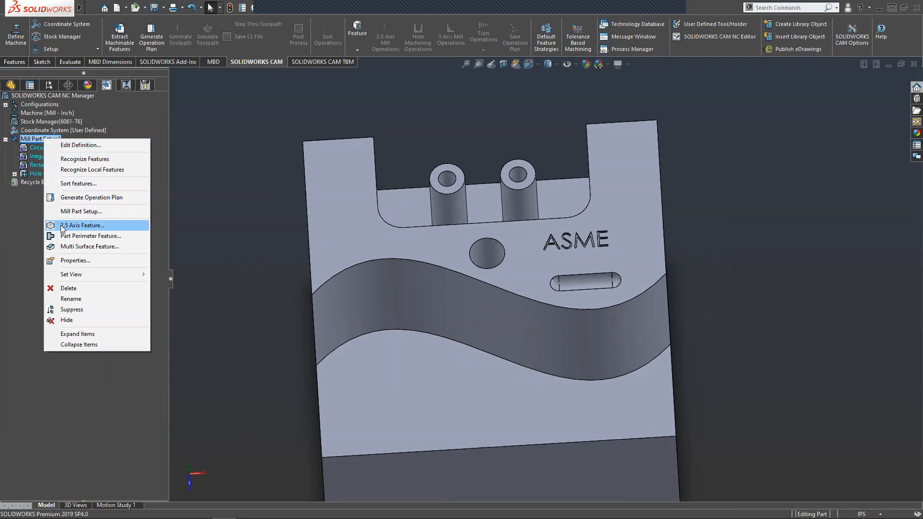
click(81, 225)
scroll(584, 299, up, 2)
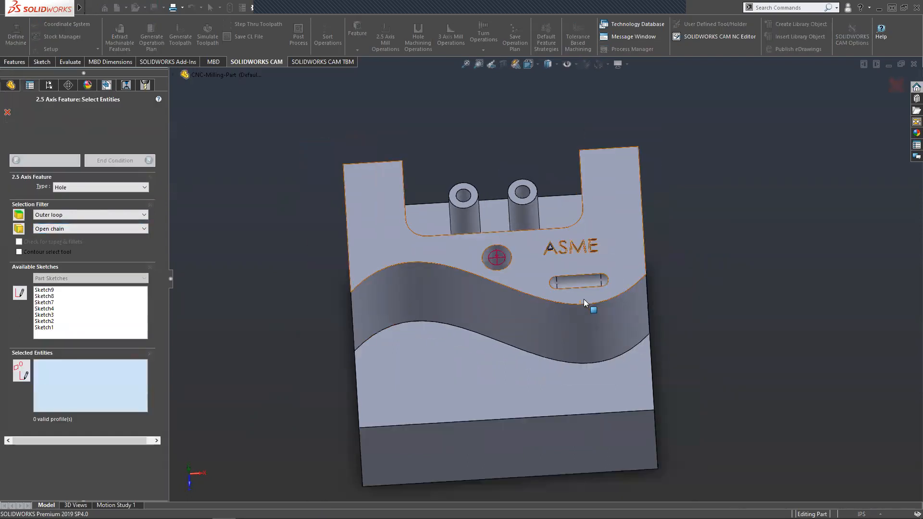
scroll(574, 274, down, 5)
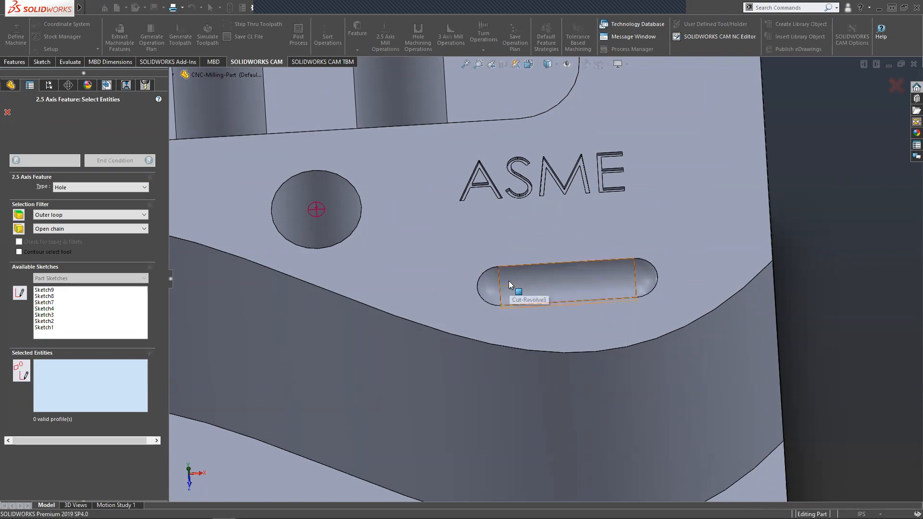
click(67, 187)
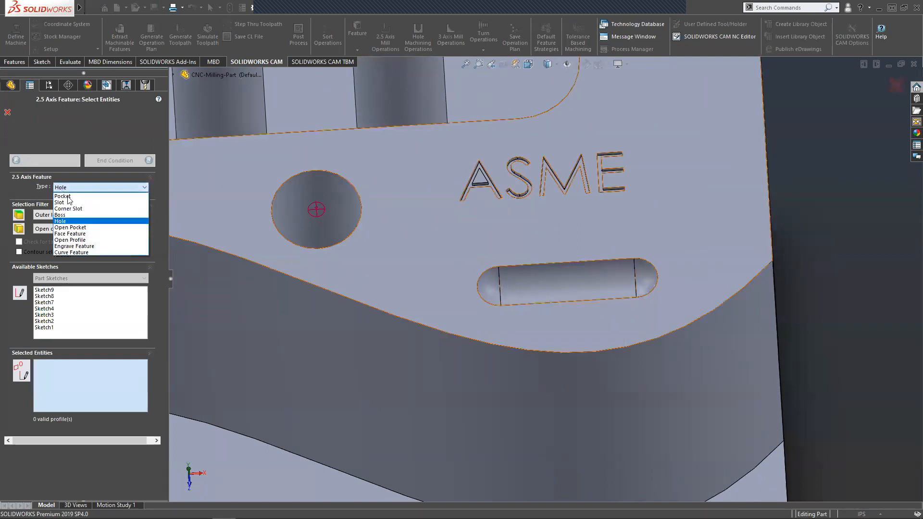
click(72, 228)
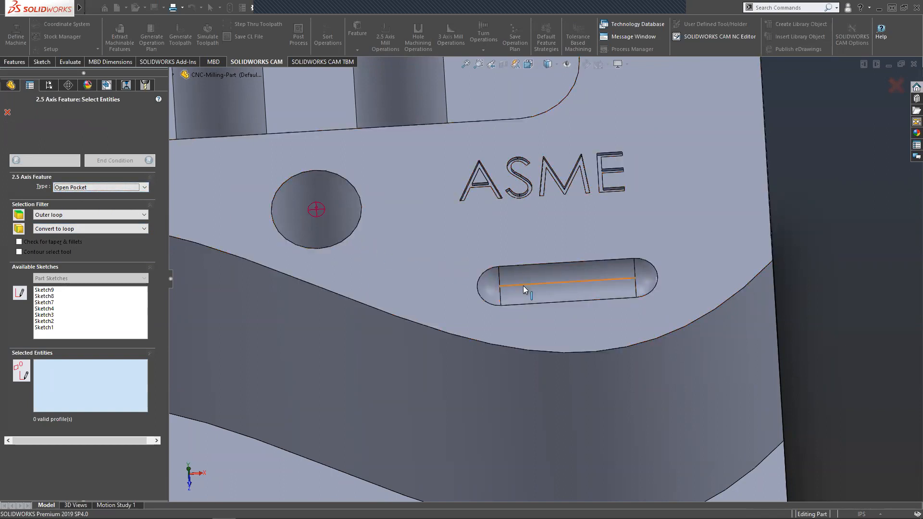
middle_drag(523, 287, 554, 284)
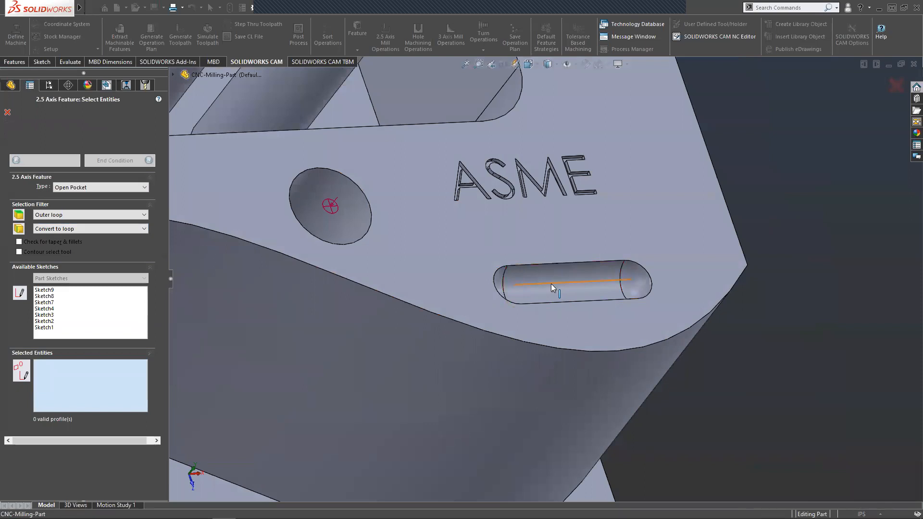
scroll(551, 284, up, 2)
click(551, 284)
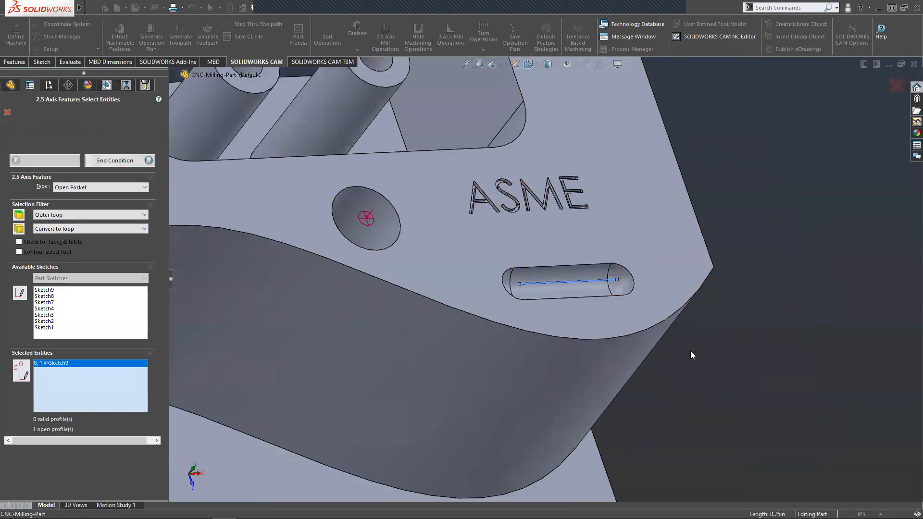
Change the groove feature's type to Open Profile and proceed to its end conditions.
middle_drag(690, 351, 661, 358)
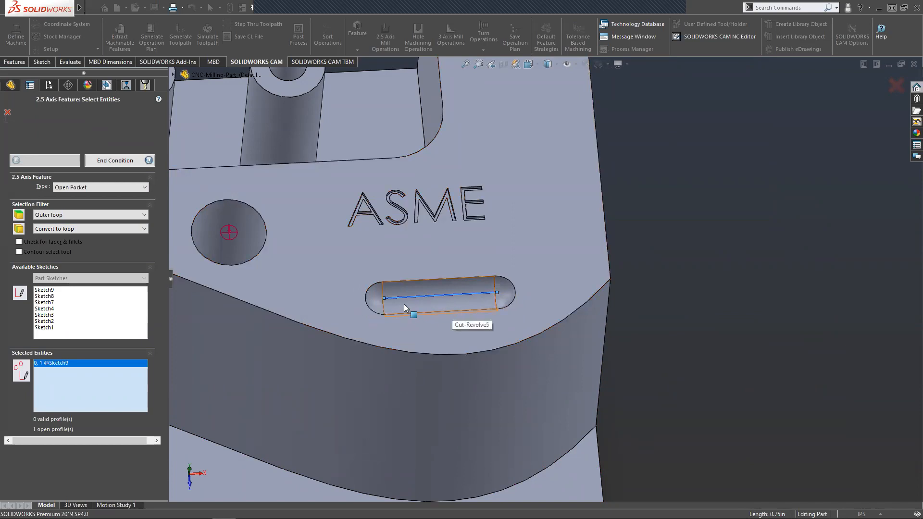
scroll(404, 304, up, 1)
scroll(416, 306, up, 2)
scroll(416, 306, down, 1)
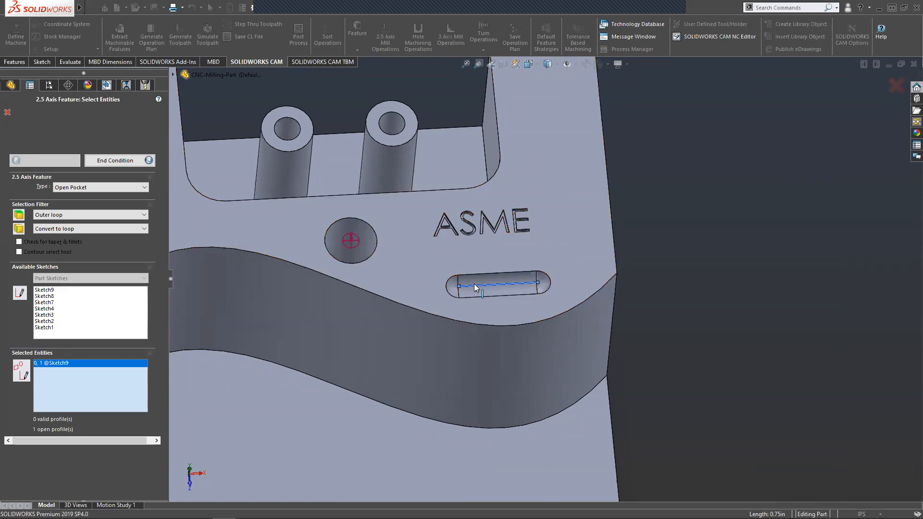
click(88, 192)
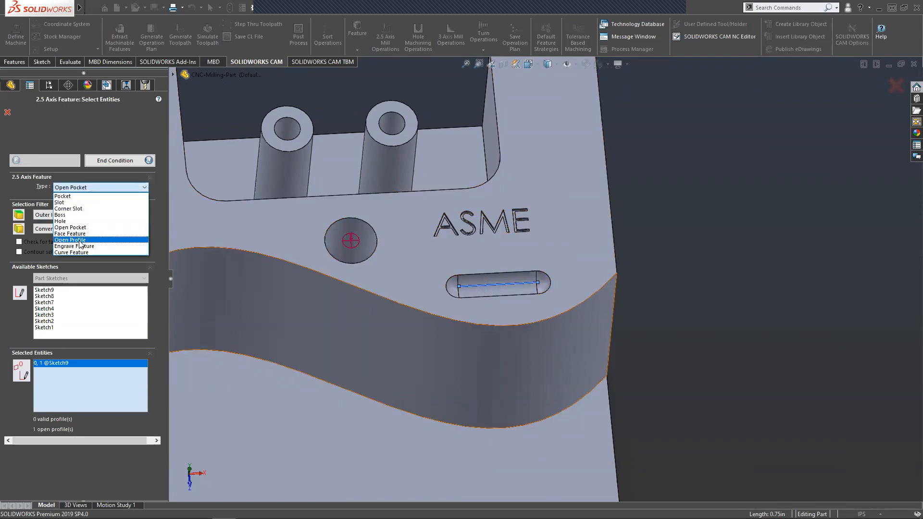
click(80, 240)
click(75, 188)
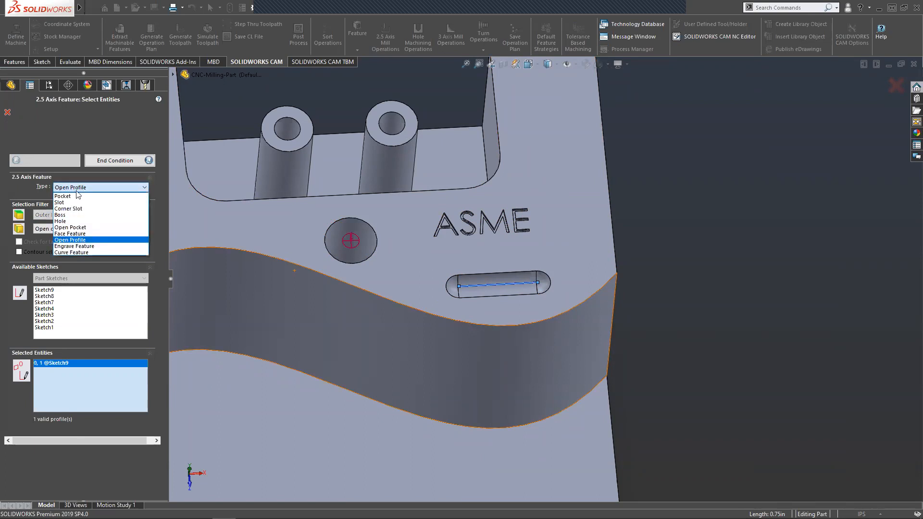
click(73, 240)
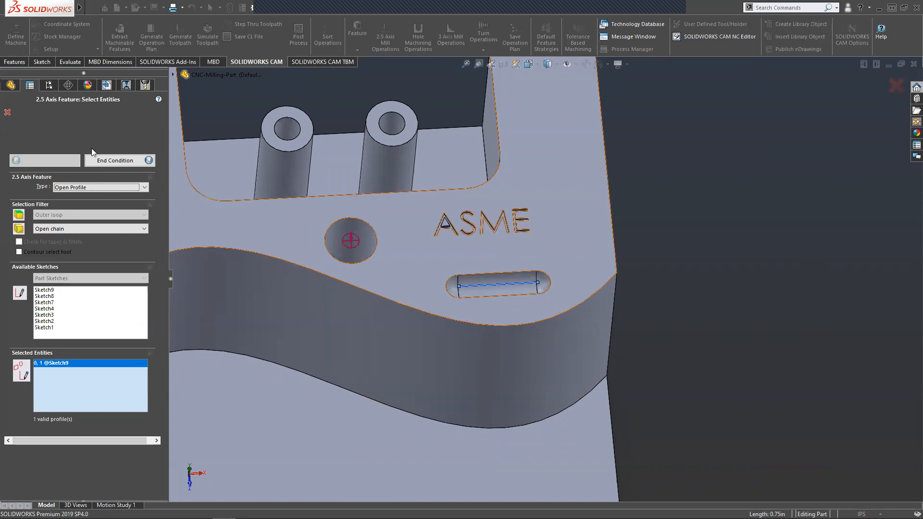
click(98, 159)
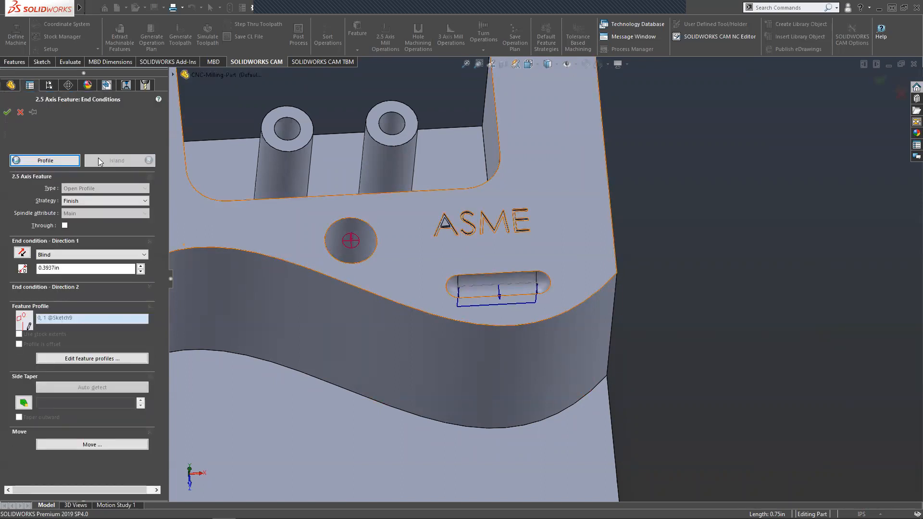
Try an Upto Face end condition for the open profile using the face around the groove.
middle_drag(485, 337, 480, 299)
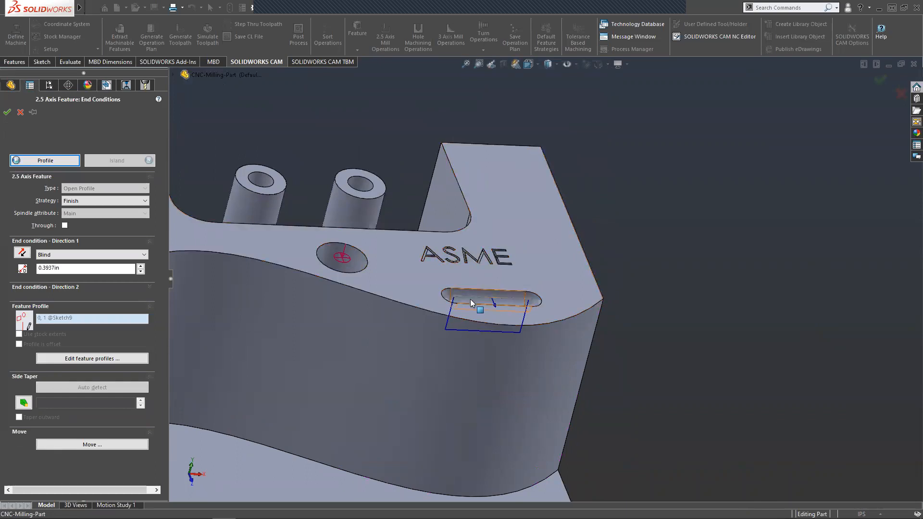
click(382, 278)
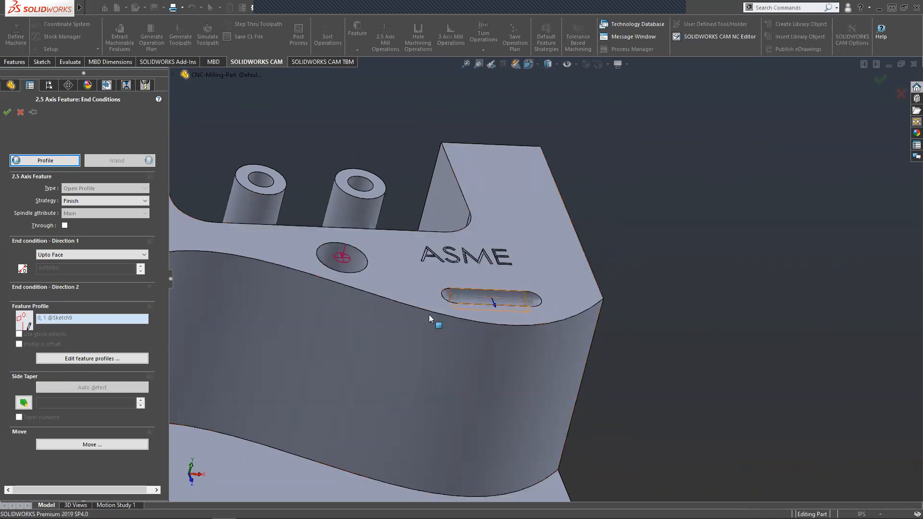
middle_drag(474, 299, 472, 331)
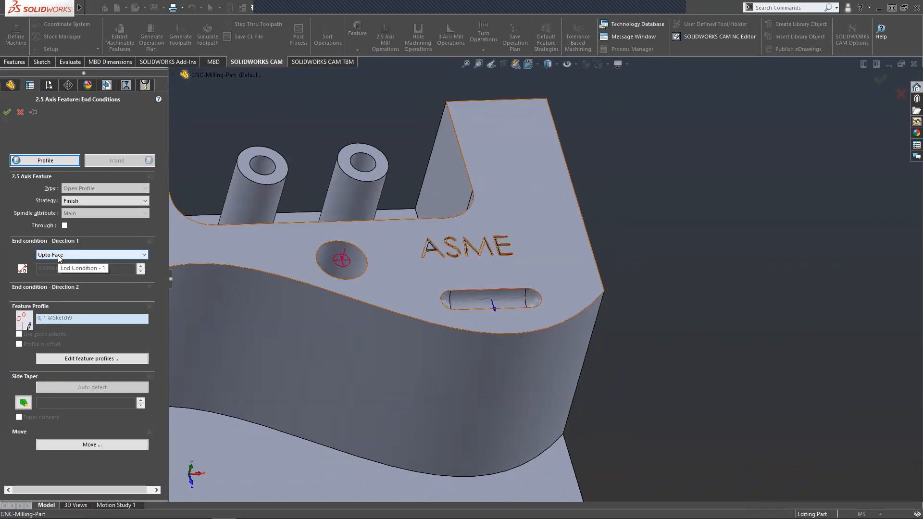
click(79, 269)
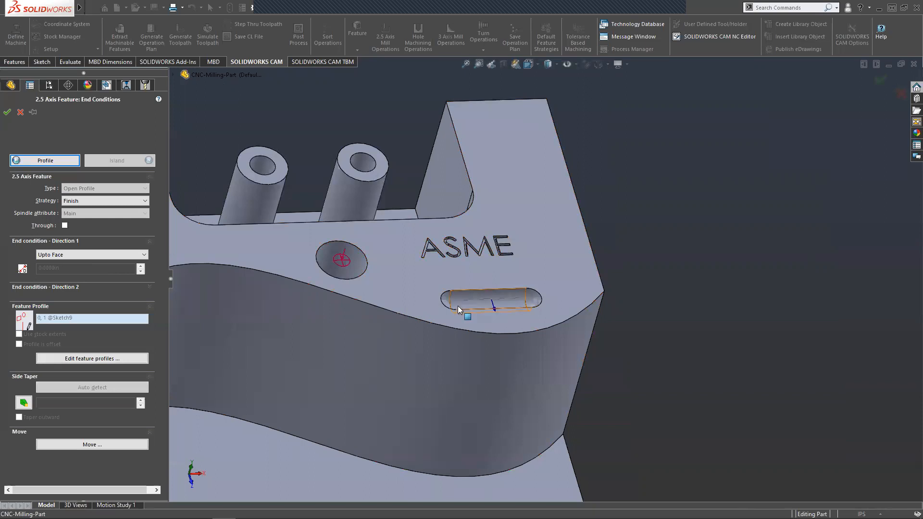
Set the open profile's Direction 1 end condition to Blind, enter its depth and accept the feature.
click(73, 257)
click(64, 266)
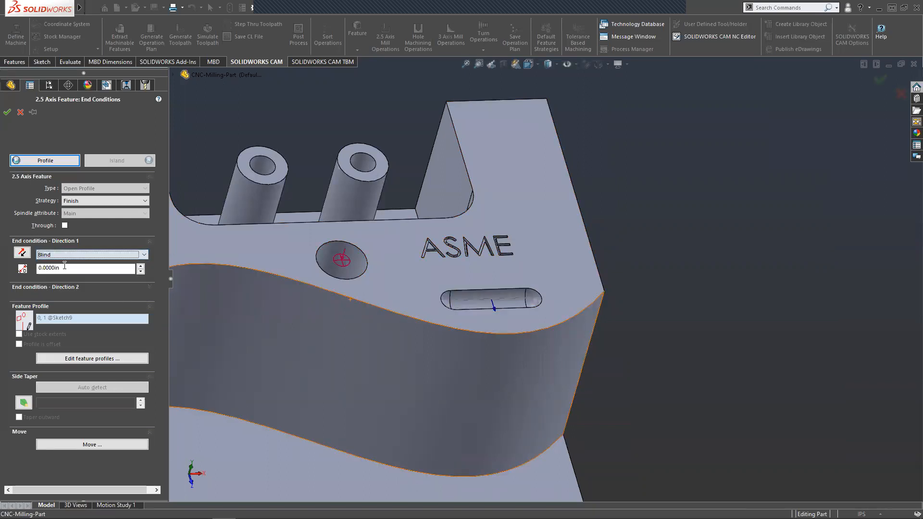
click(59, 271)
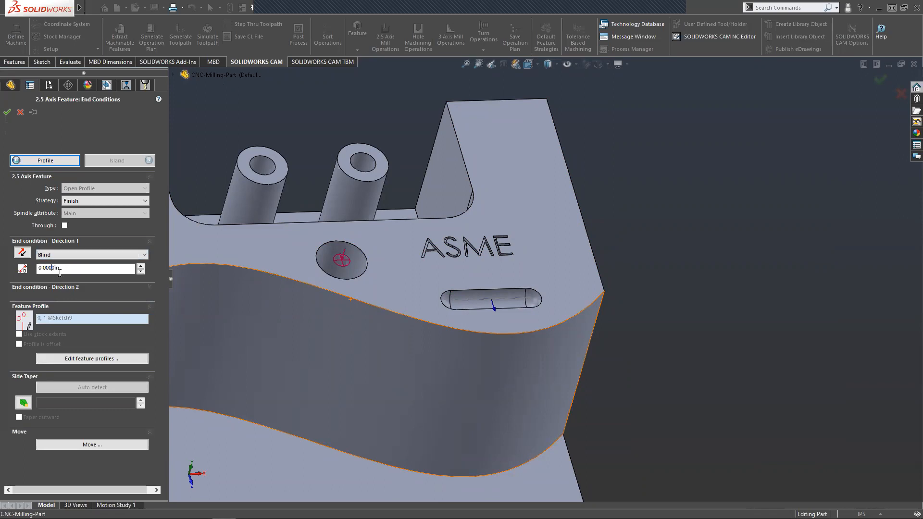
key(BackSpace)
key(BackSpace)
key(BackSpace)
key(Return)
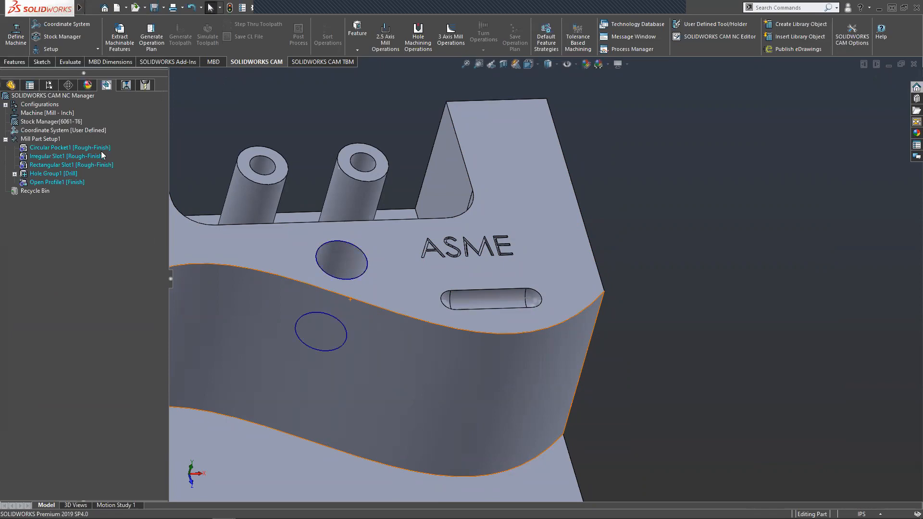
Examine the new open profile along the rounded groove below the ASME text.
click(44, 184)
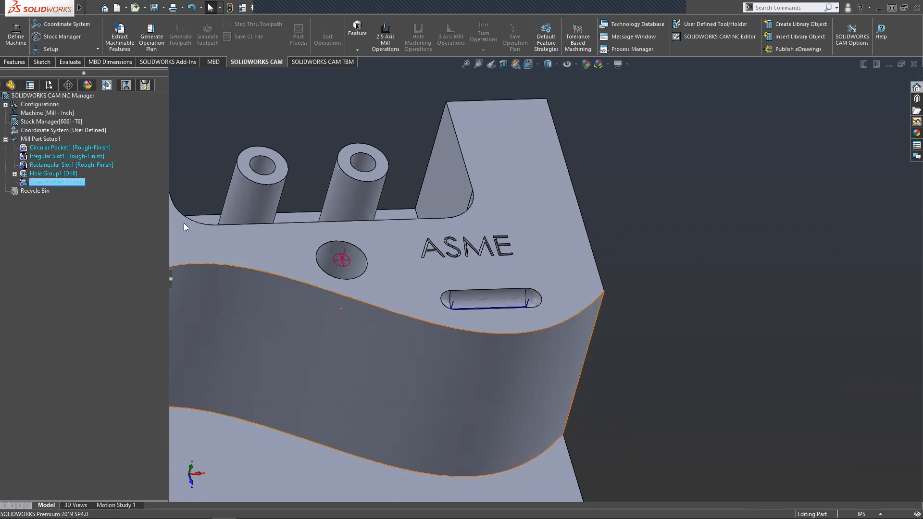
scroll(492, 326, up, 3)
scroll(518, 280, down, 6)
scroll(510, 280, down, 2)
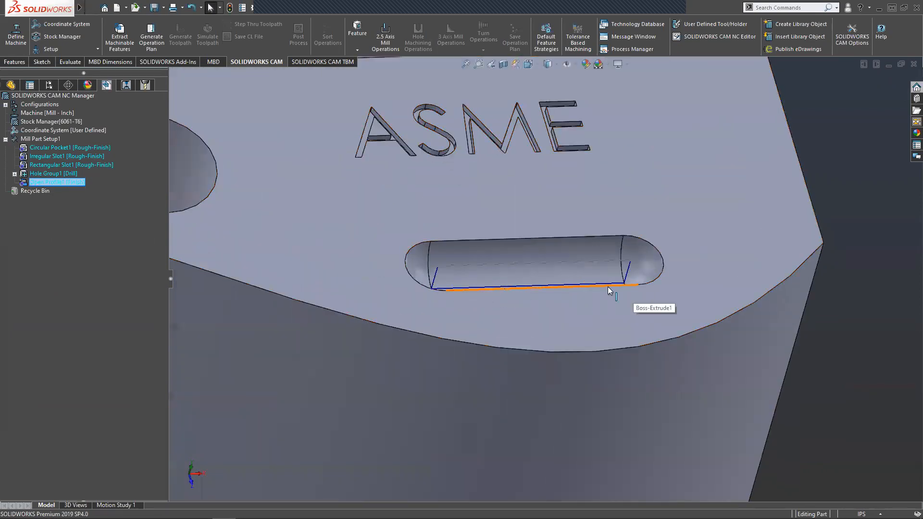
scroll(460, 307, up, 6)
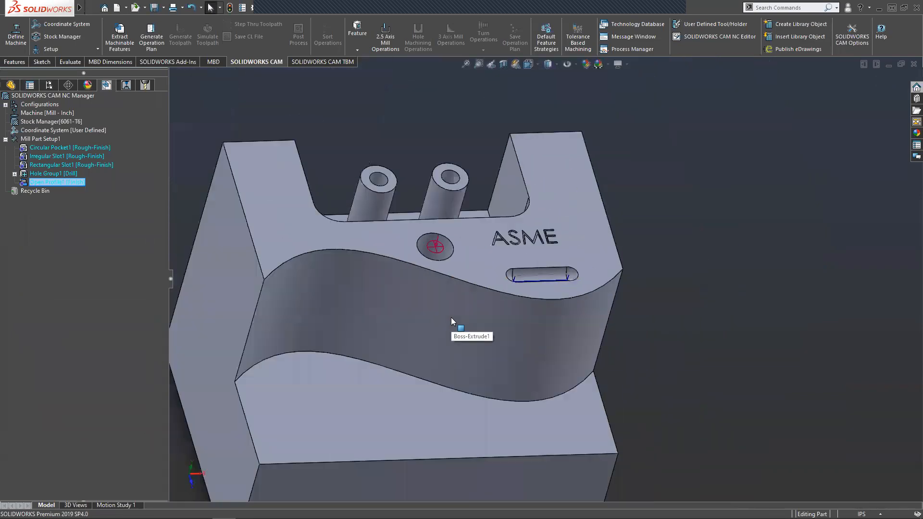
key(ctrl+1)
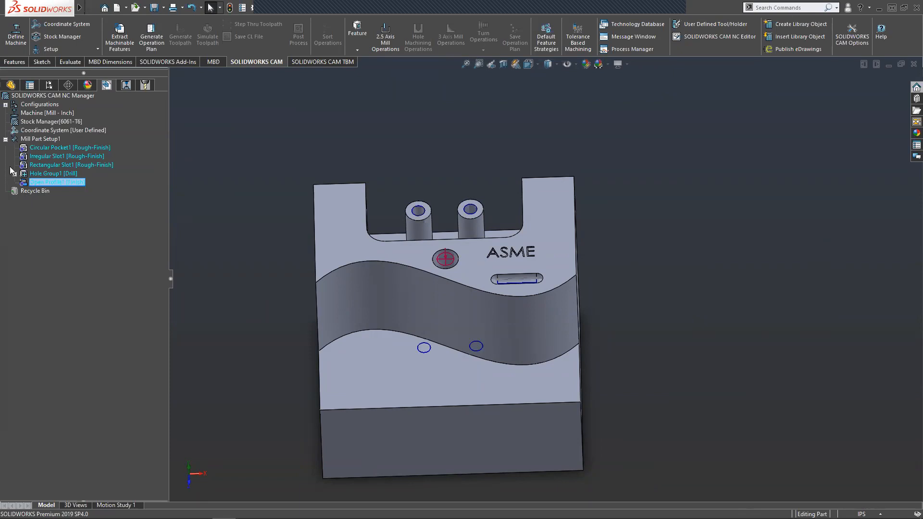
Start a new 2.5 Axis Feature under Mill Part Setup1 with the type Engrave Feature.
right_click(35, 140)
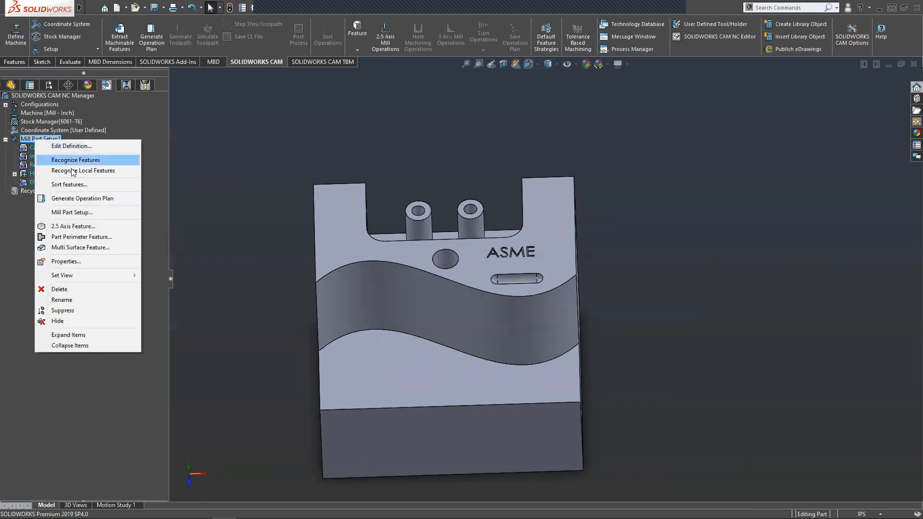
click(64, 227)
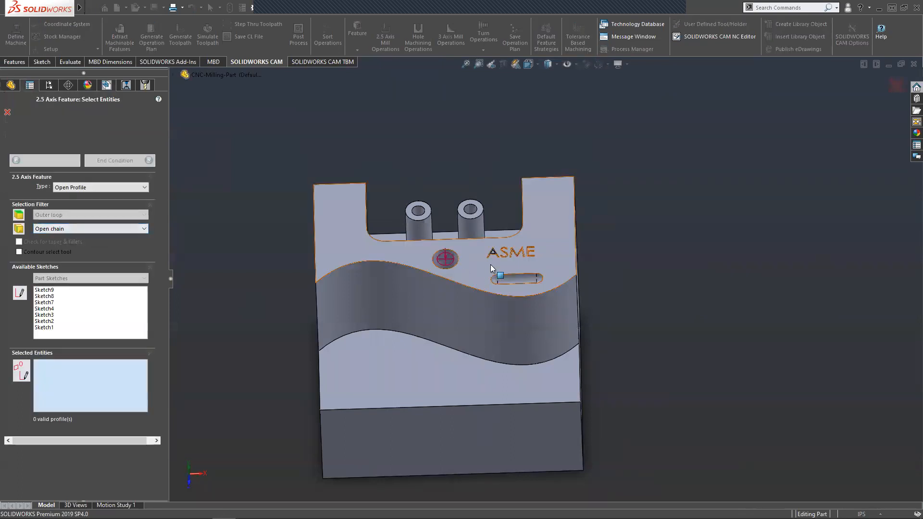
scroll(490, 264, down, 10)
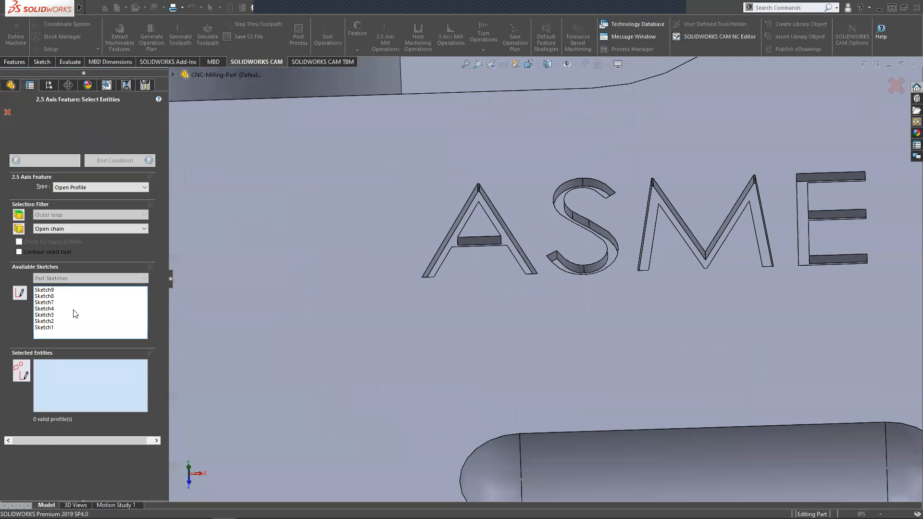
click(83, 188)
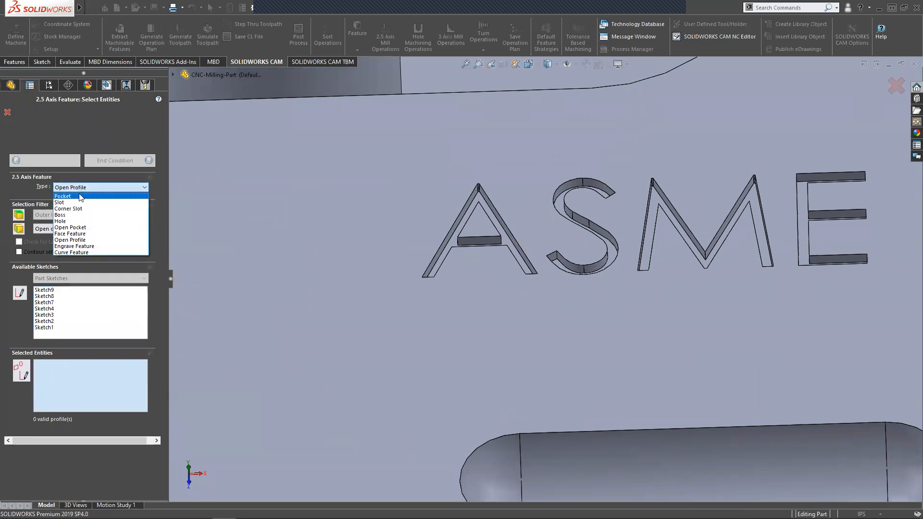
click(80, 247)
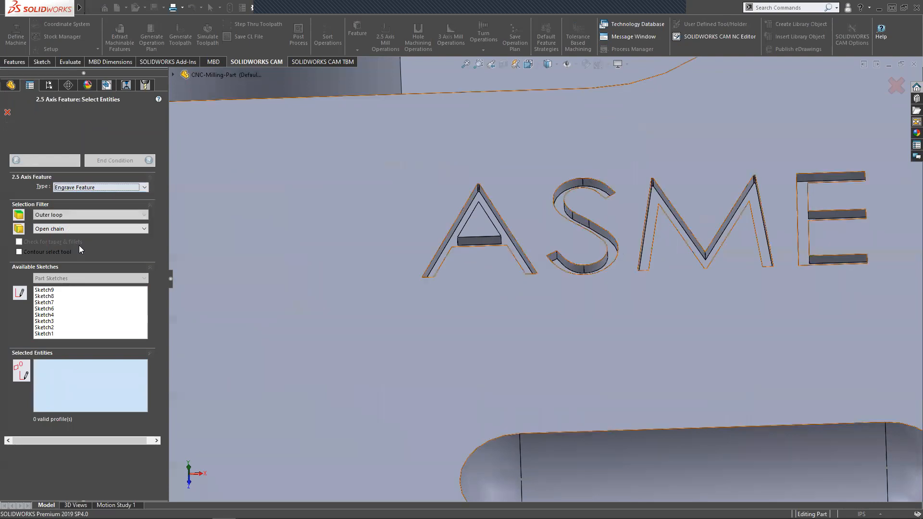
Select the recessed faces of the letters A, S, M and E as the engrave feature's profiles.
click(452, 241)
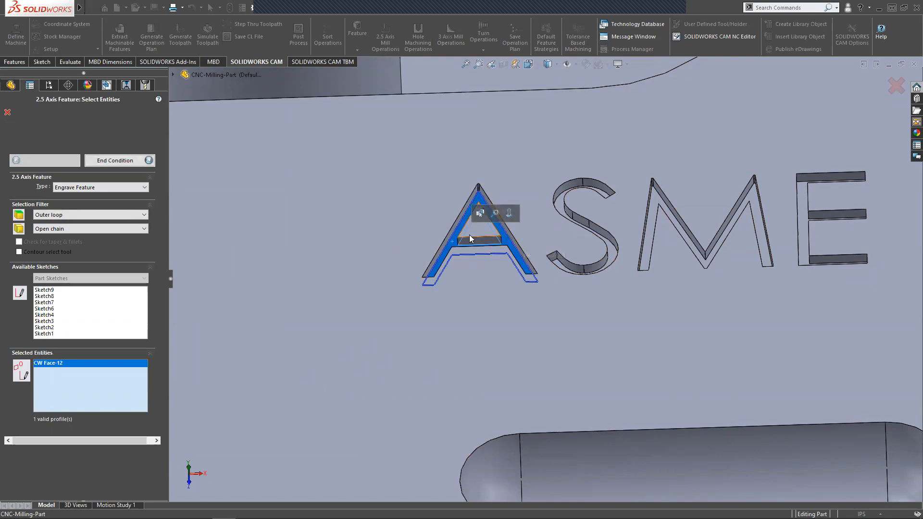
click(613, 252)
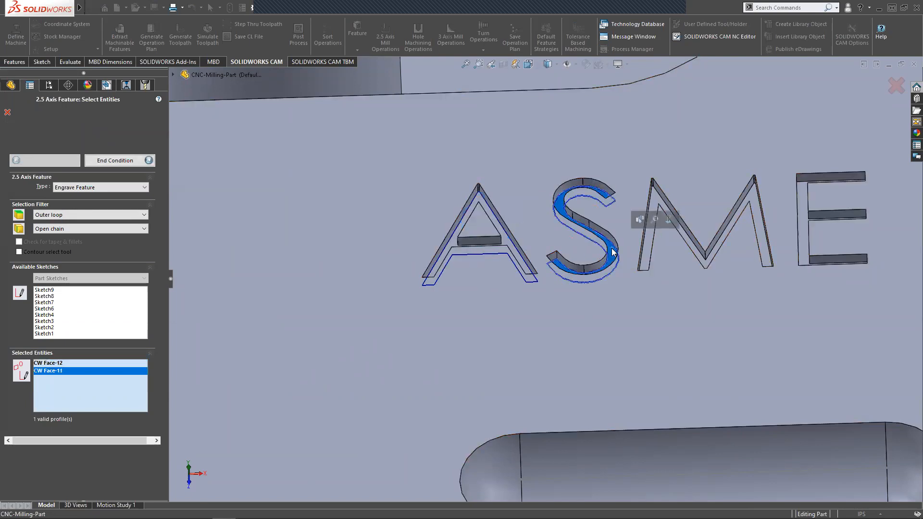
click(644, 243)
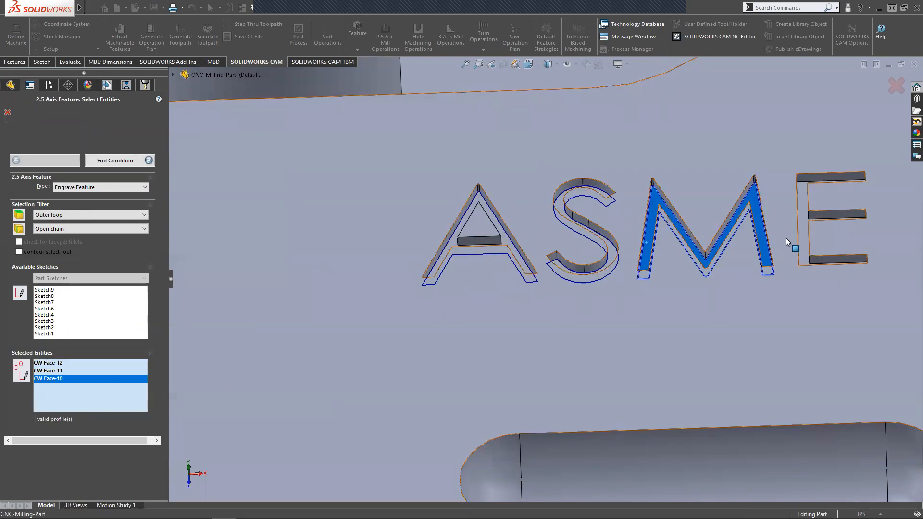
click(802, 243)
scroll(729, 243, up, 2)
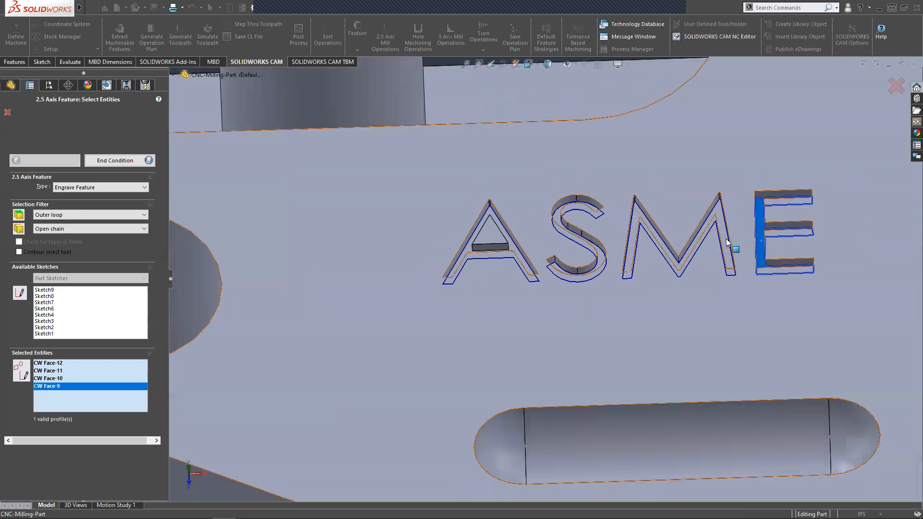
scroll(728, 243, down, 3)
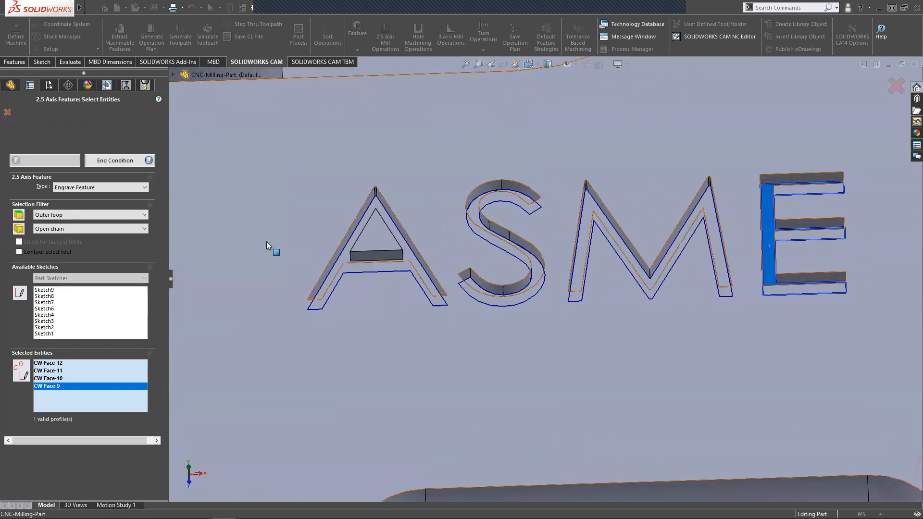
Try adding the part's top face around the letters to the engrave feature's selection.
click(284, 253)
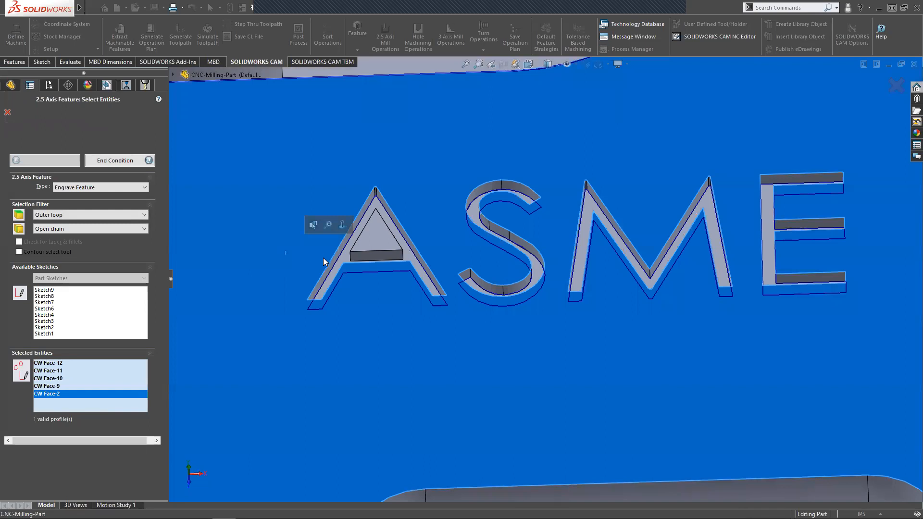
scroll(512, 275, up, 1)
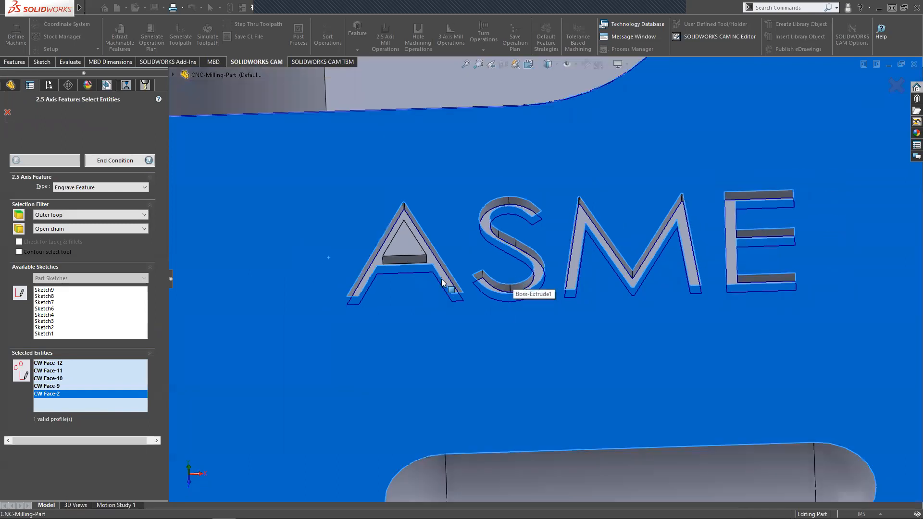
click(253, 299)
scroll(620, 213, up, 5)
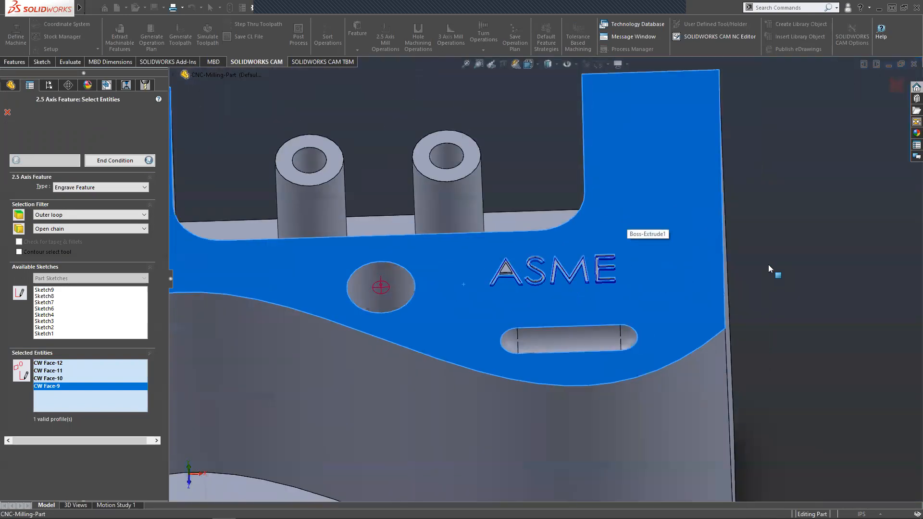
scroll(627, 292, down, 6)
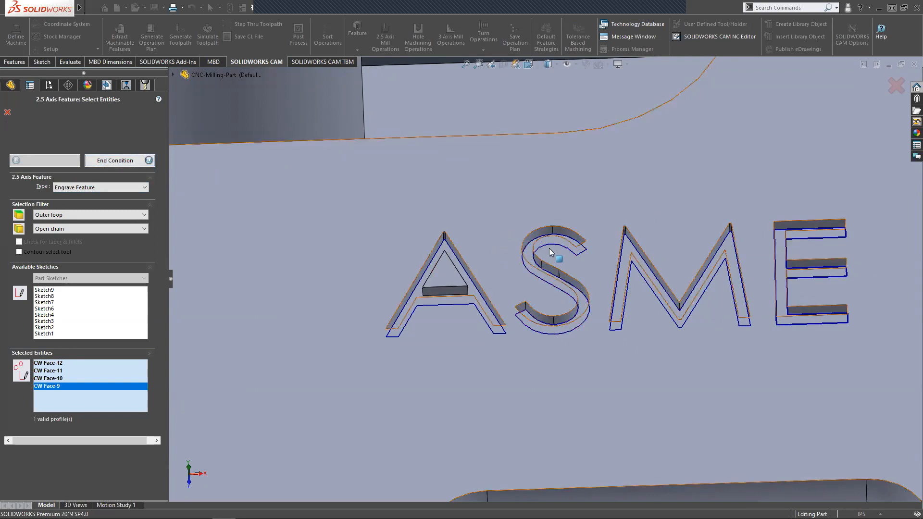
Set the engrave feature's end condition to Upto Face using the top face around the letters, and accept the feature with the Engrave strategy.
click(107, 163)
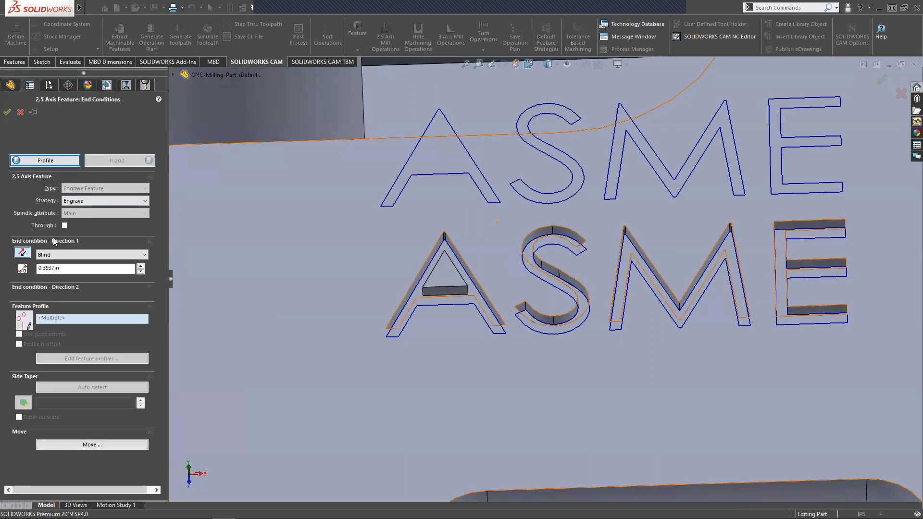
middle_drag(442, 321, 514, 151)
middle_drag(550, 241, 423, 354)
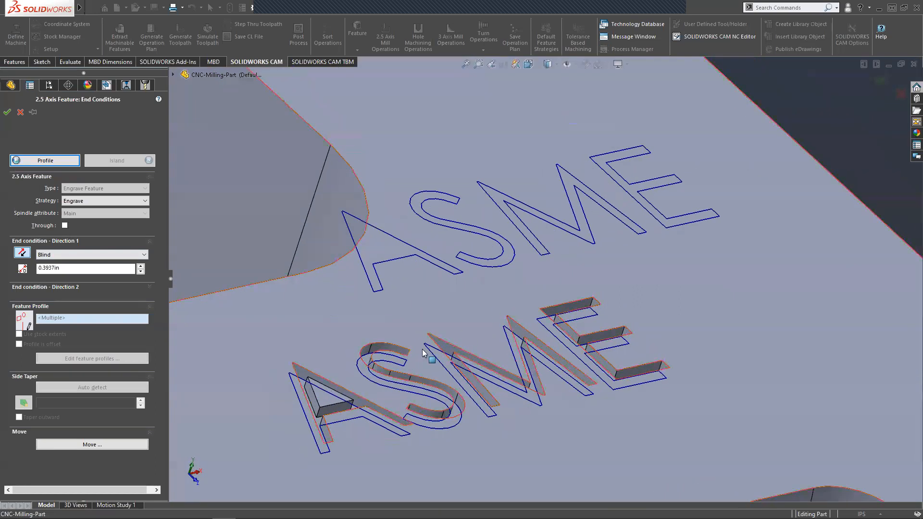
click(91, 254)
click(83, 270)
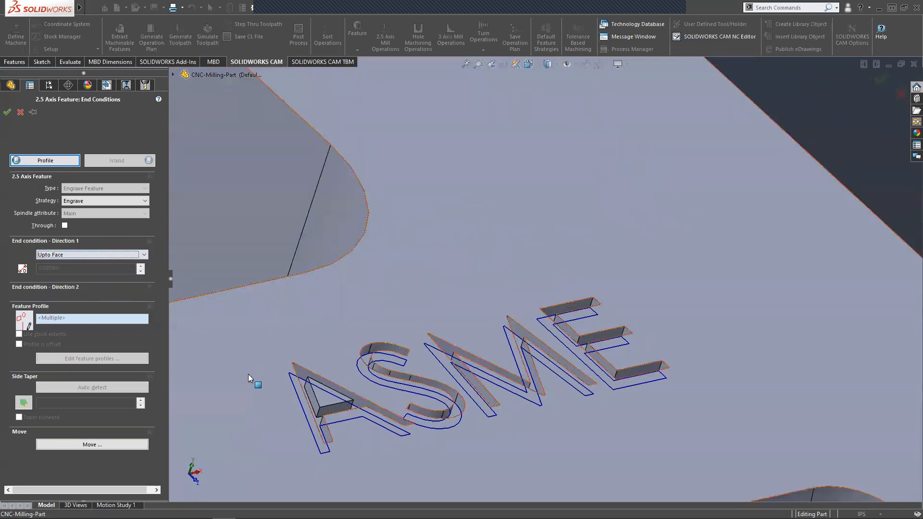
click(248, 374)
scroll(539, 382, up, 5)
scroll(520, 327, down, 3)
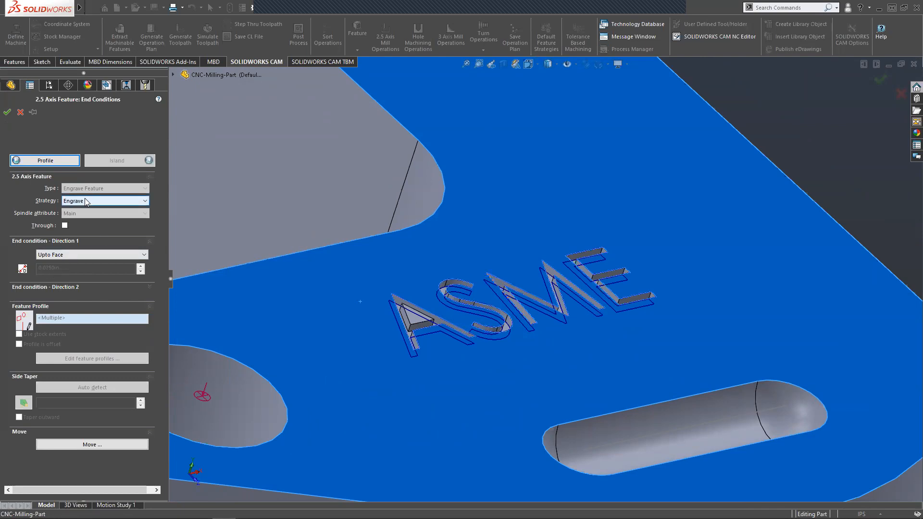
mouse_move(82, 199)
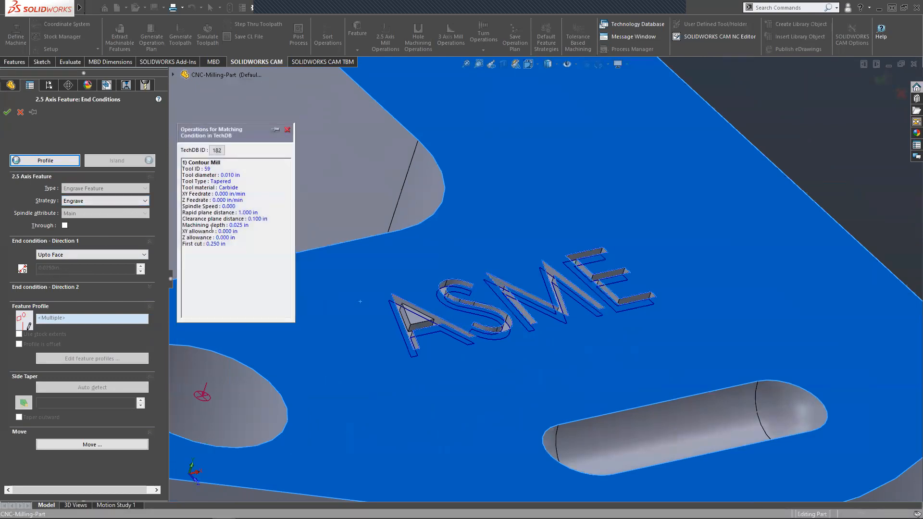
click(7, 114)
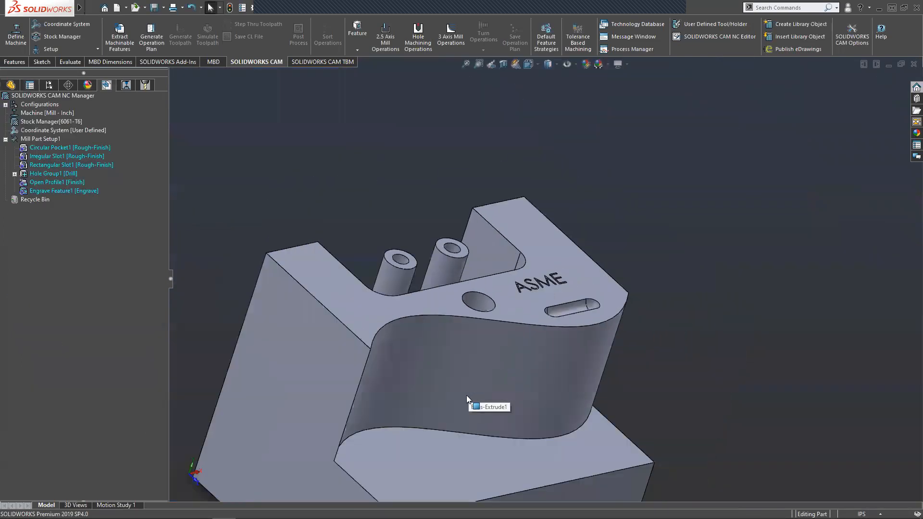
Review each feature under Mill Part Setup1 on the model, from the circular pocket through the engrave feature.
scroll(466, 395, up, 3)
scroll(500, 450, down, 3)
scroll(471, 289, up, 3)
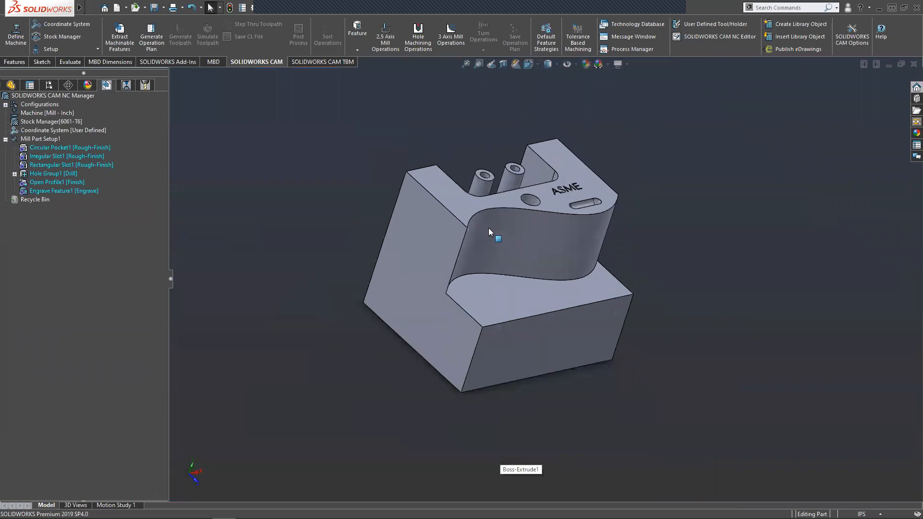
scroll(489, 230, down, 3)
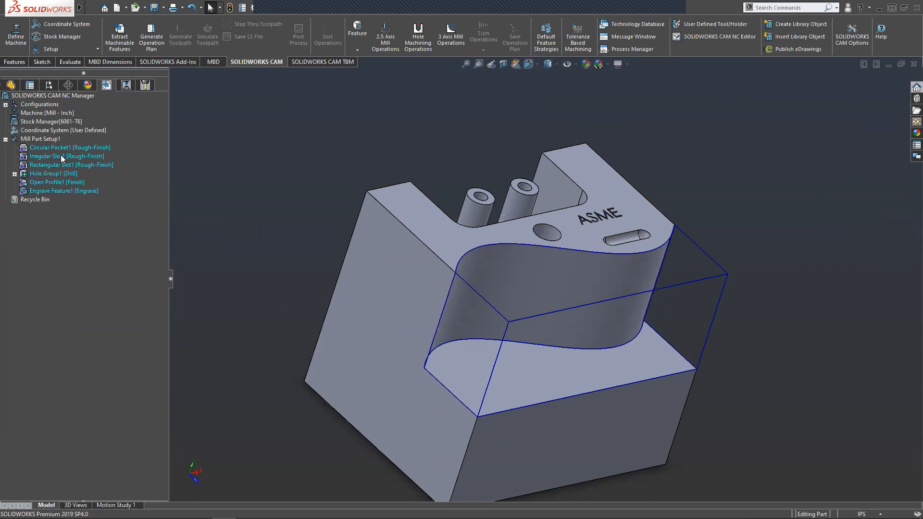
click(42, 149)
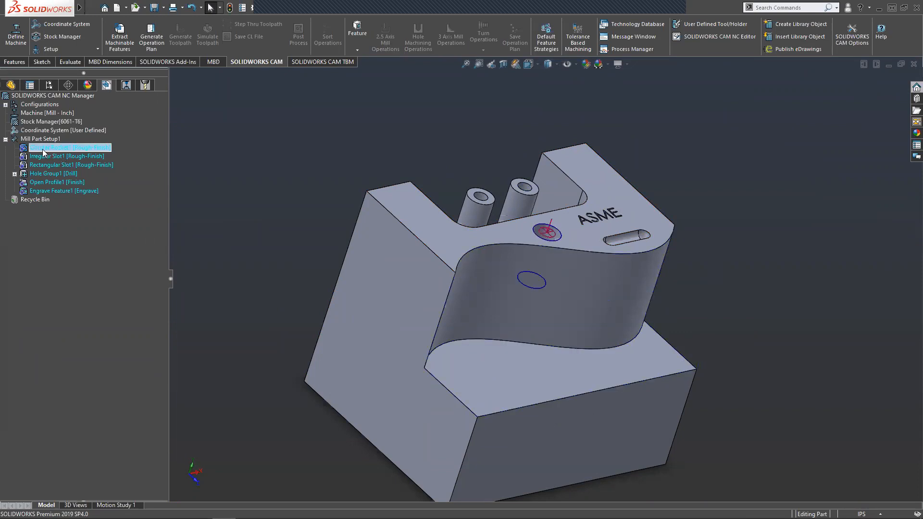
click(41, 158)
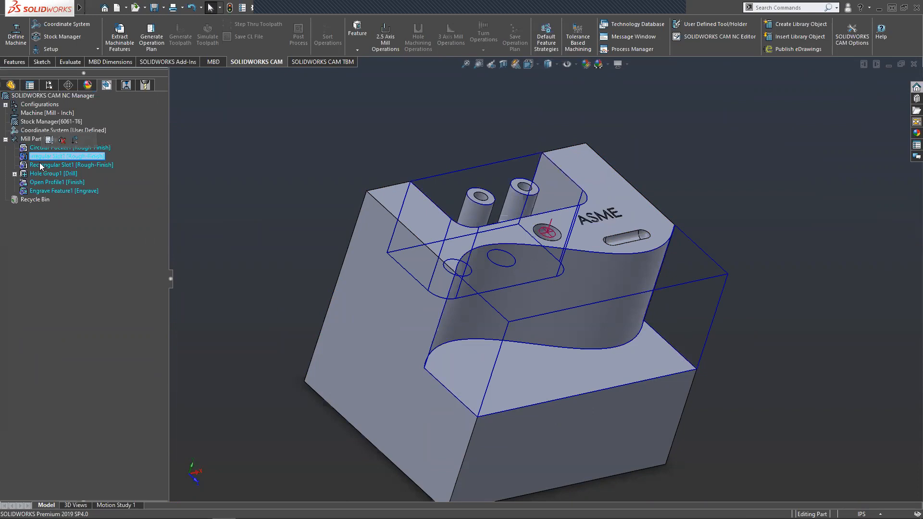
click(41, 166)
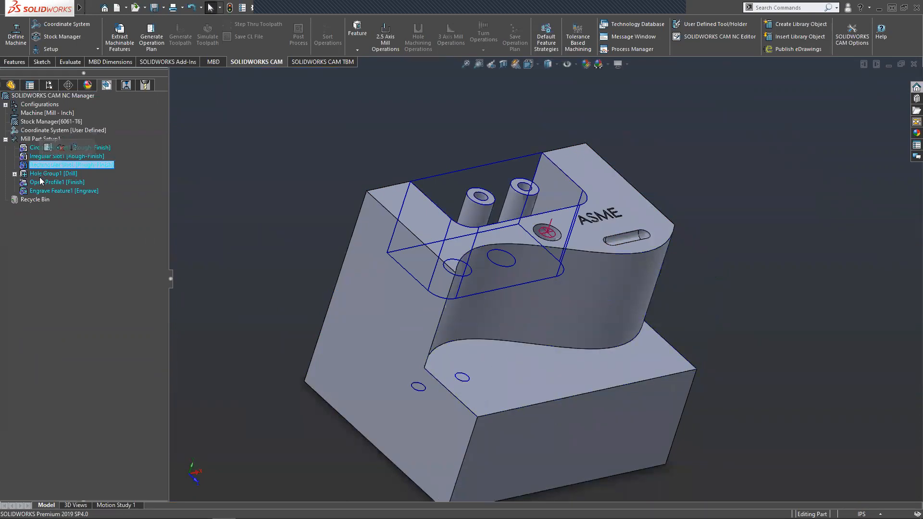
click(40, 176)
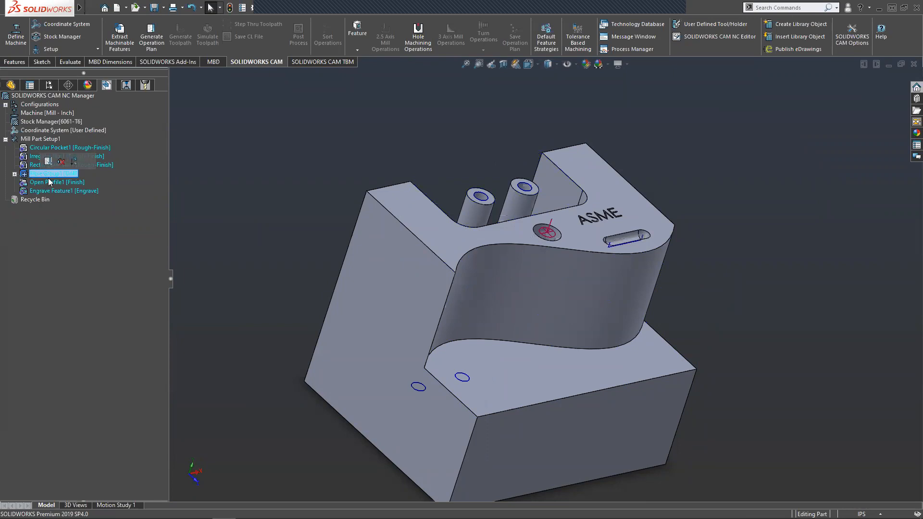
click(45, 184)
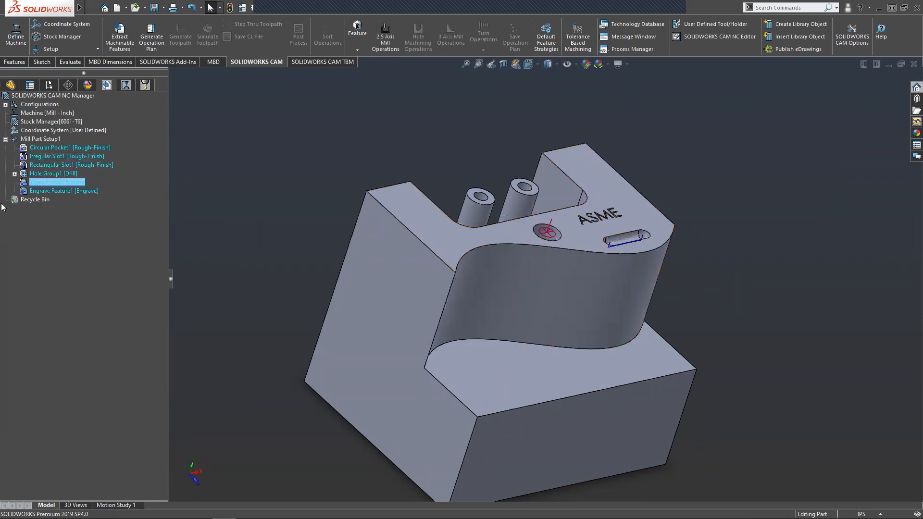
click(56, 190)
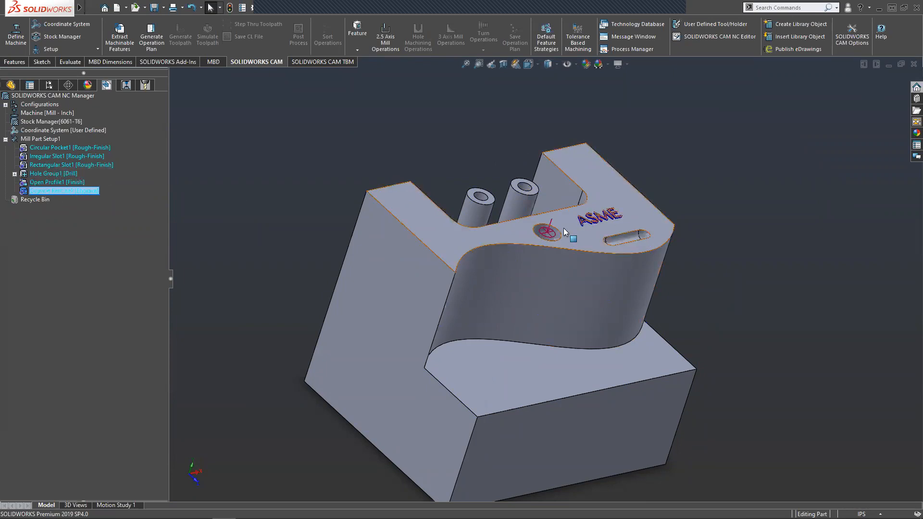
Add a 2.5 axis Rough Mill operation to the circular pocket using tool T02, the 0.2500 Flat End mill.
mouse_move(353, 205)
middle_down()
mouse_move(308, 206)
mouse_move(332, 227)
mouse_move(321, 192)
mouse_move(321, 208)
mouse_move(336, 212)
middle_up()
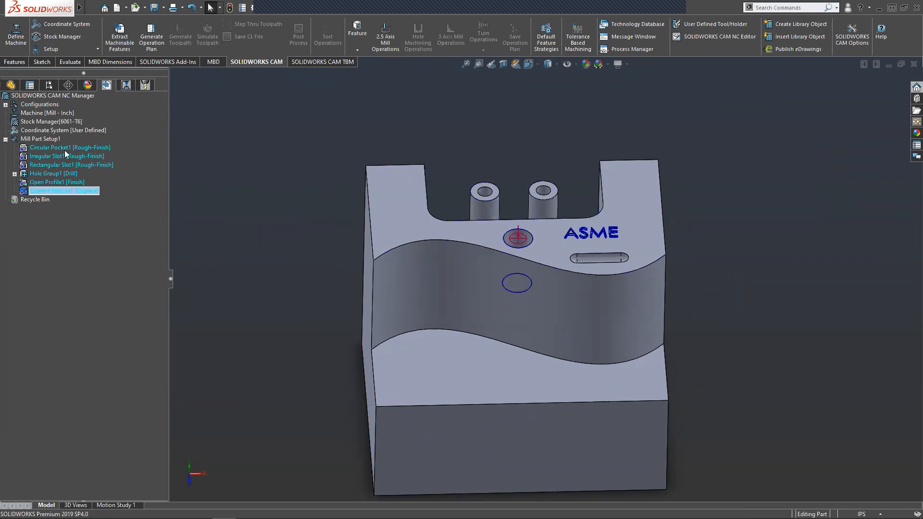
click(48, 149)
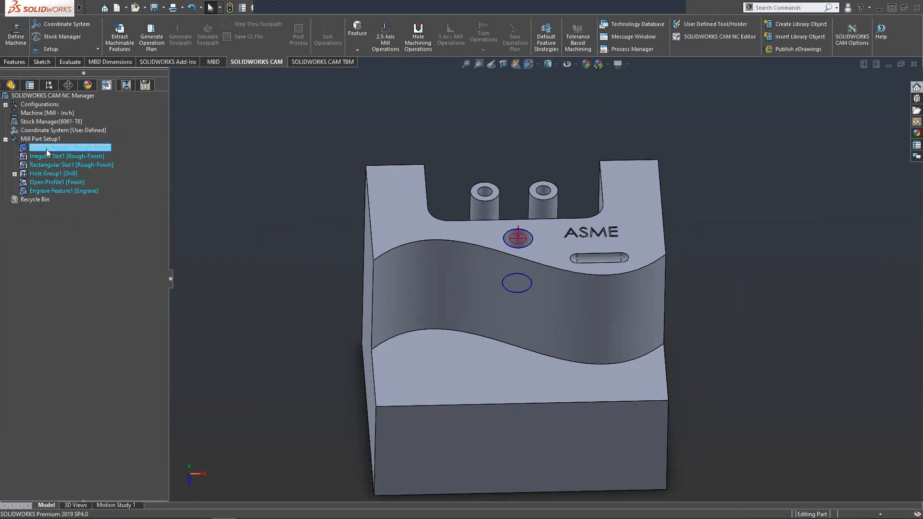
right_click(48, 152)
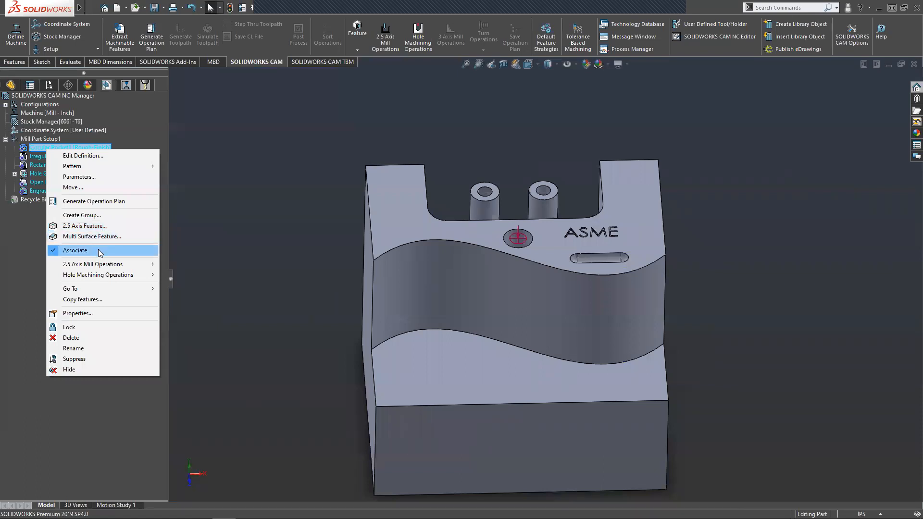
mouse_move(93, 266)
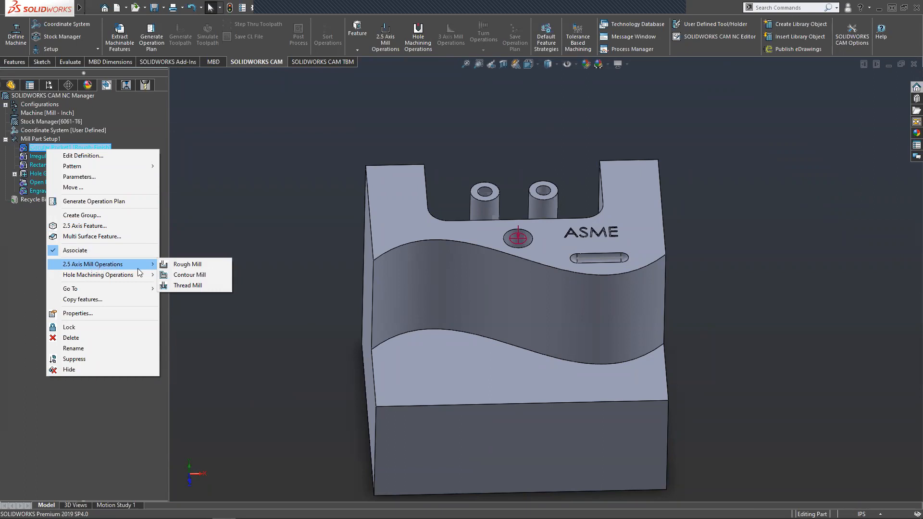
click(181, 267)
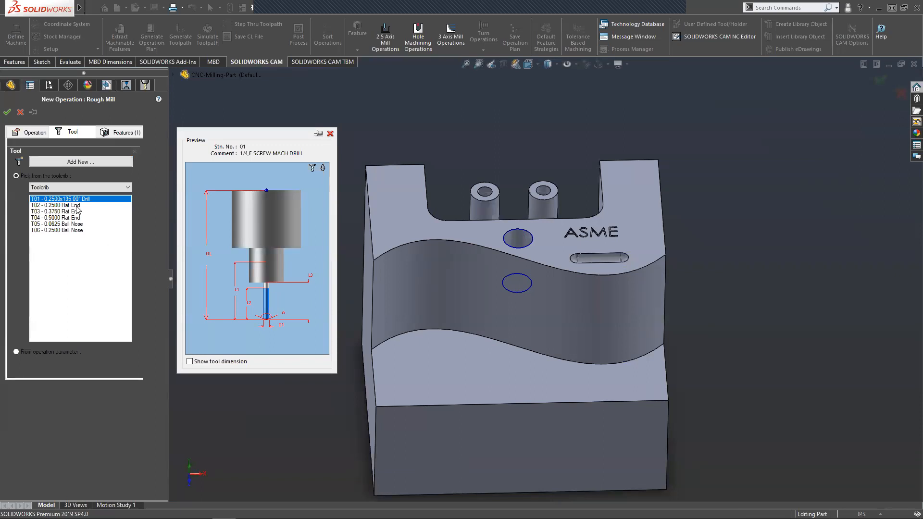
click(525, 247)
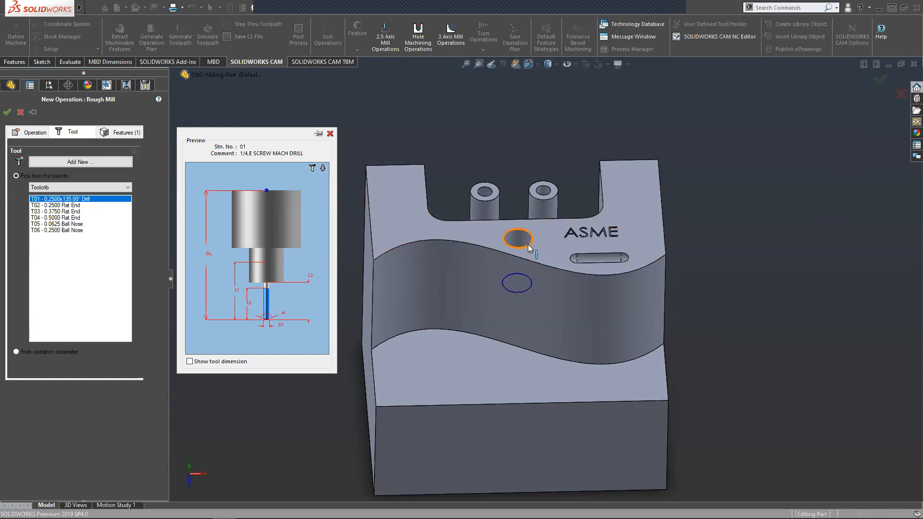
click(50, 206)
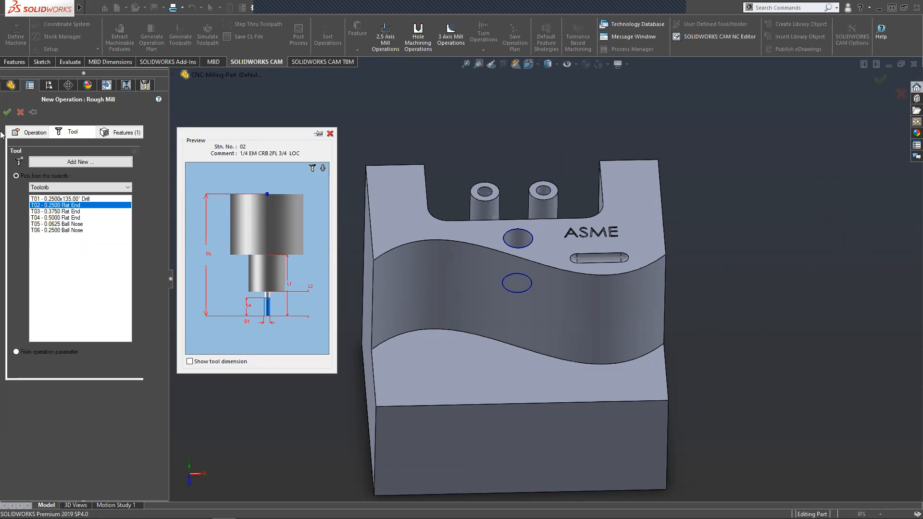
click(7, 112)
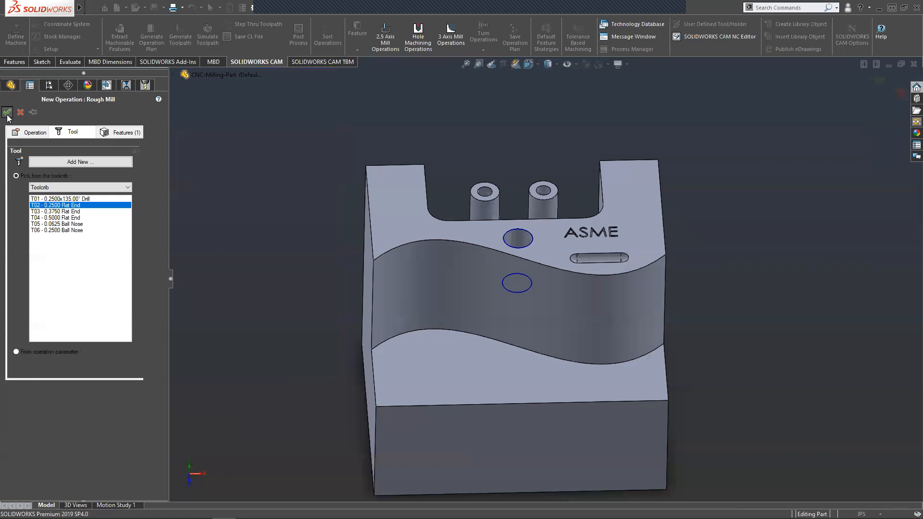
Edit the Rough Mill operation's parameters, set the end mill's flute length to 1 in, and accept.
double_click(46, 147)
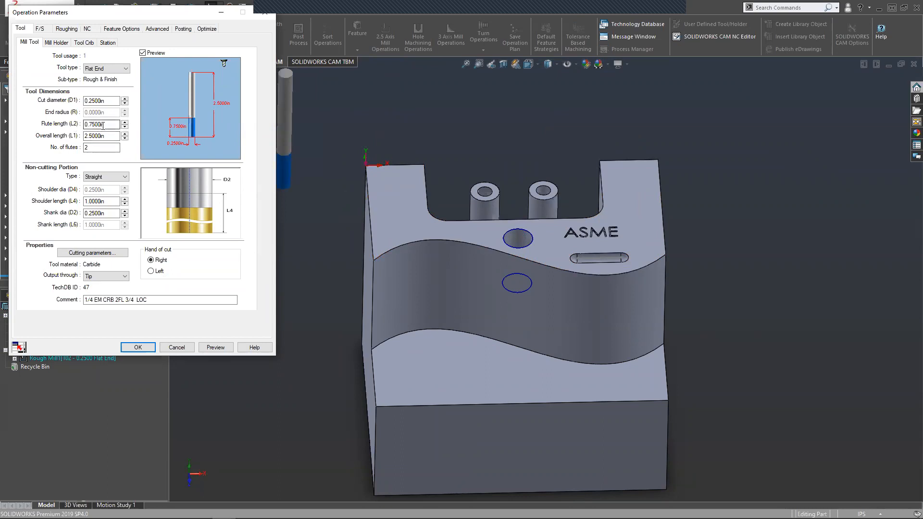
drag(100, 125, 50, 134)
click(216, 144)
text(2)
key(Return)
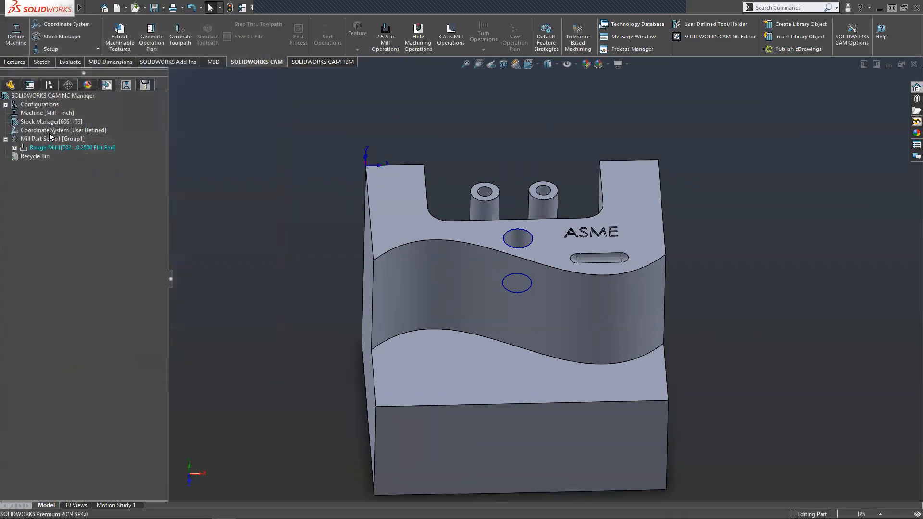
Reopen the Rough Mill operation's definition and examine the end mill's non-cutting portion types and tool material.
right_click(51, 148)
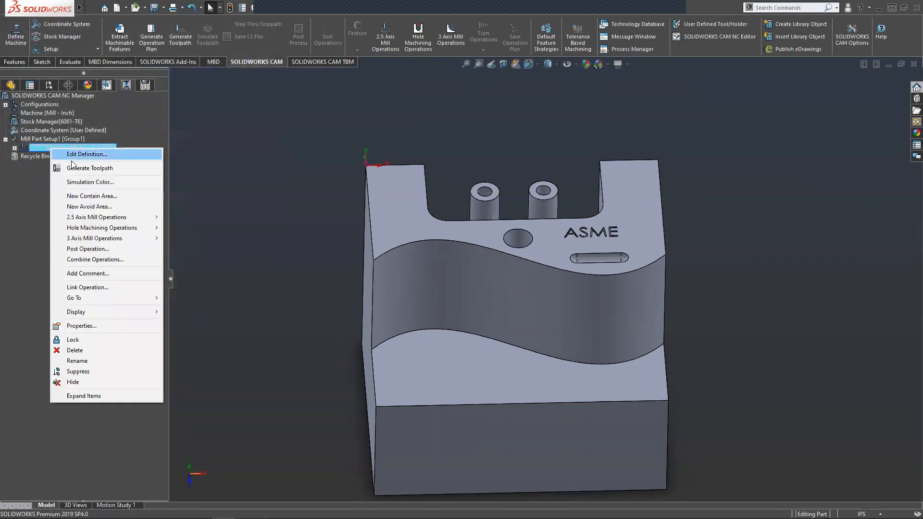
click(36, 165)
right_click(44, 152)
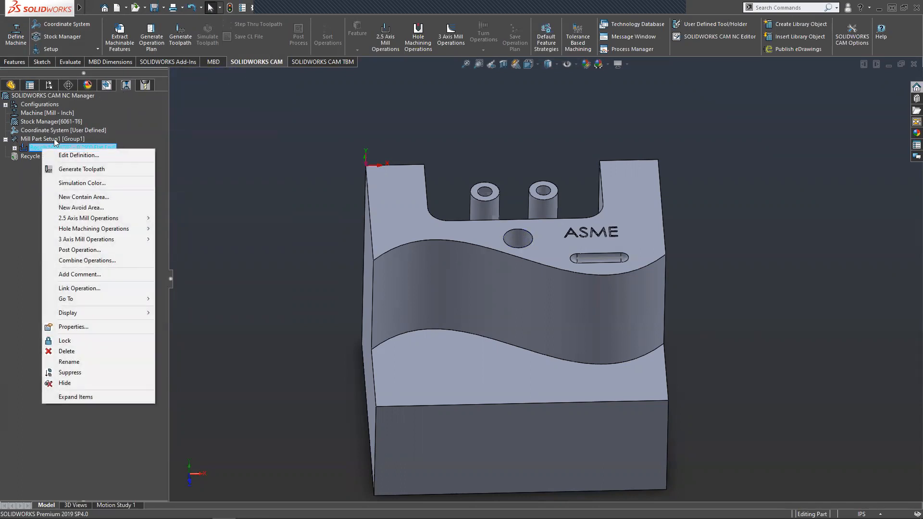
click(30, 180)
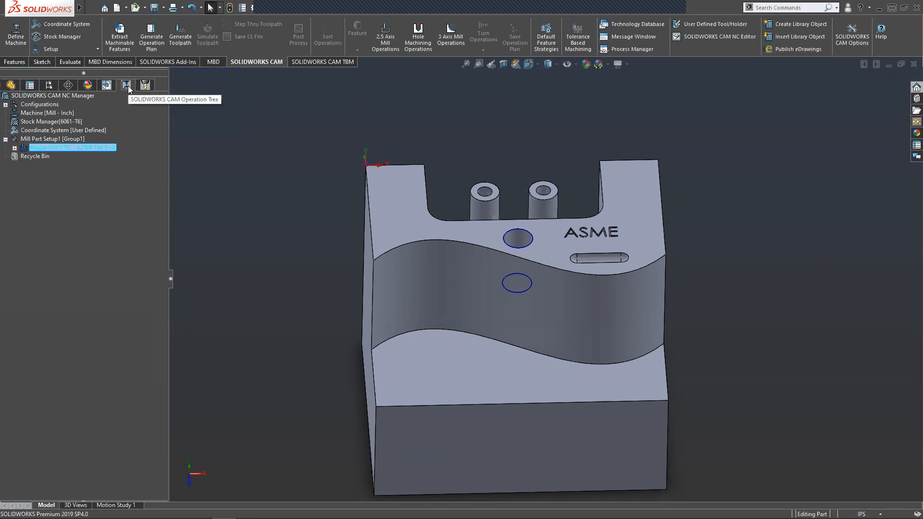
right_click(46, 150)
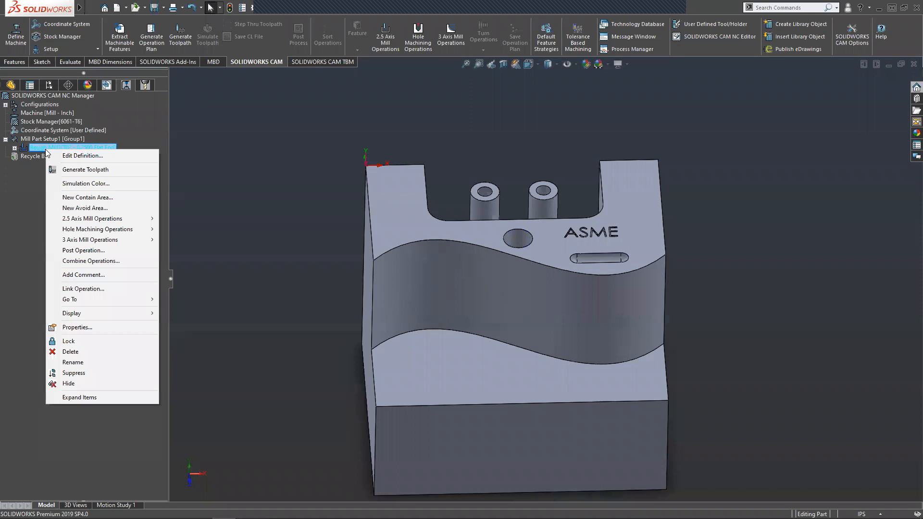
click(66, 157)
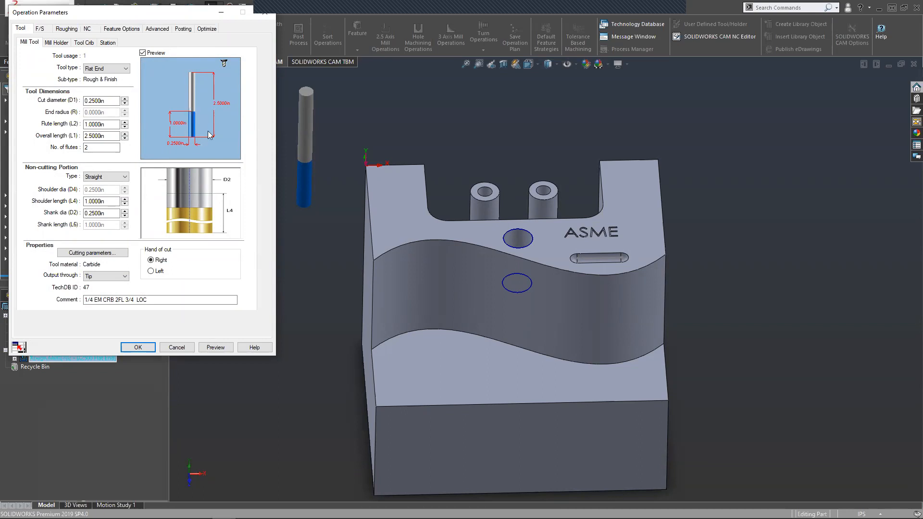
click(120, 178)
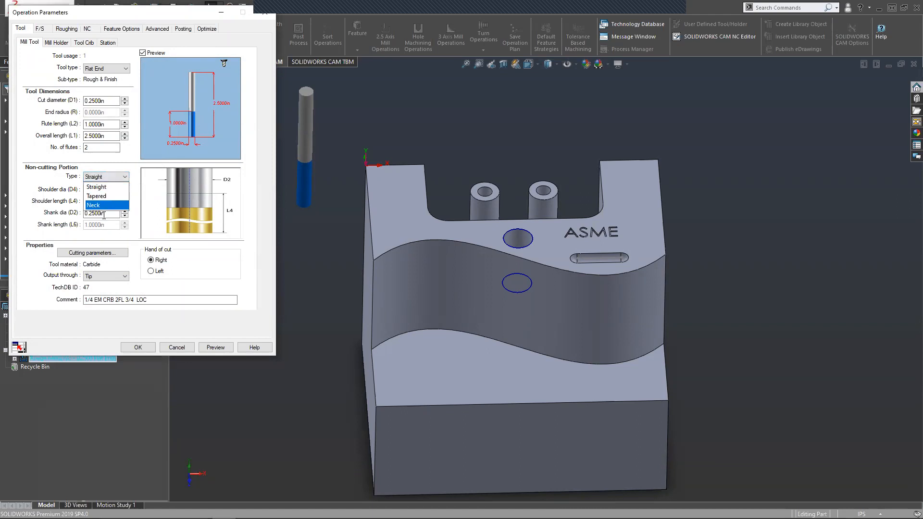
click(112, 180)
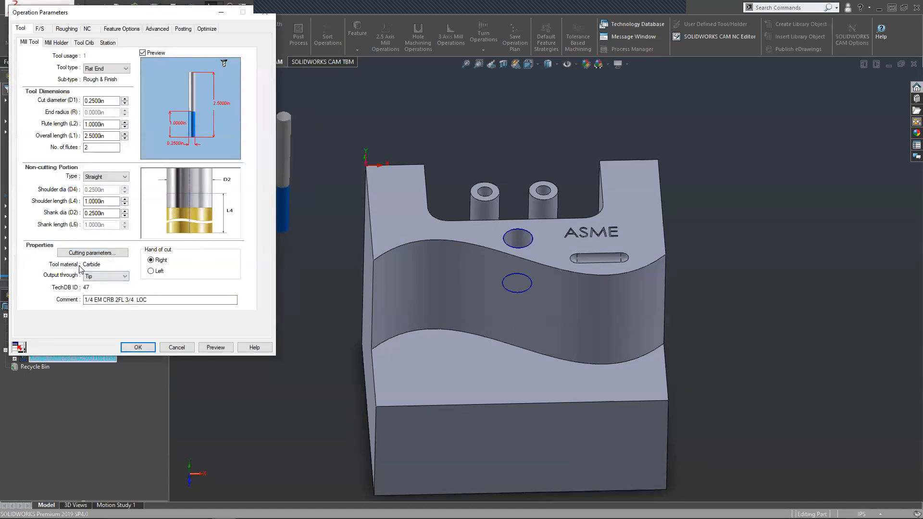
drag(84, 265, 112, 264)
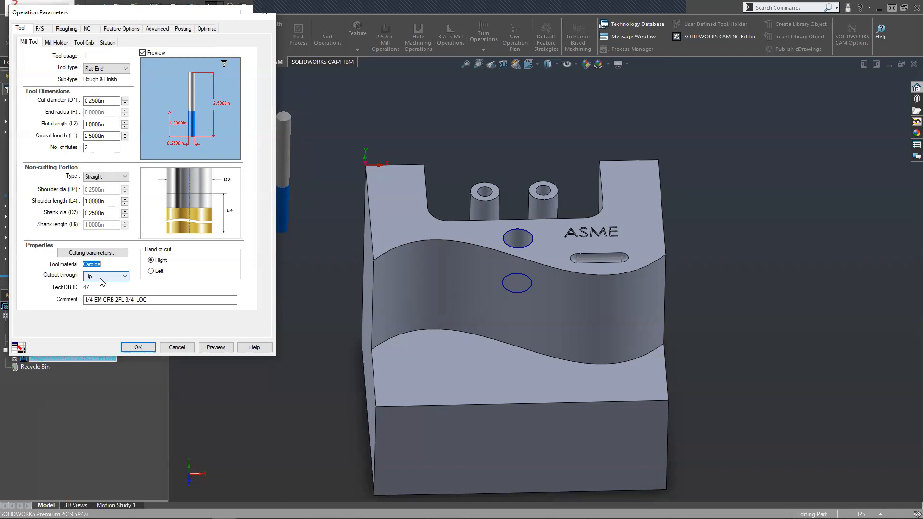
Try replacing CRB with HSS in the end mill's comment, and restore the CRB text.
click(147, 301)
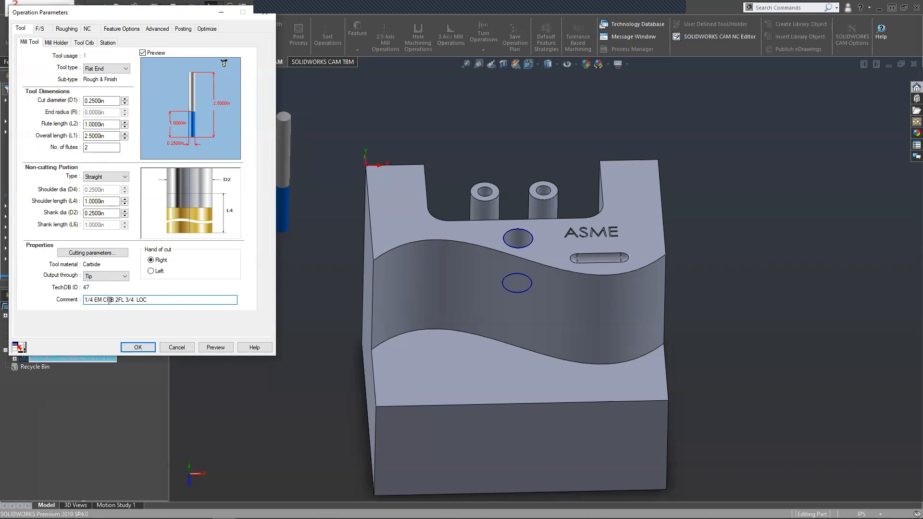
key(BackSpace)
key(BackSpace)
key(BackSpace)
key(BackSpace)
text(HSS)
key(BackSpace)
key(BackSpace)
key(BackSpace)
text(CRB)
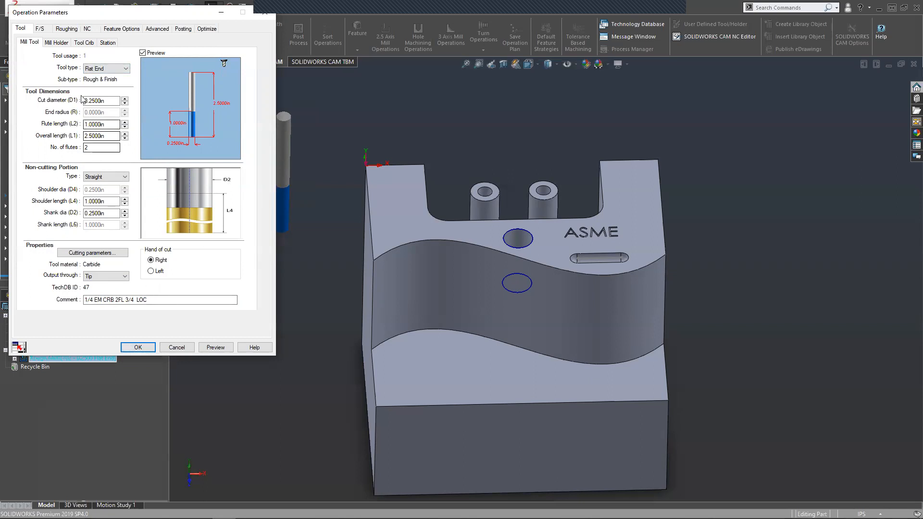
Review the Rough Mill operation's mill holder, tool crib and station settings, and return to the mill tool dimensions.
click(60, 43)
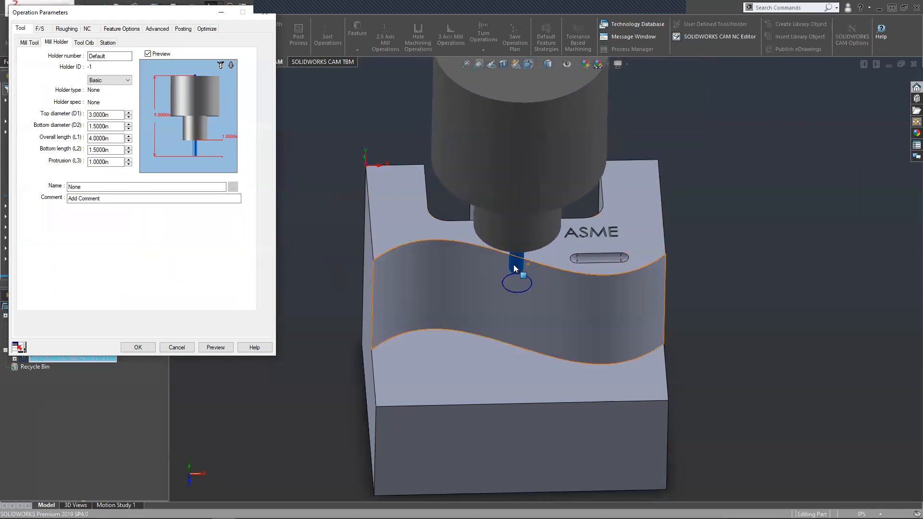
click(84, 42)
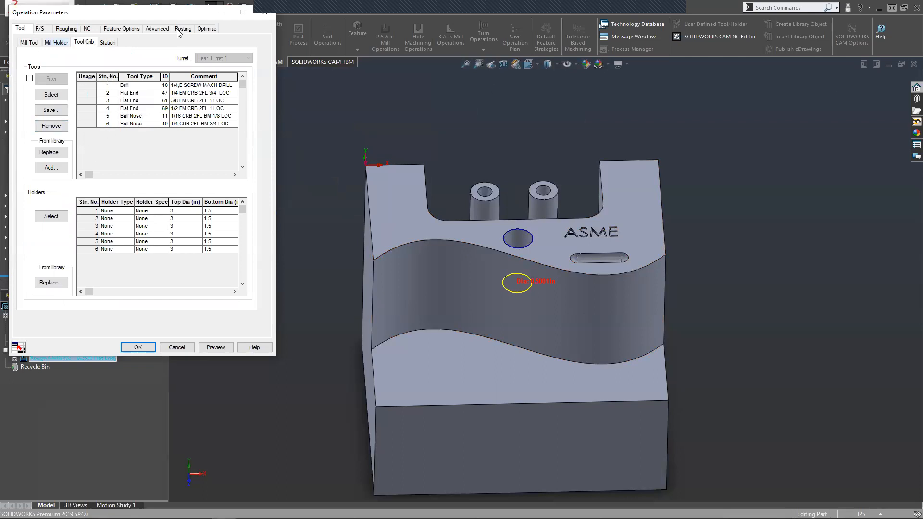
click(108, 42)
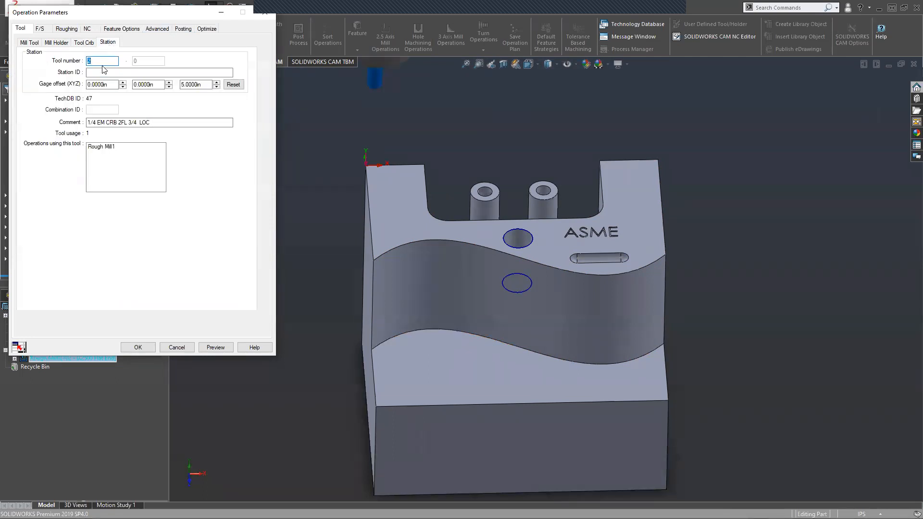
click(91, 44)
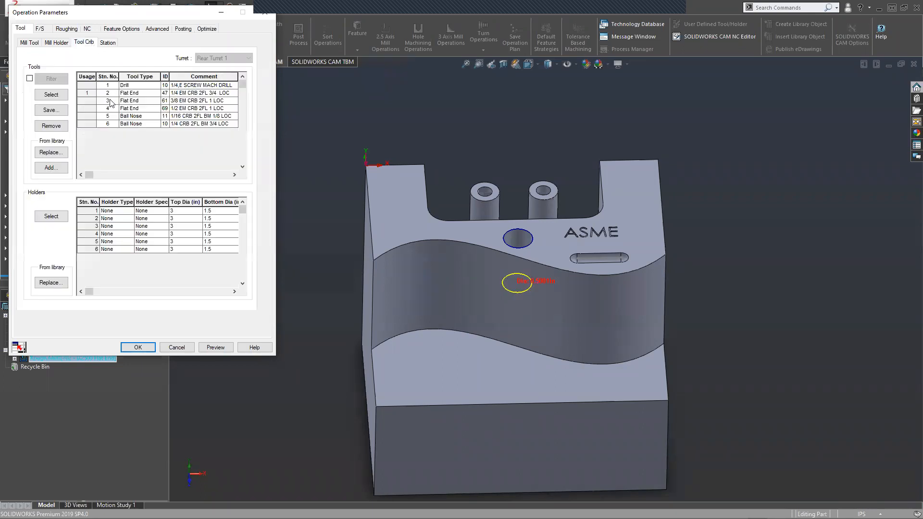
click(106, 43)
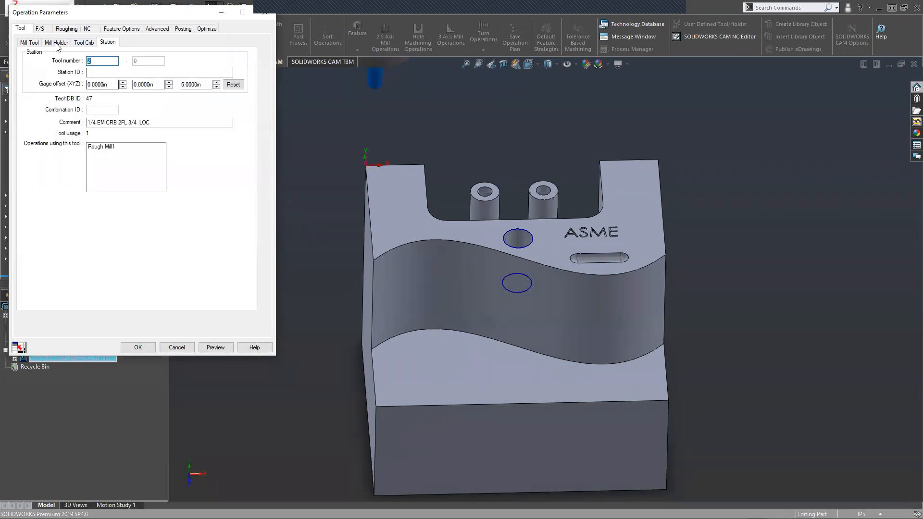
click(82, 43)
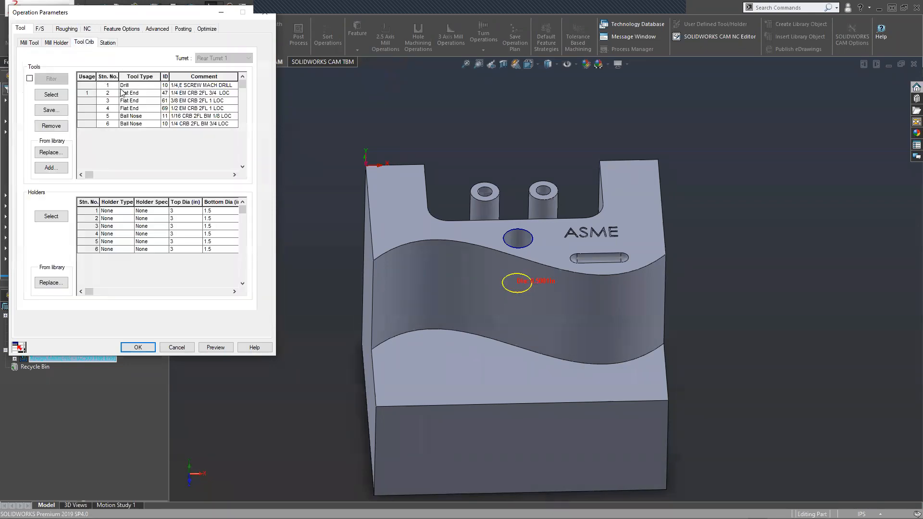
click(112, 45)
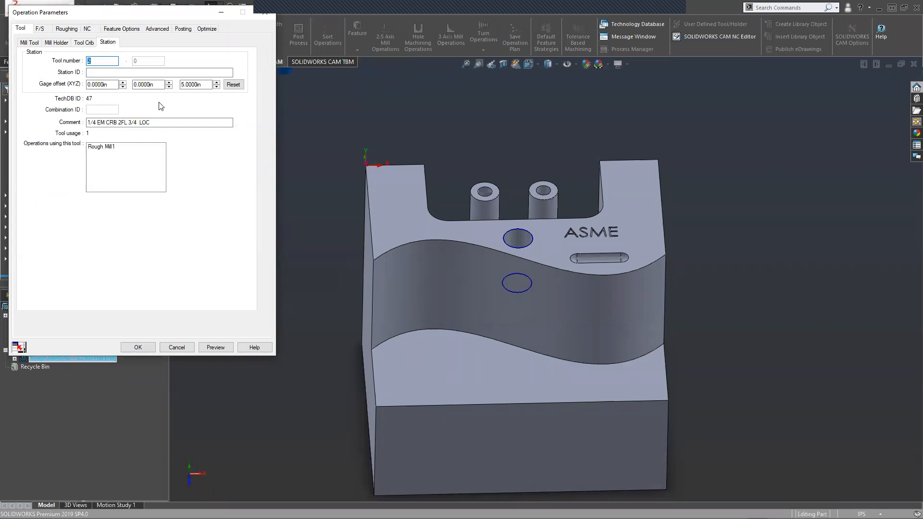
click(84, 42)
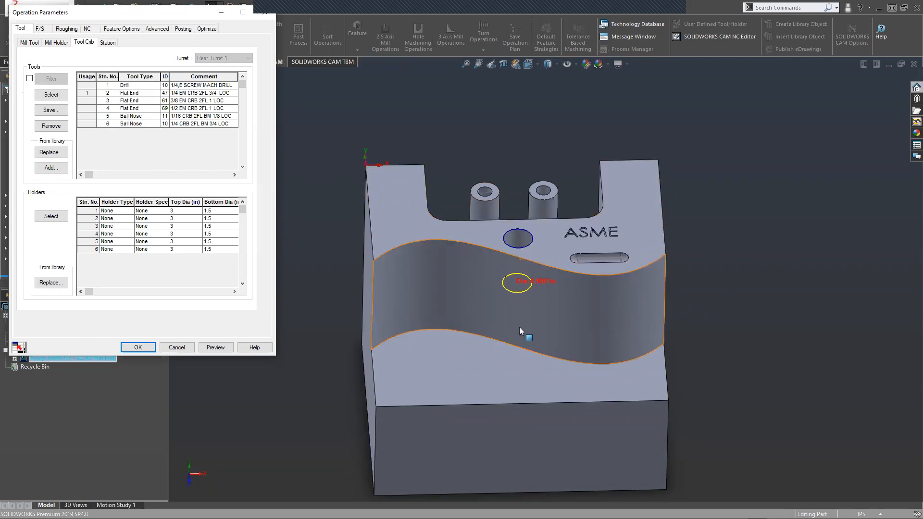
click(131, 349)
click(28, 43)
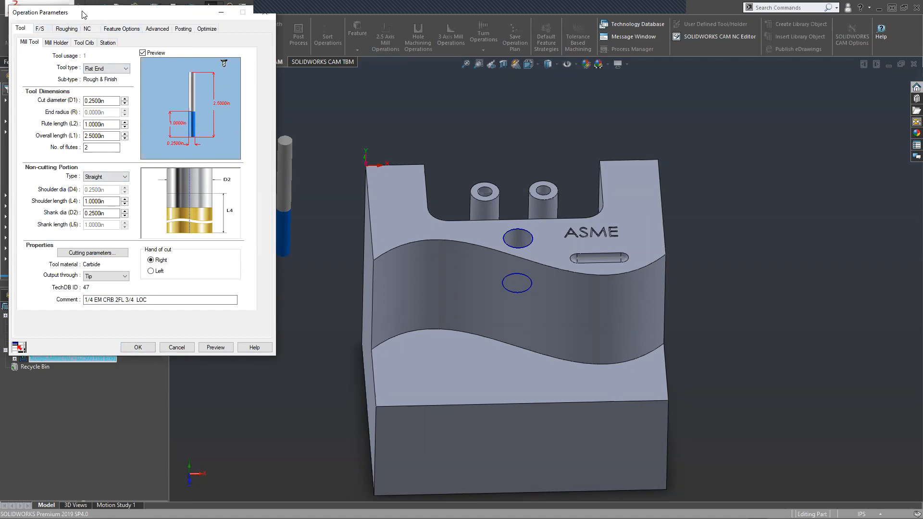
drag(82, 14, 87, 20)
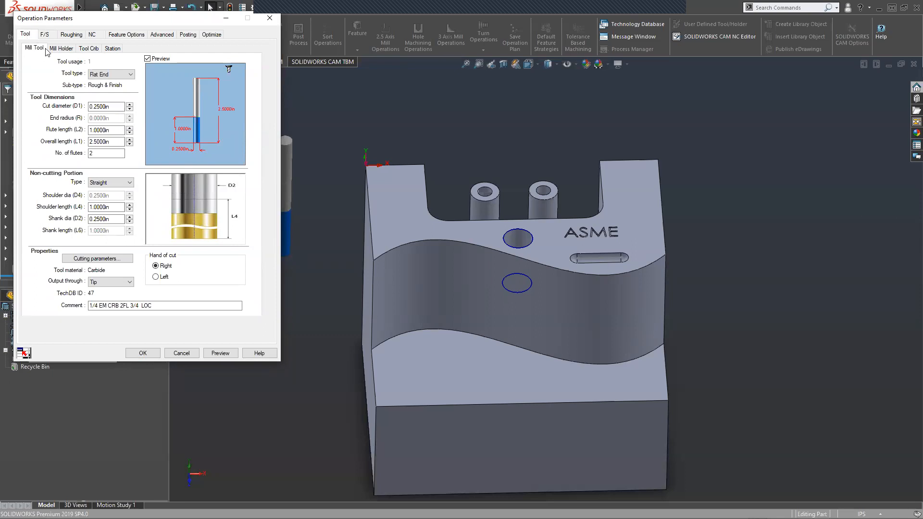
Define the Rough Mill operation's feeds and speeds by Operation, set the spindle SFM to 900, and accept the parameters.
click(44, 35)
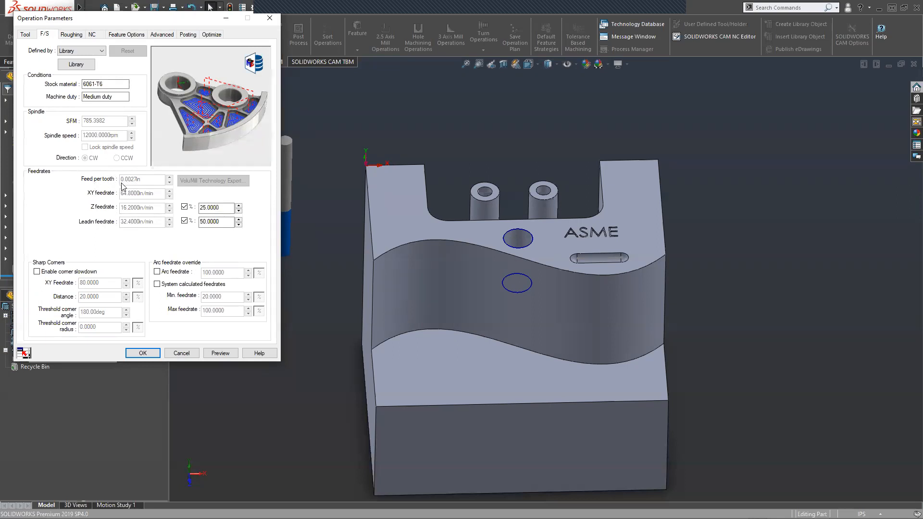
click(85, 52)
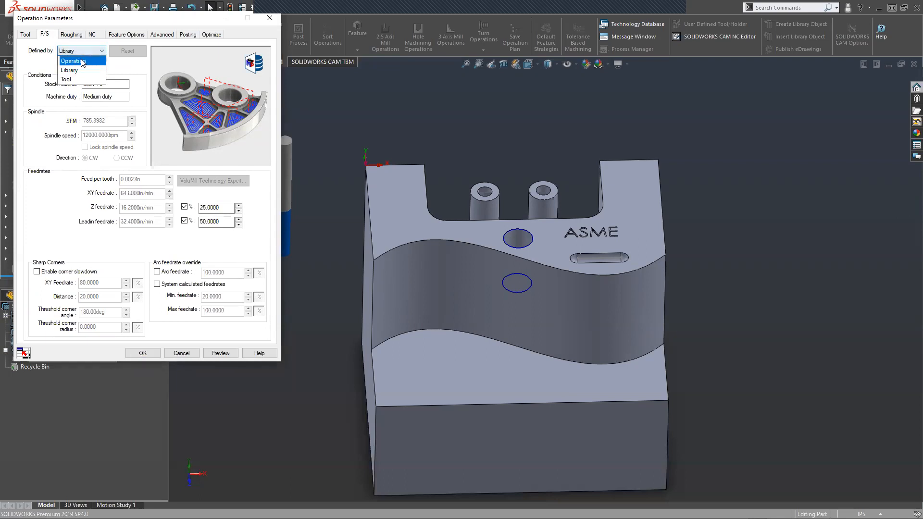
click(82, 62)
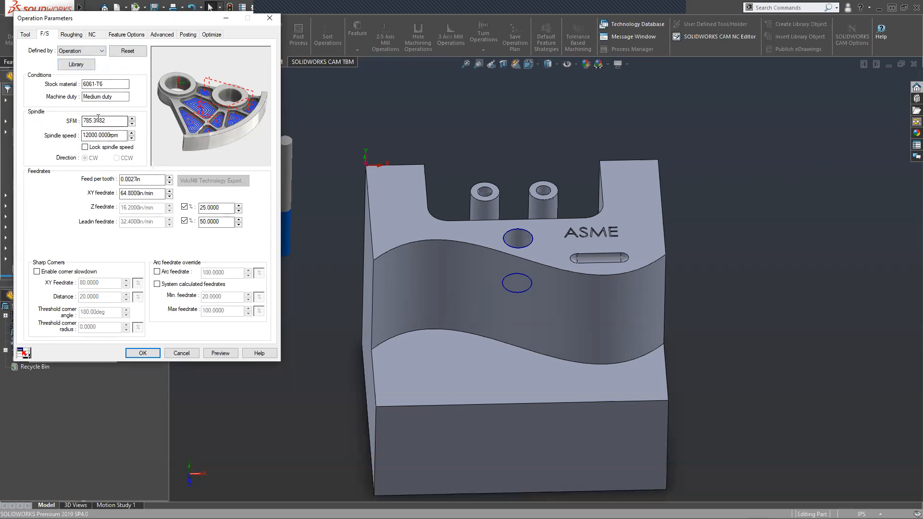
drag(110, 120, 81, 123)
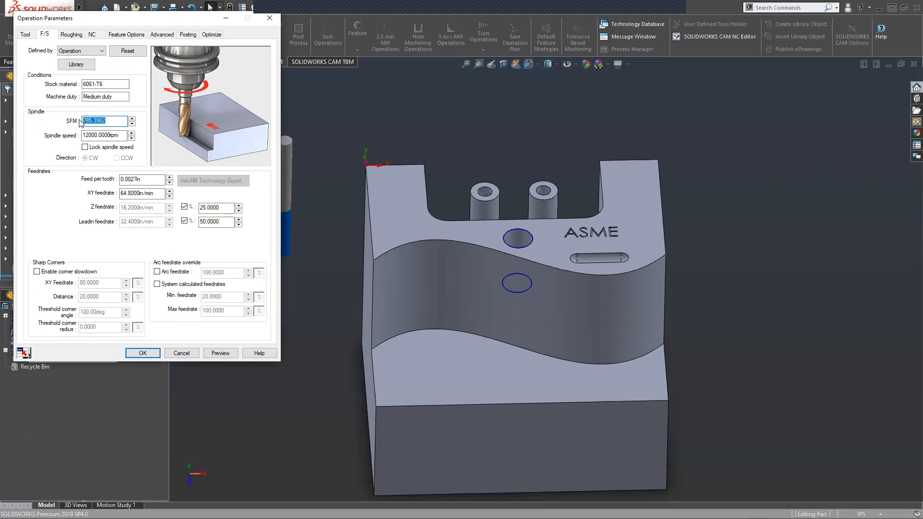
text(900)
key(Return)
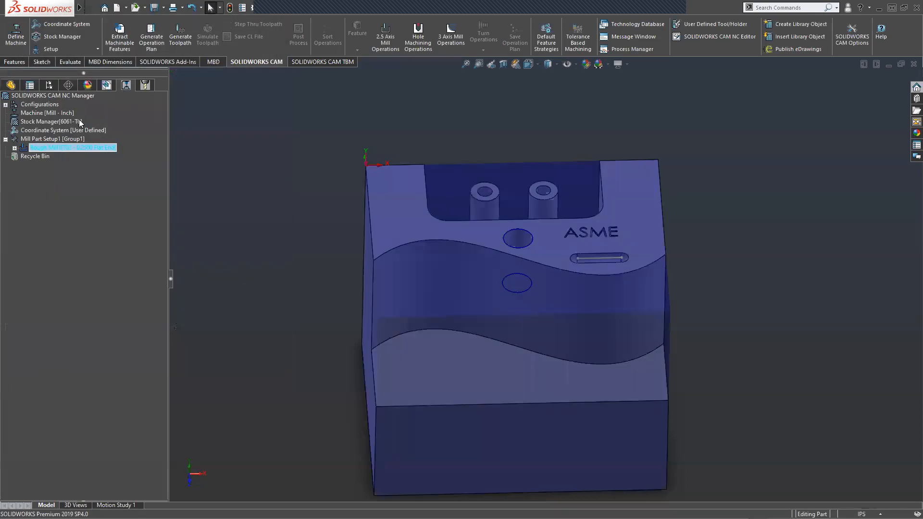
Reopen the Rough Mill operation's feeds and speeds and set the spindle SFM to 900.
right_click(54, 148)
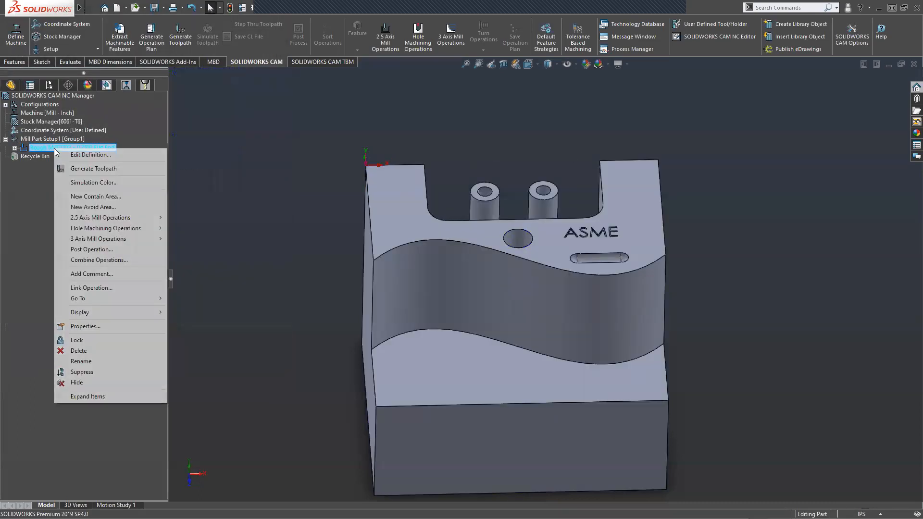
click(88, 155)
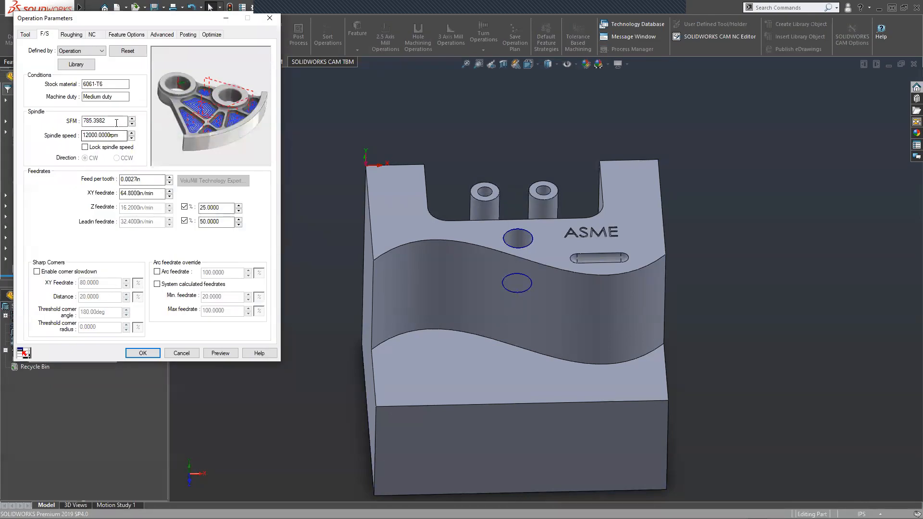
double_click(99, 123)
text(900)
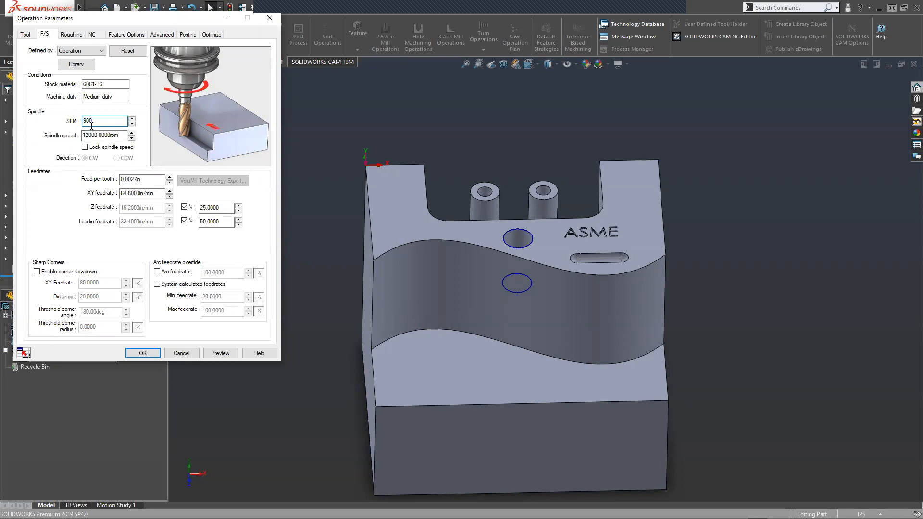
click(114, 136)
Define the Rough Mill feeds and speeds by Tool, and switch the definition back to Operation.
click(93, 51)
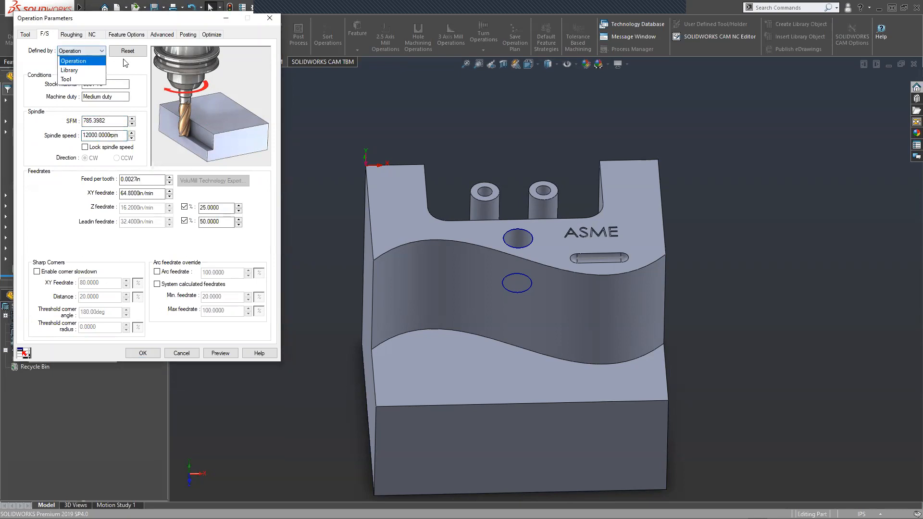
click(83, 80)
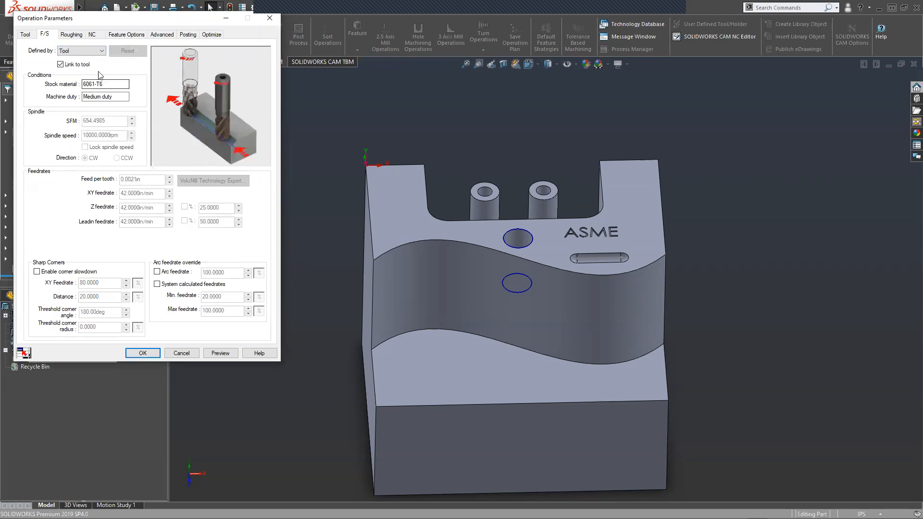
click(87, 53)
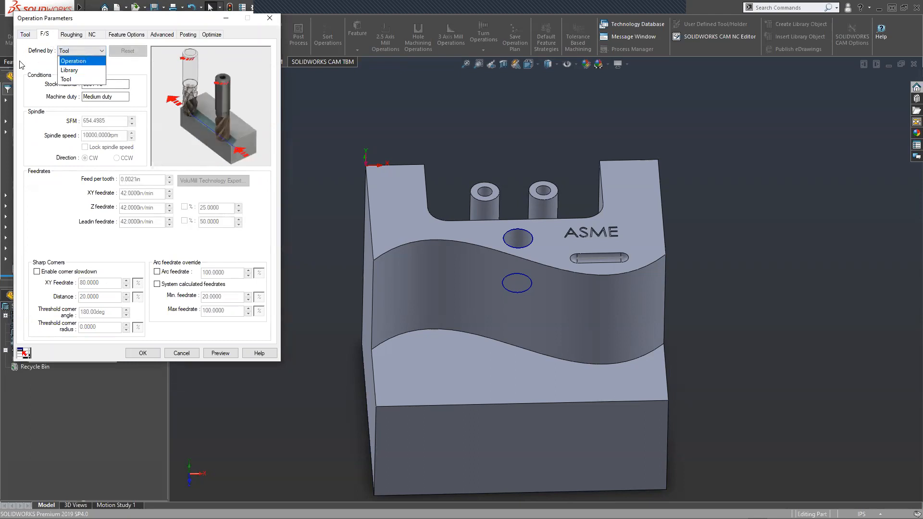
click(67, 61)
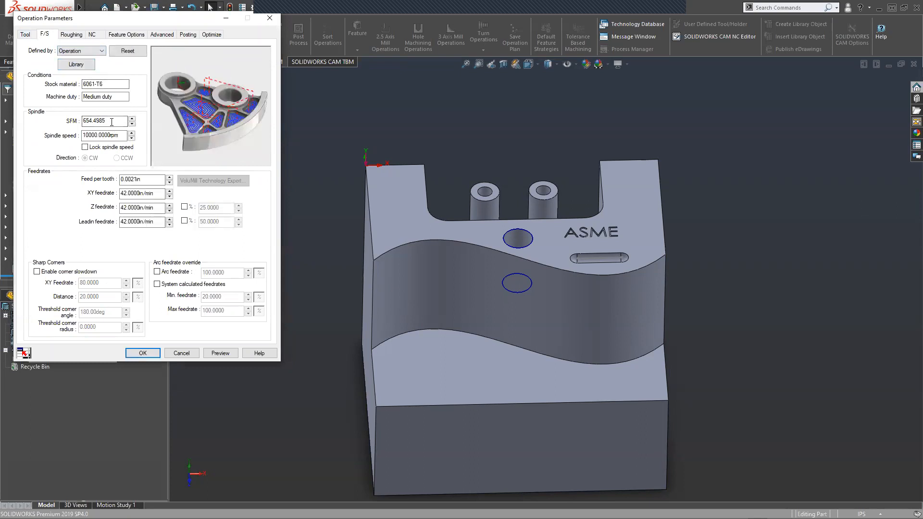
Set the Rough Mill spindle SFM to 800 and raise it to 900.
drag(112, 121, 84, 121)
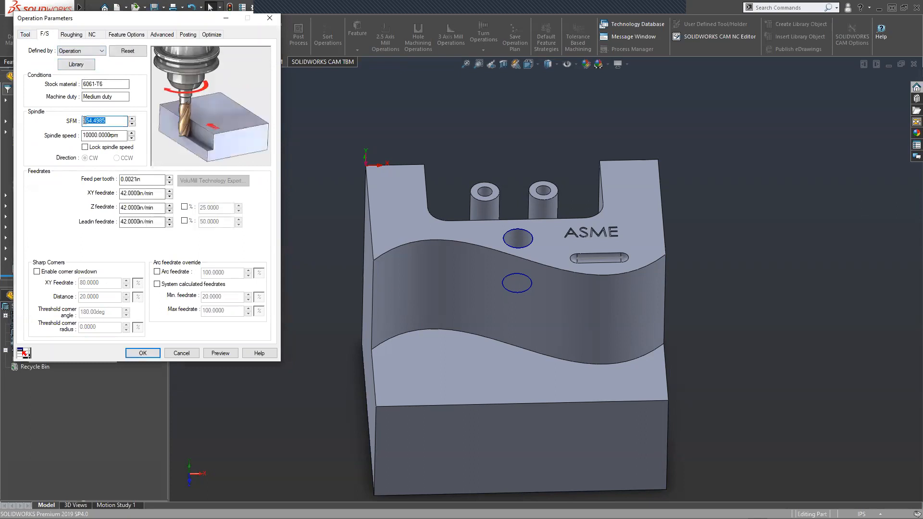
text(800)
click(113, 135)
double_click(111, 121)
text(90)
click(107, 136)
Examine the Rough Mill operation's SFM, machine duty and spindle speed settings.
double_click(101, 121)
drag(83, 96, 127, 97)
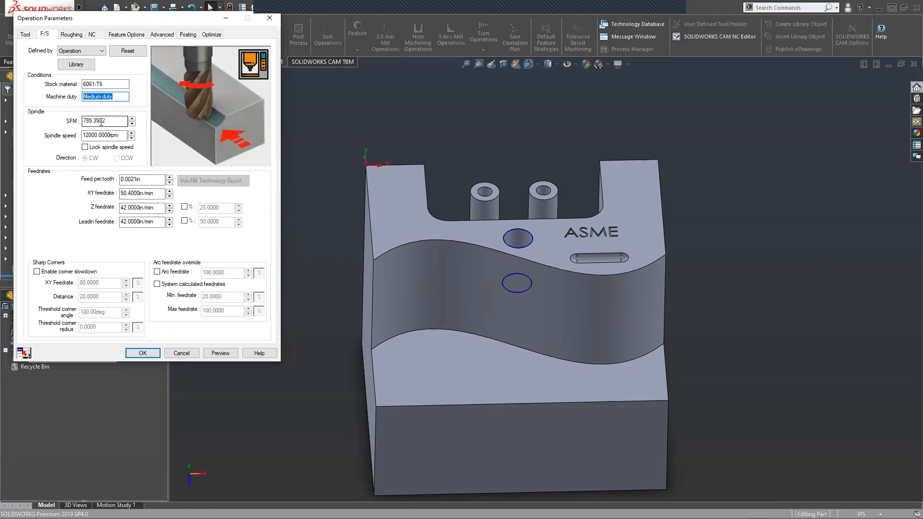
drag(122, 137, 9, 139)
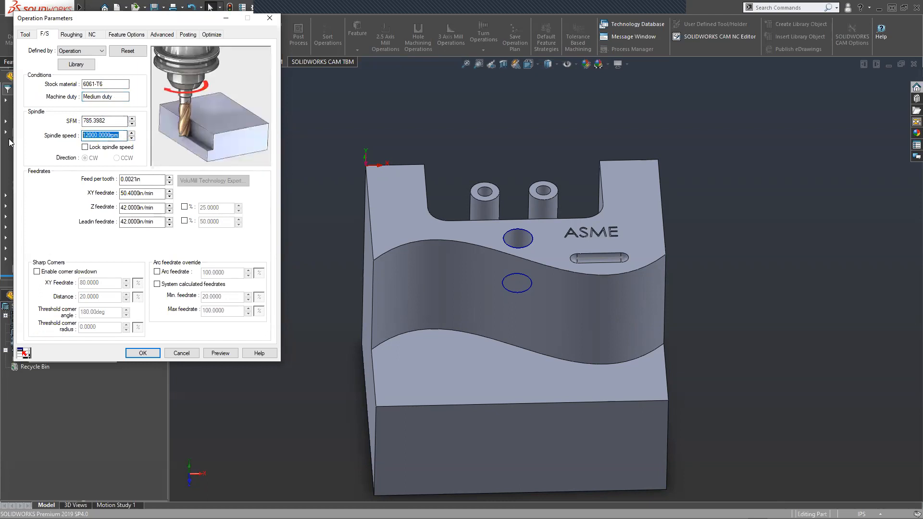
key(shift+Tab)
key(shift+Tab)
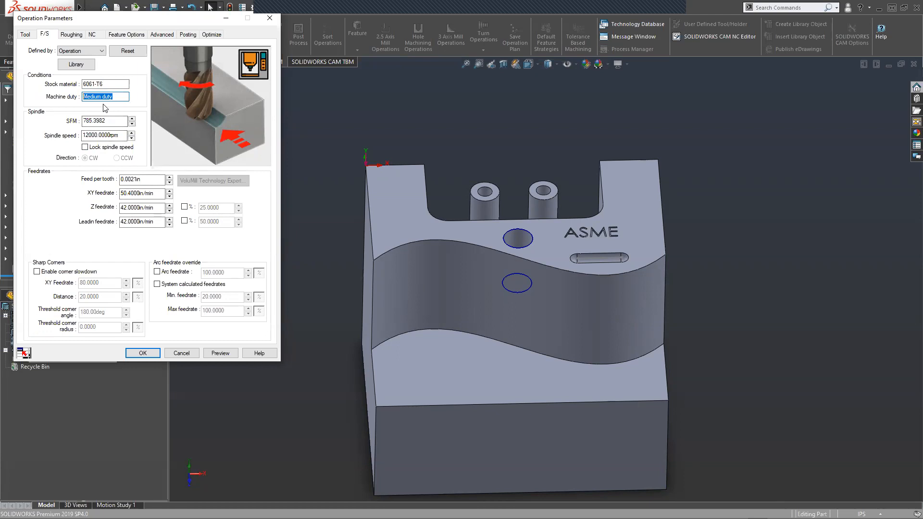
Set the Rough Mill feed per tooth to 0.003 in and accept the operation parameters.
click(137, 178)
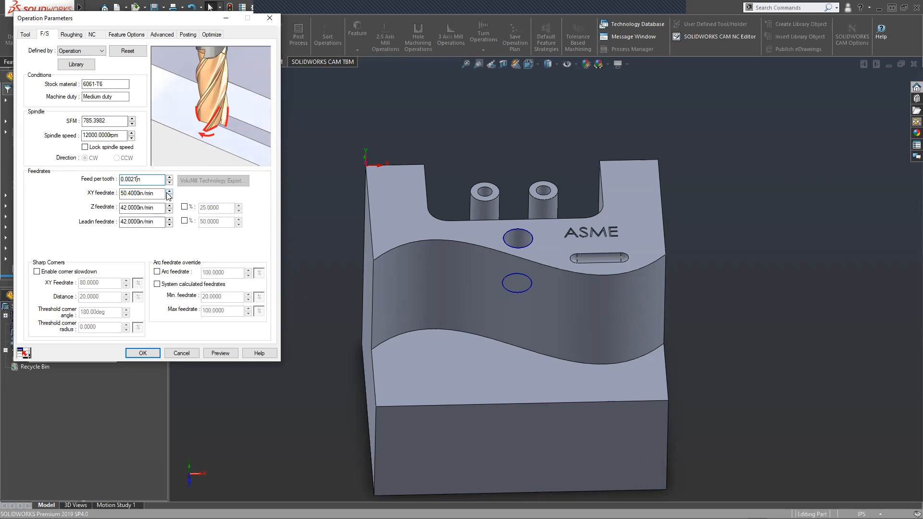
key(BackSpace)
key(BackSpace)
text(3)
key(Return)
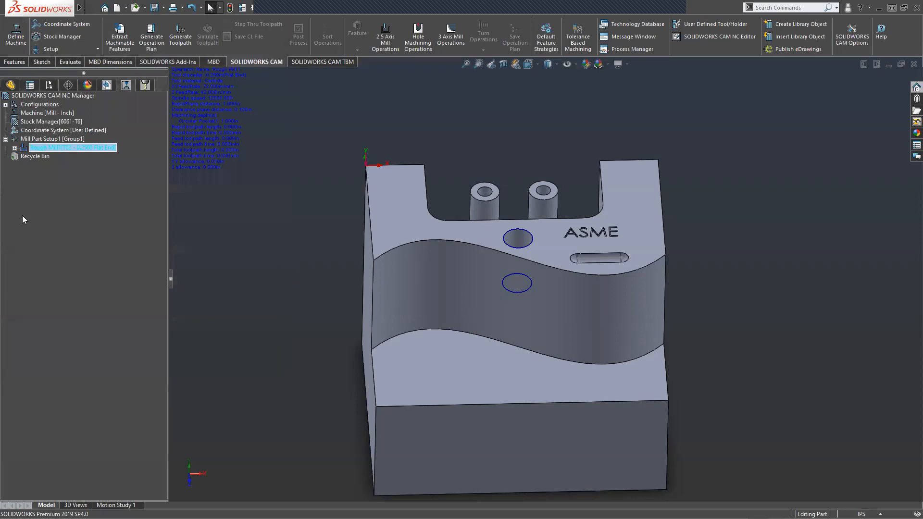
Reopen the Rough Mill operation's definition and check the XY feedrate.
right_click(36, 146)
click(56, 152)
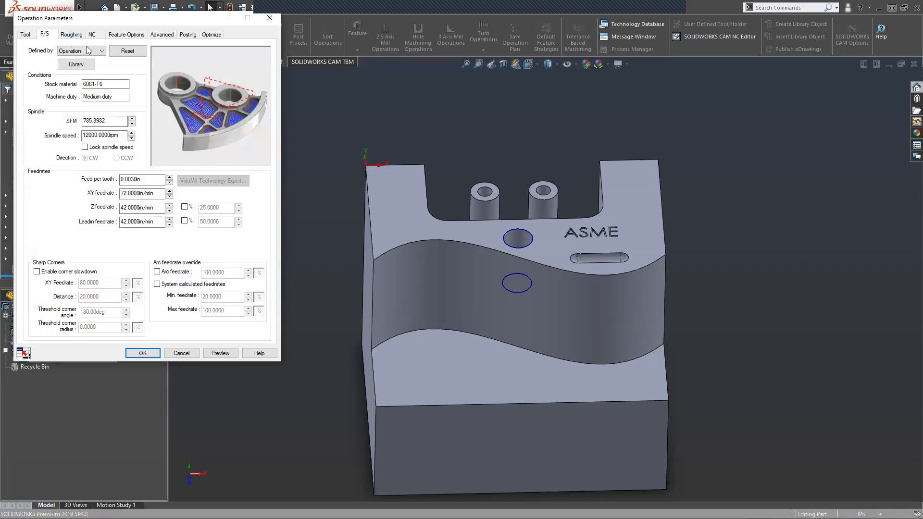
double_click(125, 193)
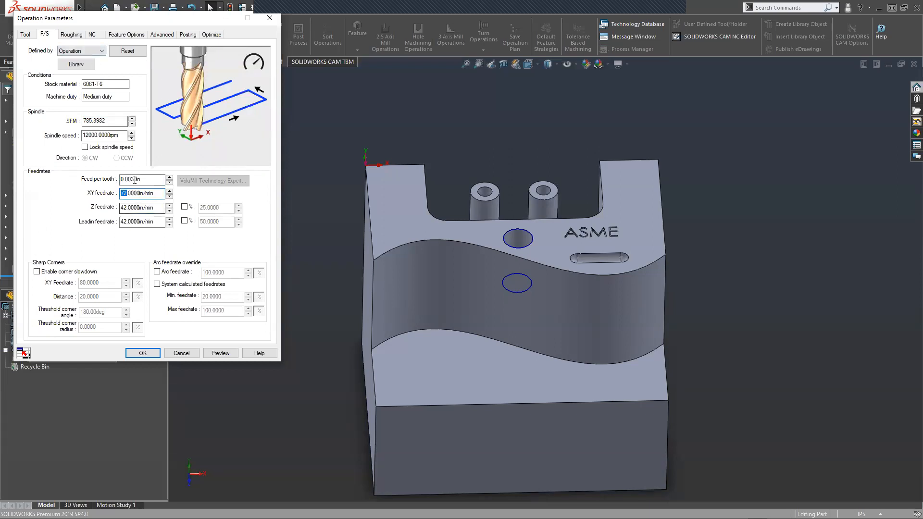
Compare the Pocket Out, Pocket In and Zig pocketing patterns in the Rough Mill roughing parameters.
click(70, 35)
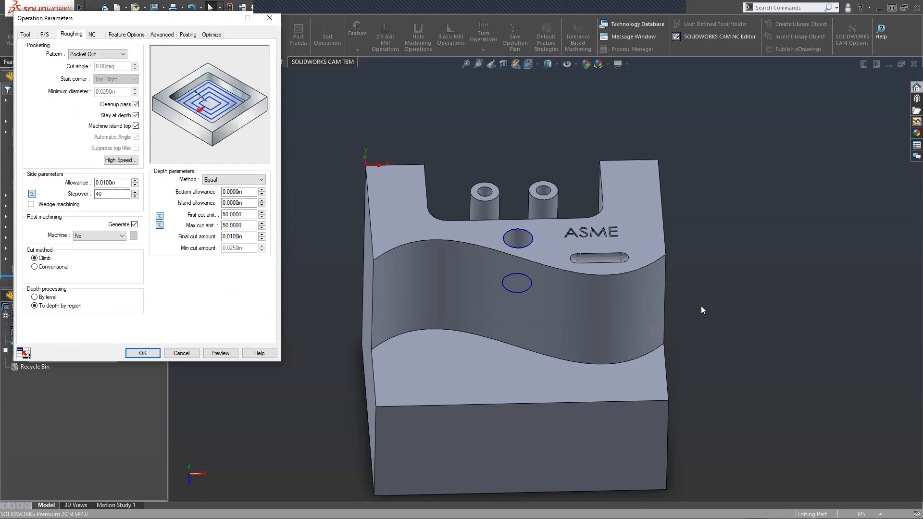
click(100, 54)
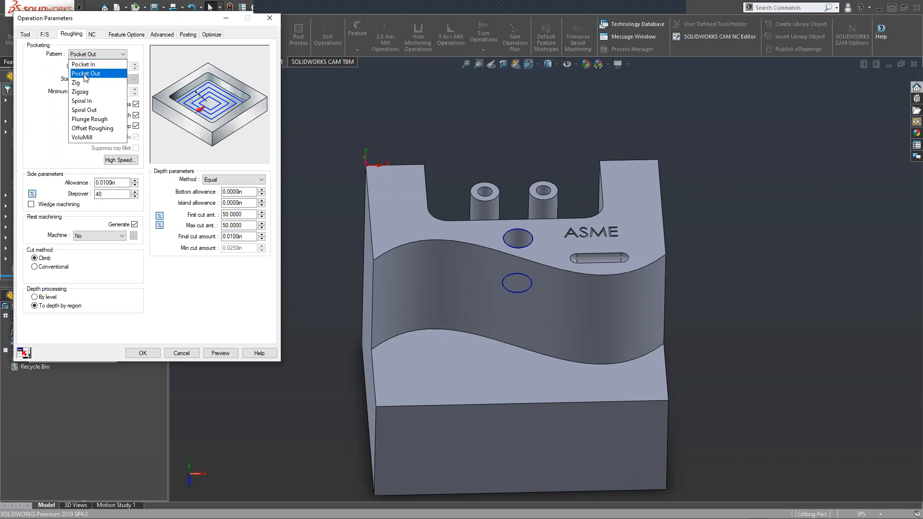
click(87, 75)
click(94, 55)
click(91, 64)
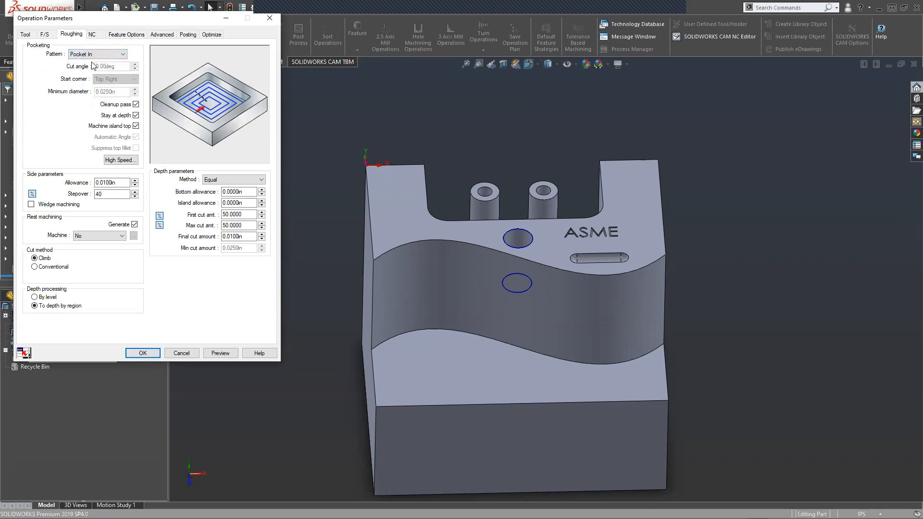
click(95, 53)
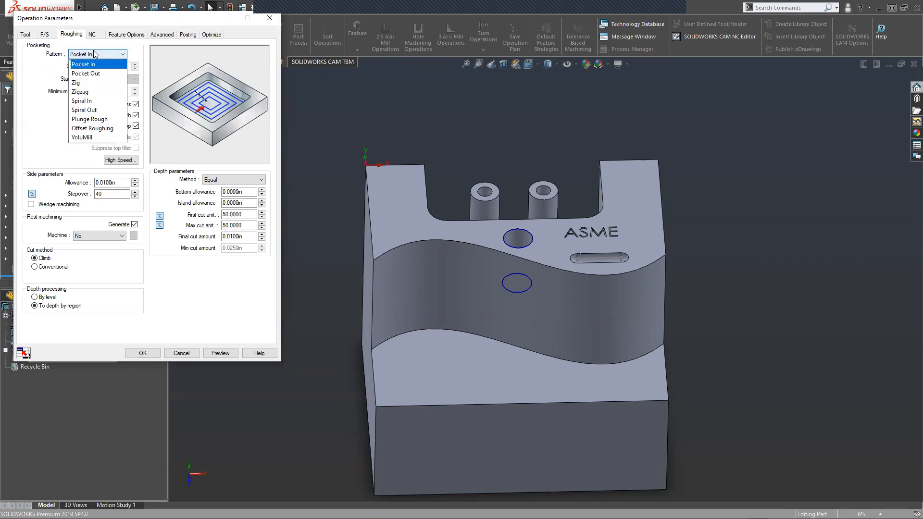
click(89, 85)
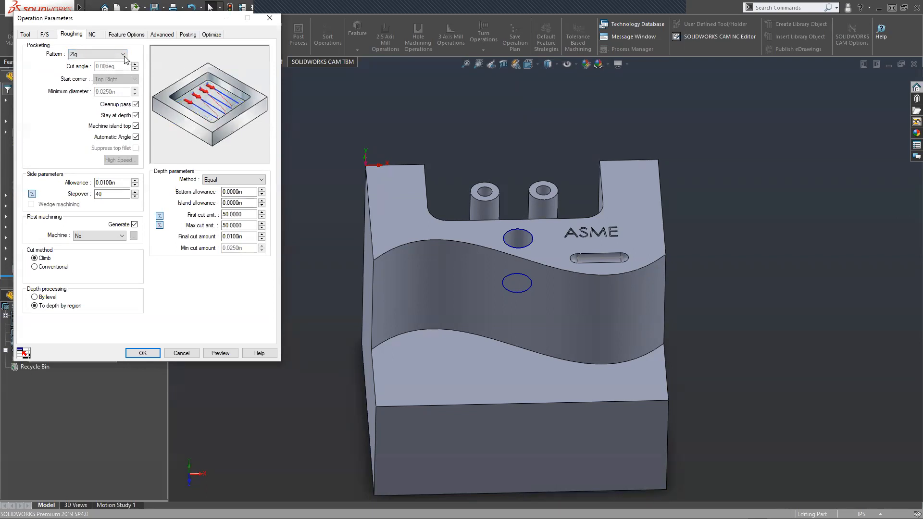
Try the Zigzag and Spiral In pocketing patterns, and return the pattern to Pocket In.
click(96, 54)
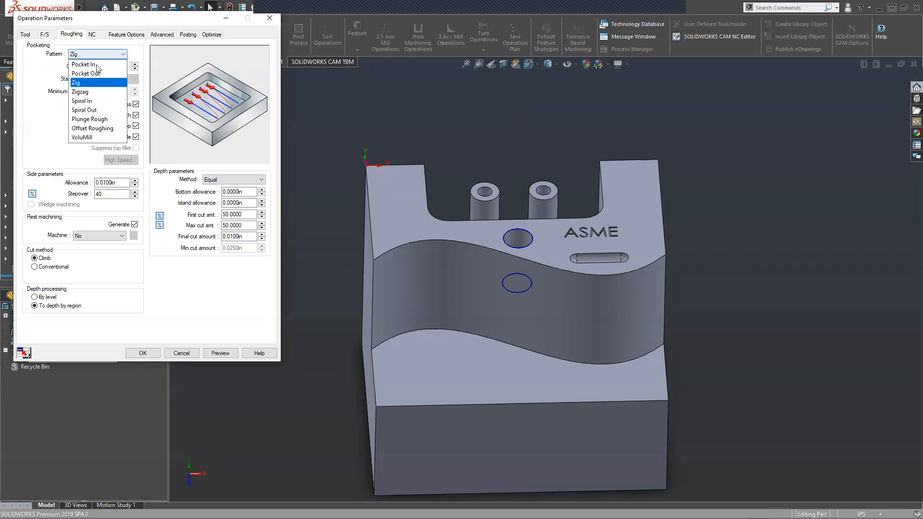
click(94, 91)
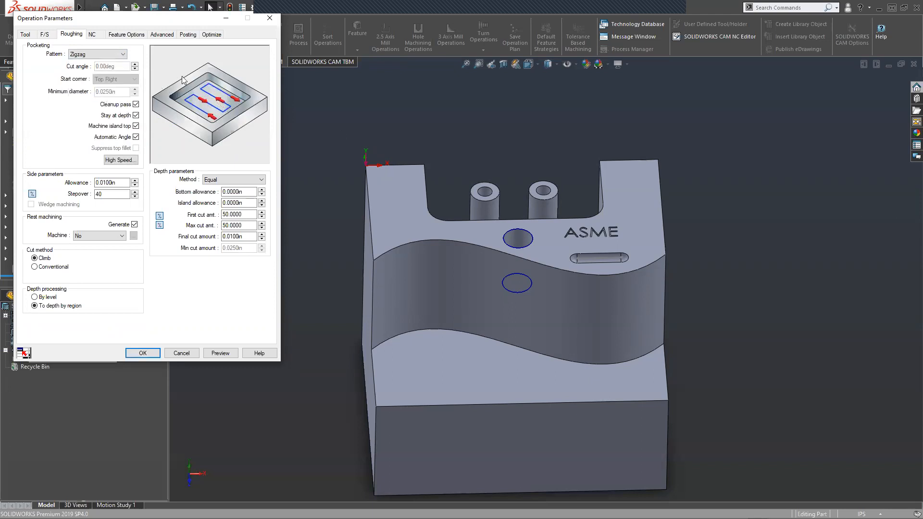
click(99, 55)
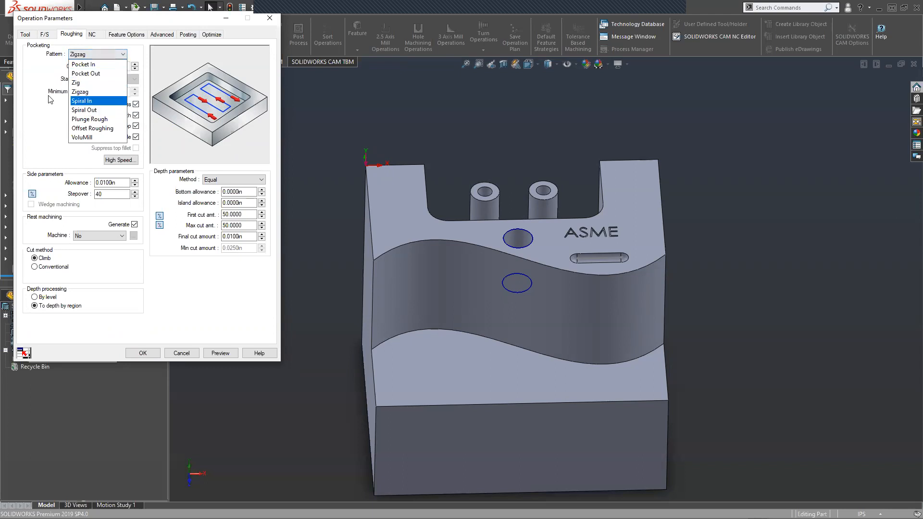
click(82, 101)
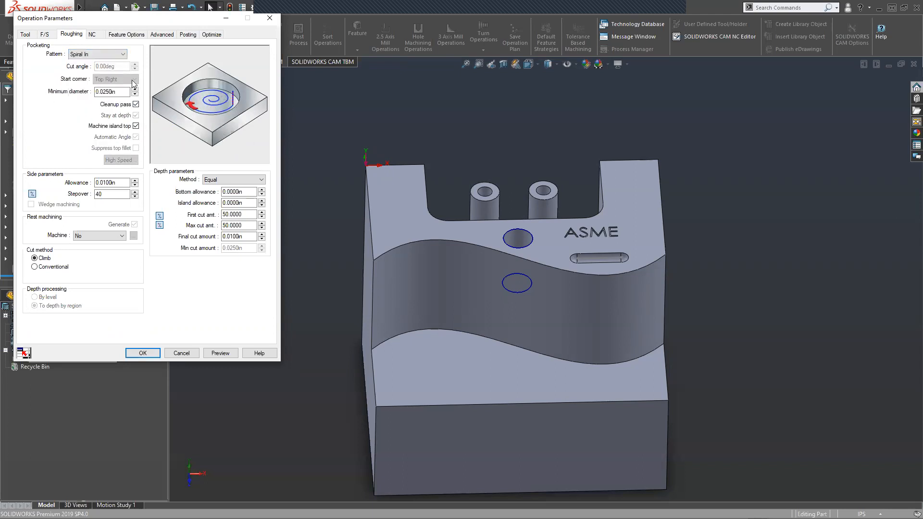
click(101, 56)
click(99, 64)
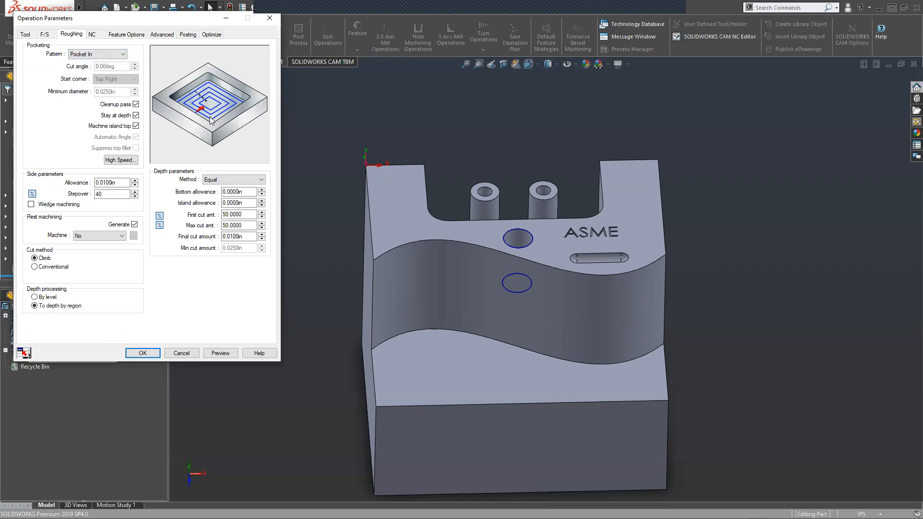
Try the Spiral Out, Plunge Rough and Offset Roughing pocketing patterns for the Rough Mill operation.
click(88, 54)
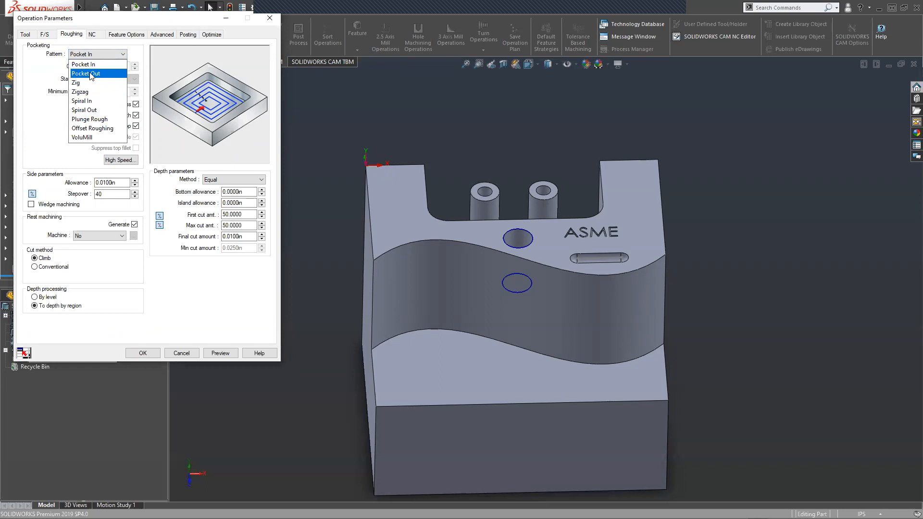
click(88, 111)
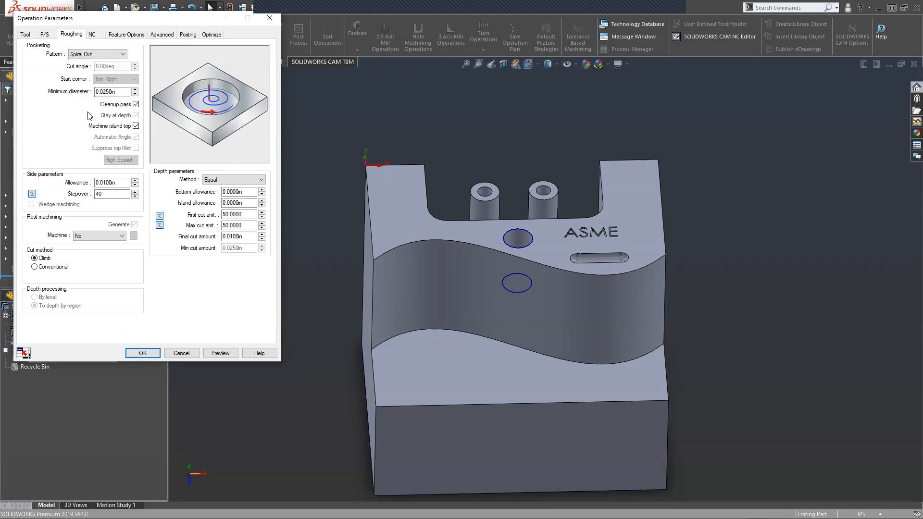
click(97, 55)
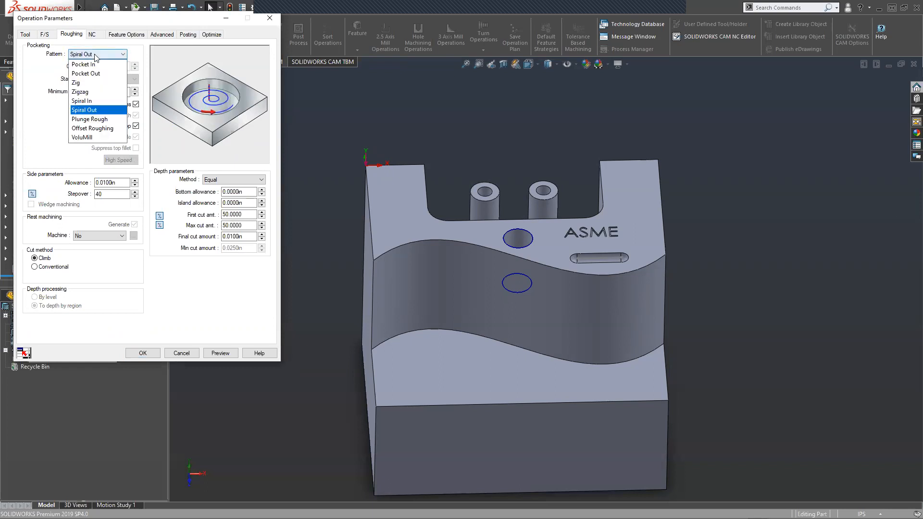
click(98, 120)
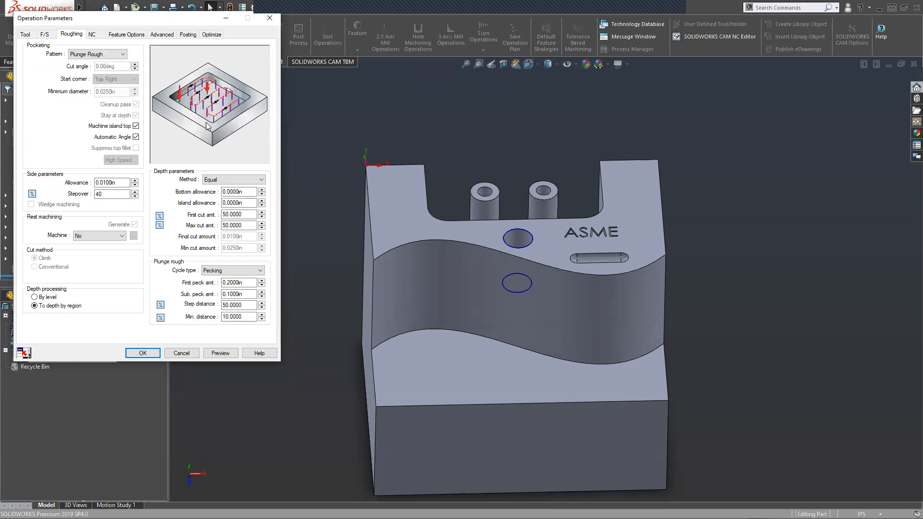
click(107, 53)
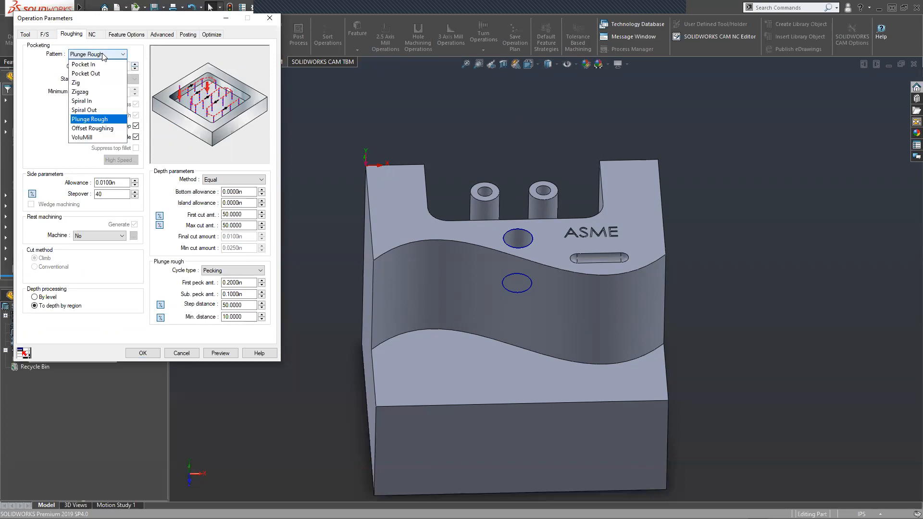
click(103, 129)
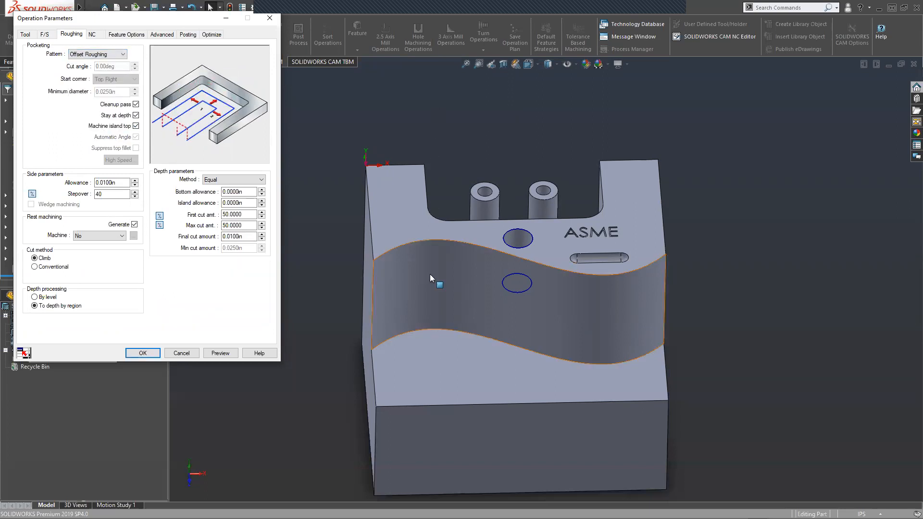
Try the VoluMill pocketing pattern for the Rough Mill operation, declining the VoluMill Technology Expert review.
click(110, 54)
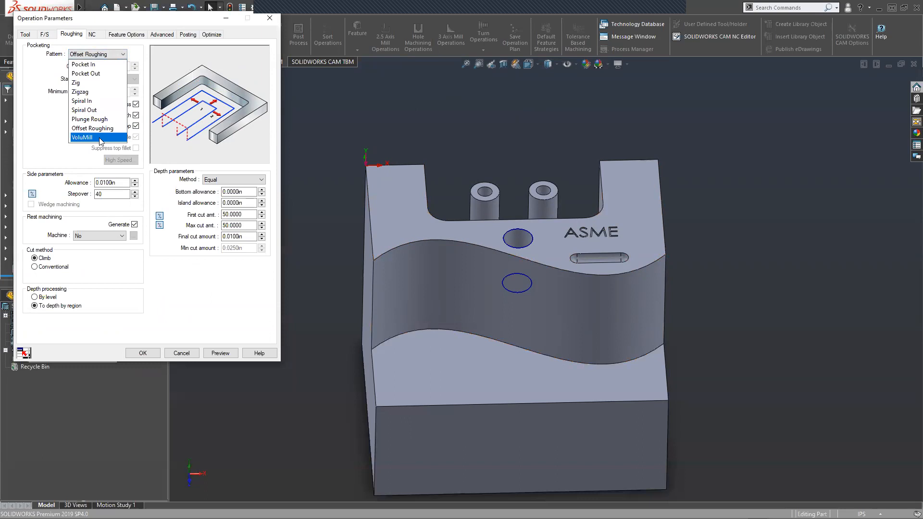
click(100, 137)
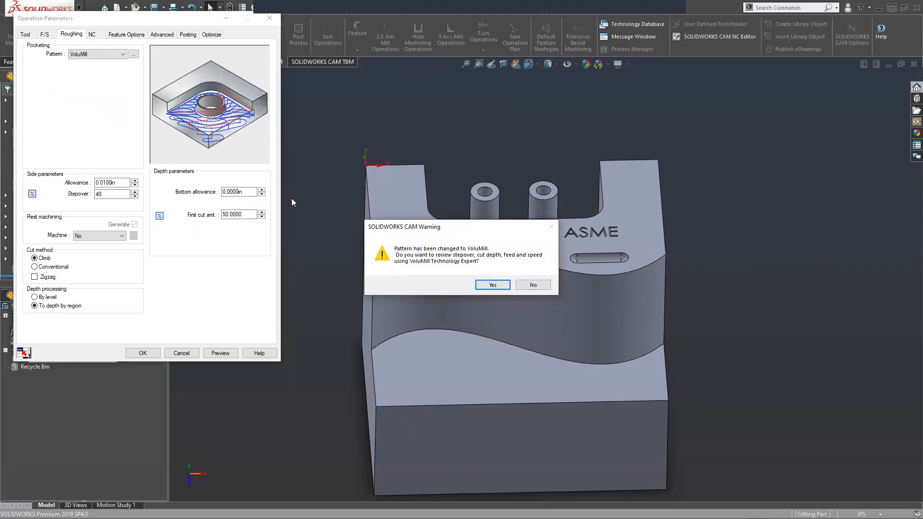
click(533, 286)
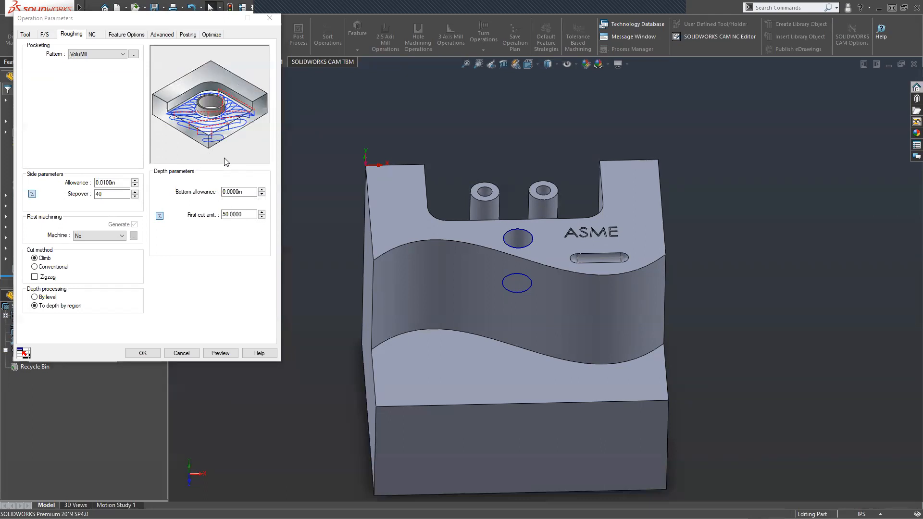
Compare the Zigzag pocketing pattern with VoluMill by switching to Zigzag and back, again skipping the Technology Expert review.
click(109, 55)
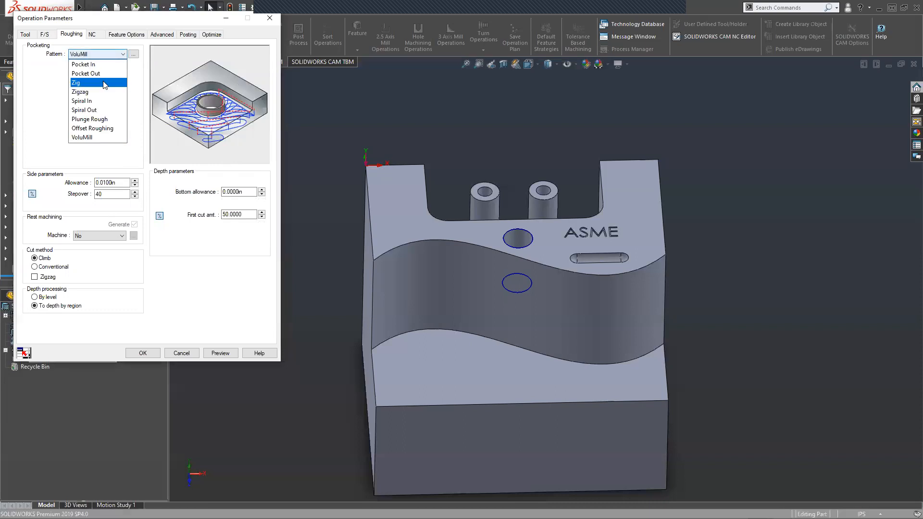
click(96, 91)
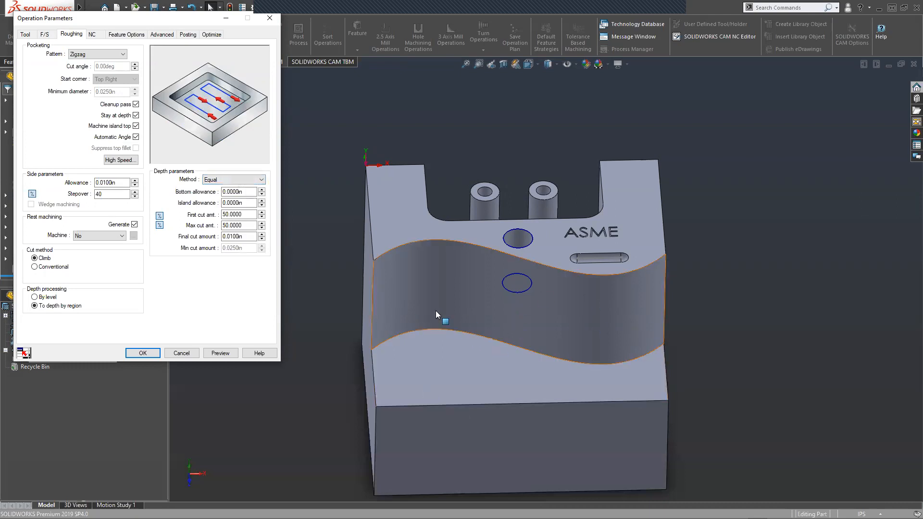
click(84, 54)
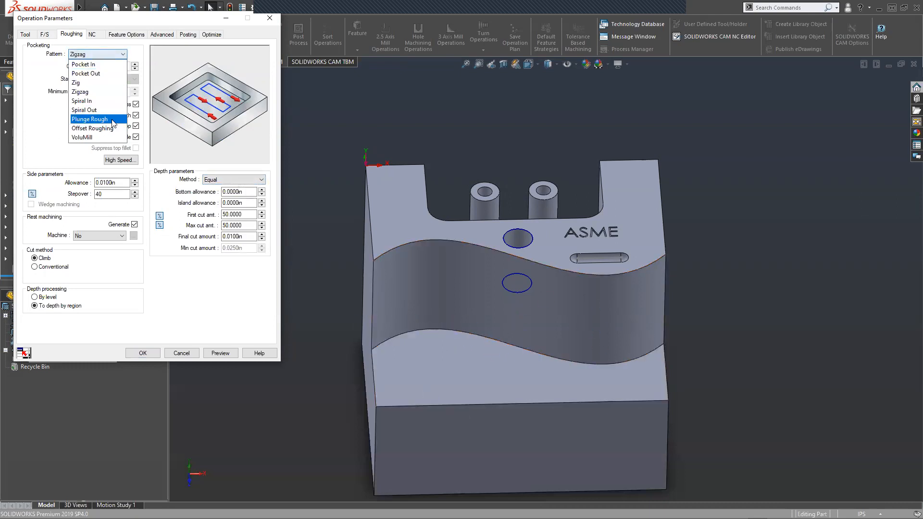
click(110, 137)
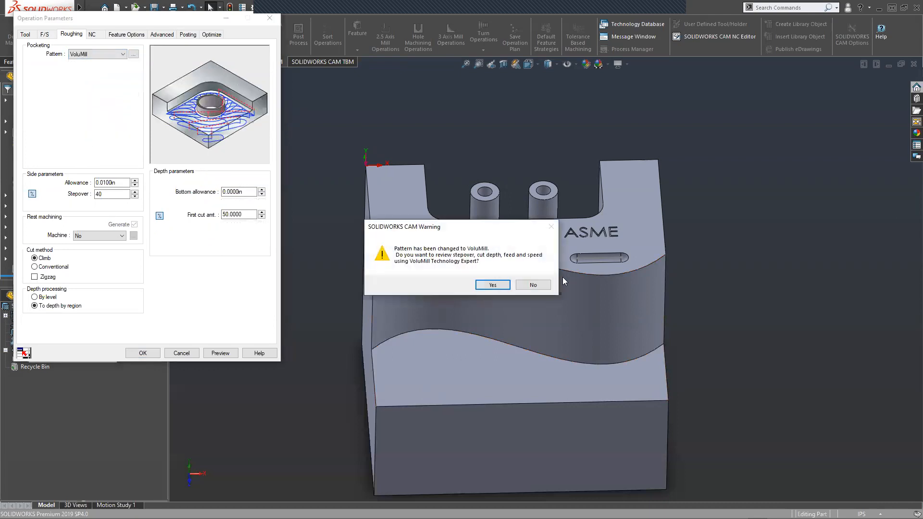
click(544, 286)
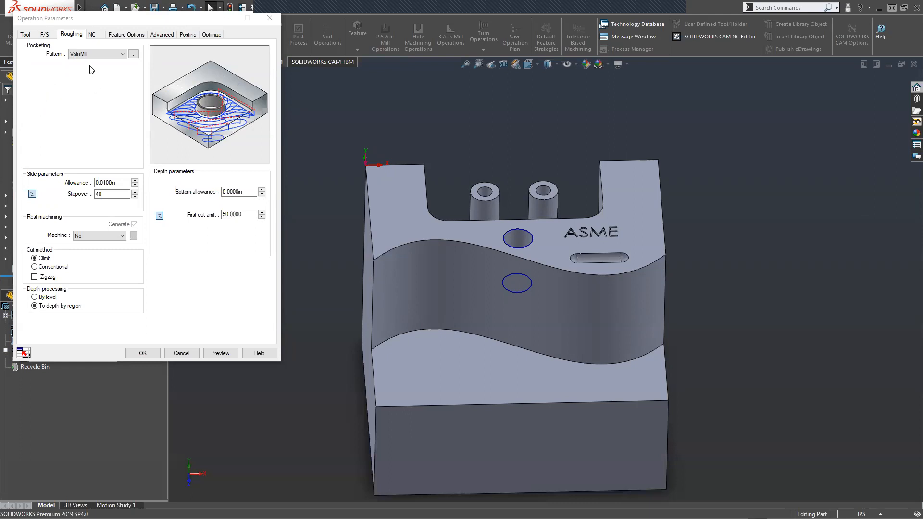
Set the Rough Mill operation's pocketing pattern to Pocket In and reopen the list of available patterns.
click(96, 53)
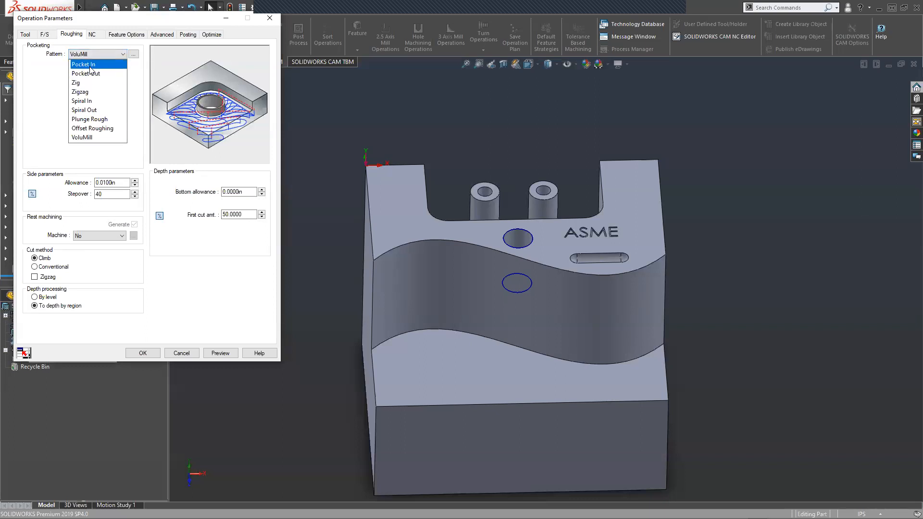
click(90, 66)
click(96, 56)
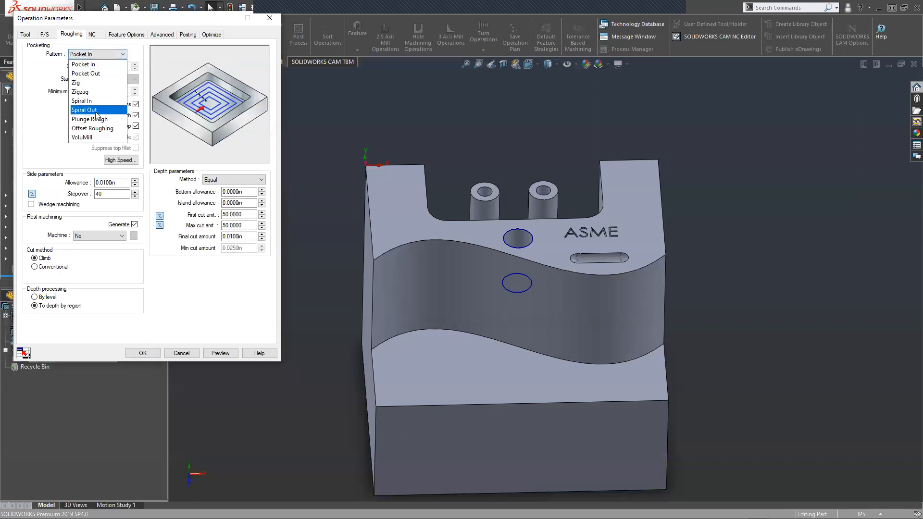
Set the roughing operation's pocketing pattern to Spiral Out.
click(95, 110)
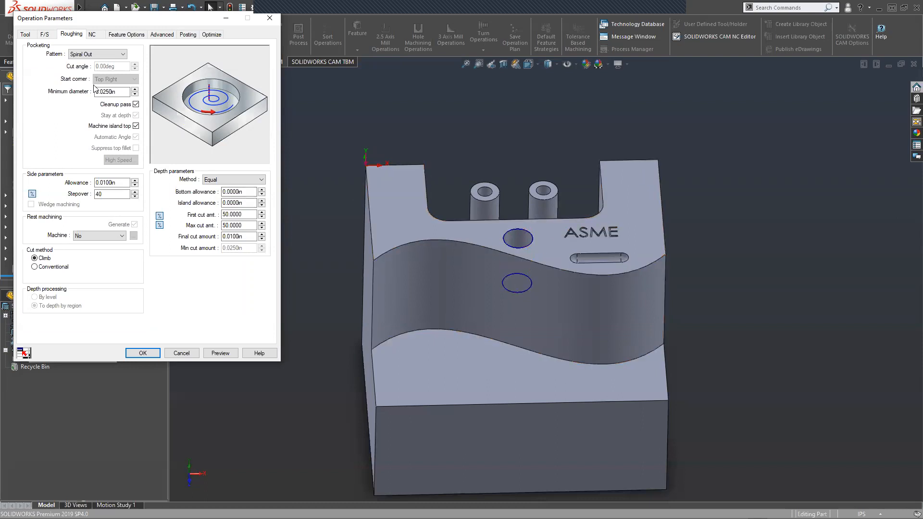
click(89, 55)
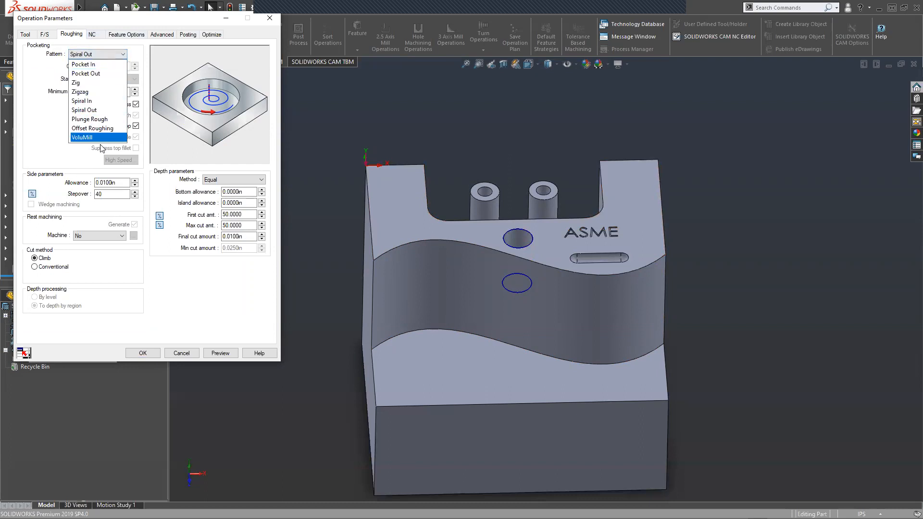
click(111, 54)
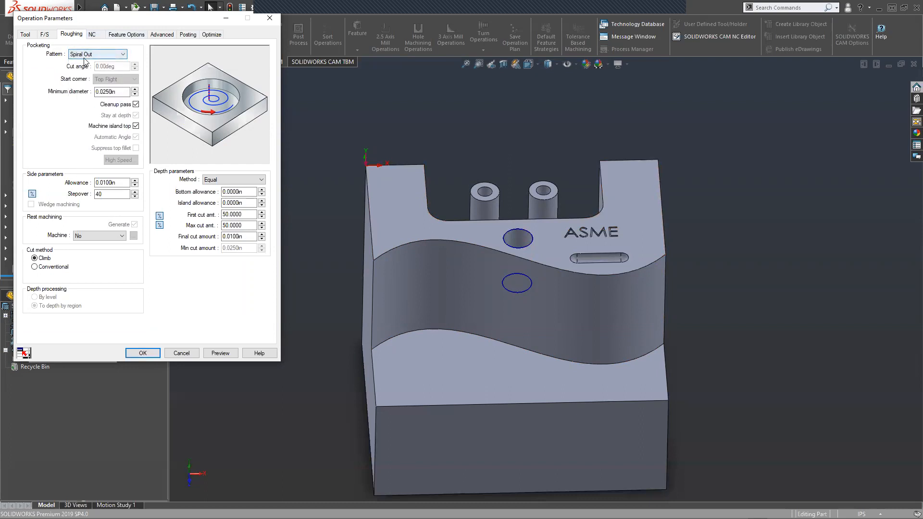
Examine the minimum diameter, stepover and depth method settings of the Spiral Out roughing operation.
click(108, 93)
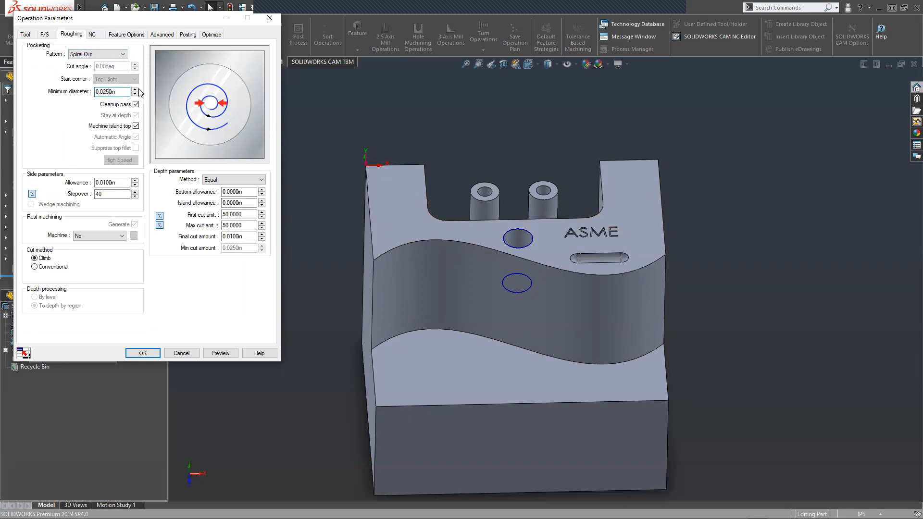
key(BackSpace)
double_click(102, 194)
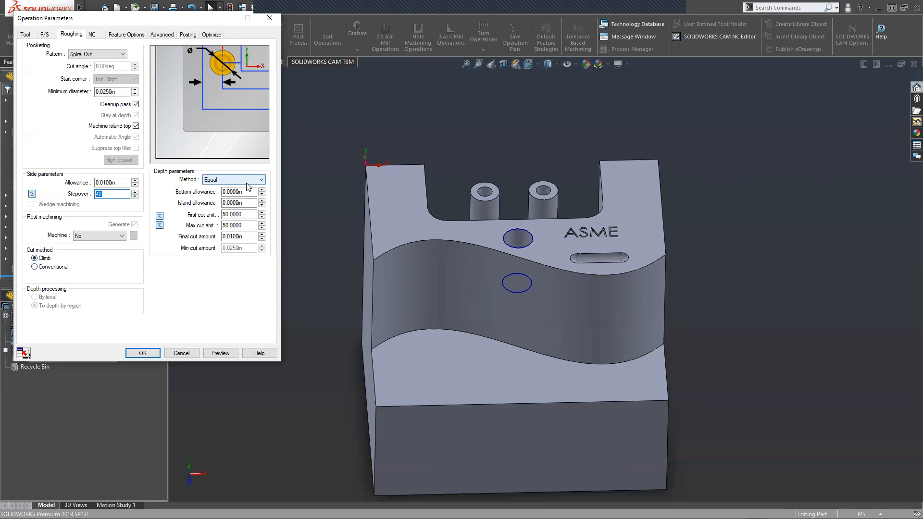
click(229, 181)
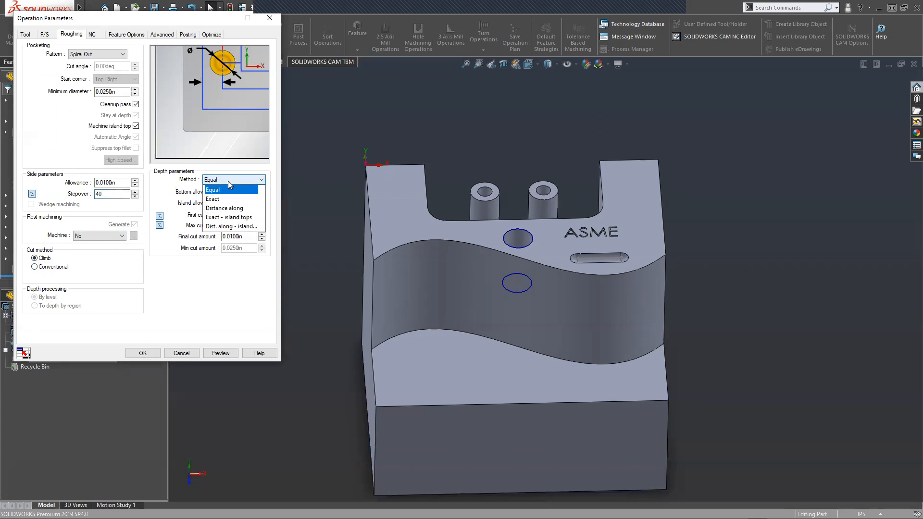
click(219, 190)
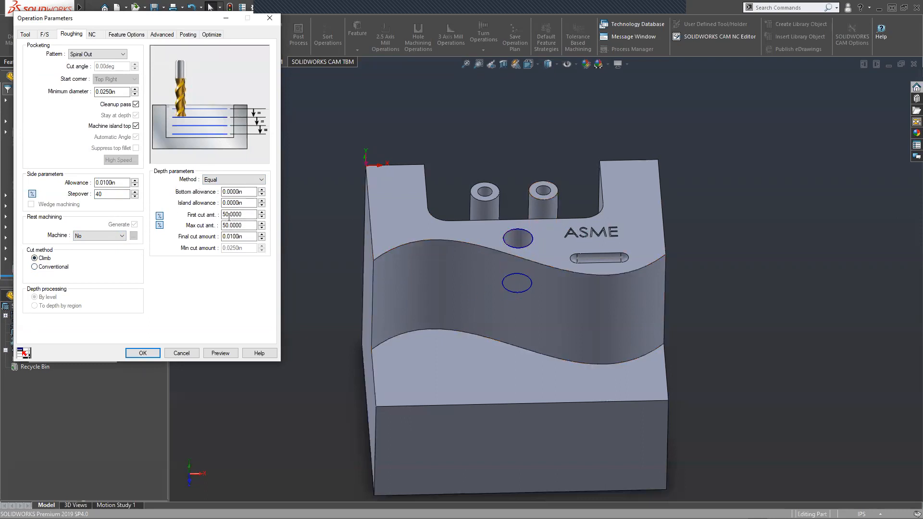
Switch the first cut amount from a tool-diameter percentage to a fixed distance and back to a percentage.
click(159, 216)
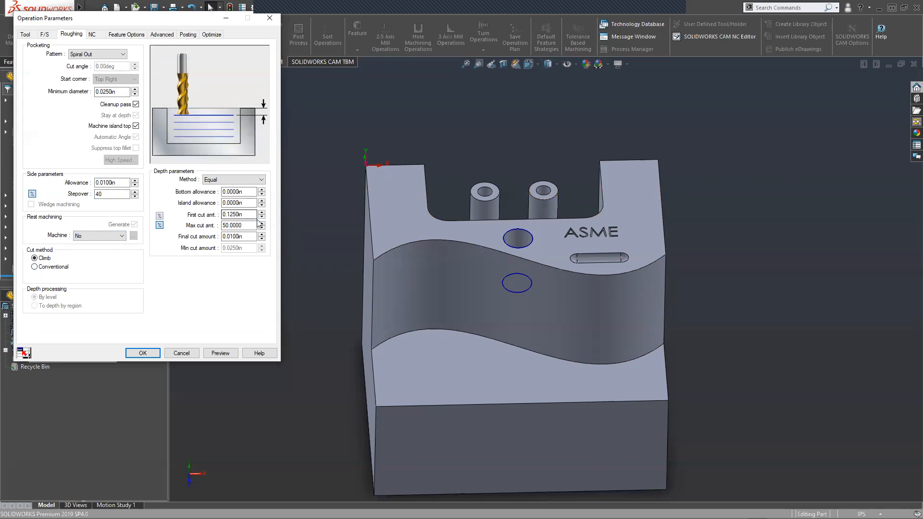
click(232, 216)
click(159, 216)
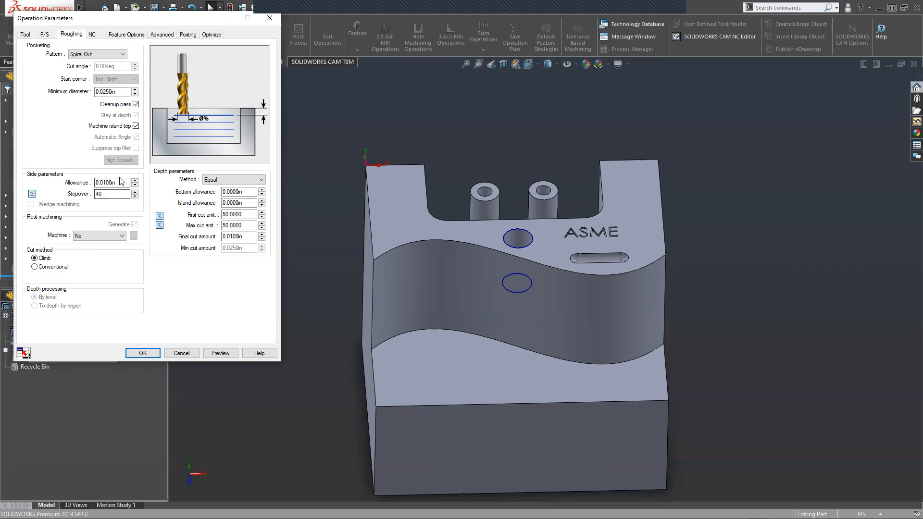
Examine the side allowance, maximum and final cut amounts, and how the Equal depth method distributes the cuts.
click(94, 183)
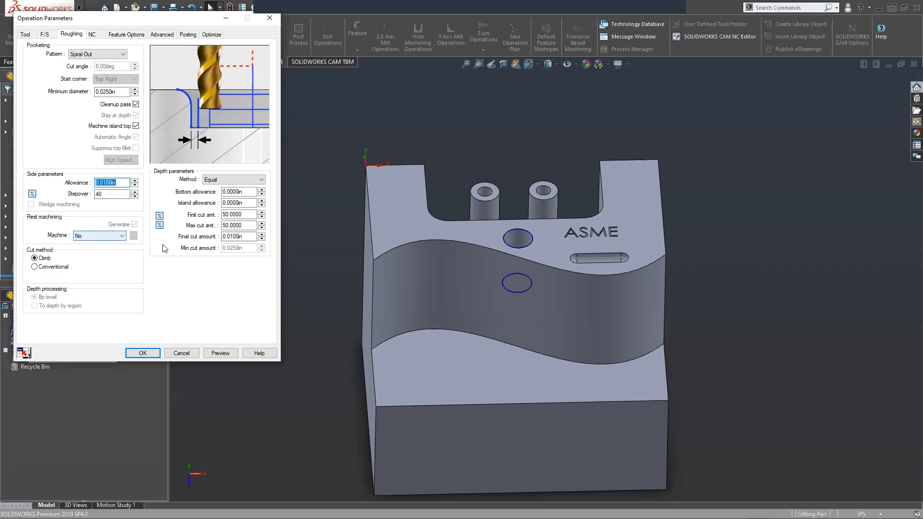
click(241, 236)
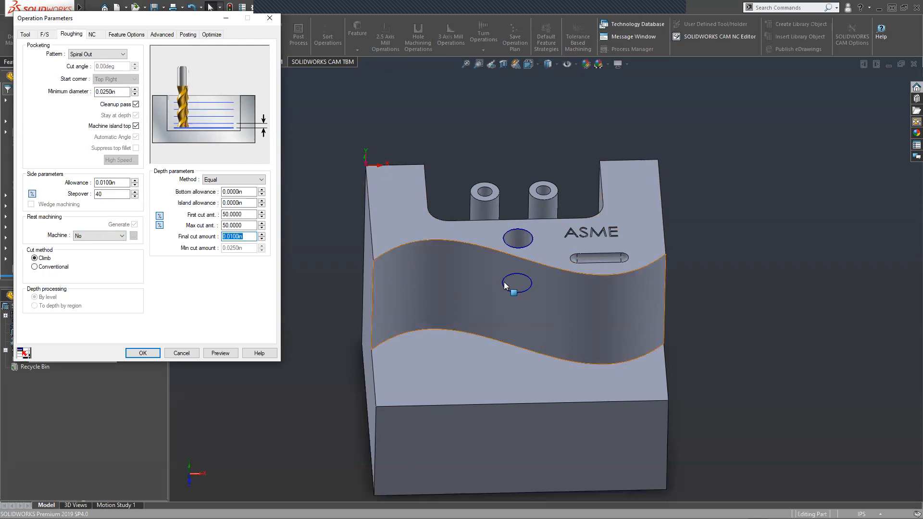
click(216, 184)
click(215, 190)
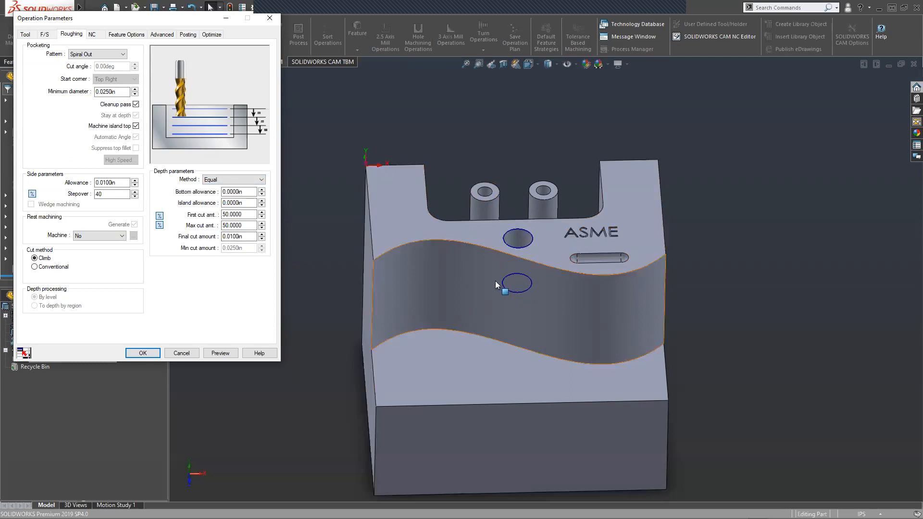
double_click(236, 226)
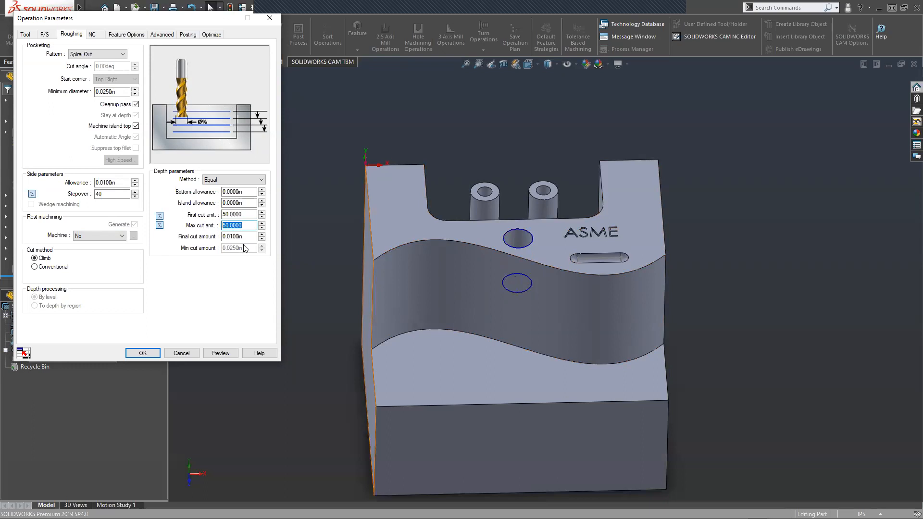
key(Tab)
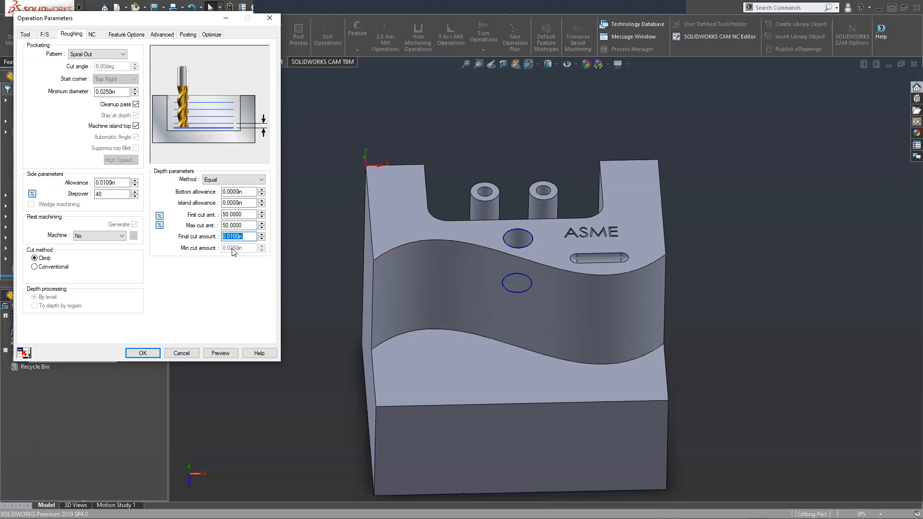
click(223, 179)
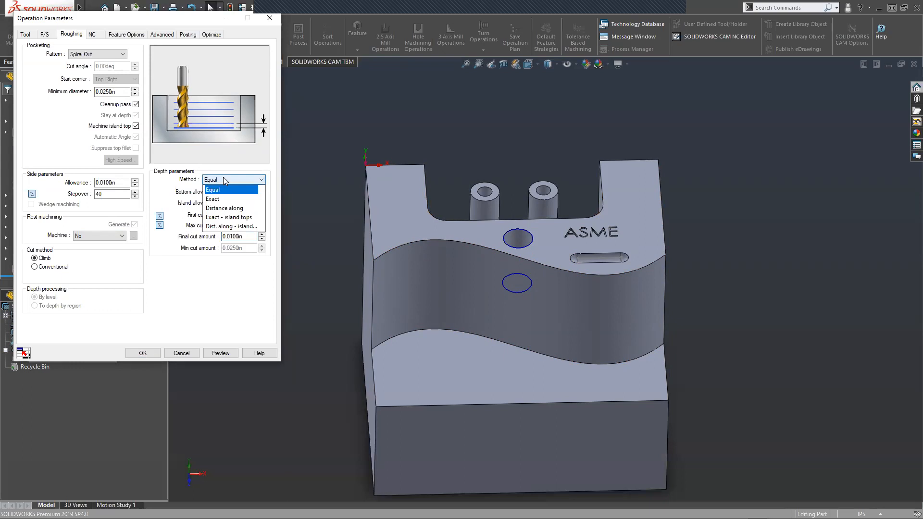
click(225, 190)
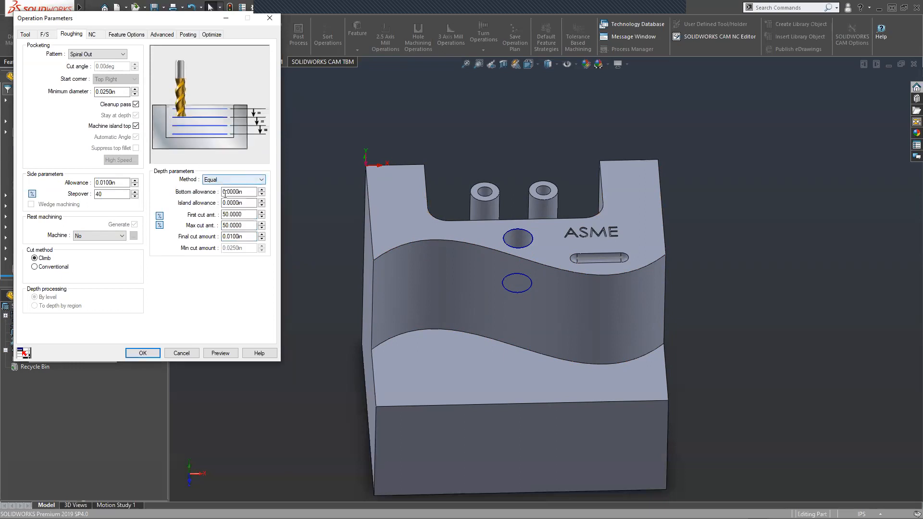
Review the NC plane settings and try the Spiral and Plunge entry methods for the circular pocket.
click(91, 34)
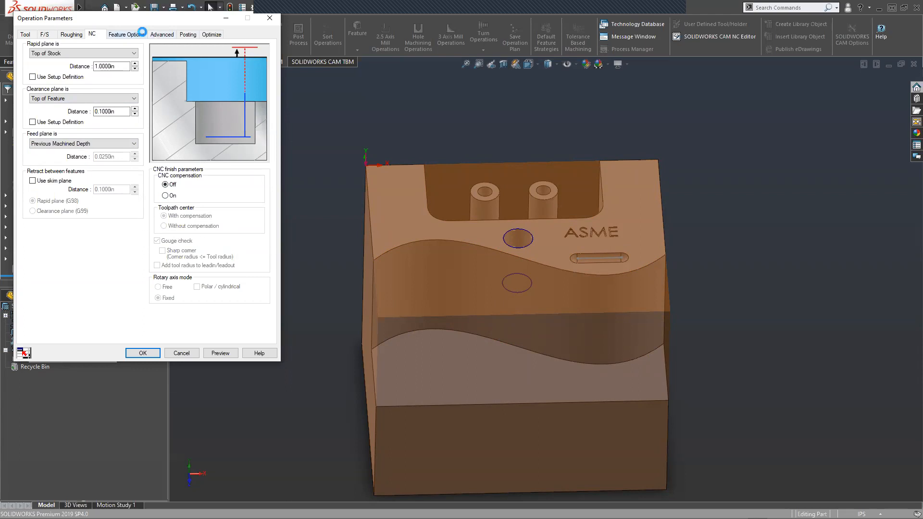
click(140, 34)
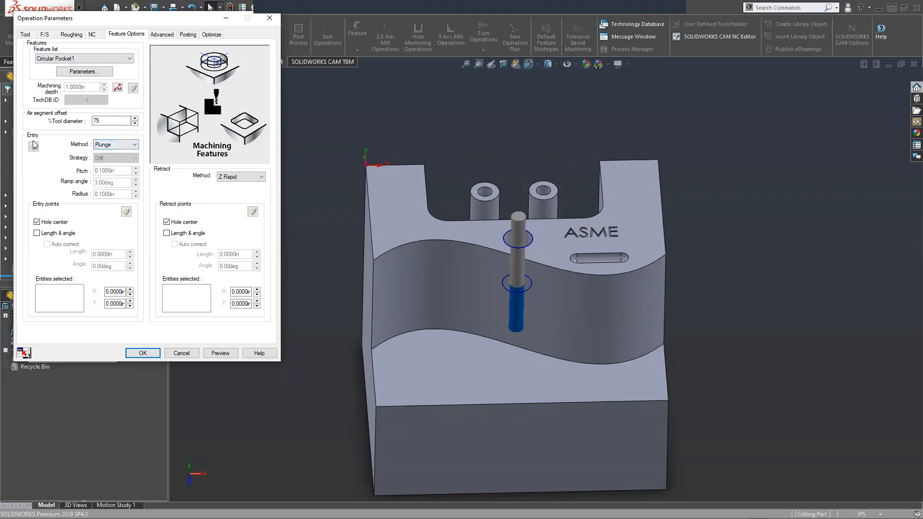
click(108, 147)
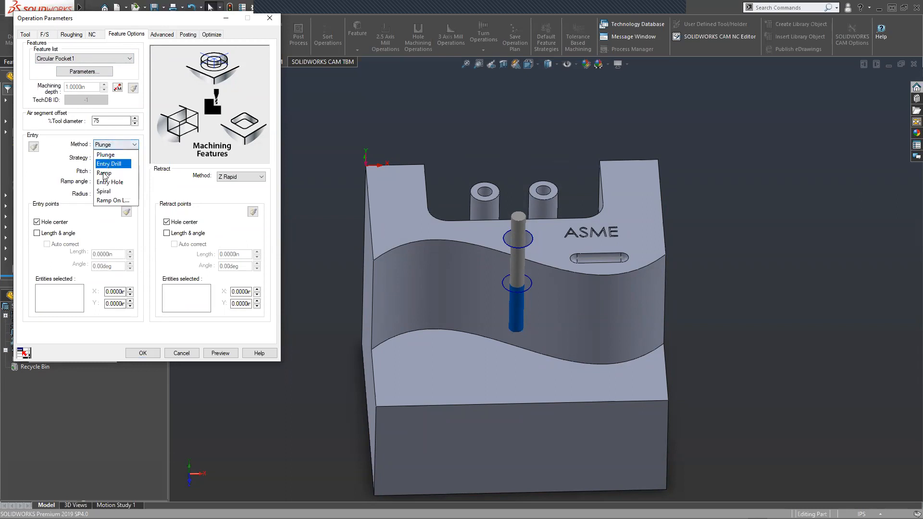
click(103, 191)
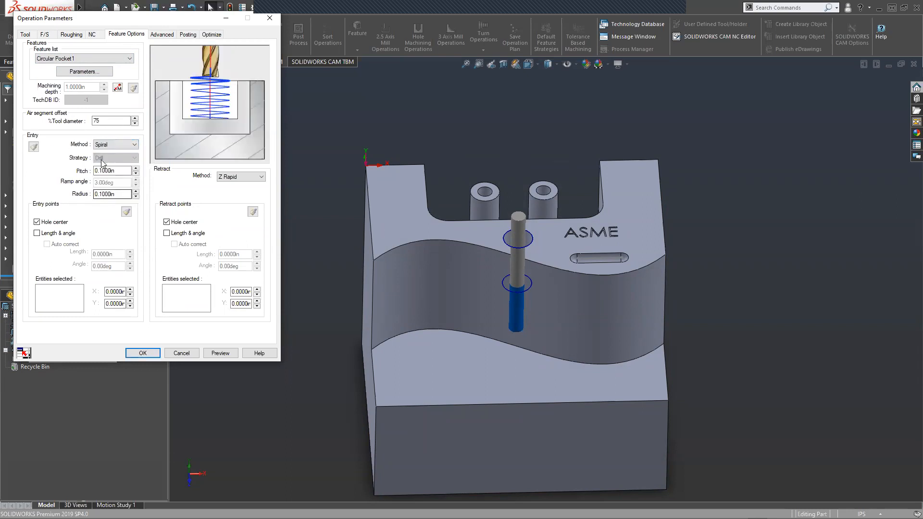
click(115, 145)
click(103, 151)
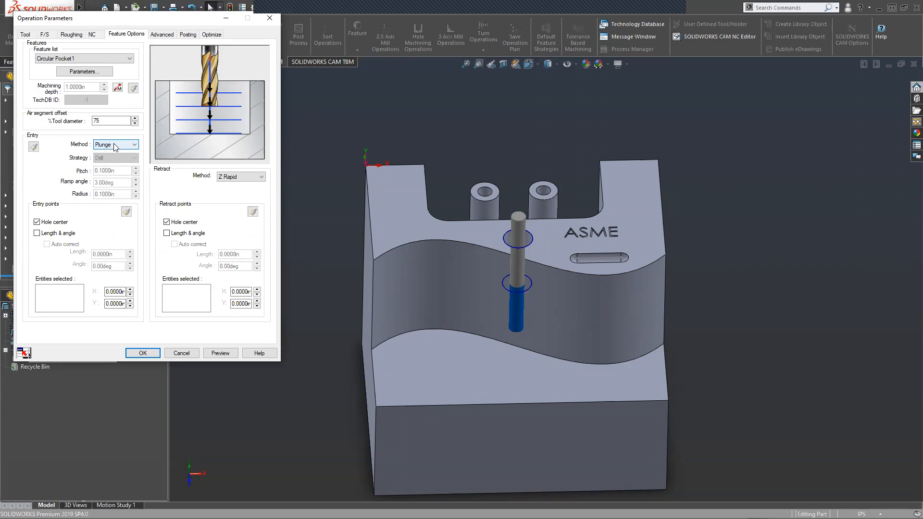
Compare the Entry Drill, Ramp and Spiral entry methods for the circular pocket.
click(115, 146)
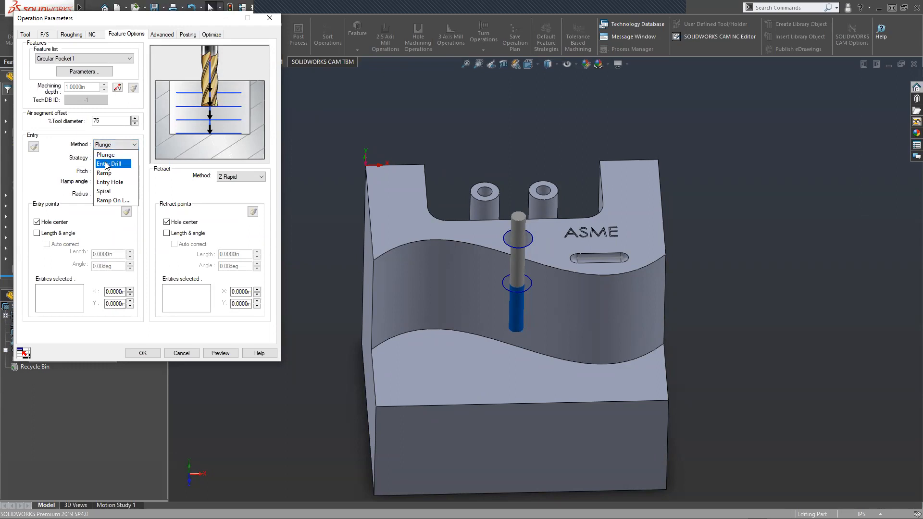
click(106, 164)
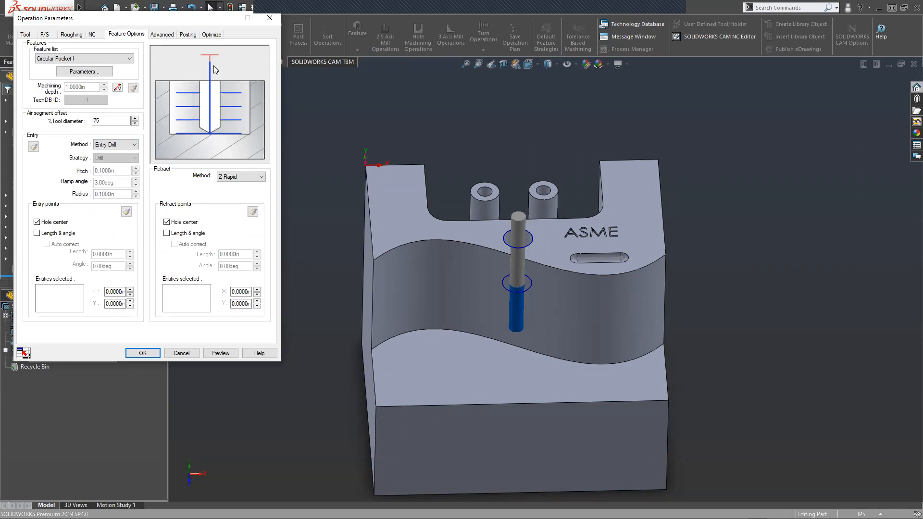
click(103, 144)
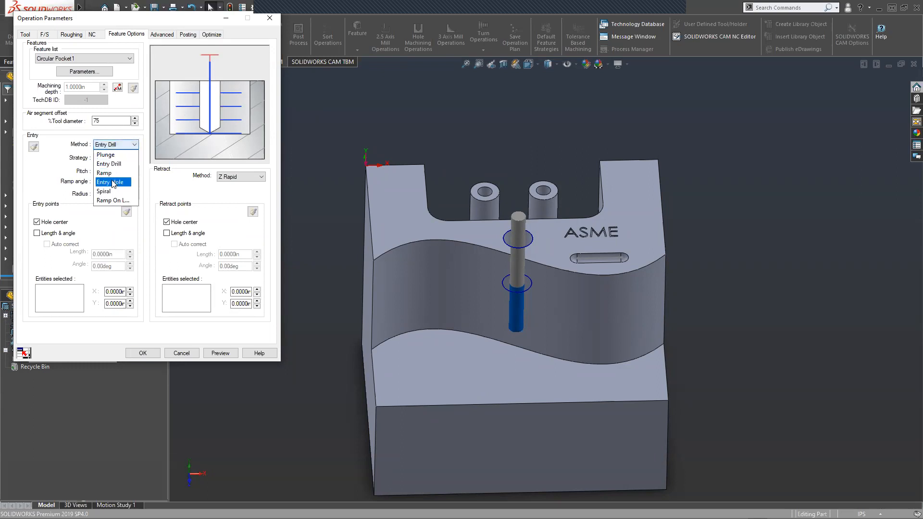
click(112, 173)
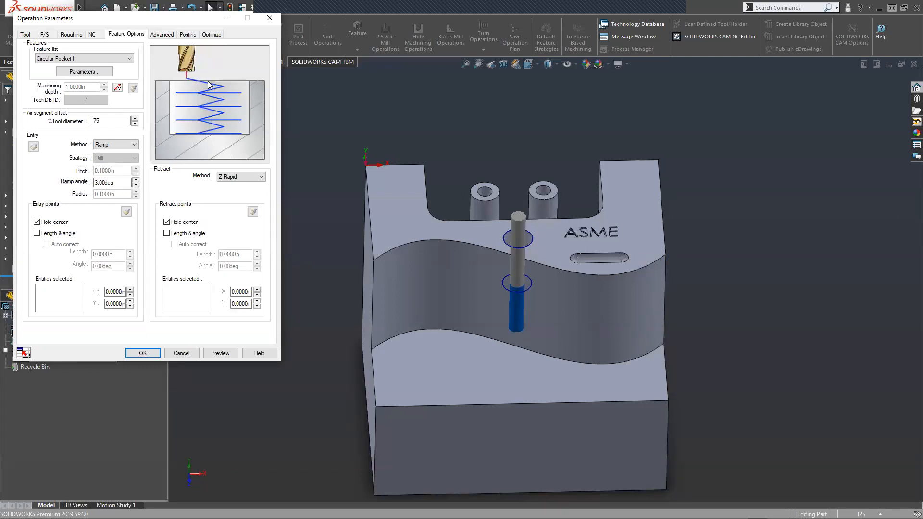
click(121, 147)
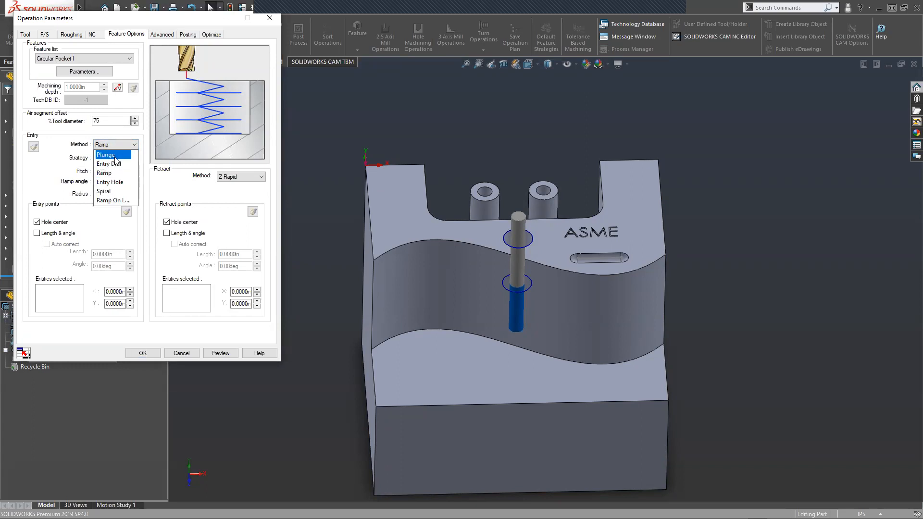
click(114, 192)
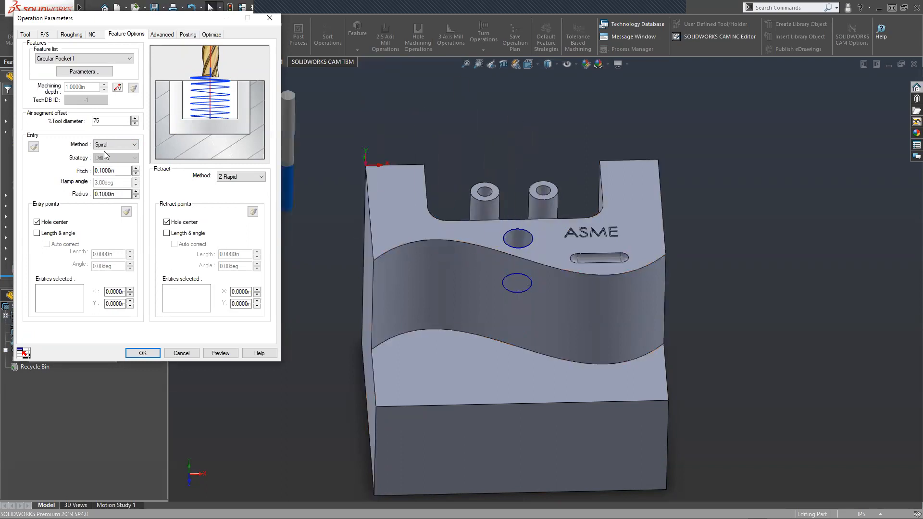
Try the Entry Hole and Ramp On Lead entry methods for the circular pocket.
click(116, 145)
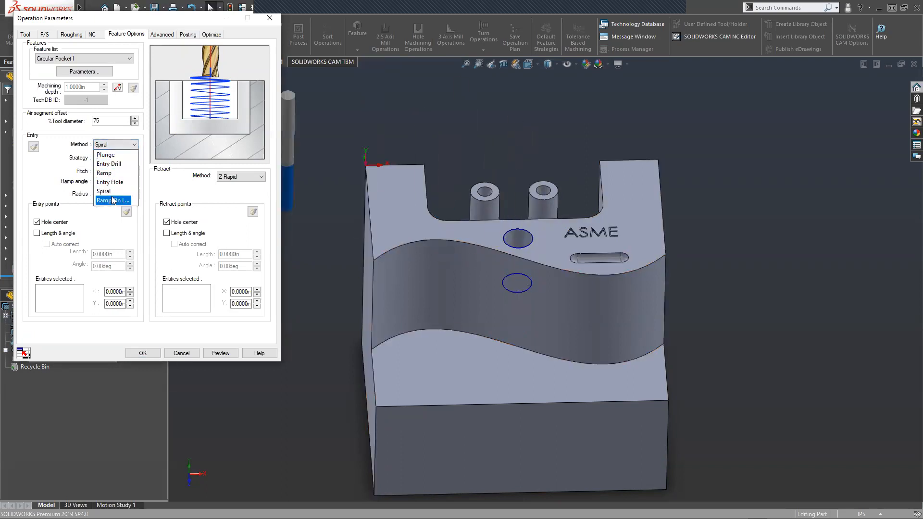
click(112, 182)
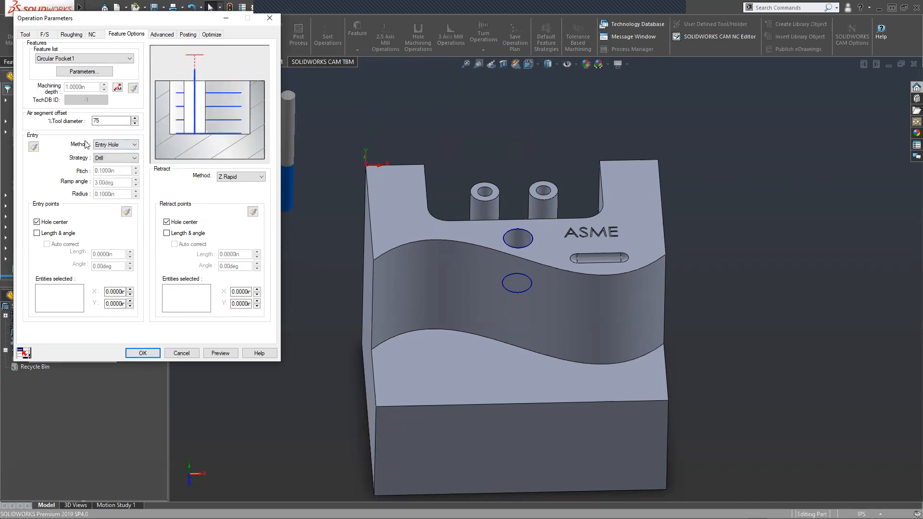
click(117, 145)
click(108, 200)
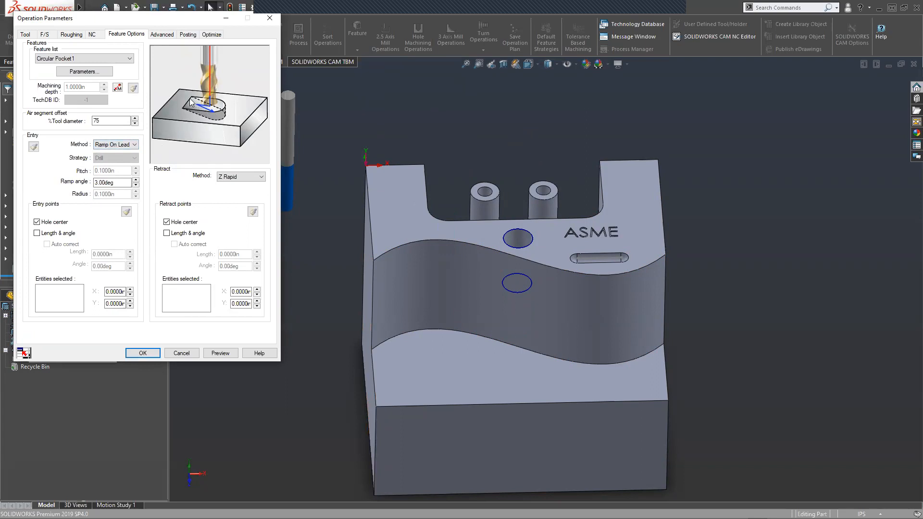
Set the circular pocket's entry method to Spiral with a radius of 0.05 in.
click(127, 146)
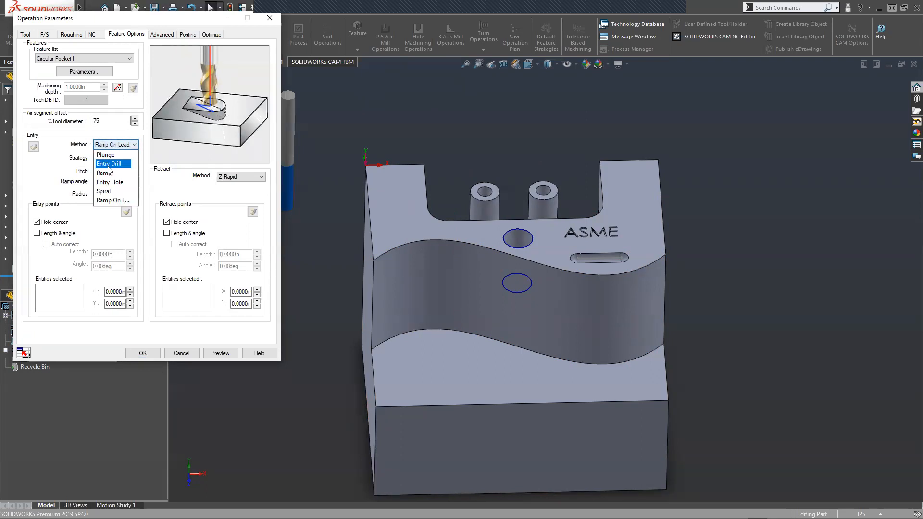
click(106, 191)
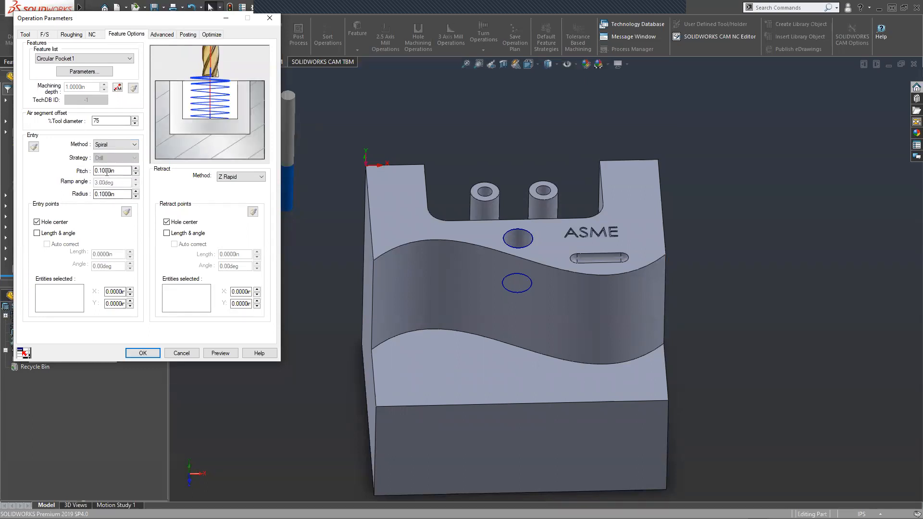
click(110, 170)
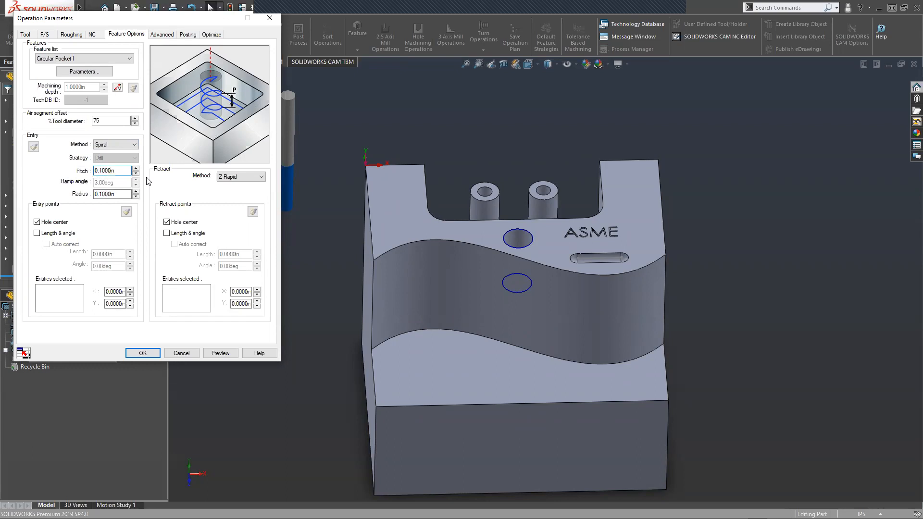
click(110, 194)
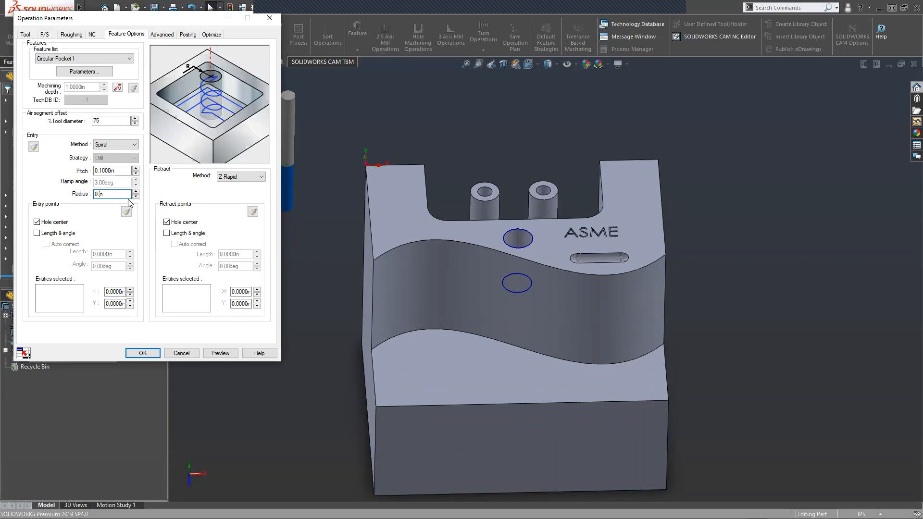
text(05)
click(122, 170)
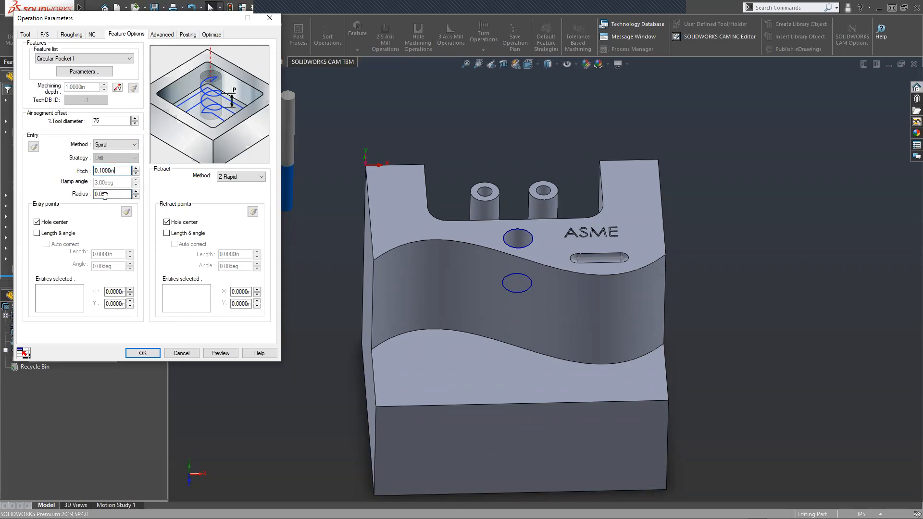
Check the Hole center entry point option and the retract methods for the circular pocket, keeping Hole center and Z Rapid.
click(54, 223)
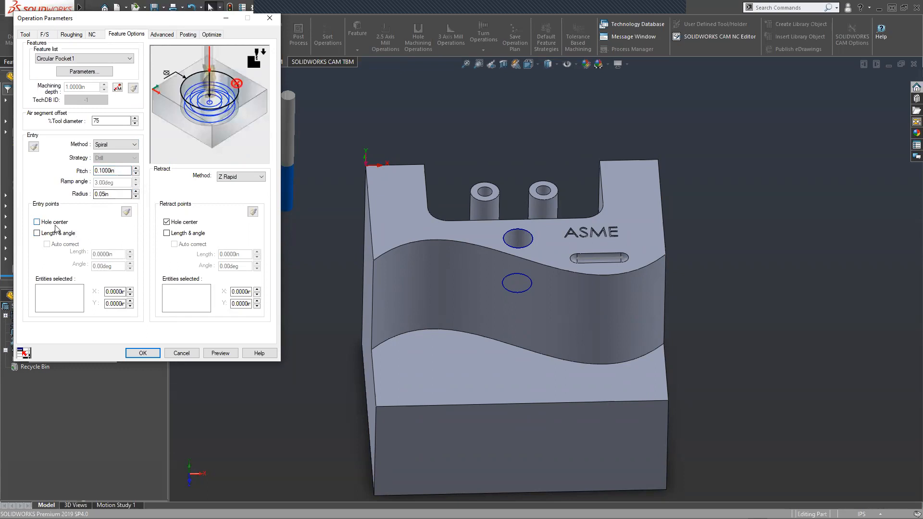
click(38, 223)
click(244, 179)
click(244, 179)
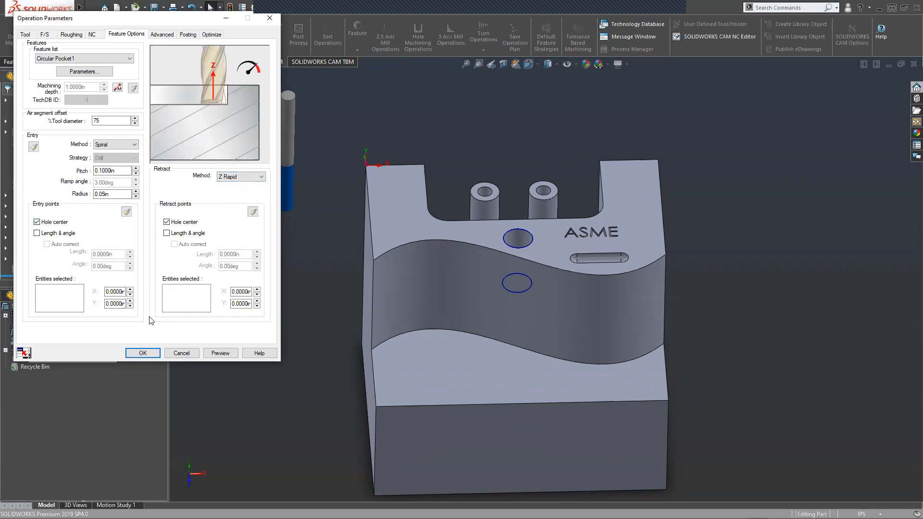
Review the first-cut Z limit options, posting parameters and toolpath optimization methods of the rough mill operation.
click(162, 35)
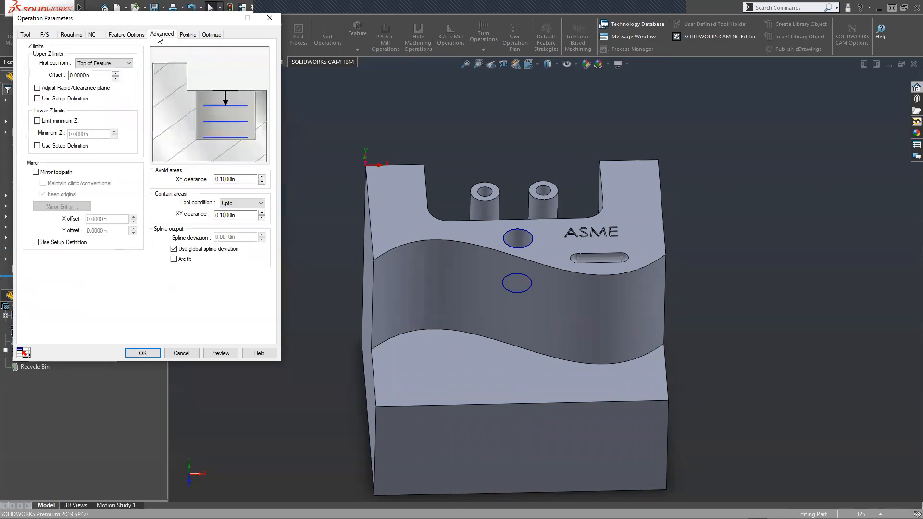
click(102, 63)
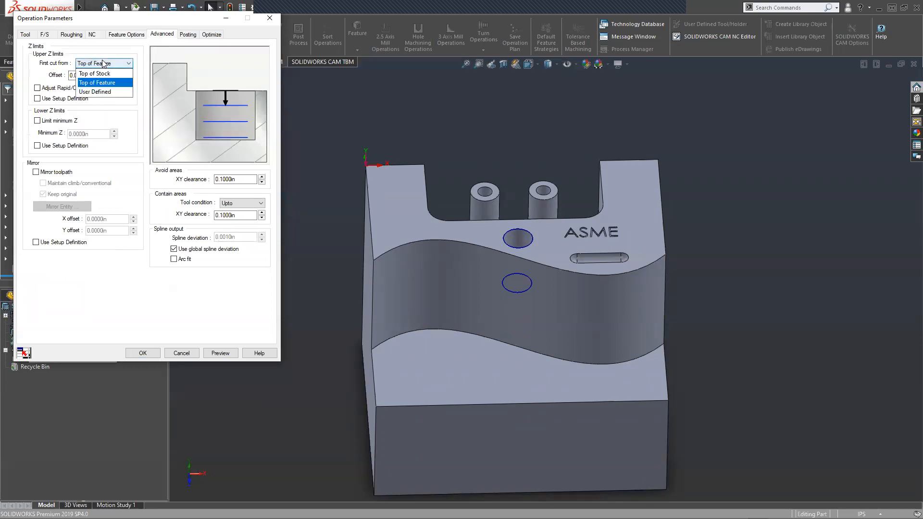
click(157, 192)
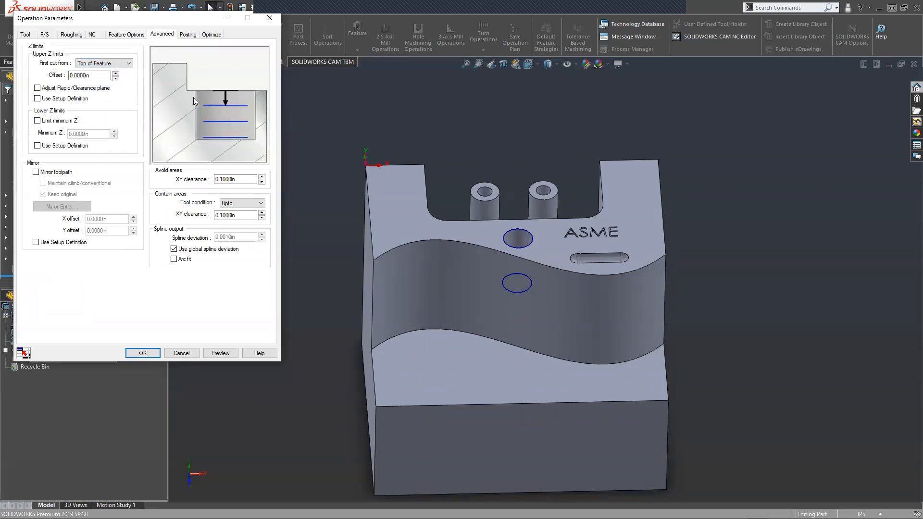
click(190, 34)
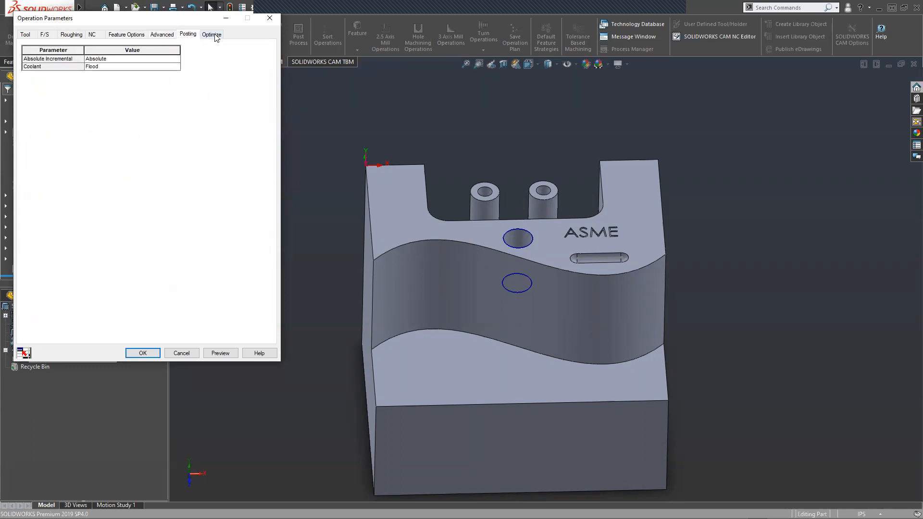
click(212, 36)
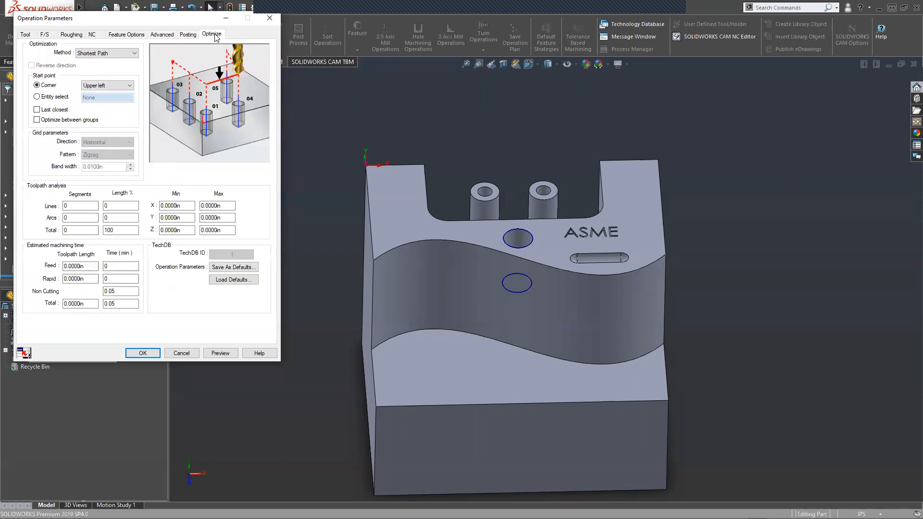
click(98, 54)
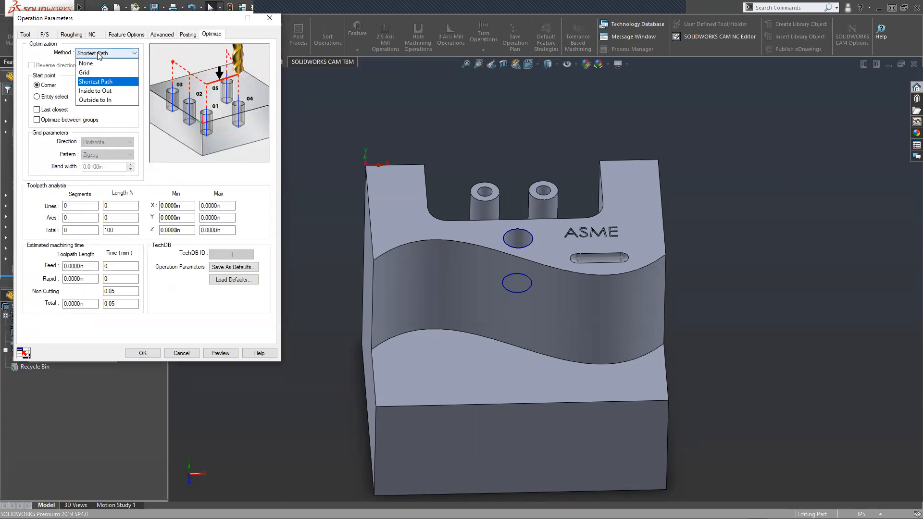
click(63, 57)
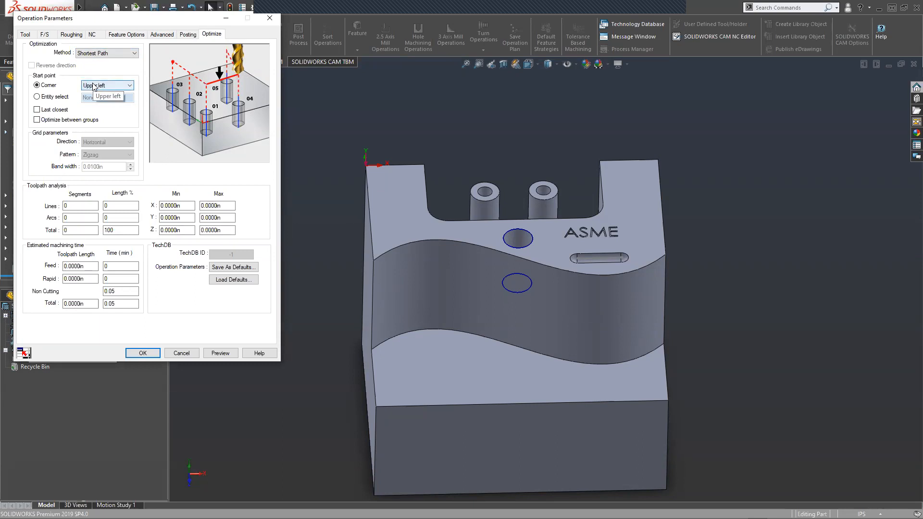
Accept the rough mill operation's parameters with the 0.25 in flat end tool and generate its toolpath.
click(34, 33)
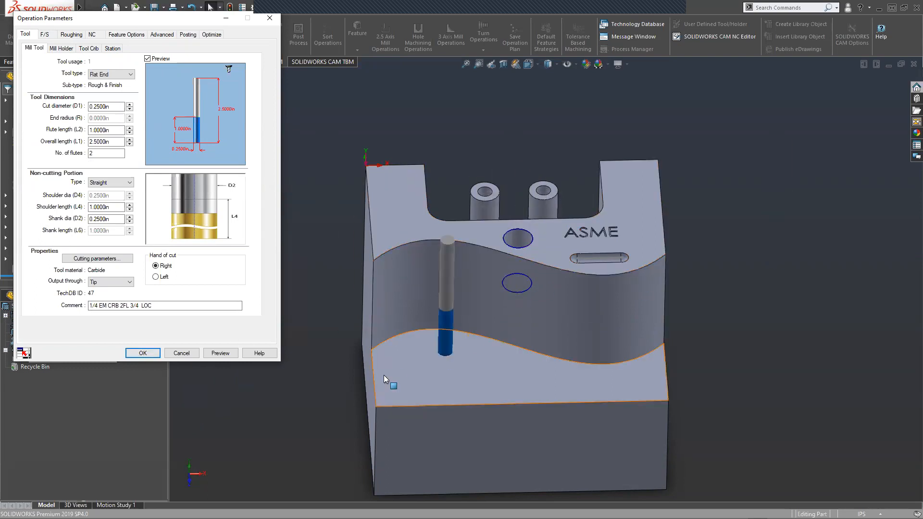
click(142, 353)
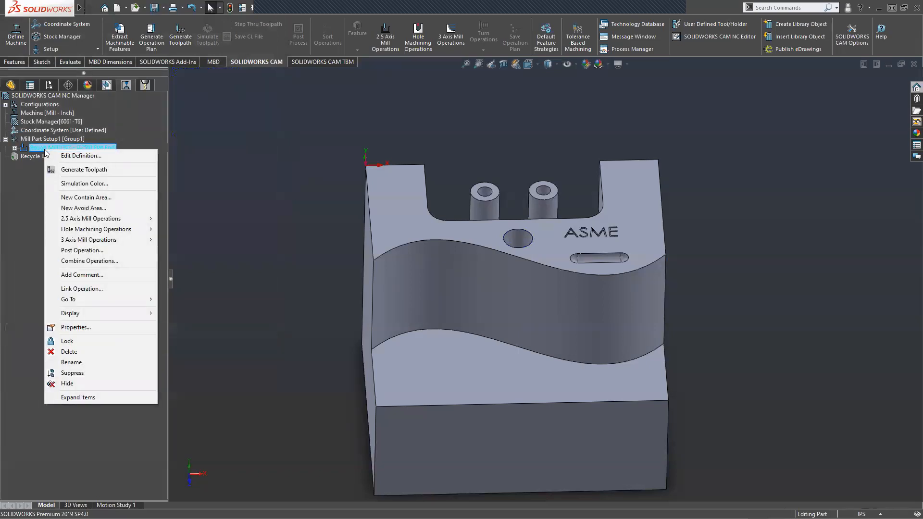
click(68, 171)
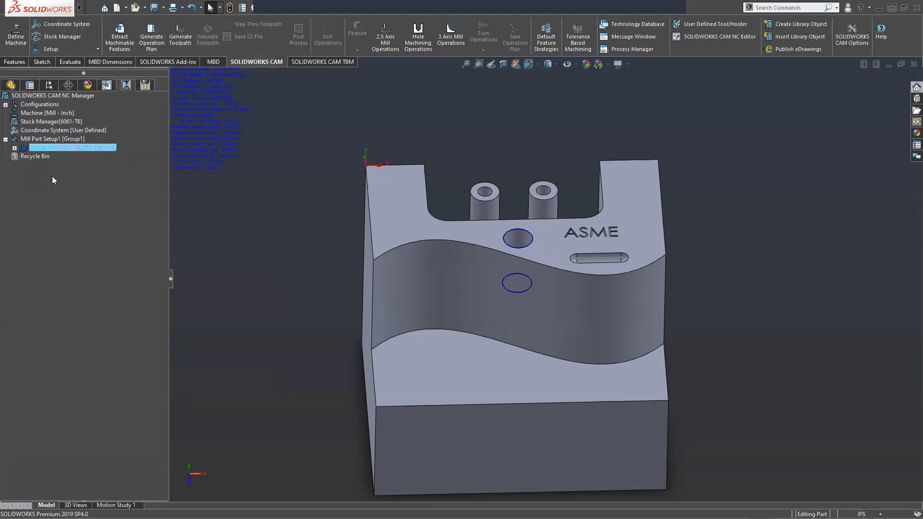
Retry generating the toolpath for the Rough Mill1 operation under Mill Part Setup1.
right_click(41, 147)
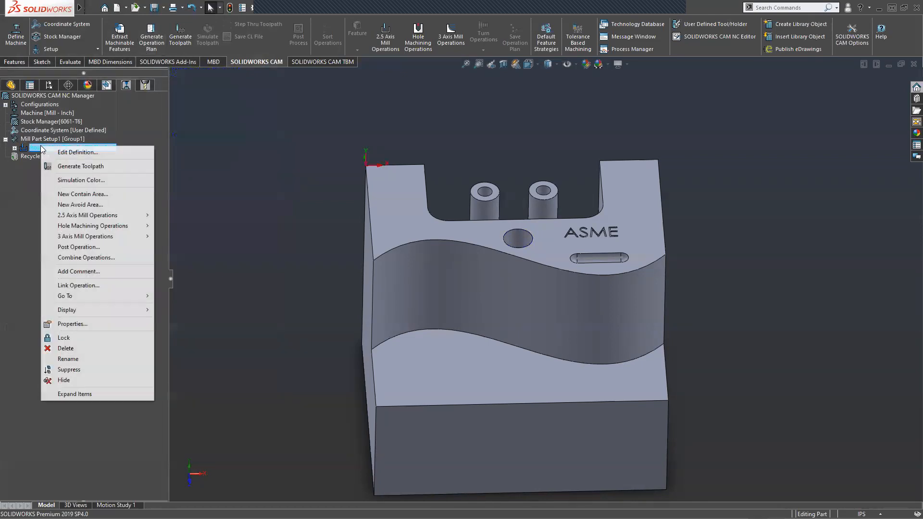
click(58, 165)
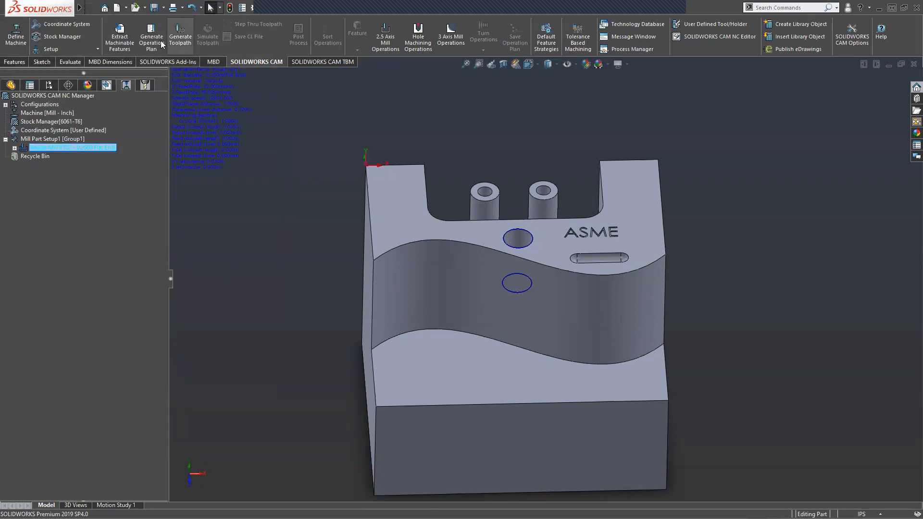
click(54, 140)
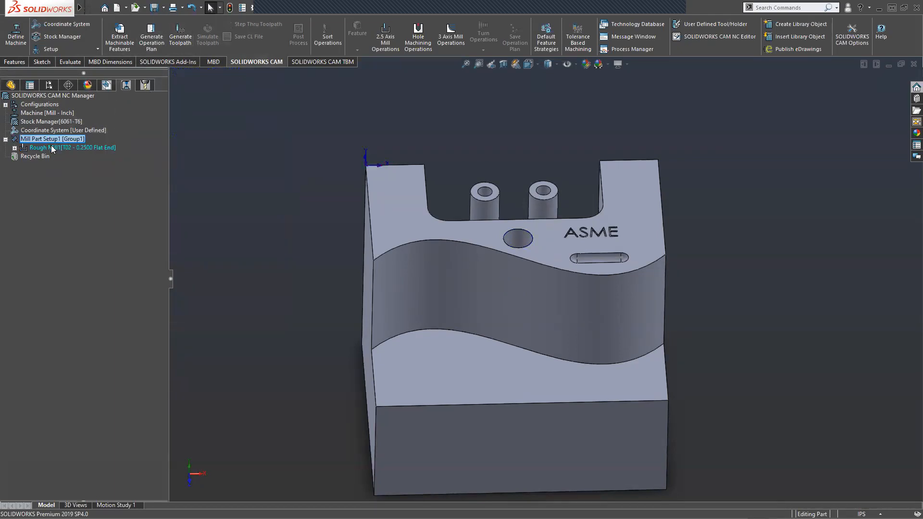
click(53, 148)
right_click(52, 149)
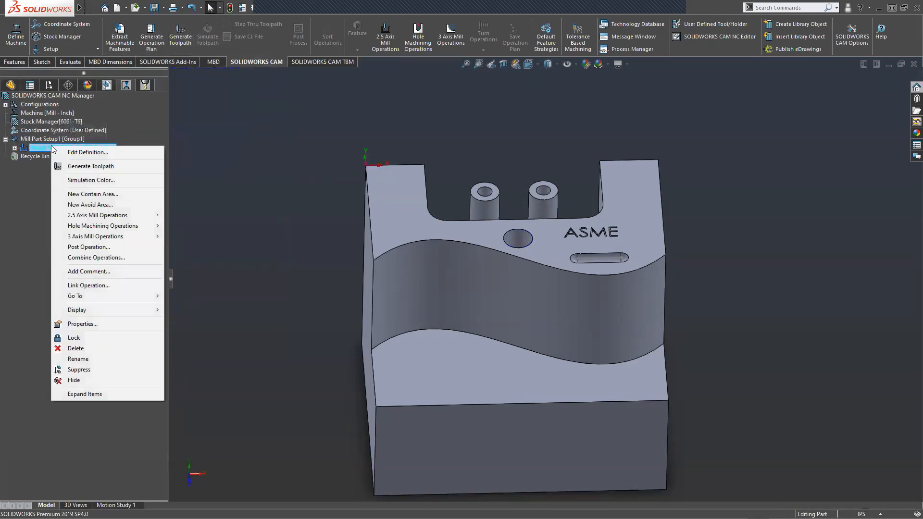
click(84, 167)
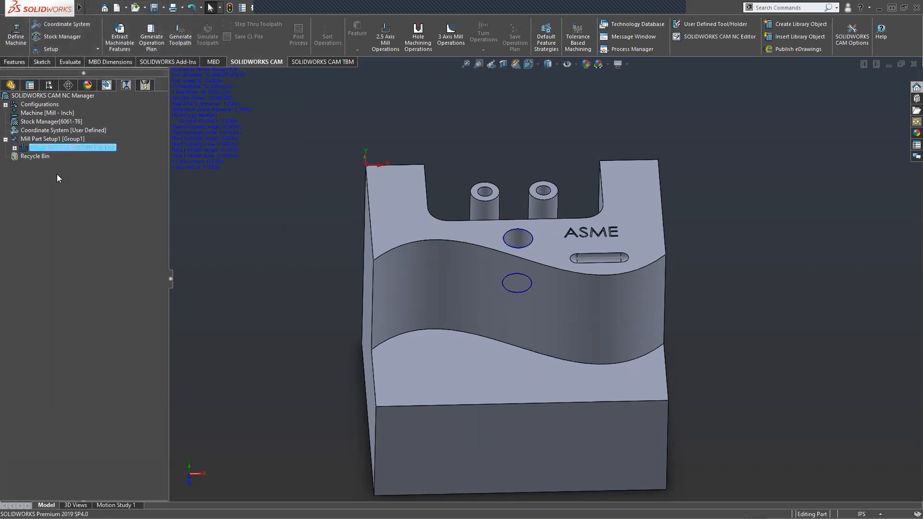
Expand Rough Mill1 to its Circular Pocket1 feature and try again to generate the operation's toolpath.
click(46, 149)
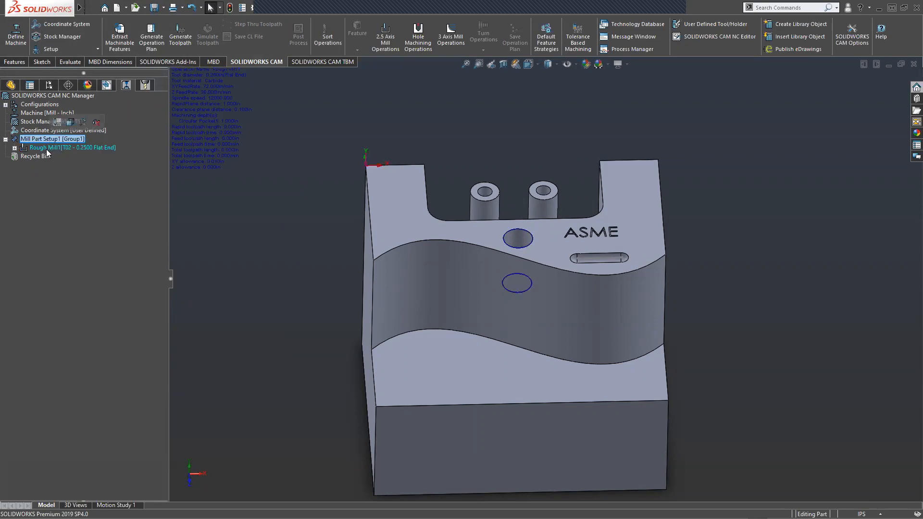
click(14, 147)
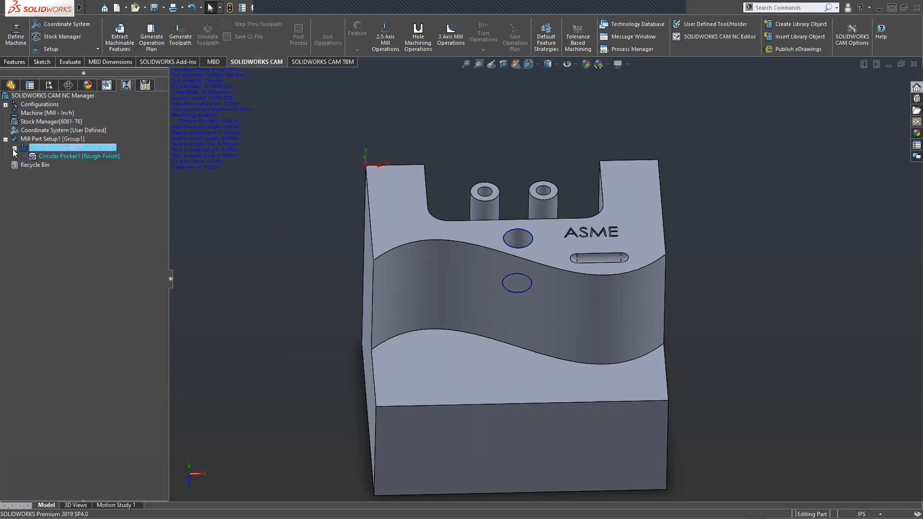
right_click(61, 157)
click(76, 177)
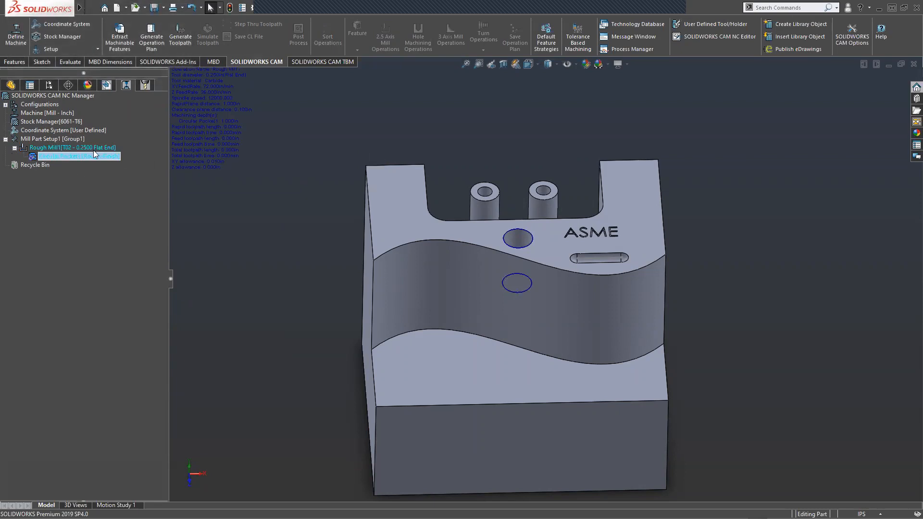
right_click(46, 149)
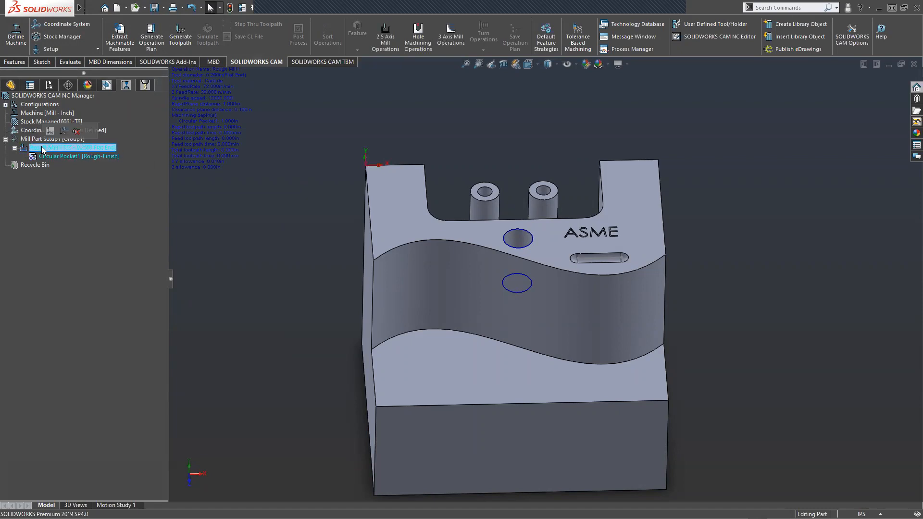
click(62, 167)
Make another attempt at generating the circular pocket's rough milling toolpath.
right_click(53, 155)
right_click(52, 148)
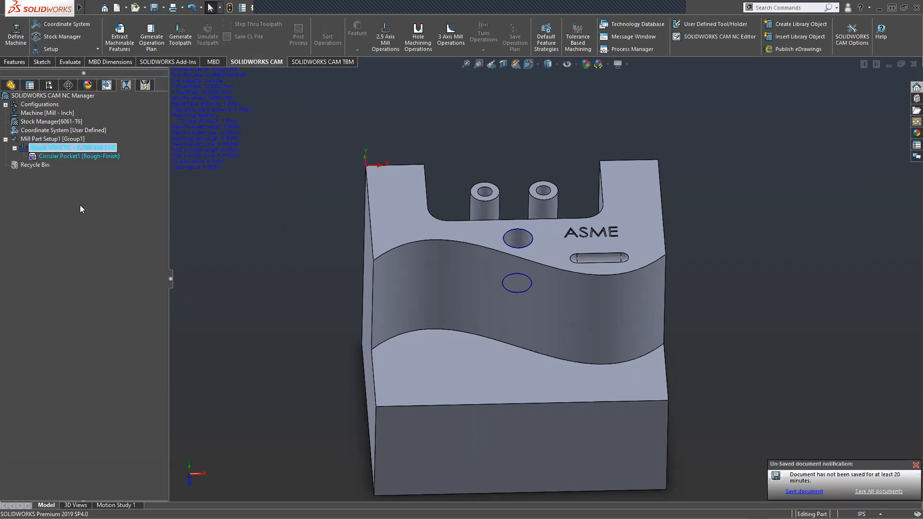
right_click(56, 149)
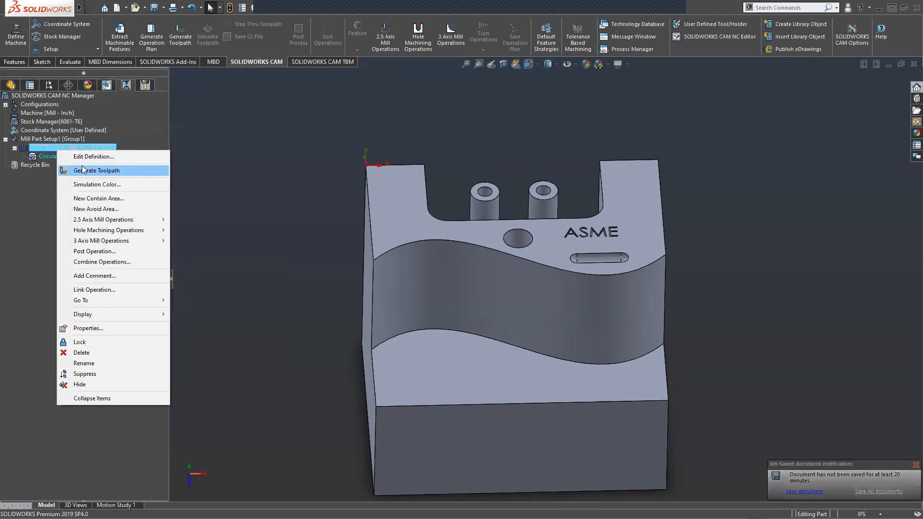
click(40, 185)
right_click(59, 149)
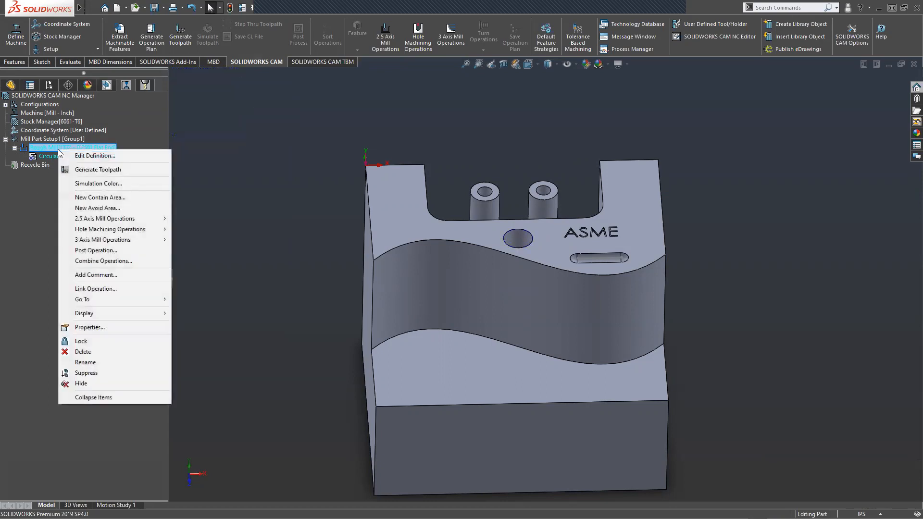
click(91, 169)
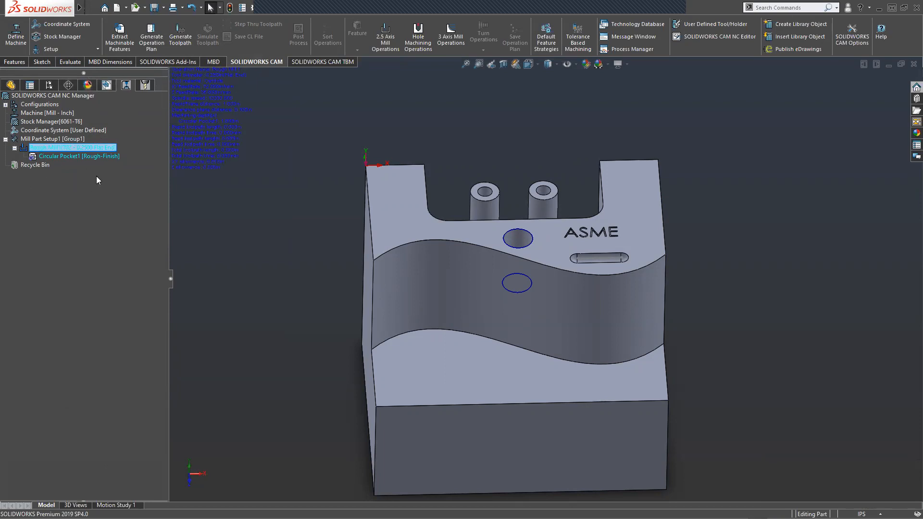
Return to the CAM feature tree and try to add a 2.5 axis rough mill operation to Irregular Slot1.
click(107, 87)
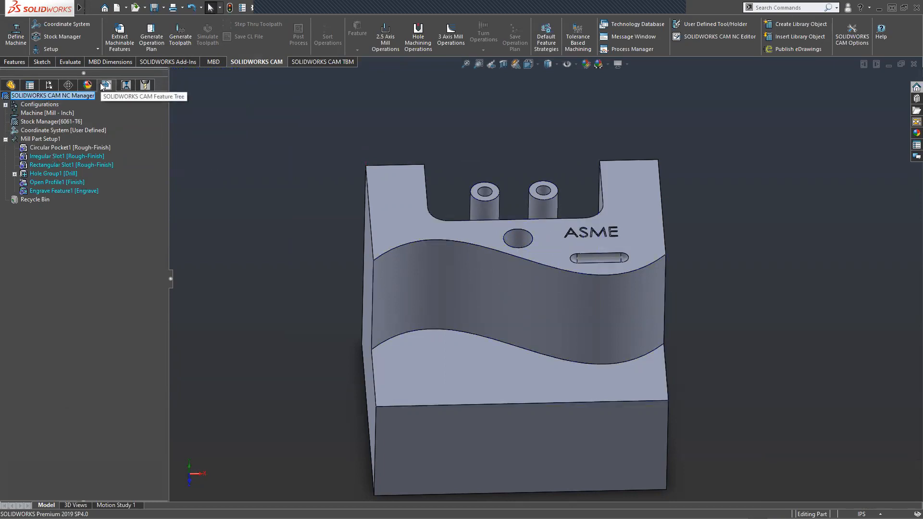
right_click(37, 160)
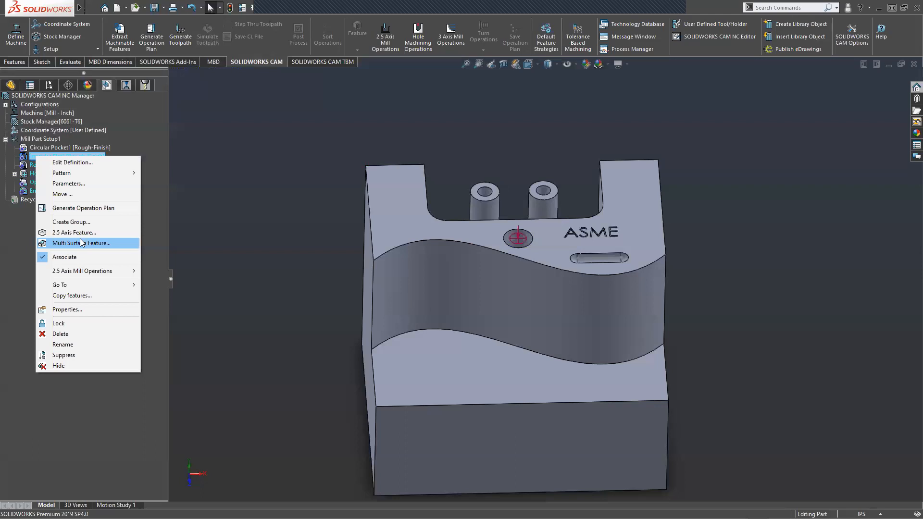
mouse_move(86, 275)
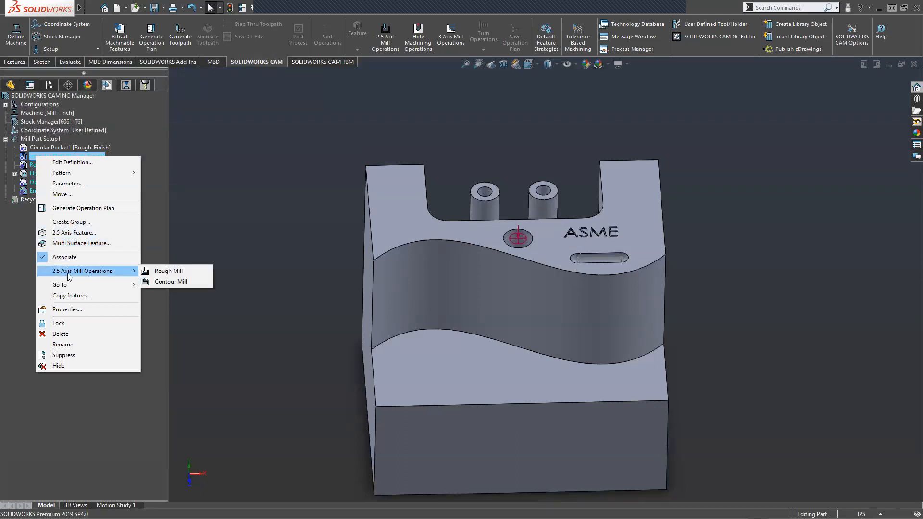
click(164, 271)
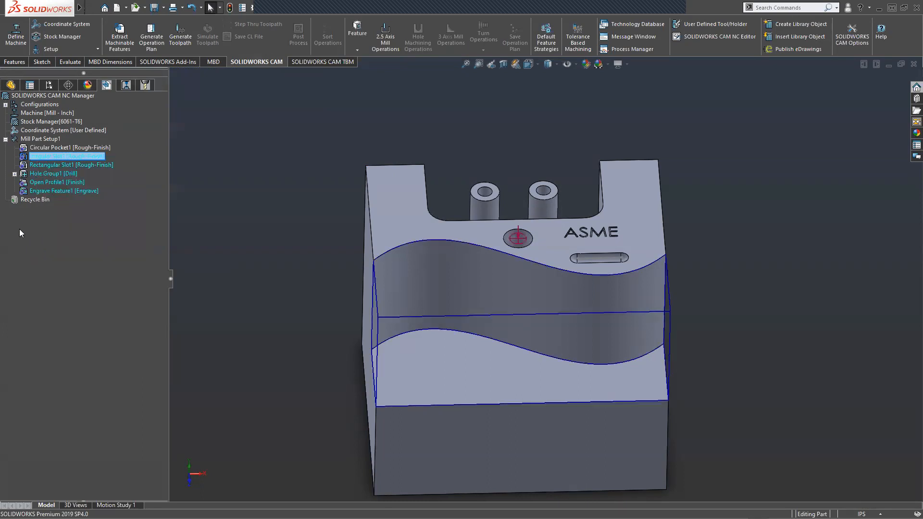
Add a 2.5 axis contour mill operation to Circular Pocket1 with the T02 0.2500 flat end tool.
right_click(46, 148)
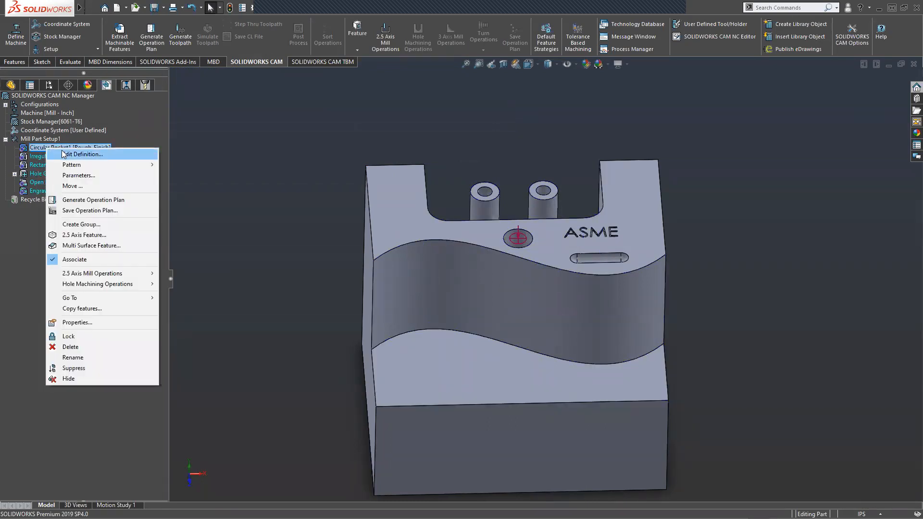
click(53, 152)
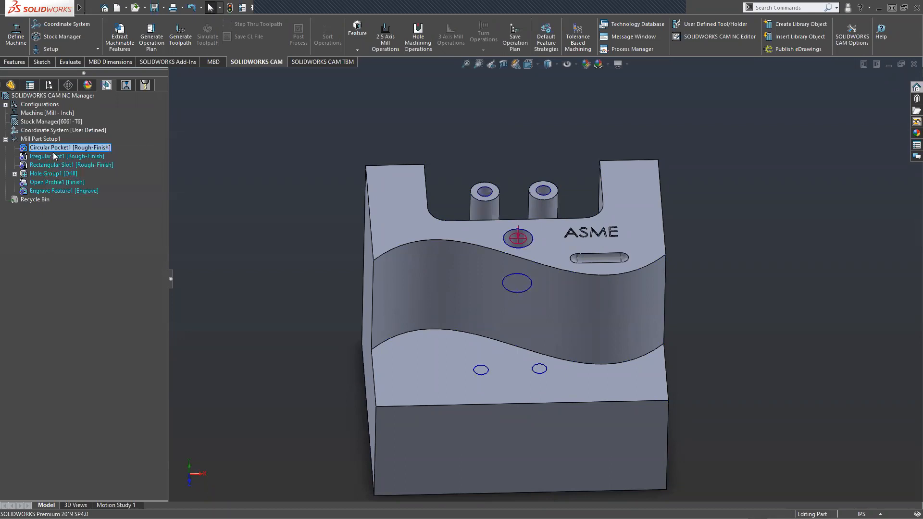
right_click(51, 146)
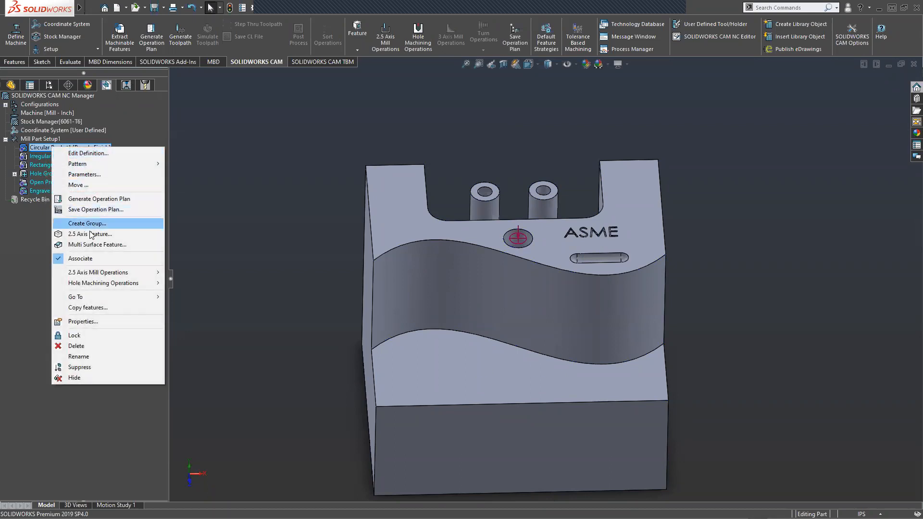
mouse_move(99, 273)
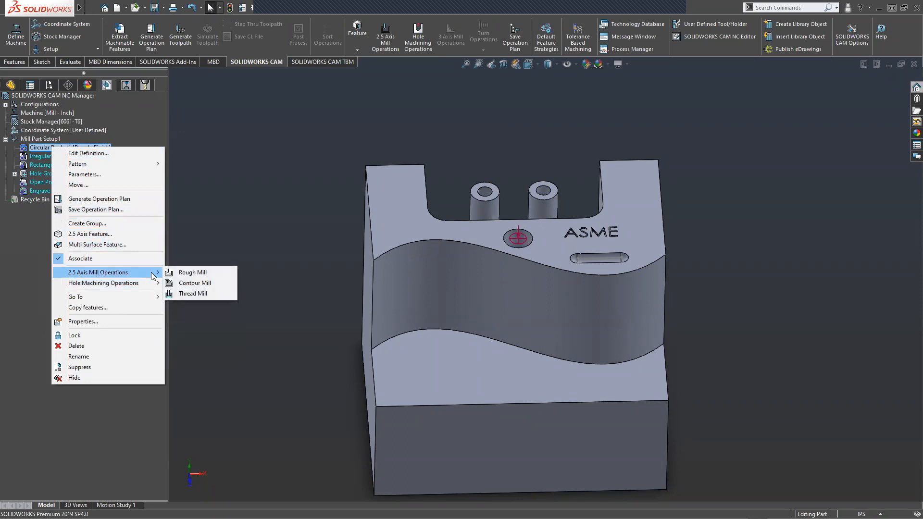
click(185, 283)
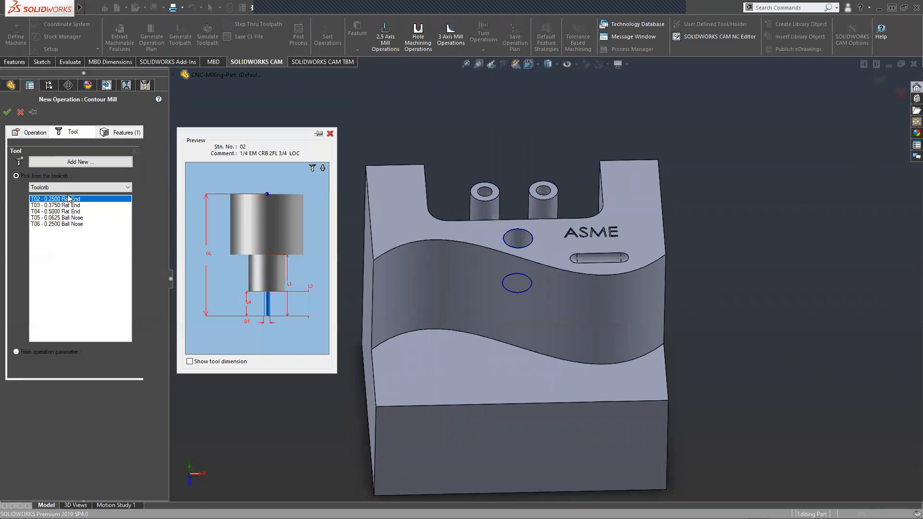
click(5, 112)
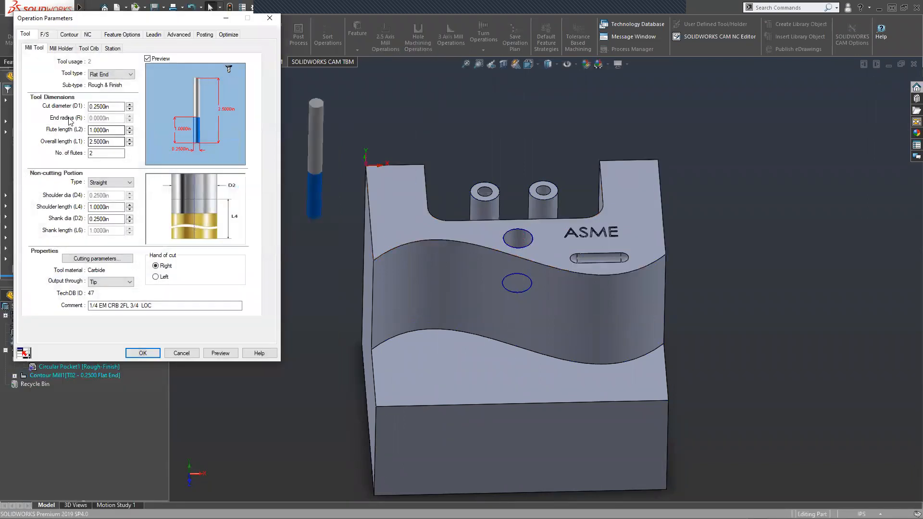
Review the contour operation's feeds and speeds, side and depth parameters, NC planes, feature options, lead-in and Z-limit settings.
click(51, 35)
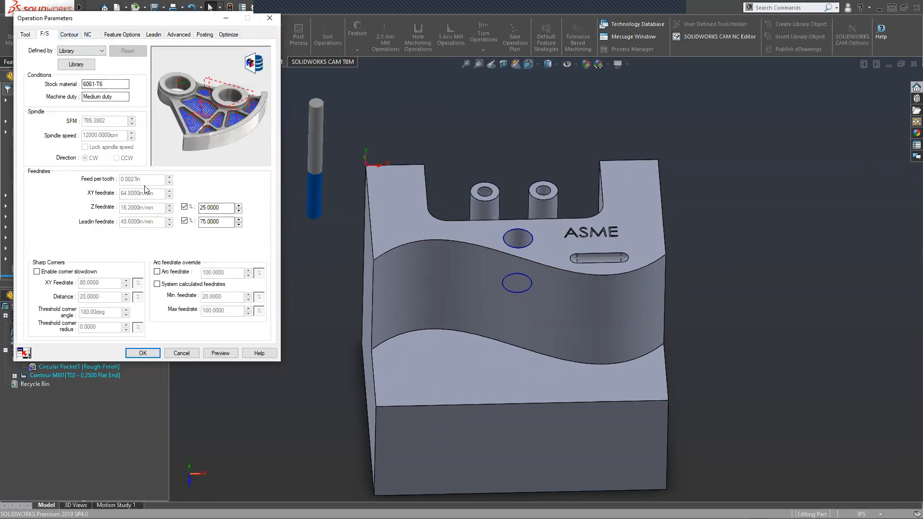
click(71, 35)
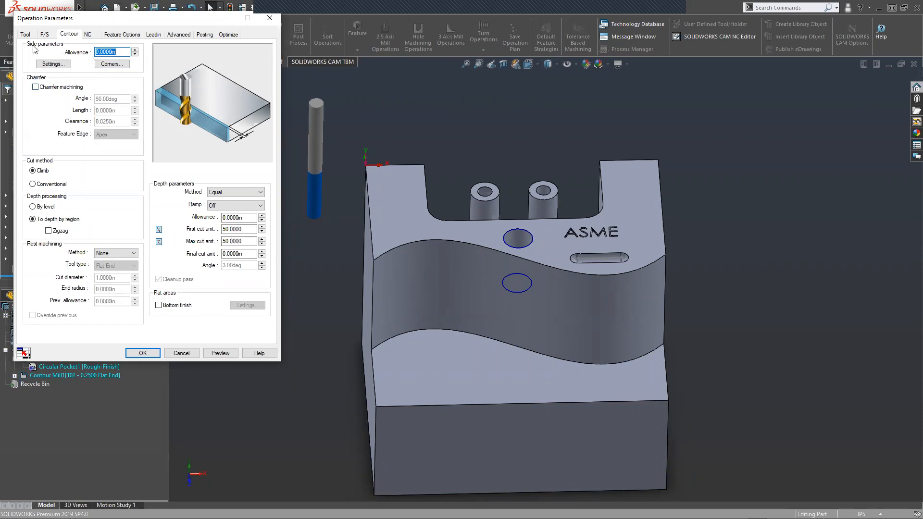
click(227, 254)
click(508, 244)
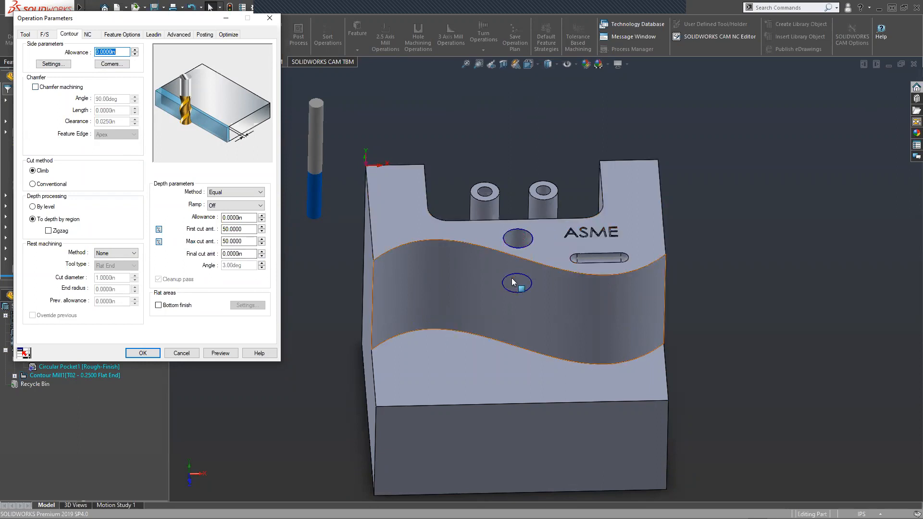
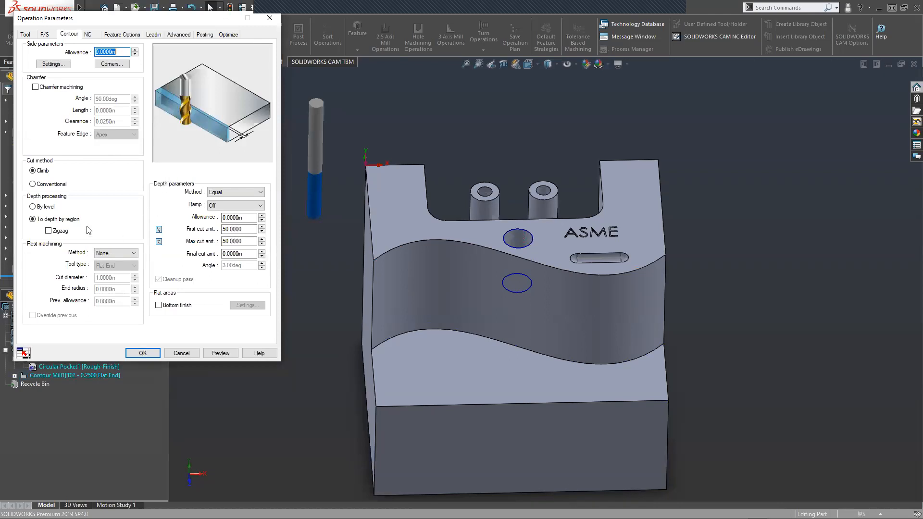
click(94, 35)
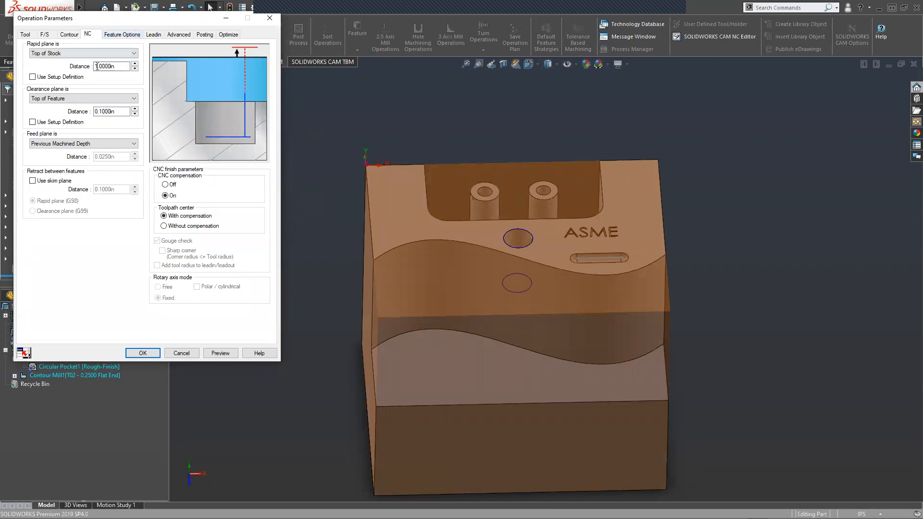
click(116, 35)
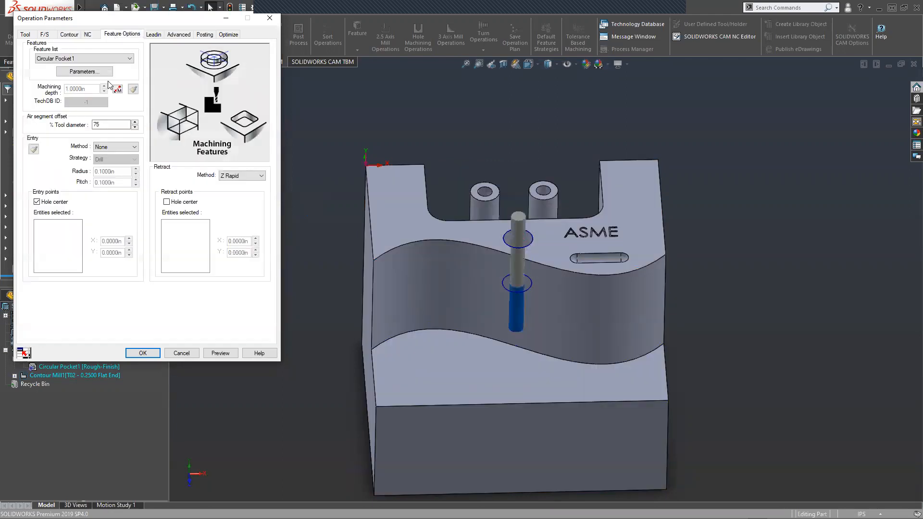
click(160, 36)
click(179, 36)
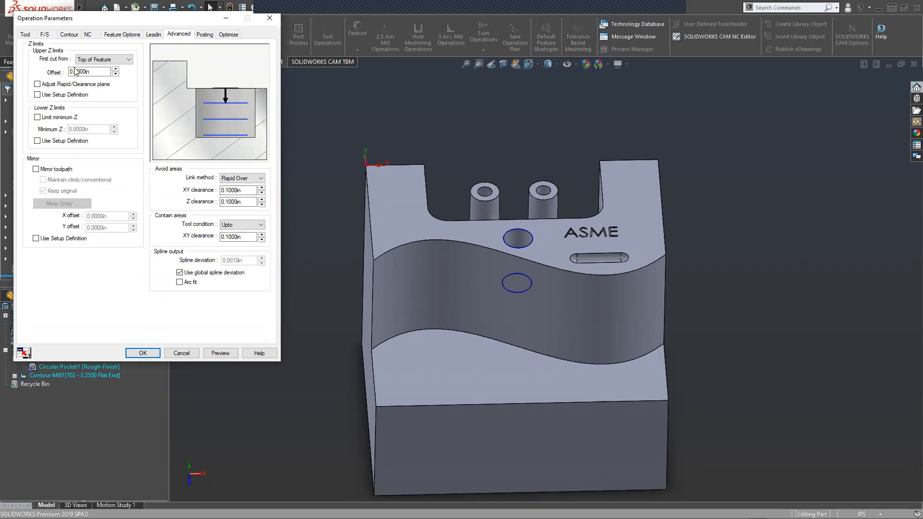
Check the first-cut reference options and compare the contour depth parameters with the NC plane settings.
click(91, 60)
click(90, 59)
click(41, 35)
click(63, 34)
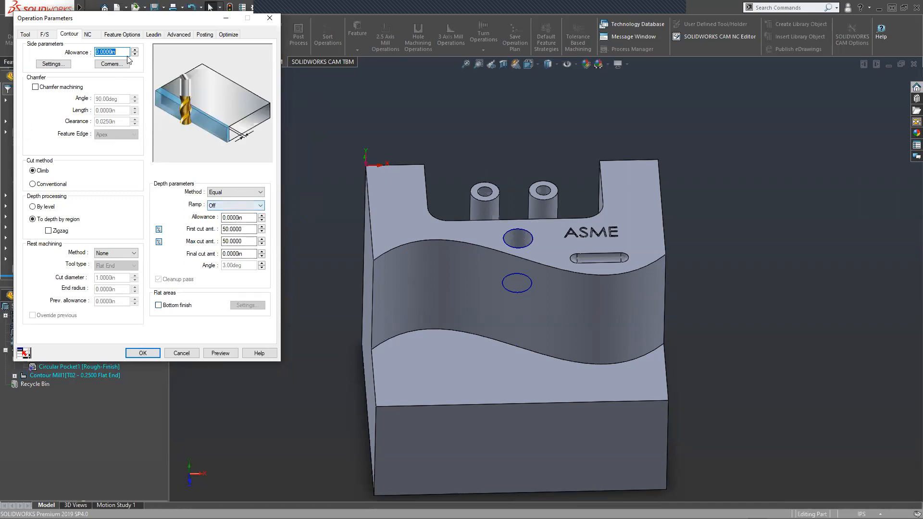
click(87, 35)
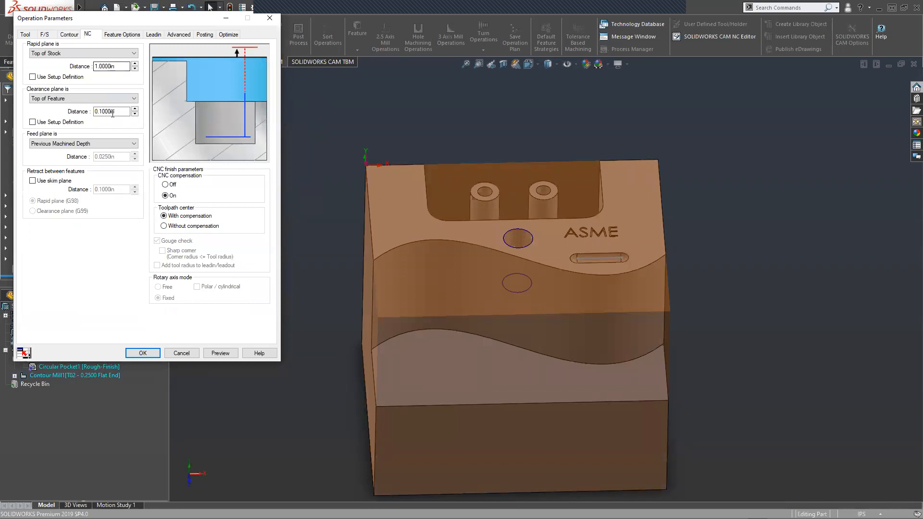
click(68, 35)
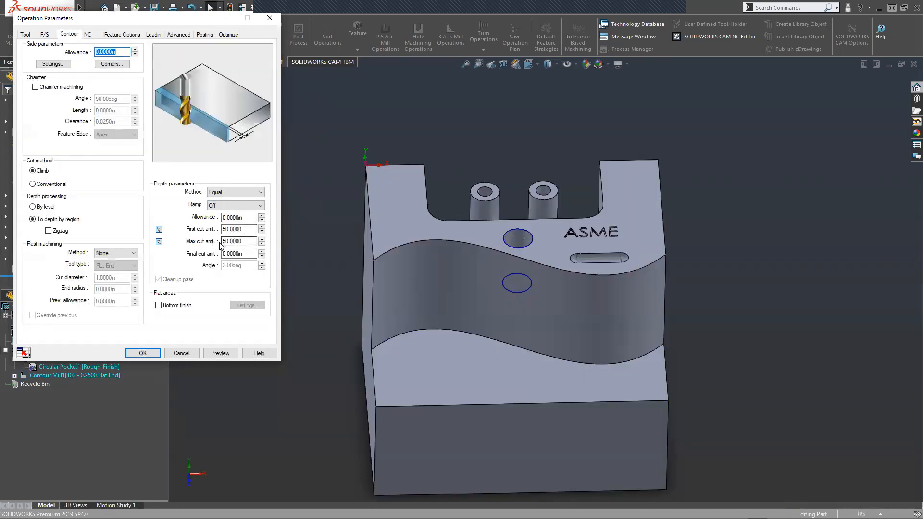
click(172, 35)
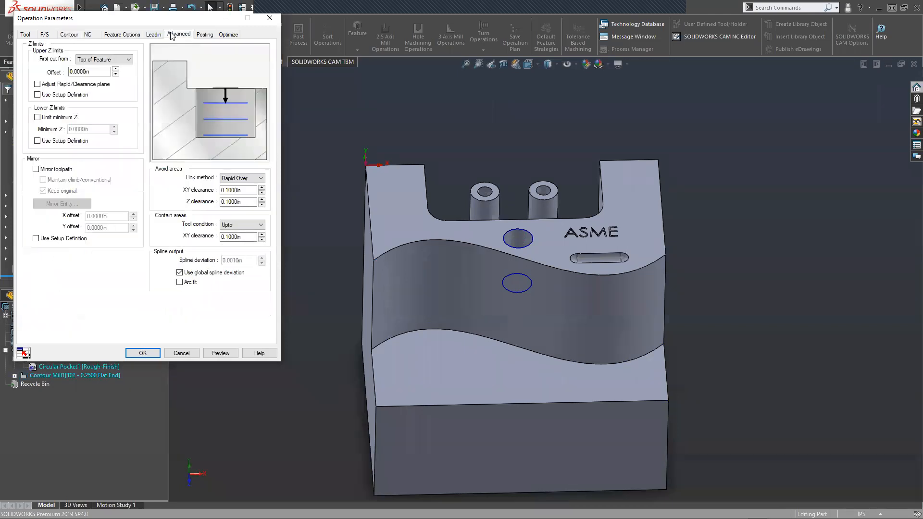
Try the minimum Z limit for the contour operation and switch it back off.
click(86, 72)
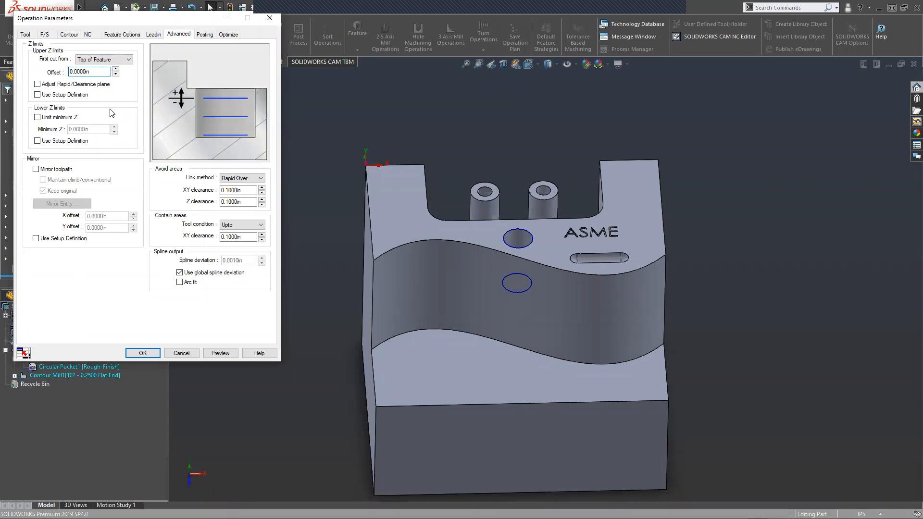
click(38, 117)
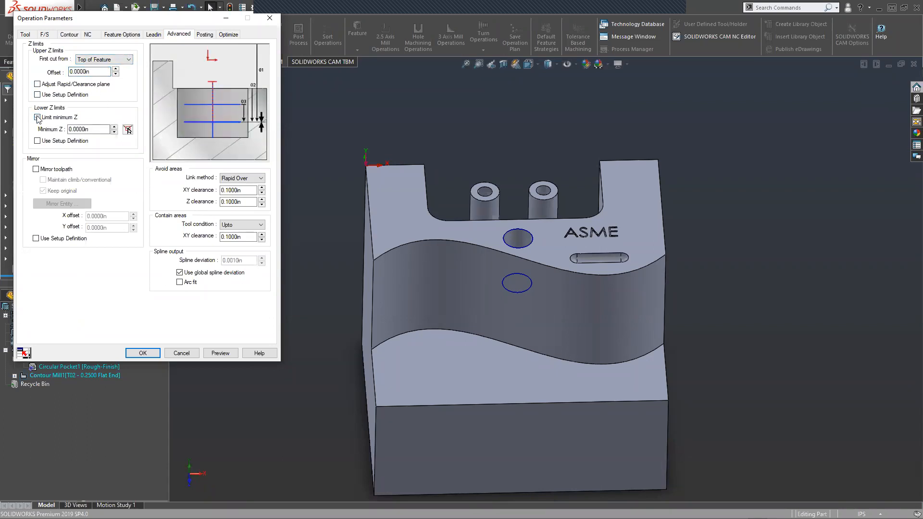
click(76, 129)
click(38, 117)
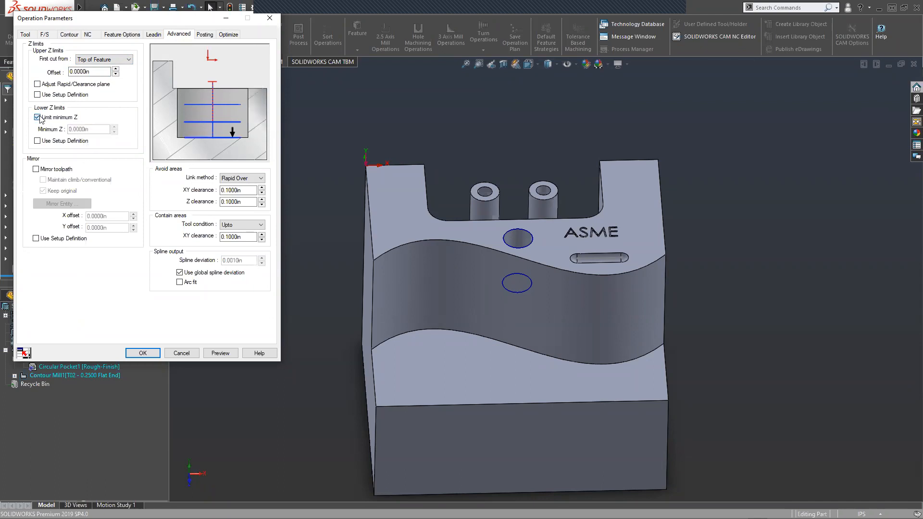
Examine the contour operation's cut method and its depth parameters, including the depth method and allowance.
click(45, 35)
click(69, 35)
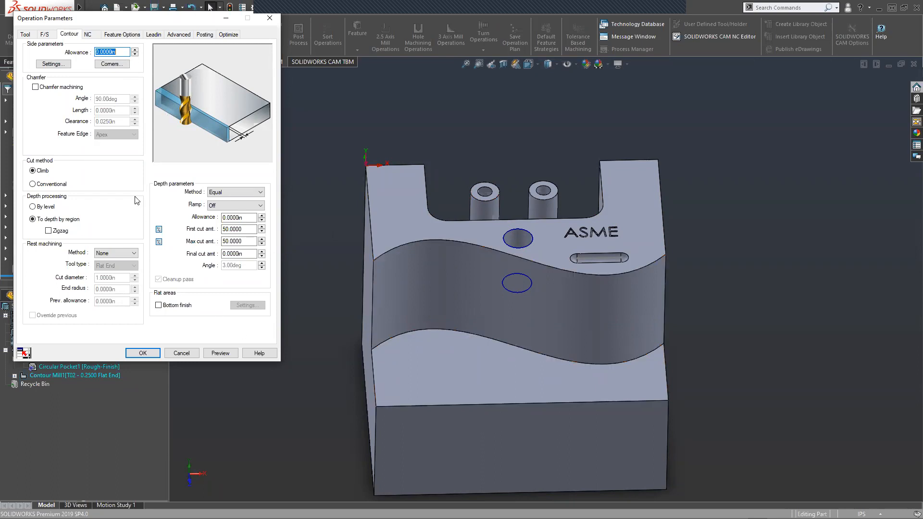
click(89, 169)
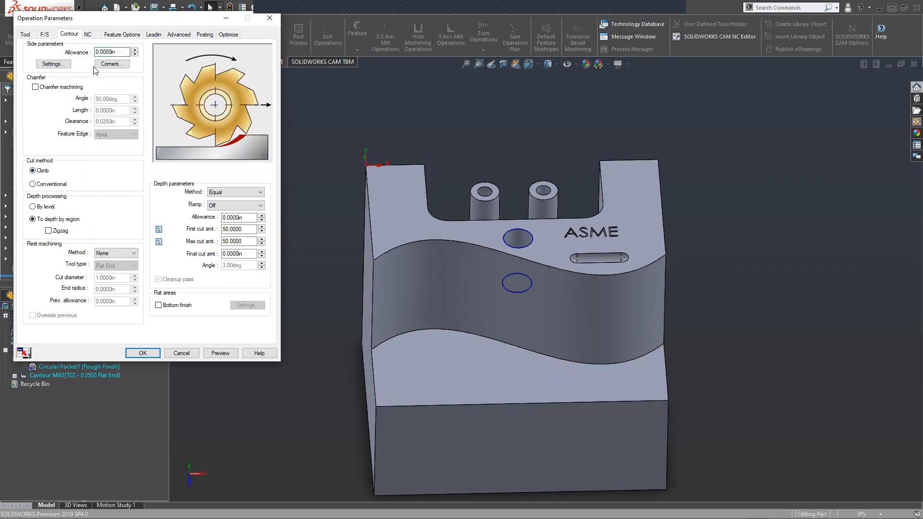
click(221, 192)
click(225, 199)
click(240, 217)
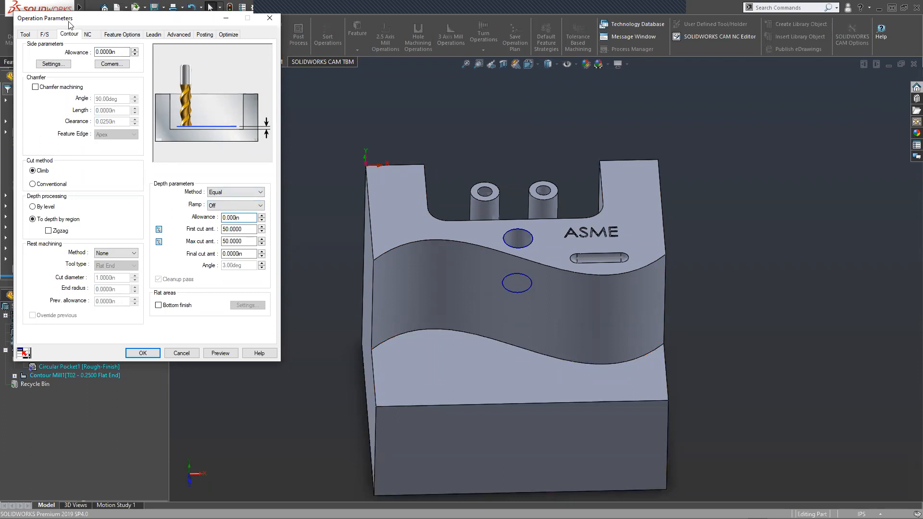
click(88, 35)
click(64, 36)
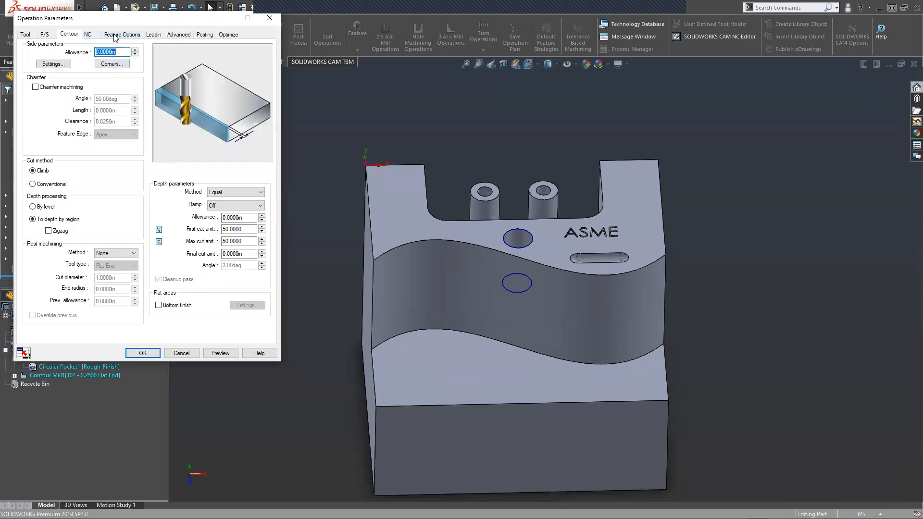
Try the Perpendicular, Parallel and None lead-in types for Circular Pocket1's contour operation.
click(153, 35)
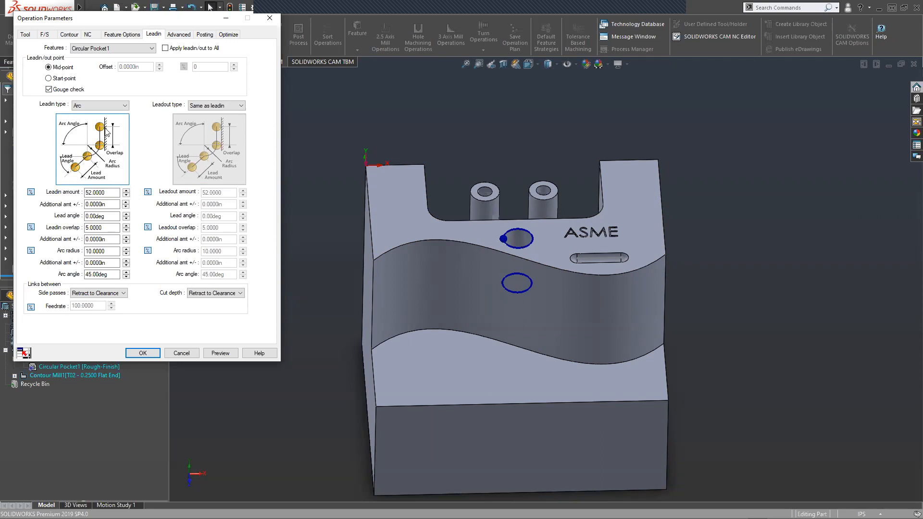
click(106, 107)
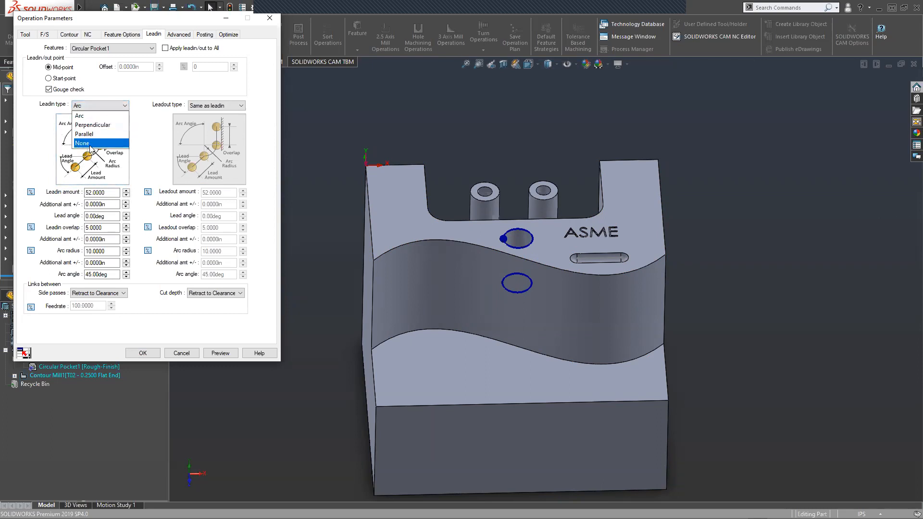
click(53, 166)
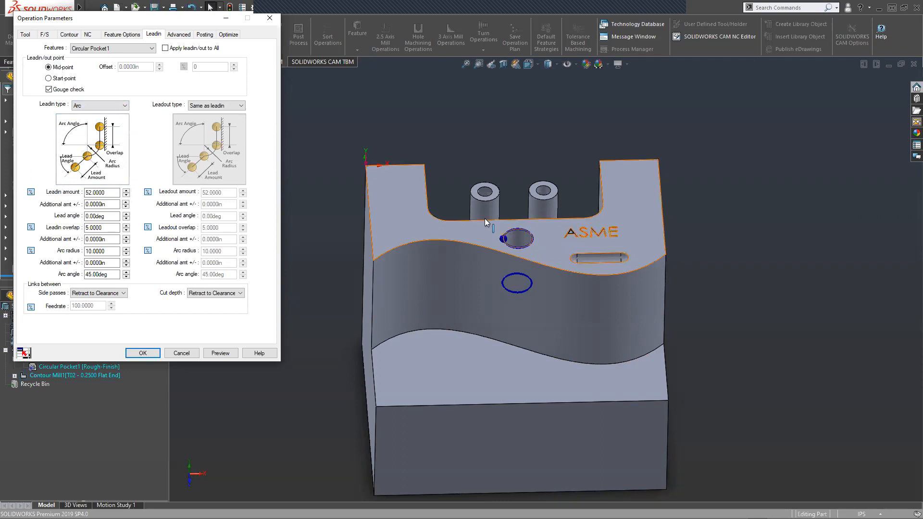
click(527, 236)
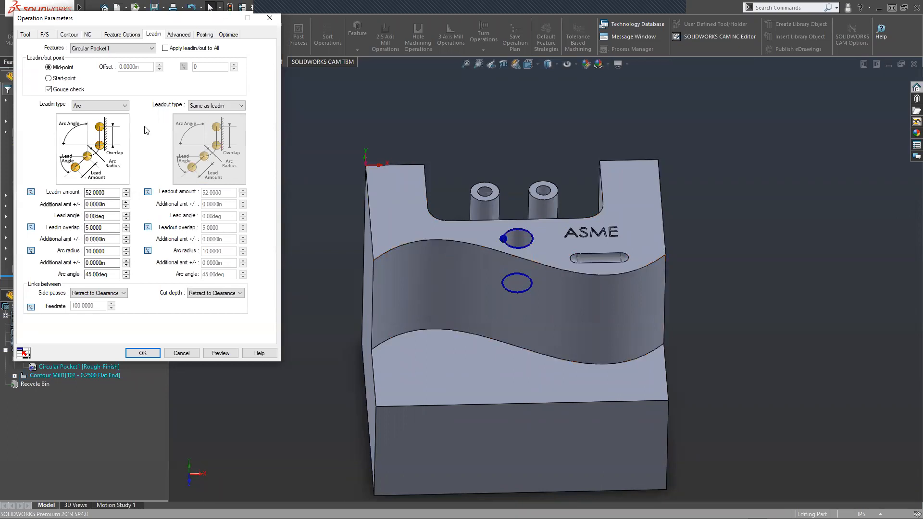
click(95, 109)
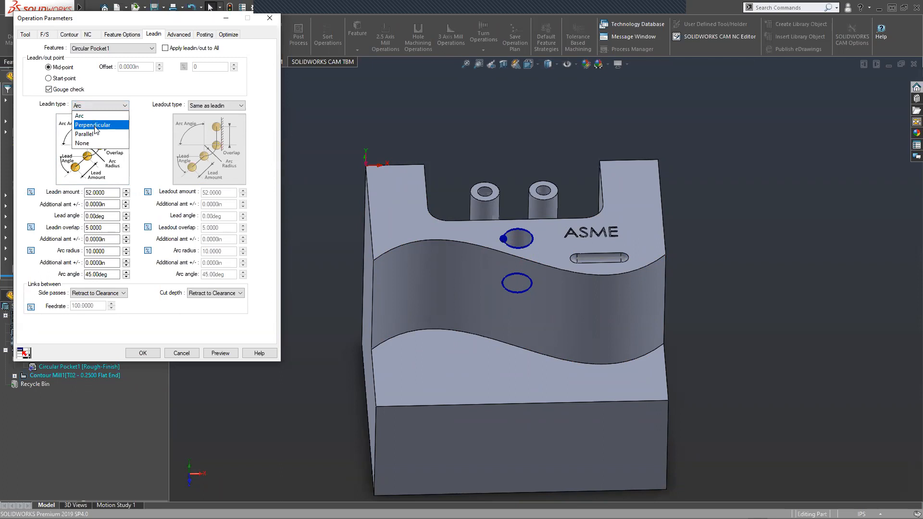
click(94, 126)
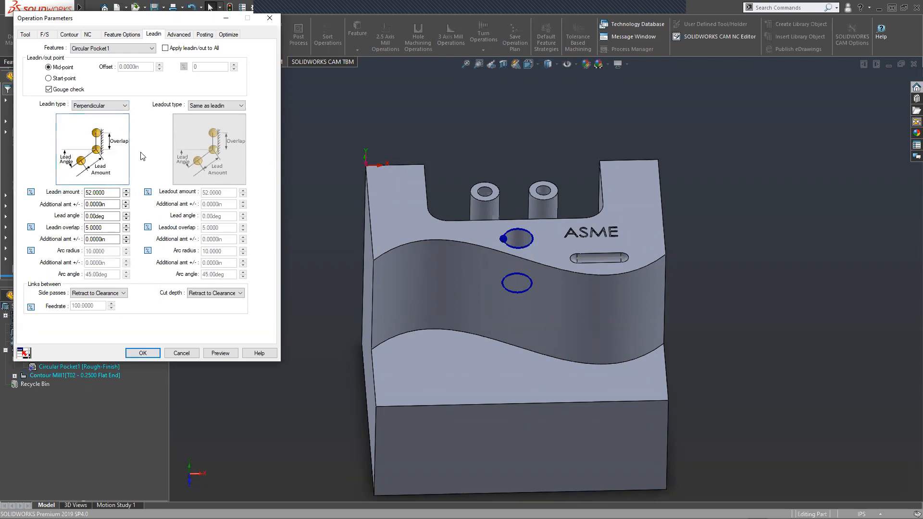
click(101, 106)
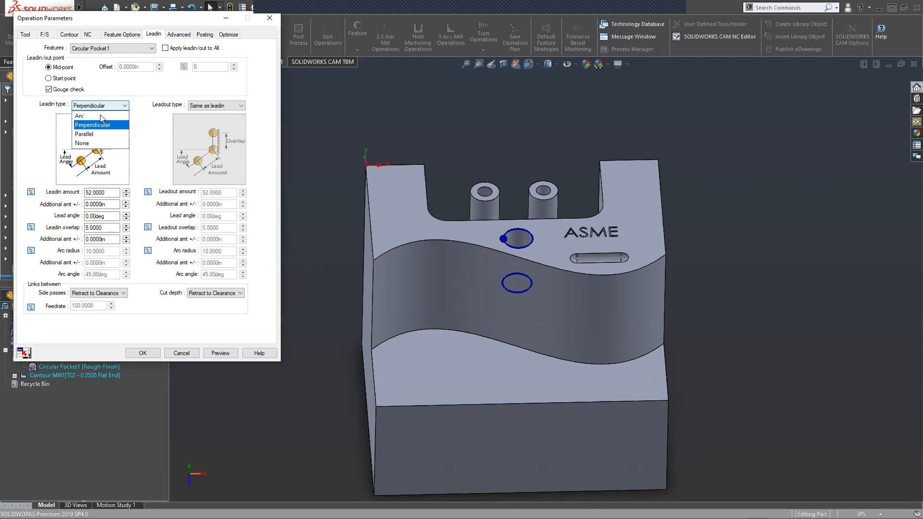
click(97, 134)
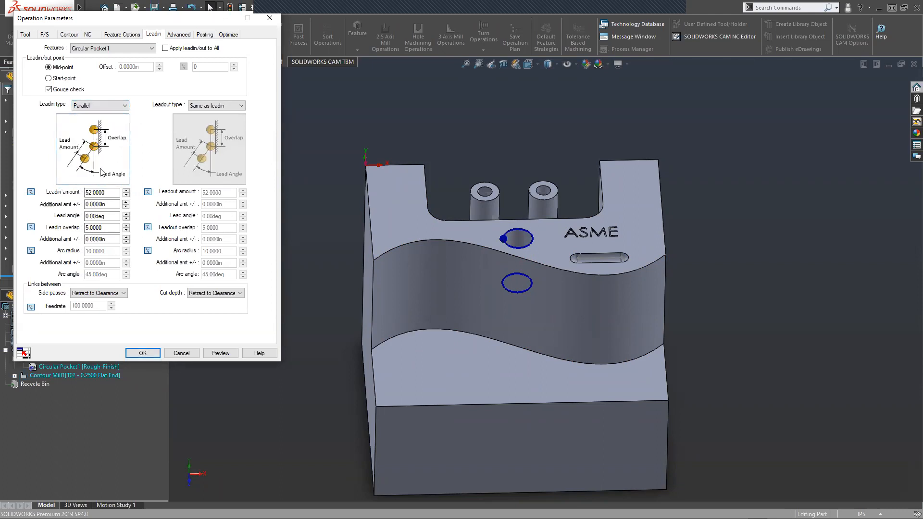
click(96, 106)
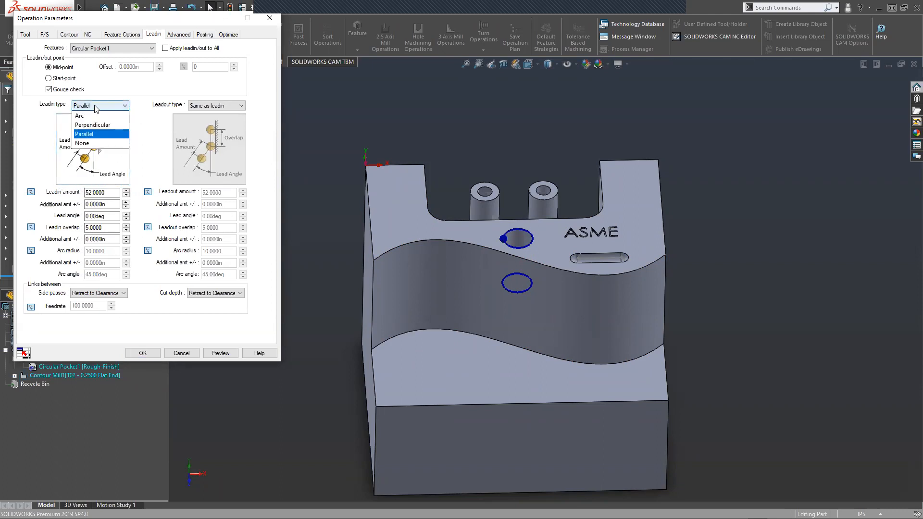
click(89, 143)
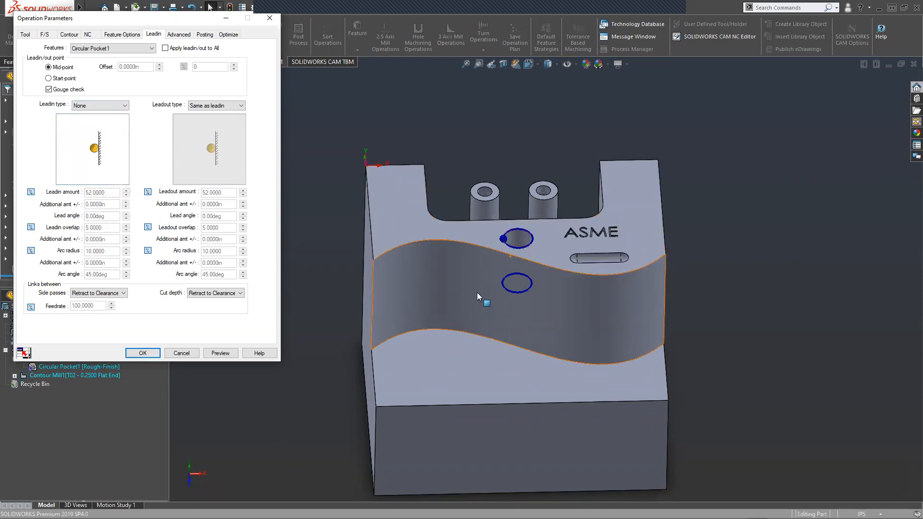
Set the contour operation's lead-in type to Perpendicular, keeping the lead-out type as Same as leadin.
click(96, 106)
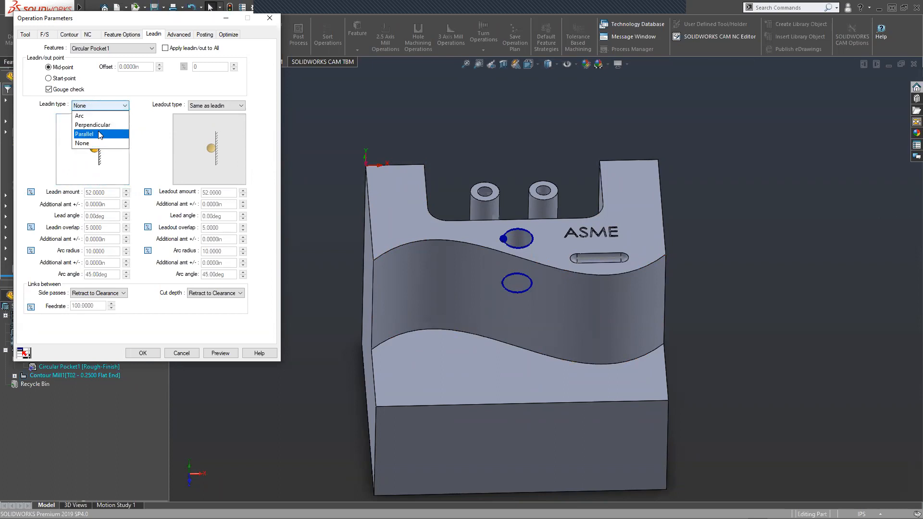
click(92, 125)
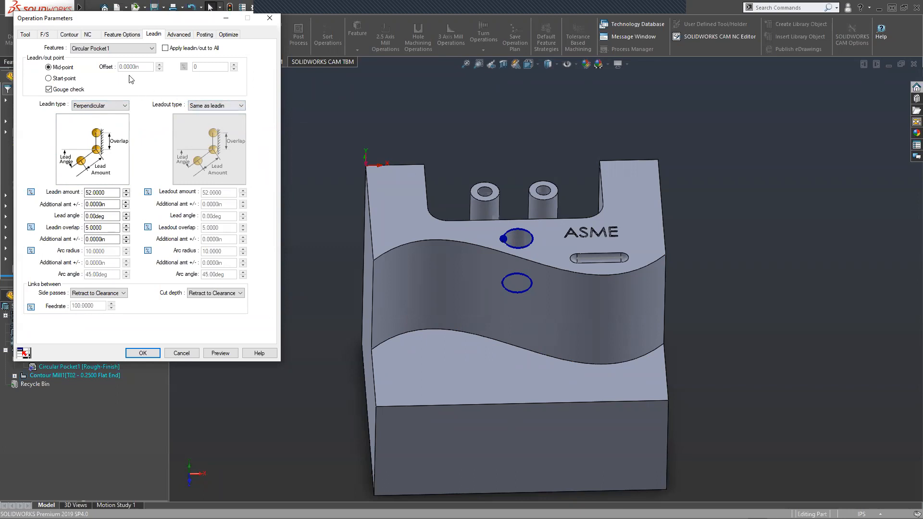
click(201, 111)
click(201, 115)
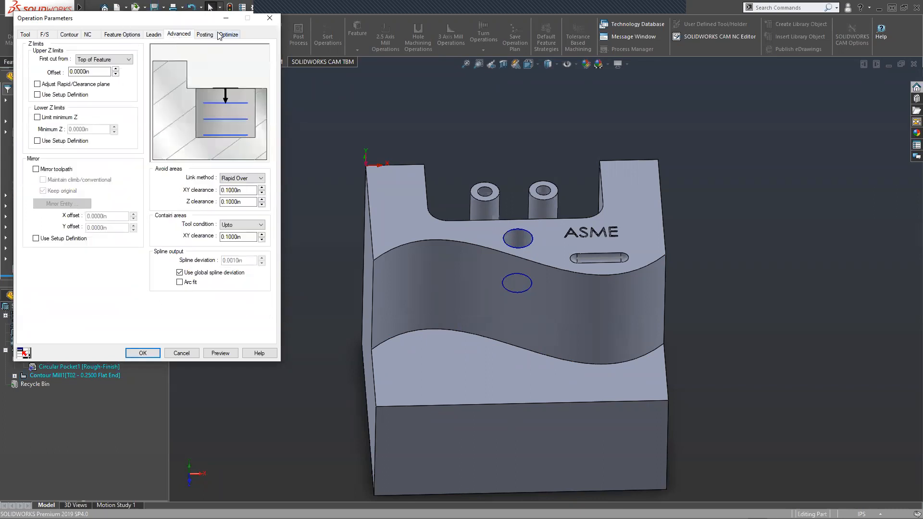
Check the available entry methods for Circular Pocket1 and keep the entry method as None.
click(122, 35)
click(153, 35)
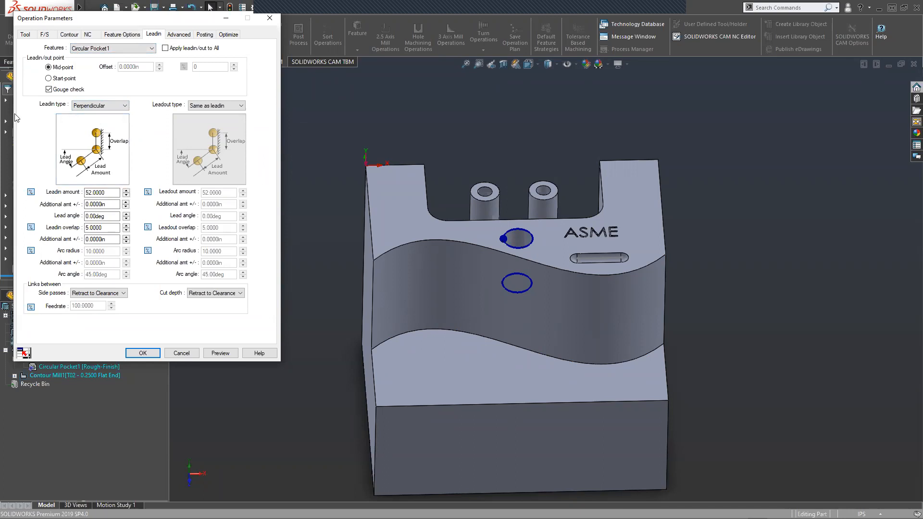
click(123, 34)
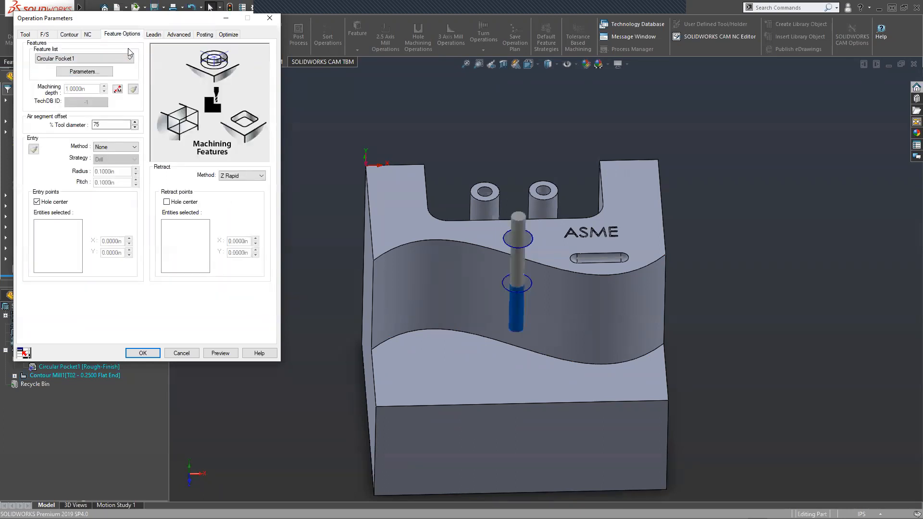
click(121, 146)
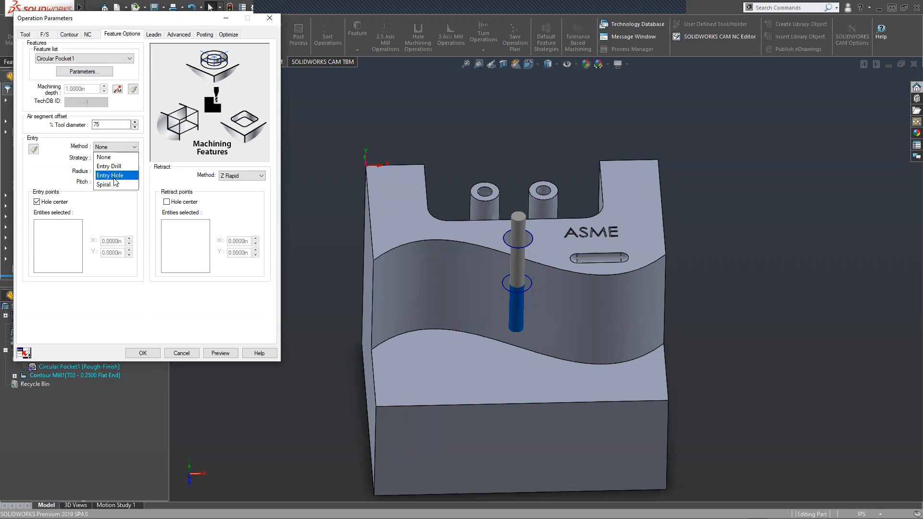
click(115, 157)
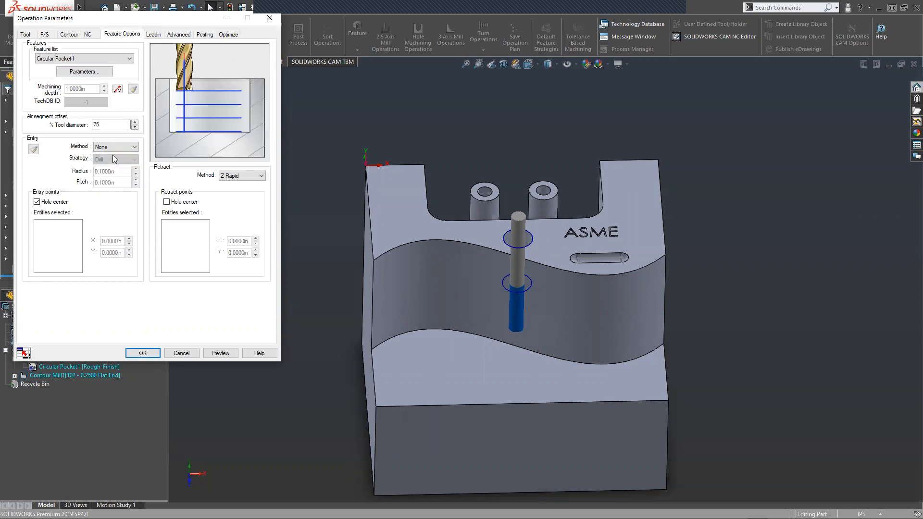
Accept the contour operation's parameters and generate the toolpaths of Contour Mill1 and Rough Mill1.
click(25, 34)
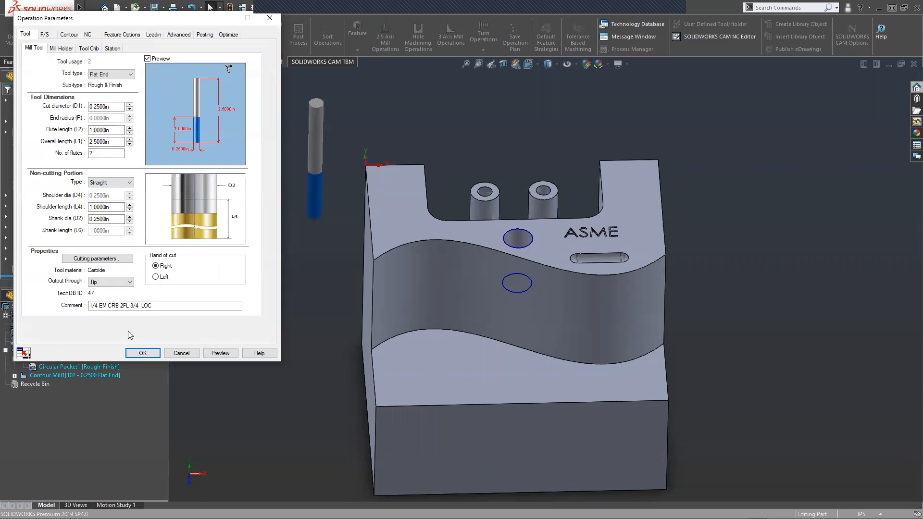
click(144, 353)
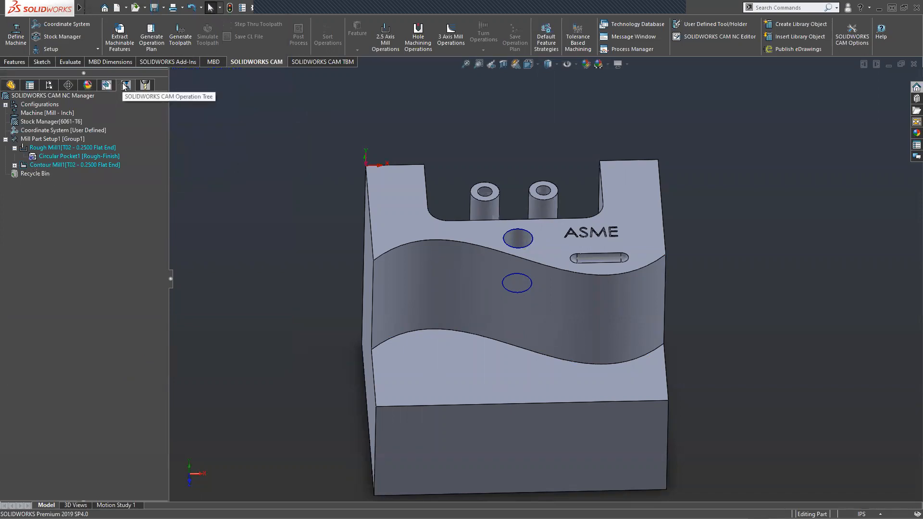
right_click(46, 165)
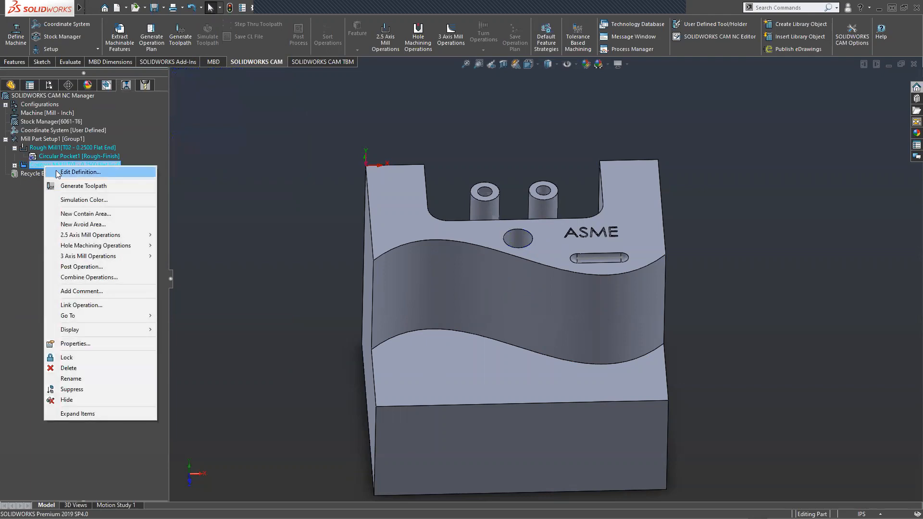
click(70, 187)
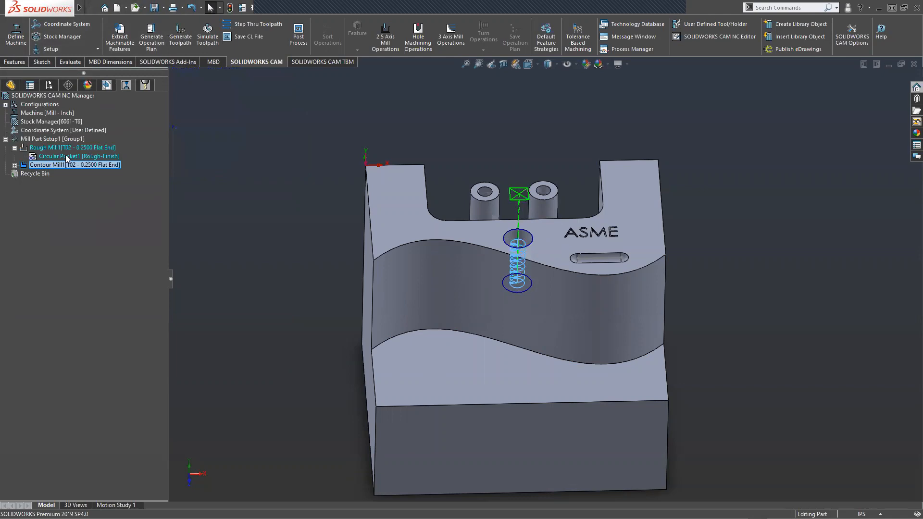
right_click(39, 149)
click(70, 169)
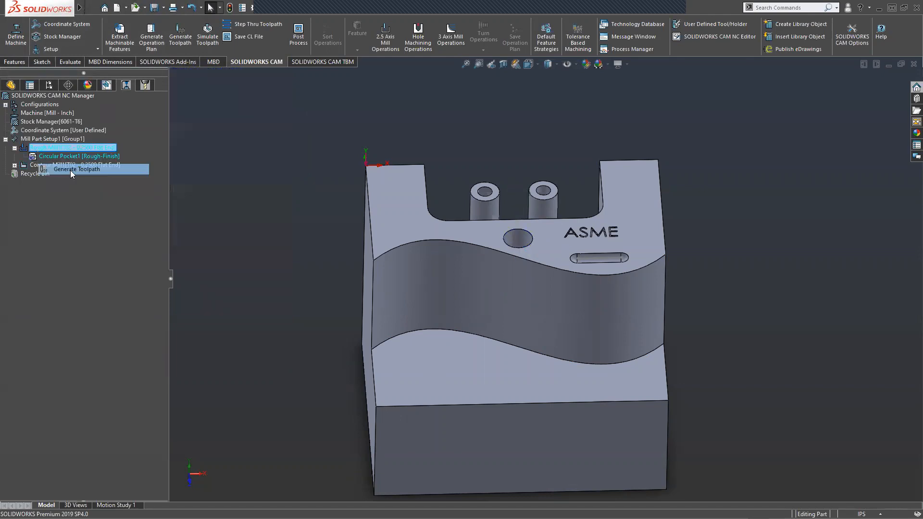
Simulate Contour Mill1's toolpath at a reduced playback speed, rerun it from the start, and close the simulation.
click(43, 166)
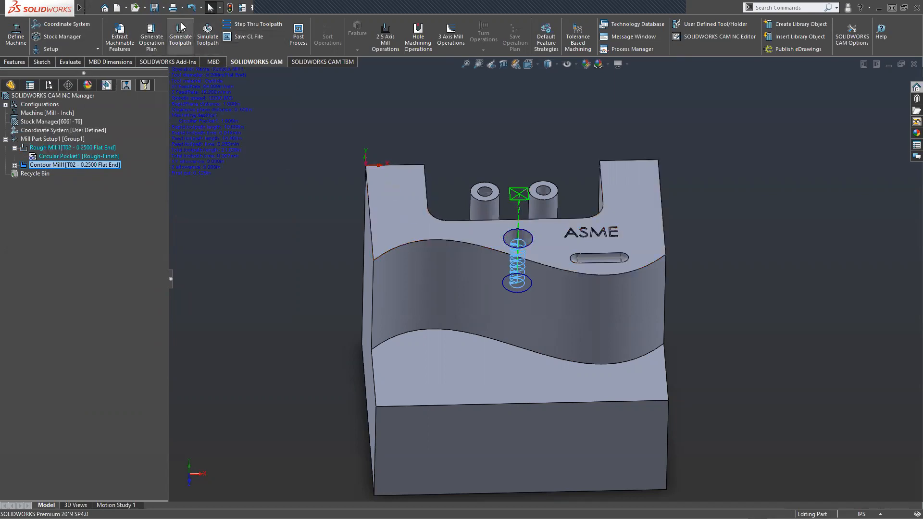
click(207, 40)
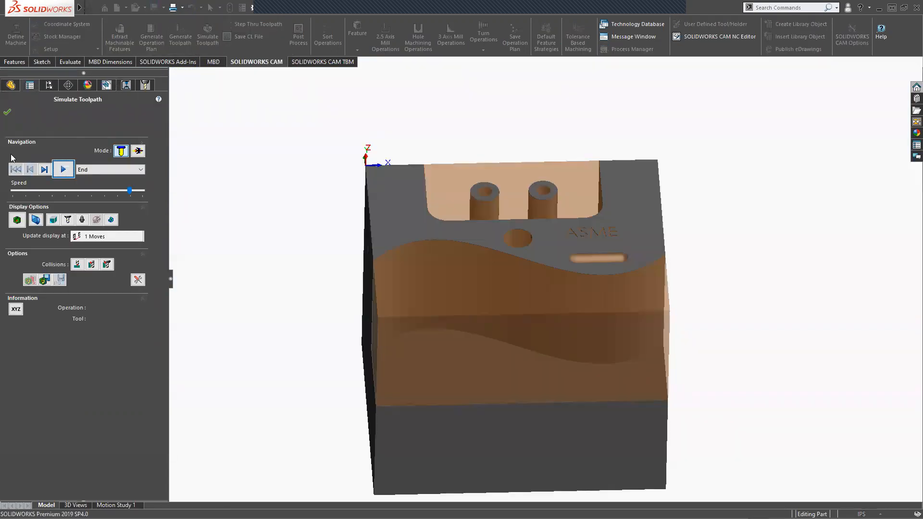
click(97, 190)
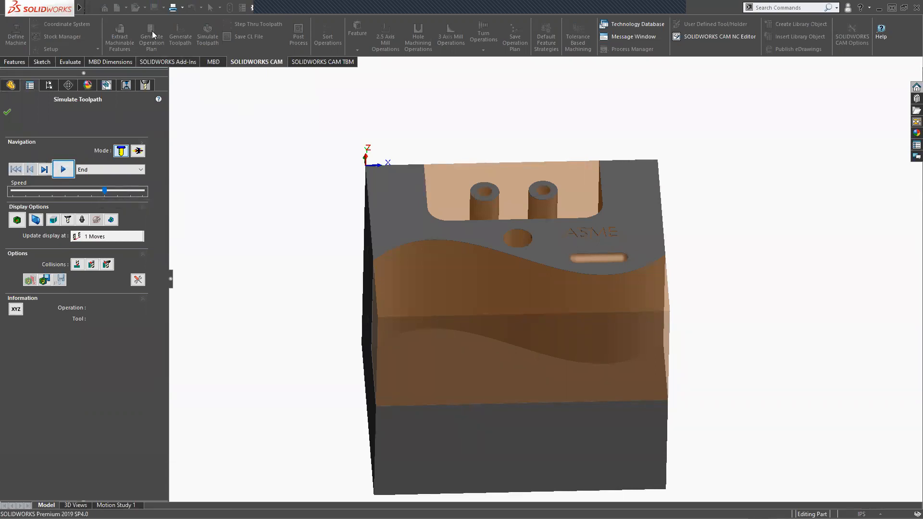
click(7, 112)
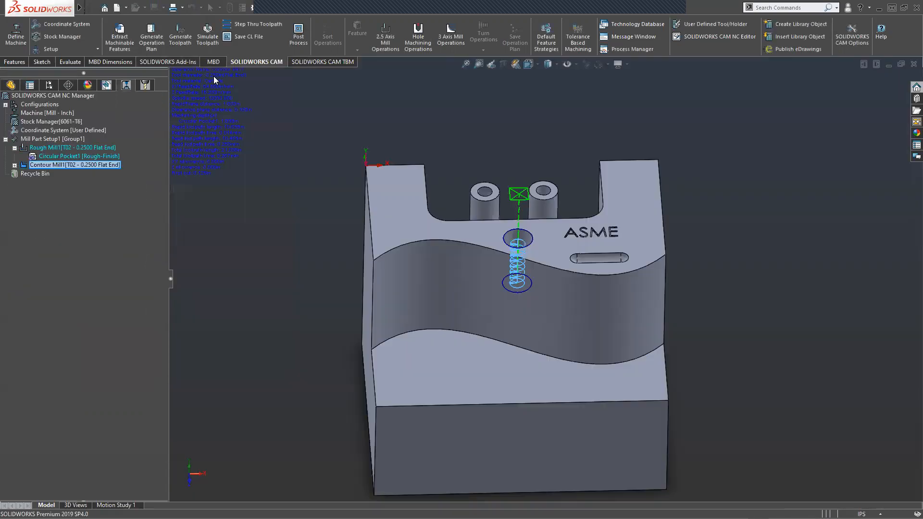
click(210, 43)
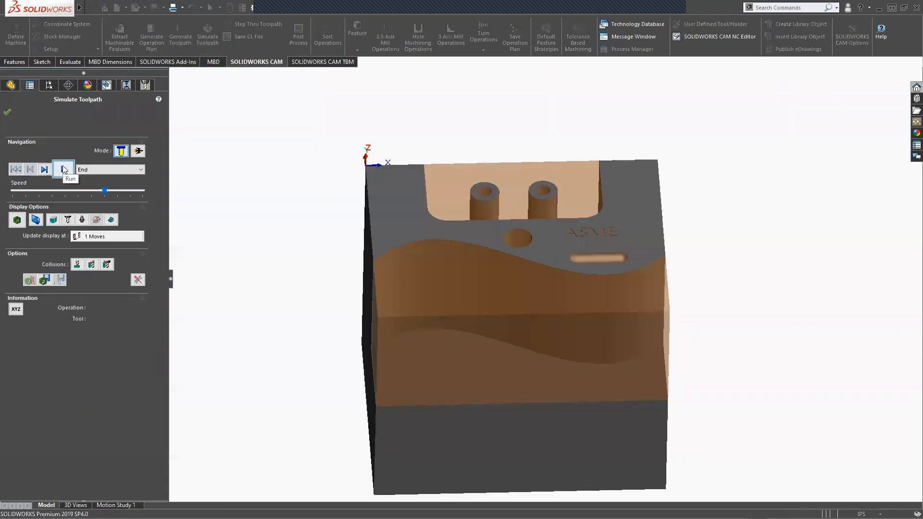
click(64, 170)
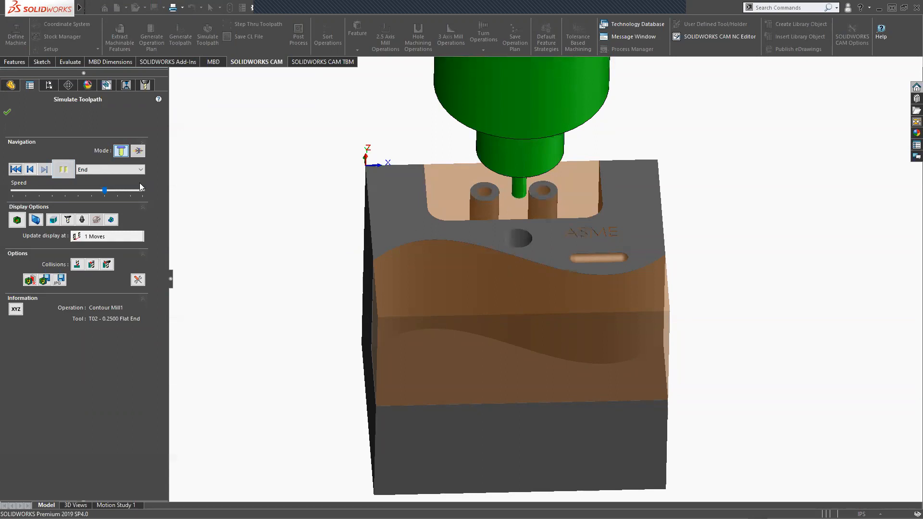
click(73, 191)
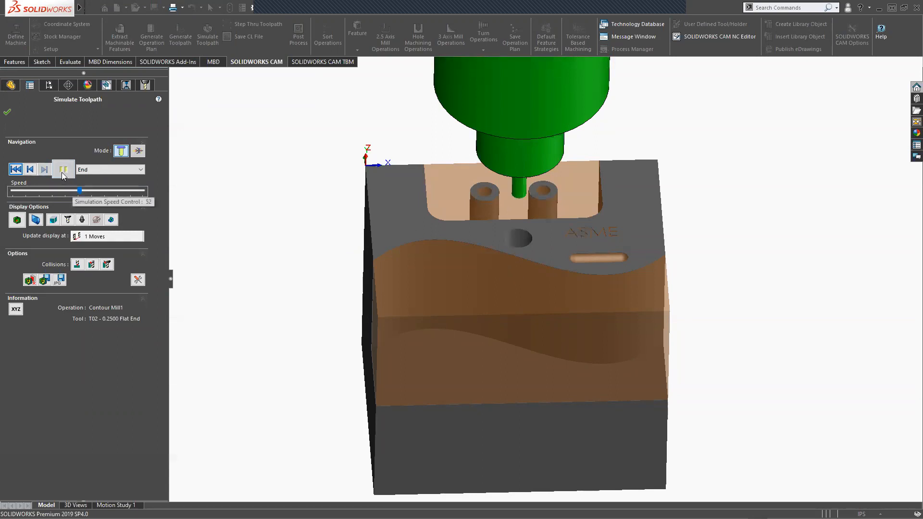
click(16, 169)
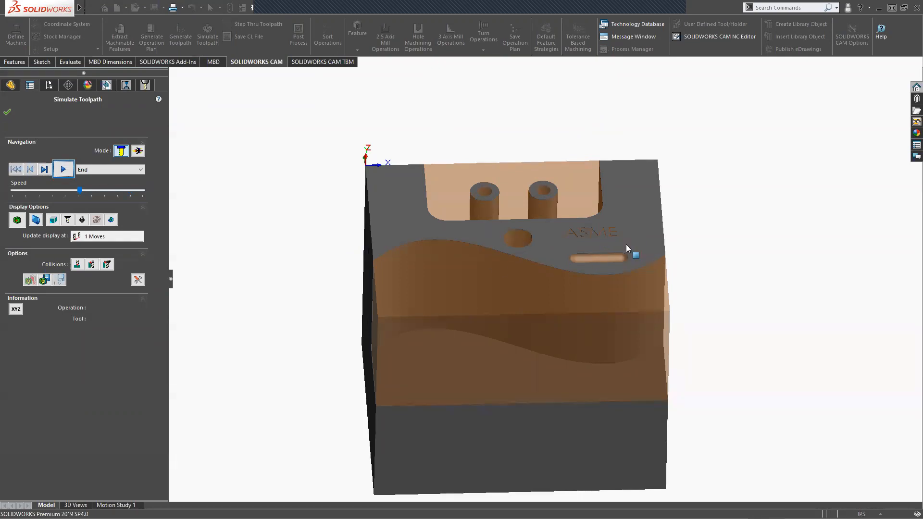
click(63, 169)
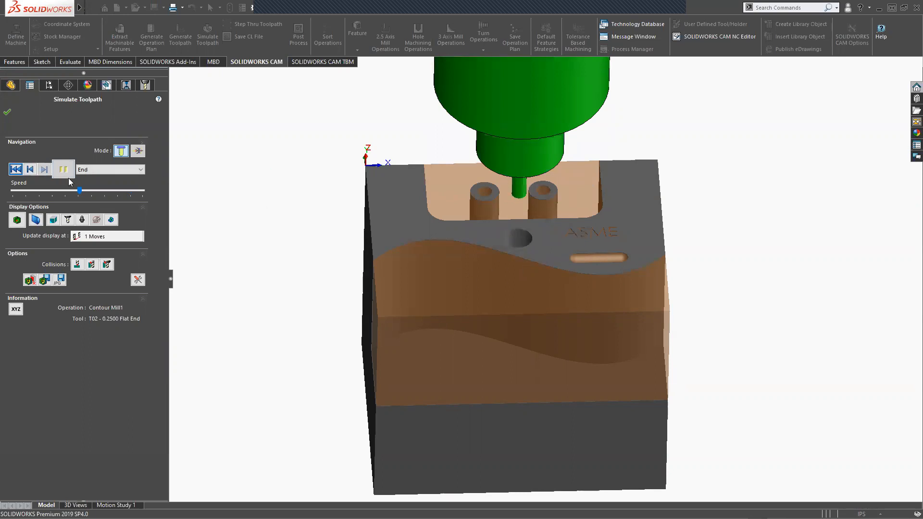
click(5, 113)
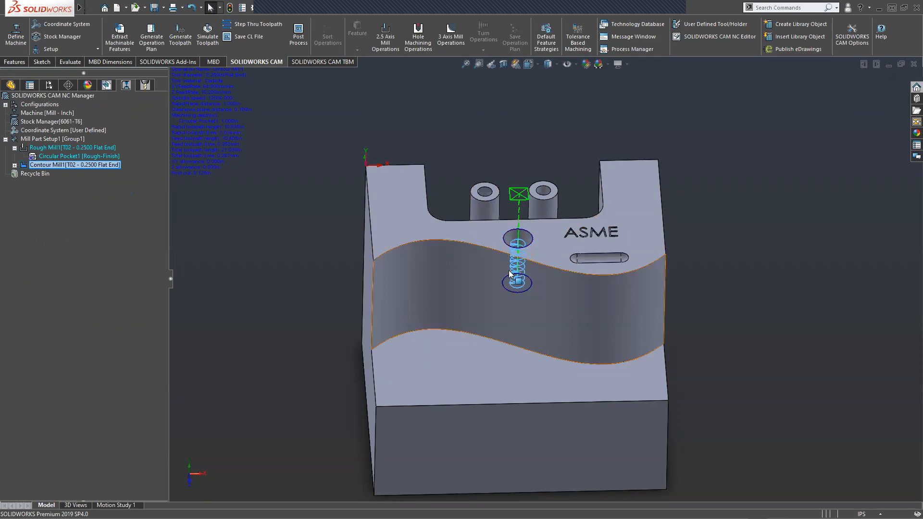
Add a 2.5 axis Rough Mill operation to Irregular Slot1 using the T04 - 0.5000 Flat End tool.
click(105, 86)
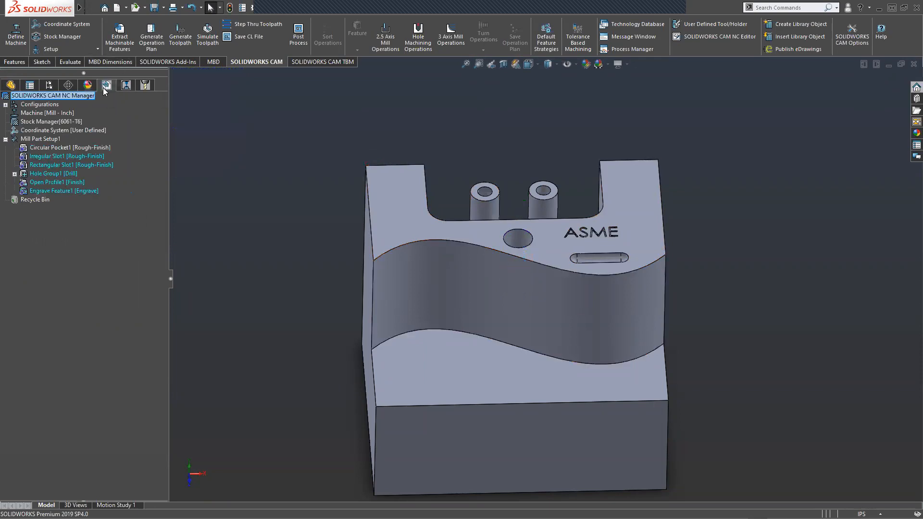
click(58, 165)
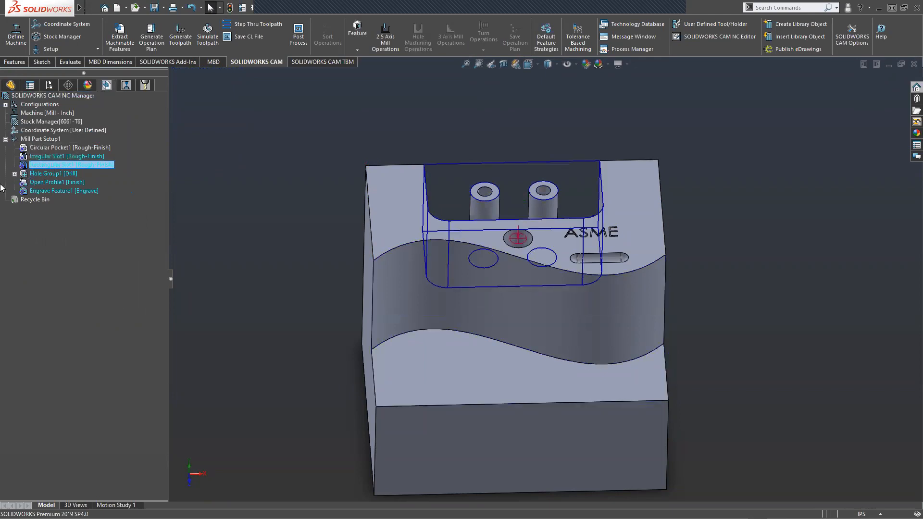
click(39, 157)
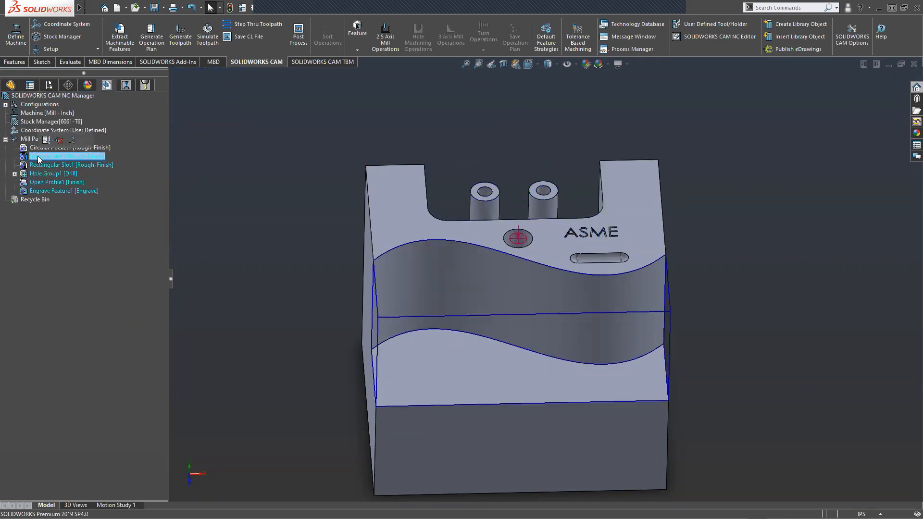
right_click(39, 159)
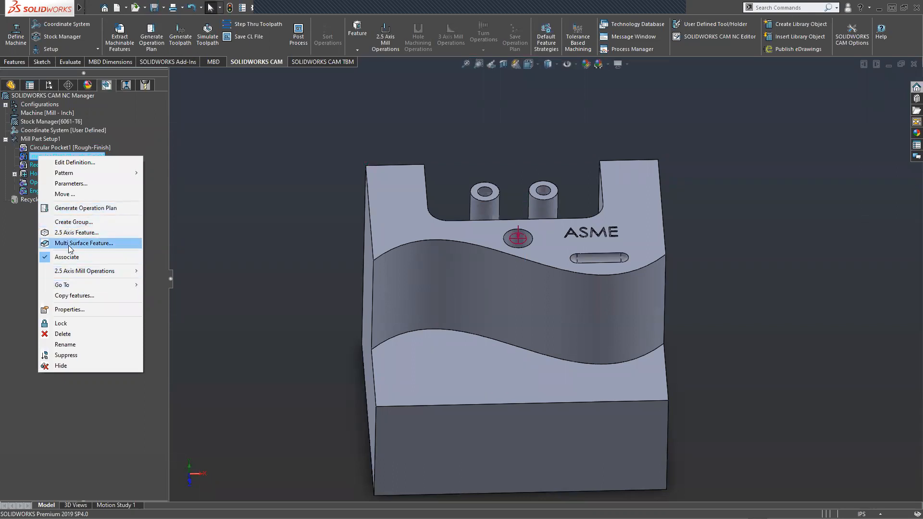
click(2, 222)
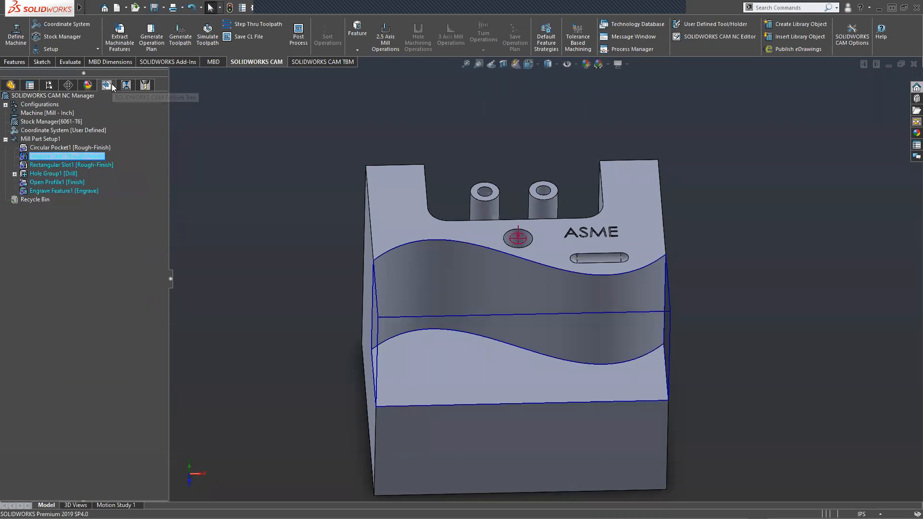
right_click(30, 157)
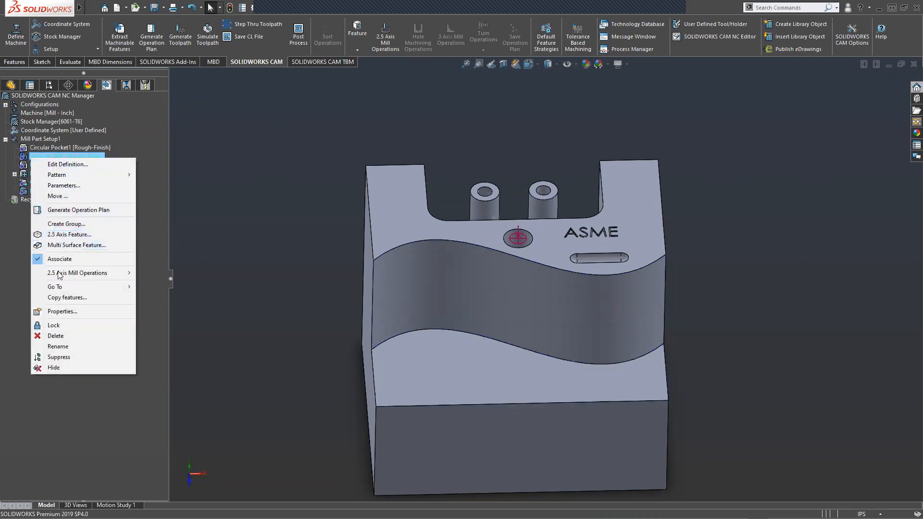
mouse_move(58, 275)
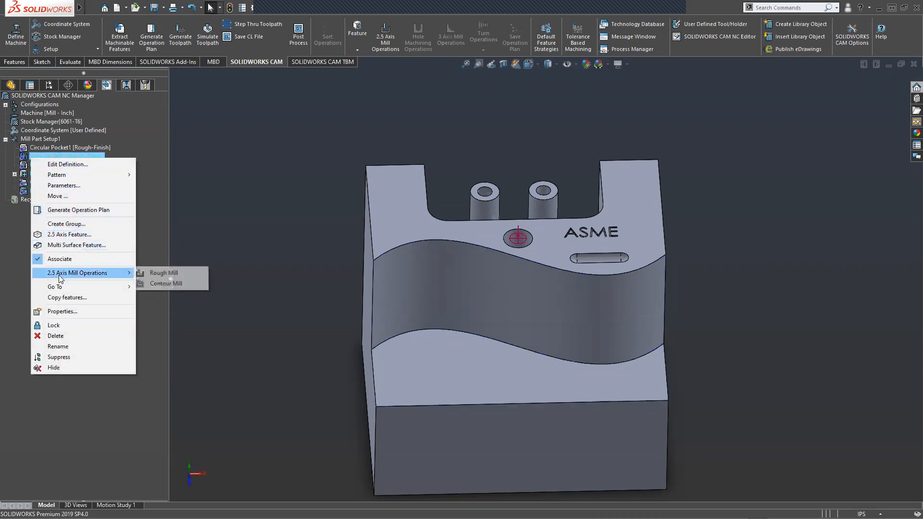
click(151, 274)
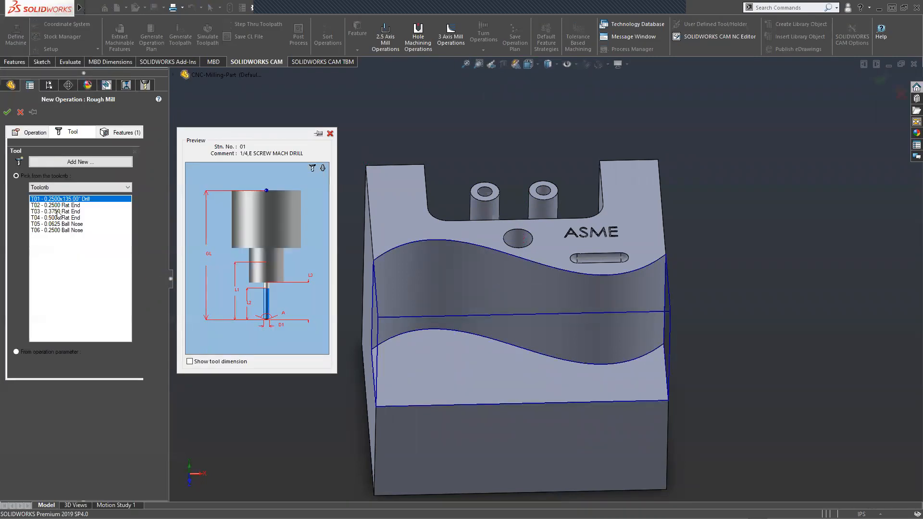
click(57, 231)
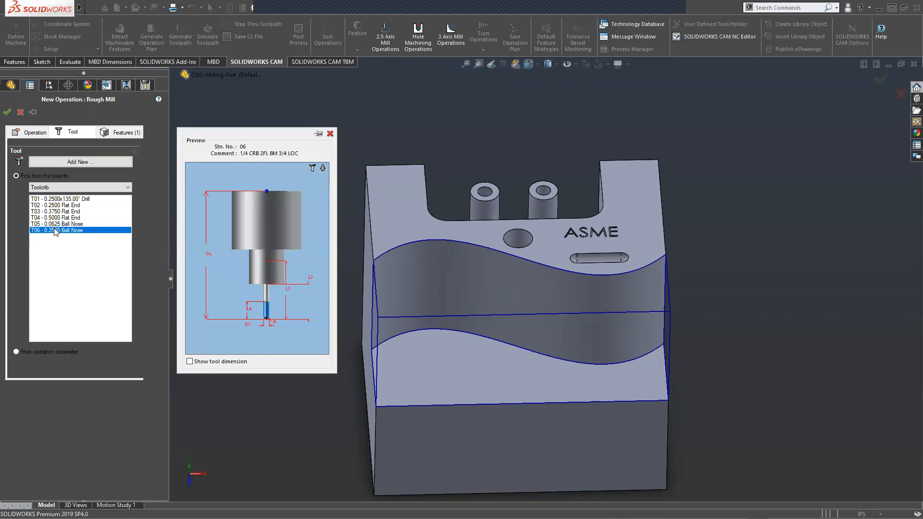
click(61, 218)
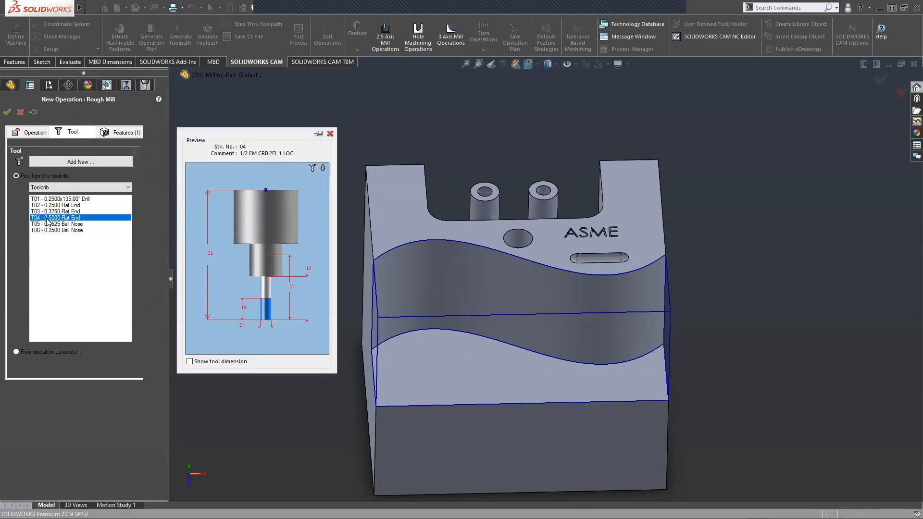
click(7, 112)
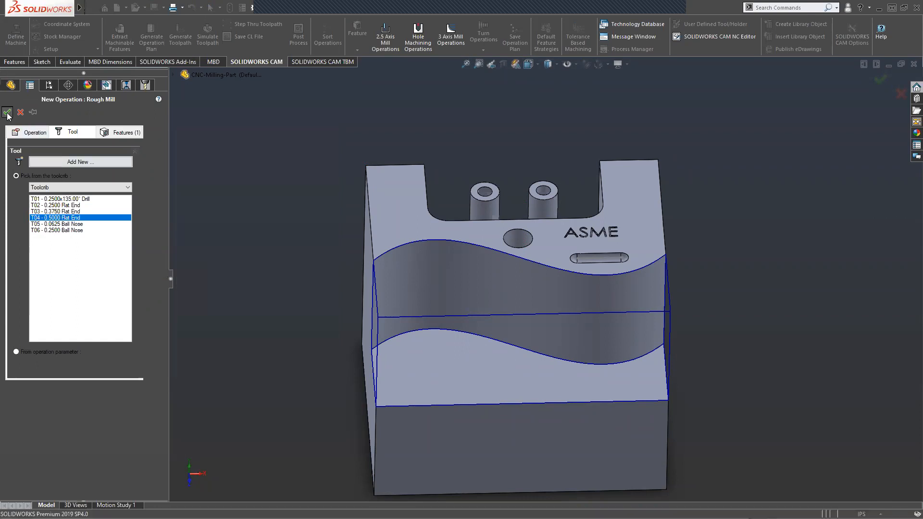
Set the 0.5 in flat end mill's flute length to 2 in and its overall length to 4 in.
double_click(53, 172)
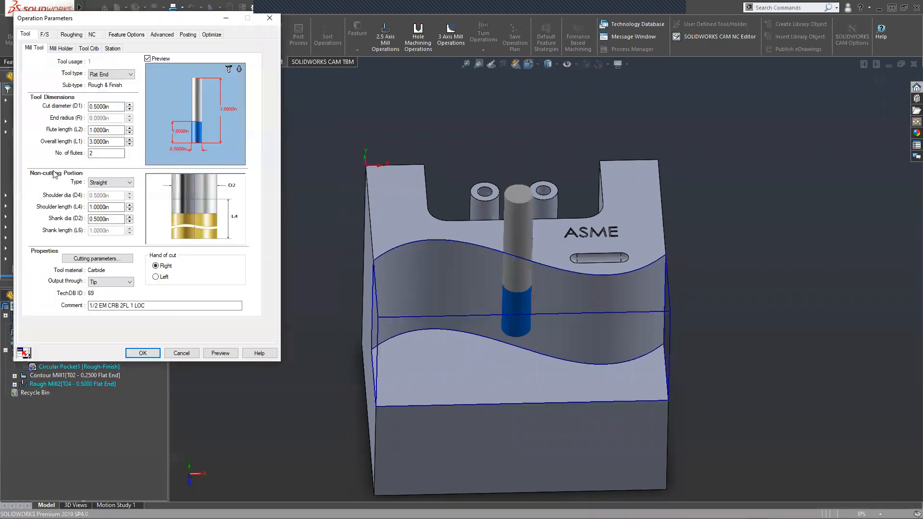
click(96, 132)
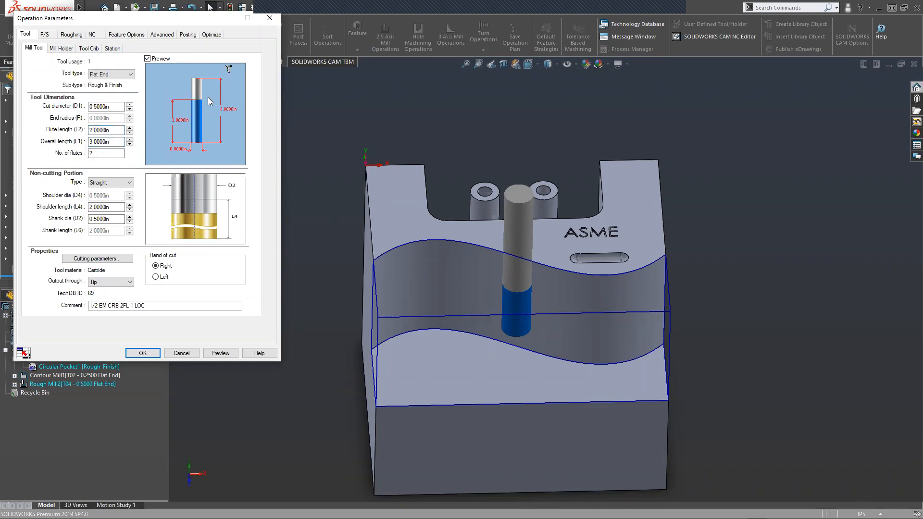
click(95, 142)
click(117, 153)
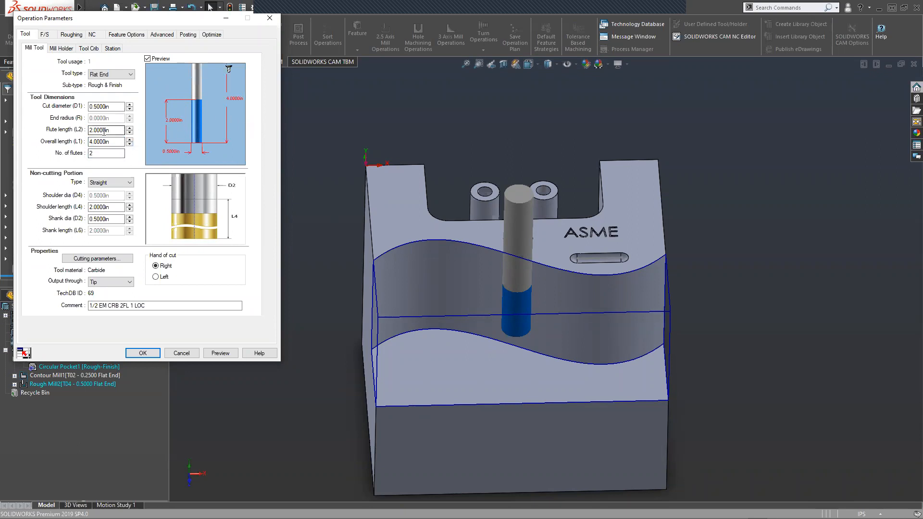
scroll(205, 138, down, 3)
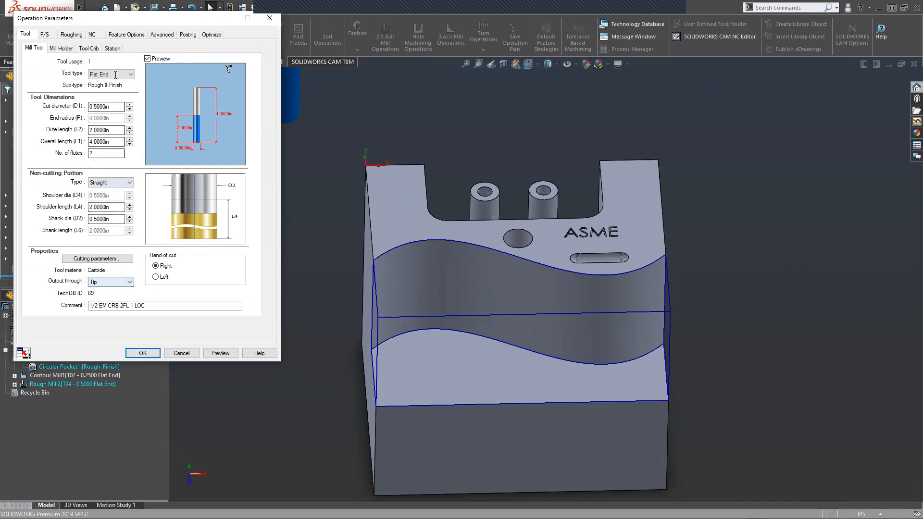
Check the holder, tool crib and station settings, and define the feeds and speeds by Operation with an SFM of 1000.
click(59, 48)
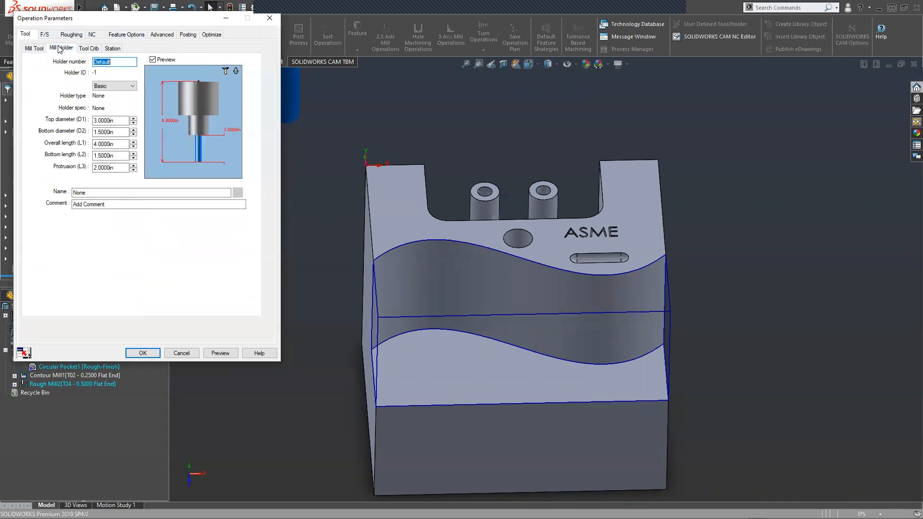
click(90, 49)
click(111, 48)
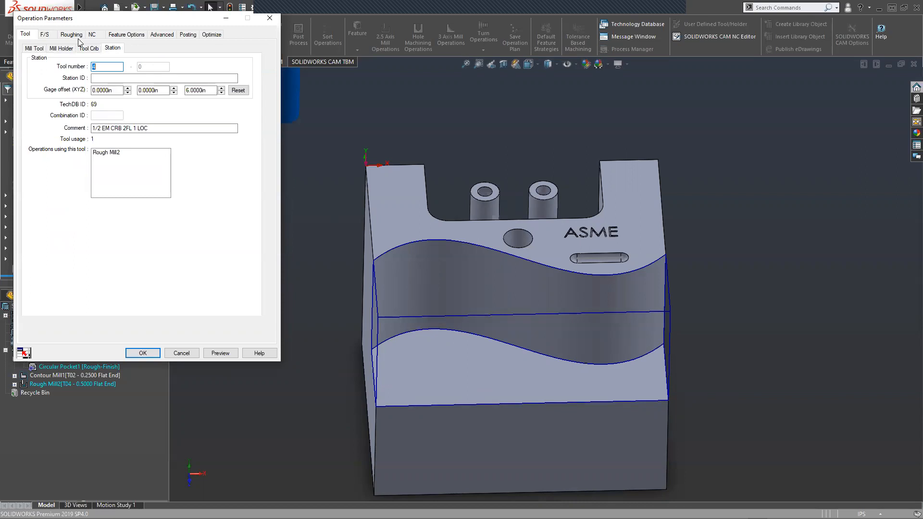
click(45, 35)
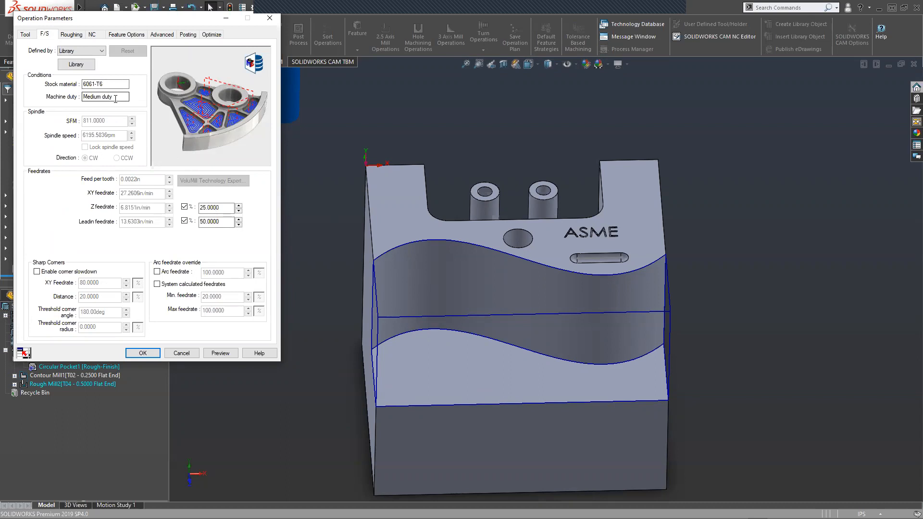
click(96, 52)
click(73, 61)
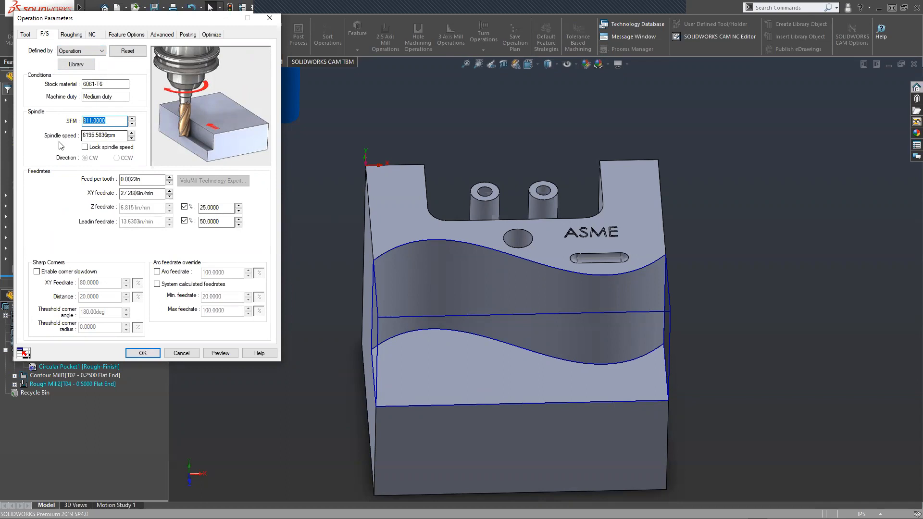
text(10)
click(120, 97)
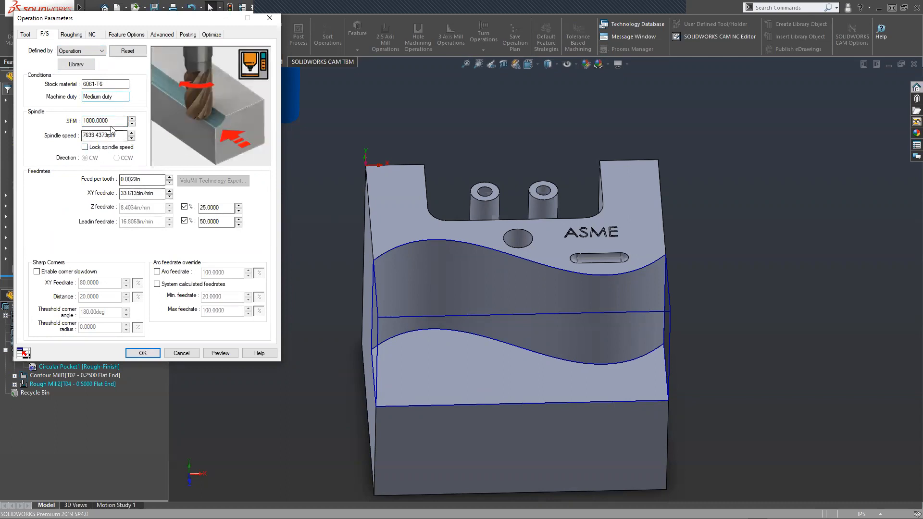
Set the rough mill operation's SFM to 1200 and its feed per tooth to 0.005 in.
key(Tab)
text(12)
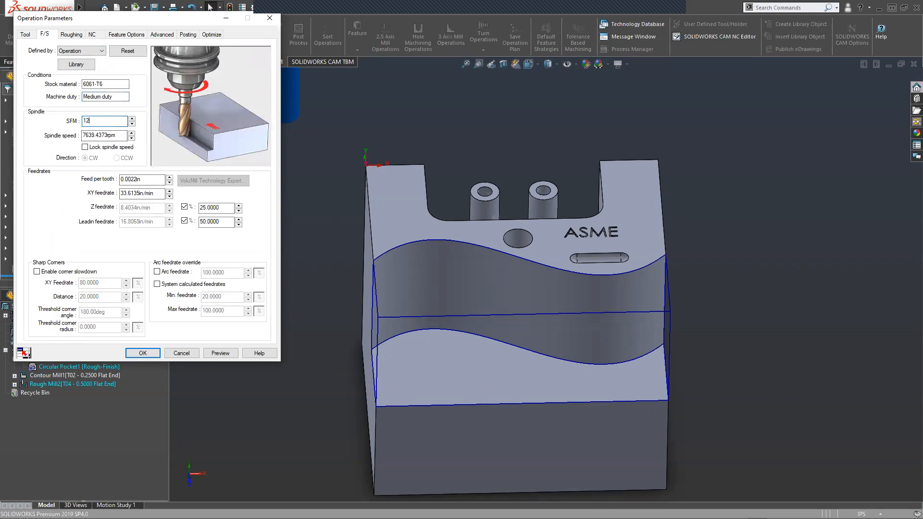
text(00)
click(107, 97)
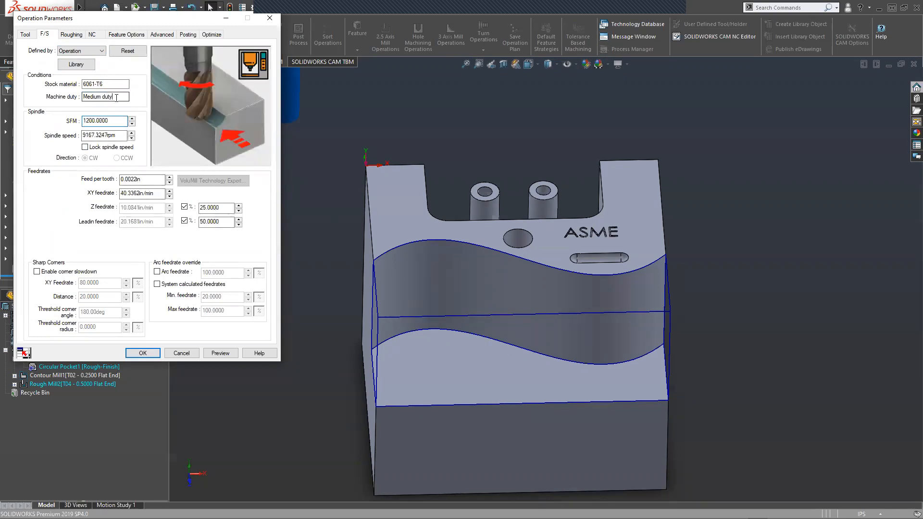
click(135, 180)
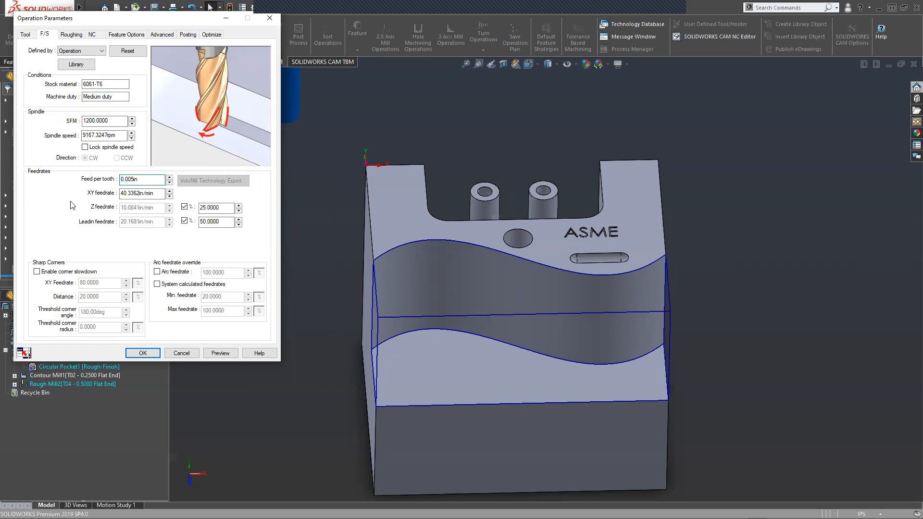
click(121, 136)
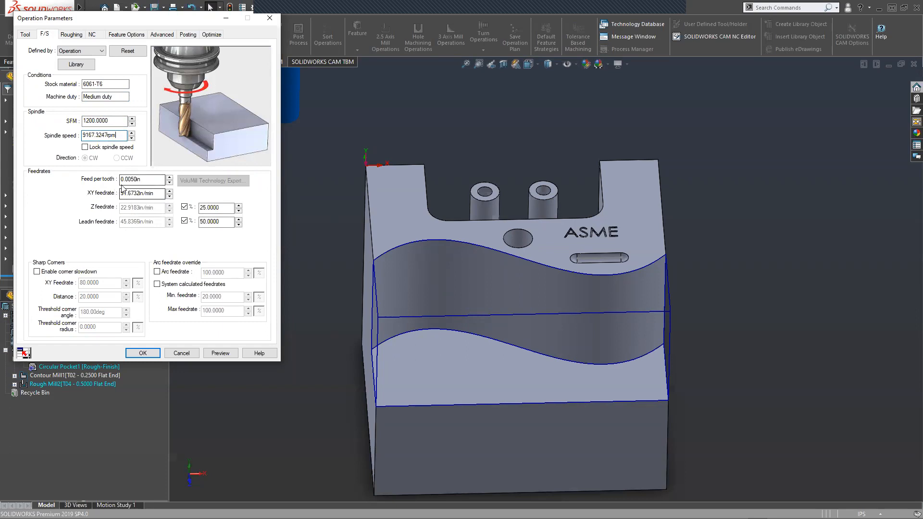
Change the roughing pattern to VoluMill and choose to review its cutting conditions in the VoluMill Technology Expert.
click(74, 37)
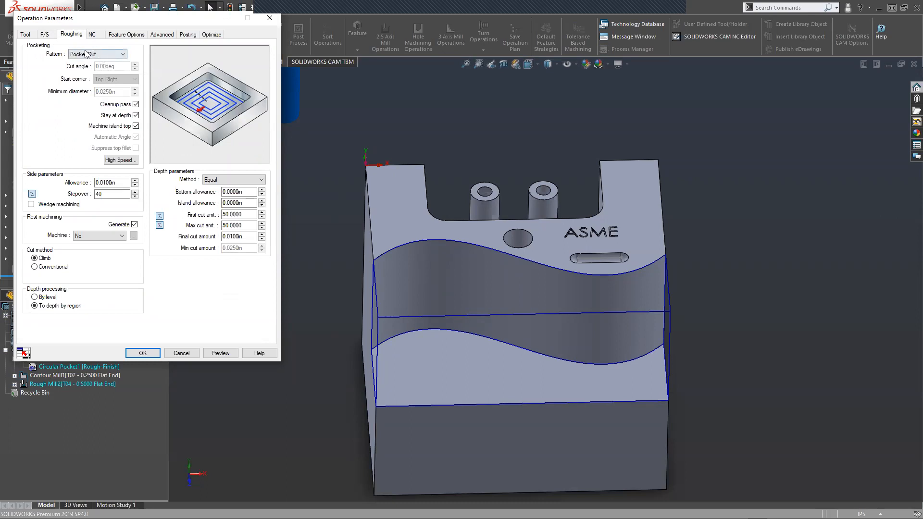
click(88, 54)
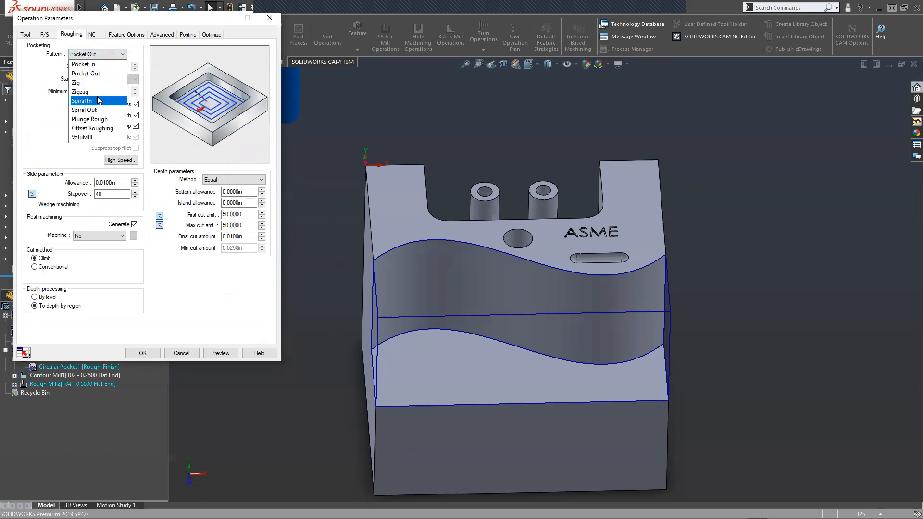
click(94, 139)
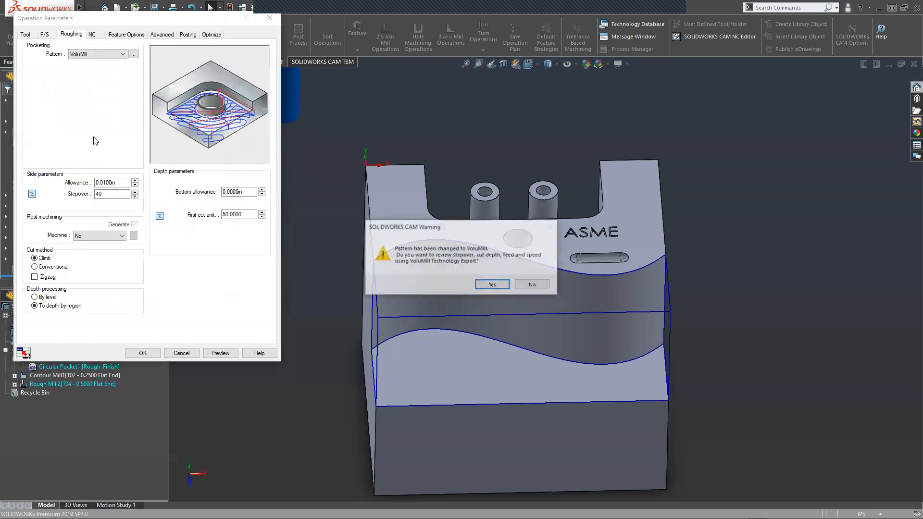
click(493, 285)
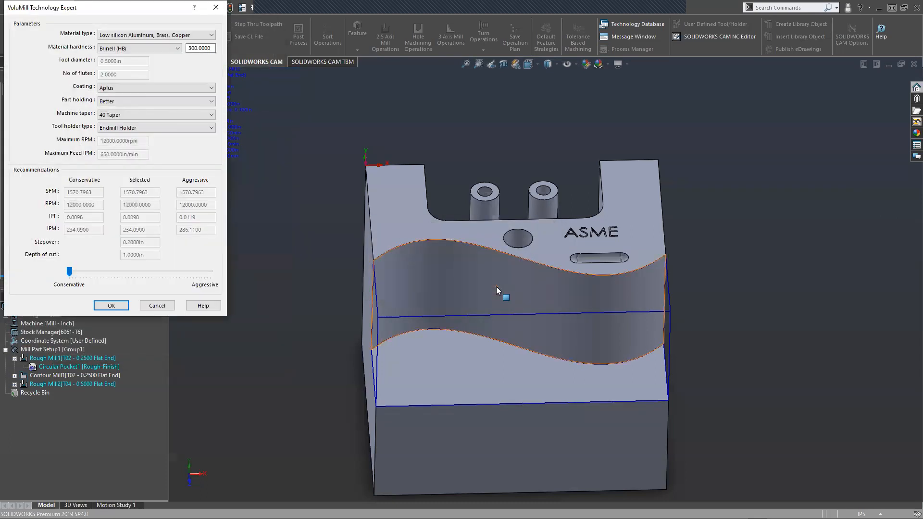
Look through the material types and hardness scales, keeping Low silicon Aluminum, Brass, Copper and Brinell (HB).
click(136, 38)
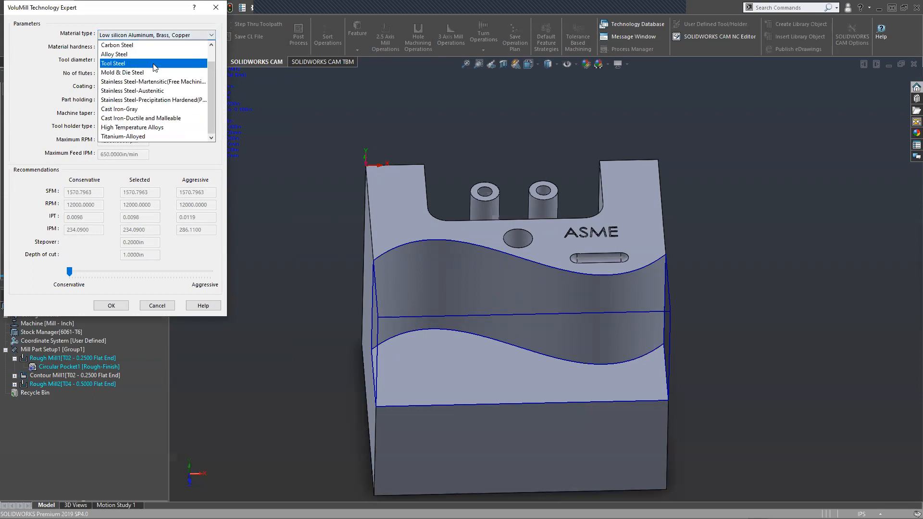
click(145, 44)
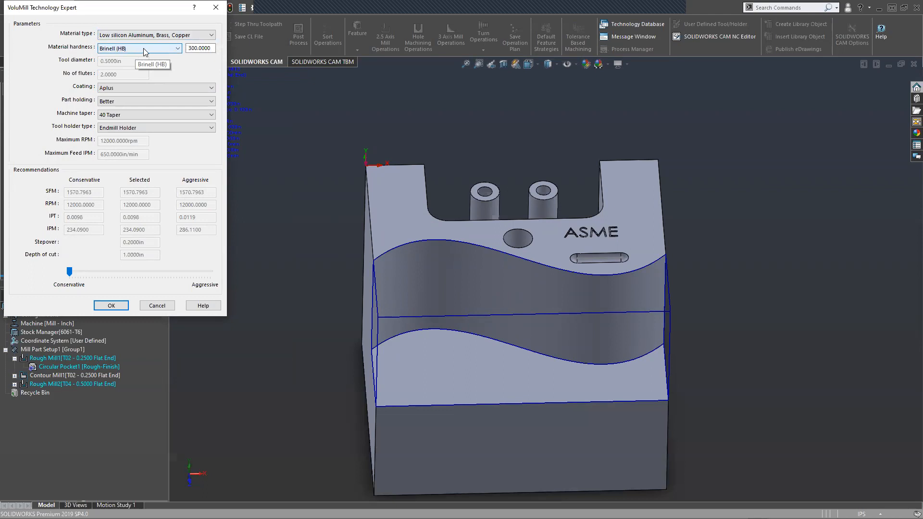
click(147, 49)
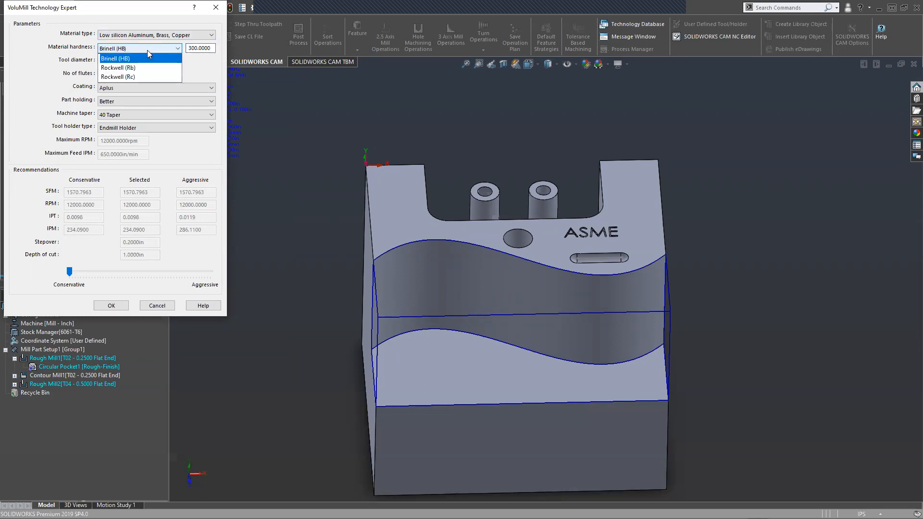
click(151, 77)
click(150, 49)
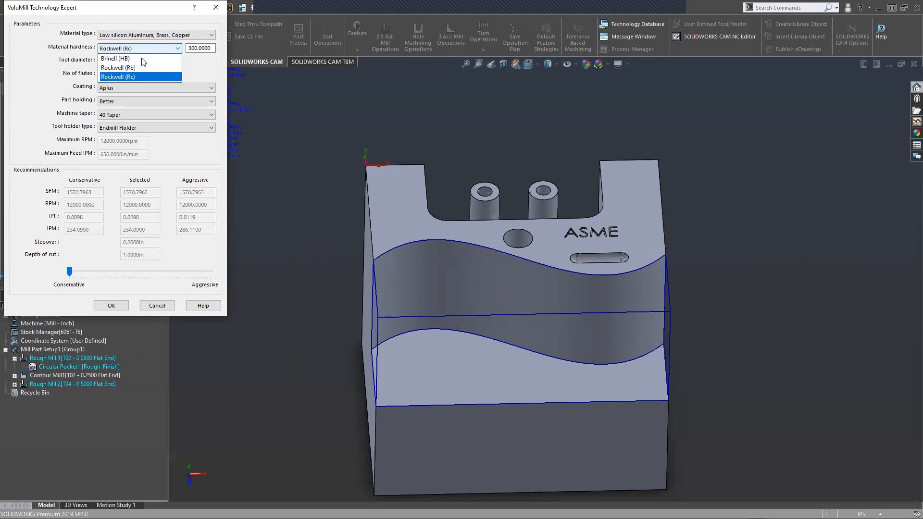
click(144, 68)
click(145, 48)
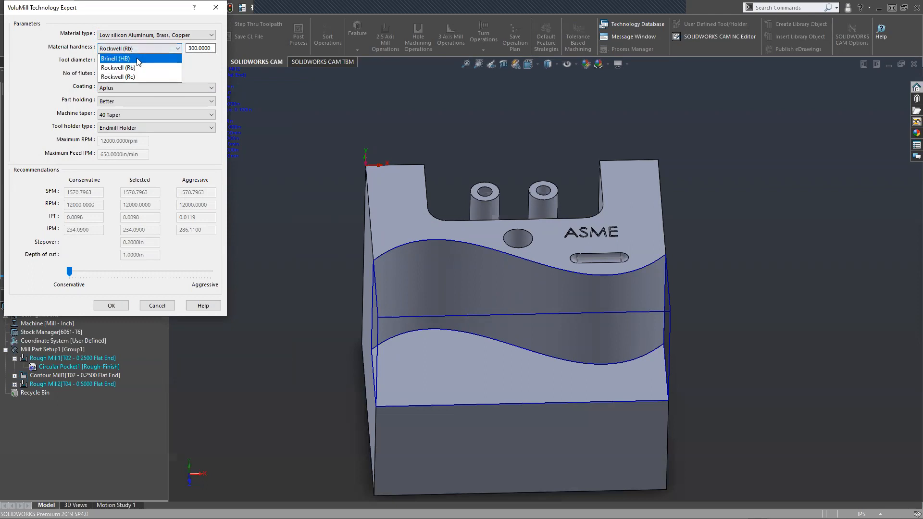
click(139, 58)
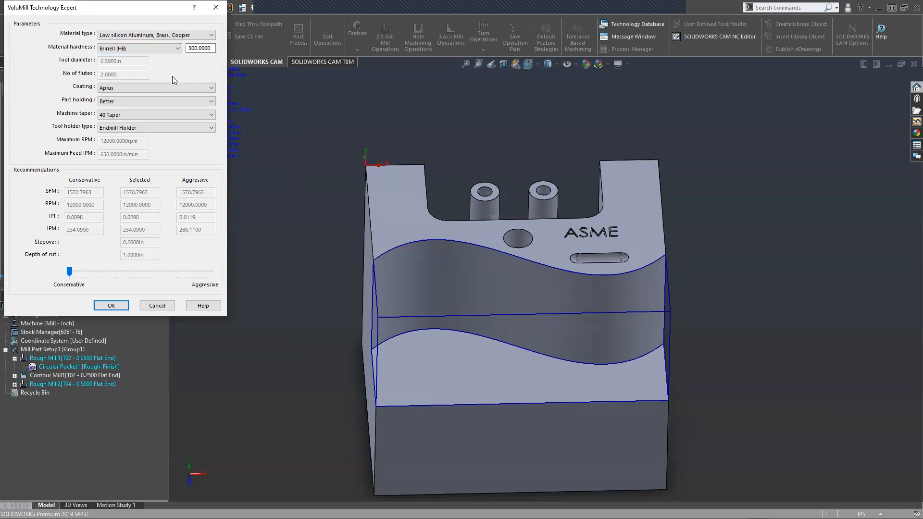
Set the tool coating to Uncoated, keep Better part holding, 40 Taper and Endmill Holder, and accept the VoluMill recommendations.
click(141, 89)
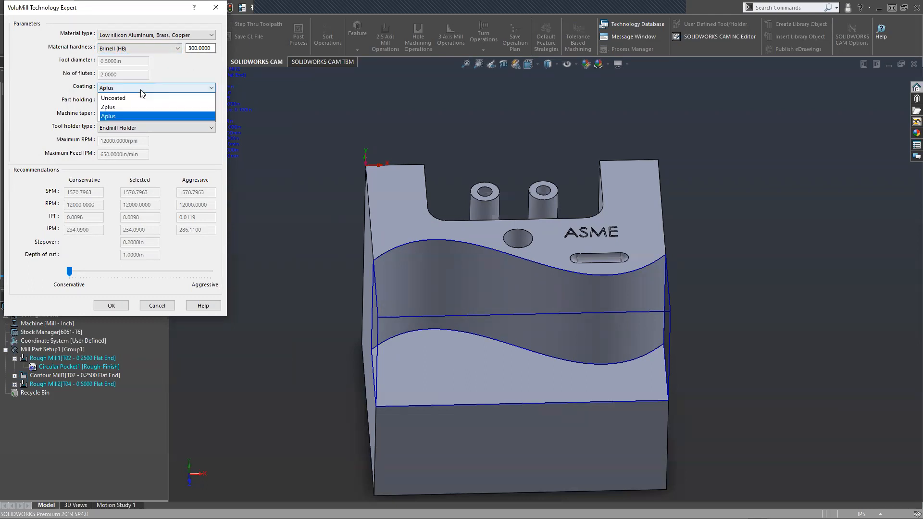
click(135, 95)
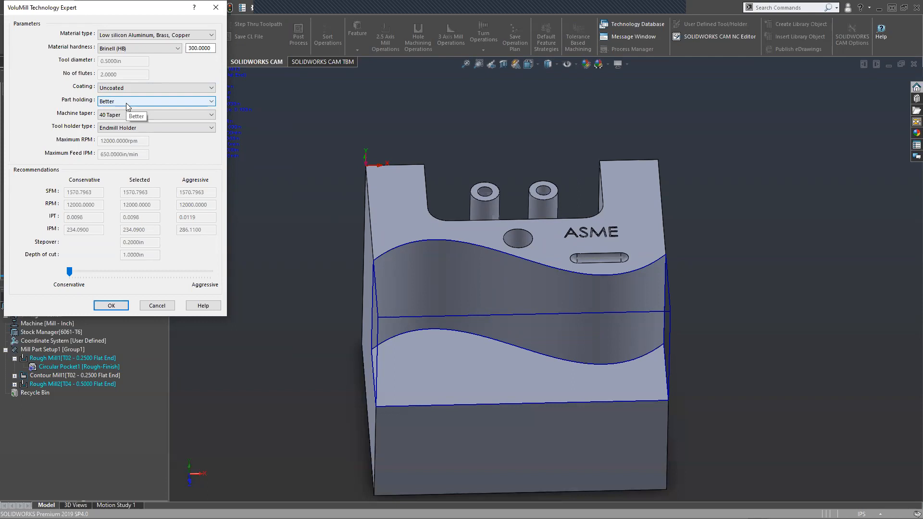
click(127, 105)
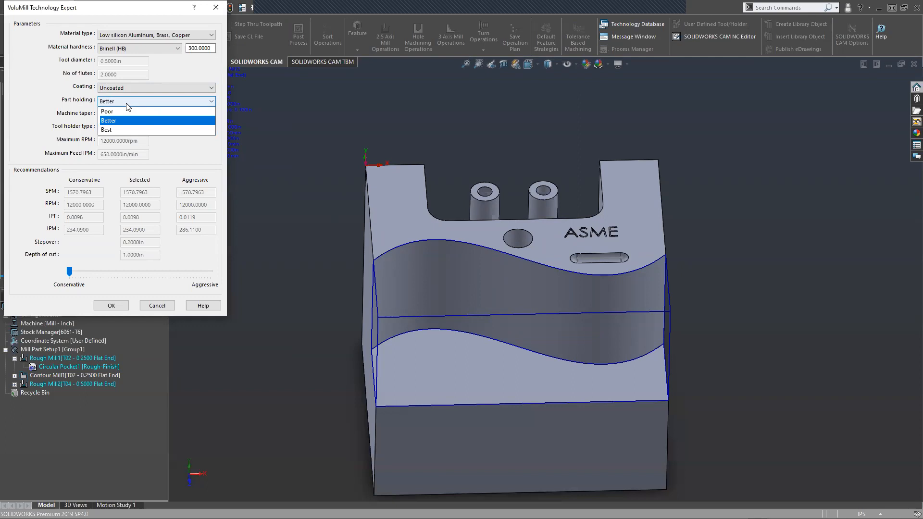
click(127, 104)
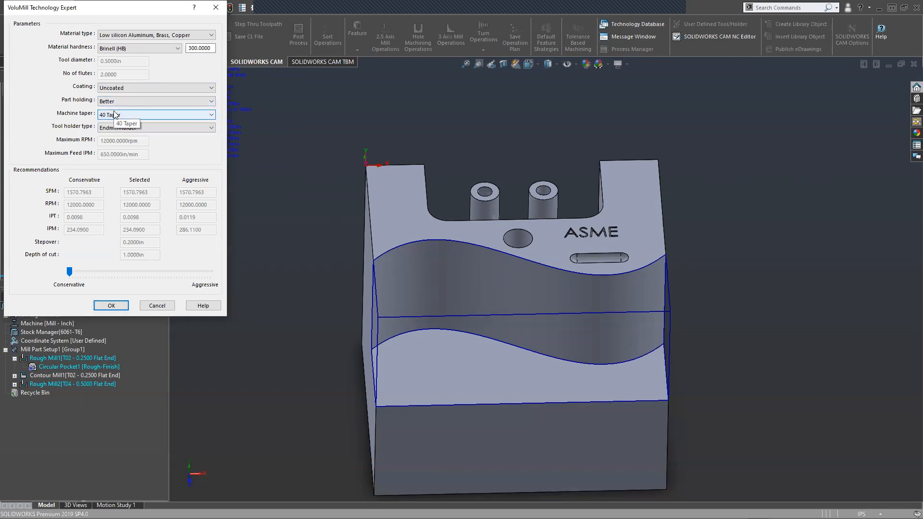
click(119, 116)
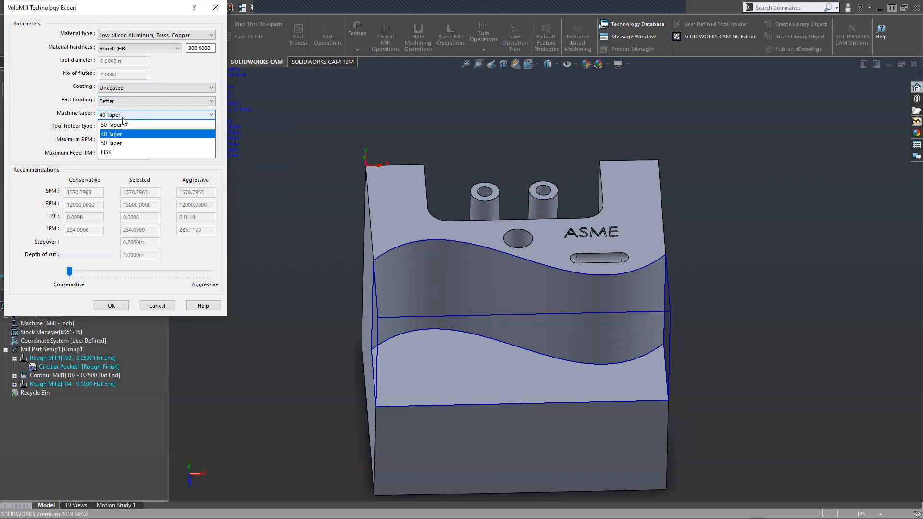
click(26, 139)
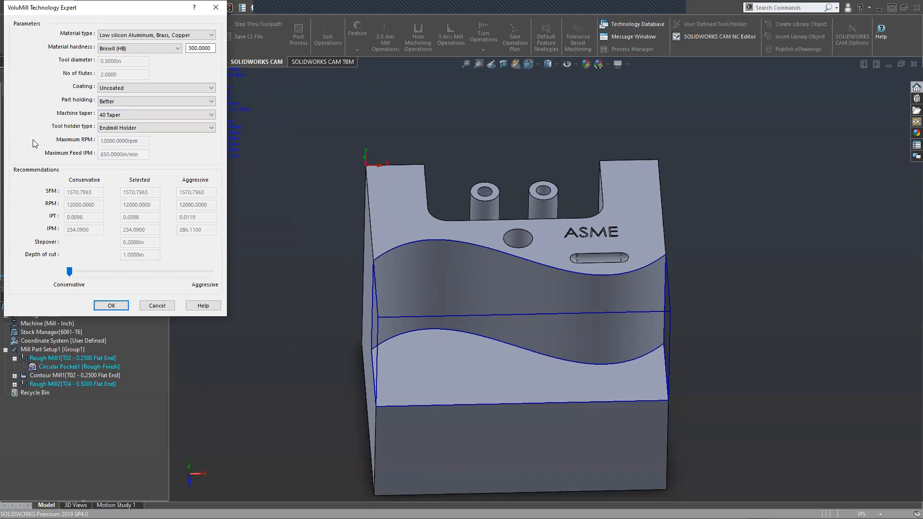
click(133, 131)
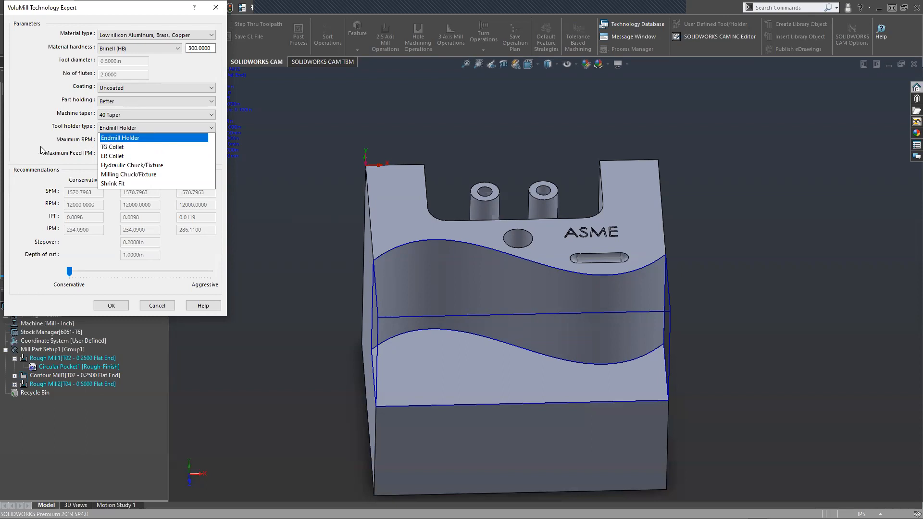
click(113, 138)
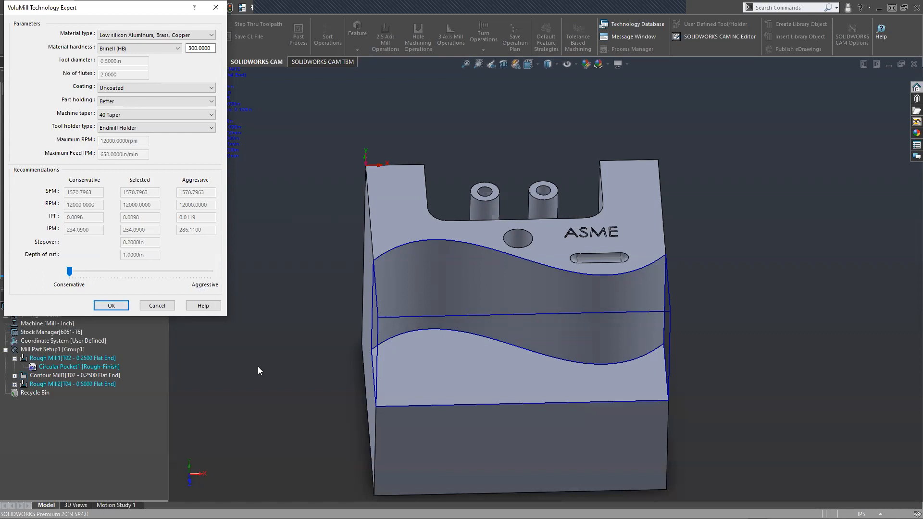
click(111, 307)
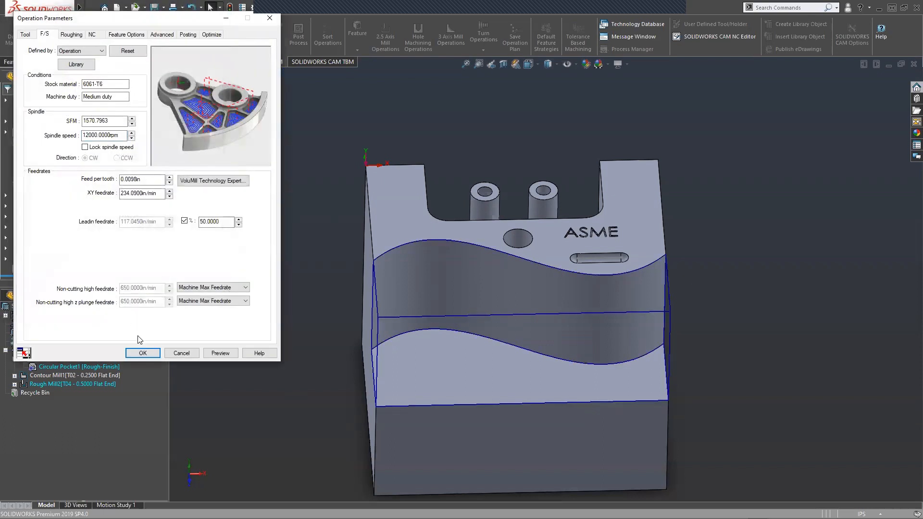
Preview the VoluMill roughing toolpath on Irregular Slot1.
click(231, 355)
click(232, 355)
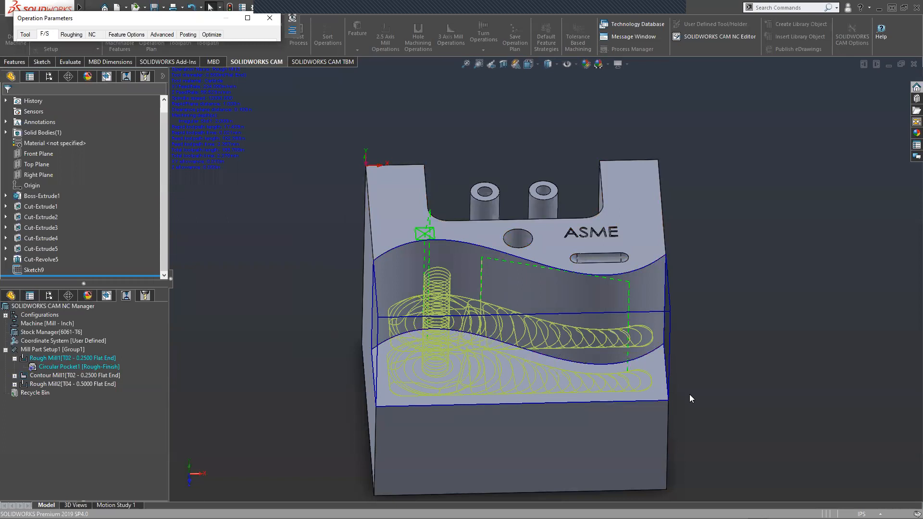
scroll(493, 321, down, 3)
middle_drag(498, 288, 417, 407)
Review the operation's roughing, NC, feature, advanced and posting settings, and accept the operation parameters.
click(71, 35)
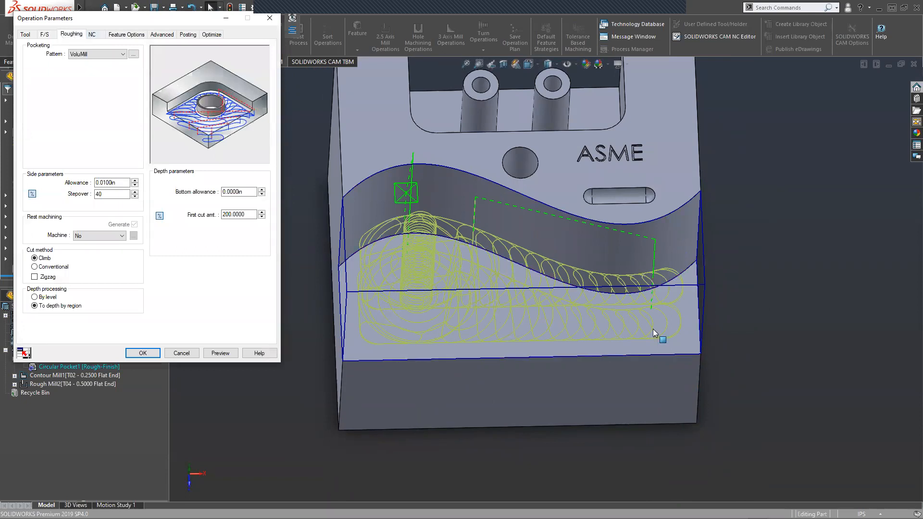
click(92, 35)
click(115, 36)
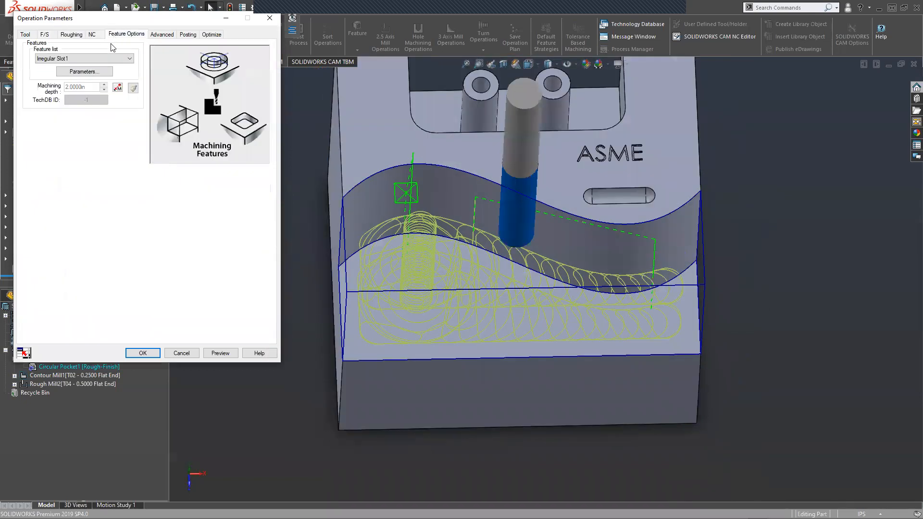
click(155, 38)
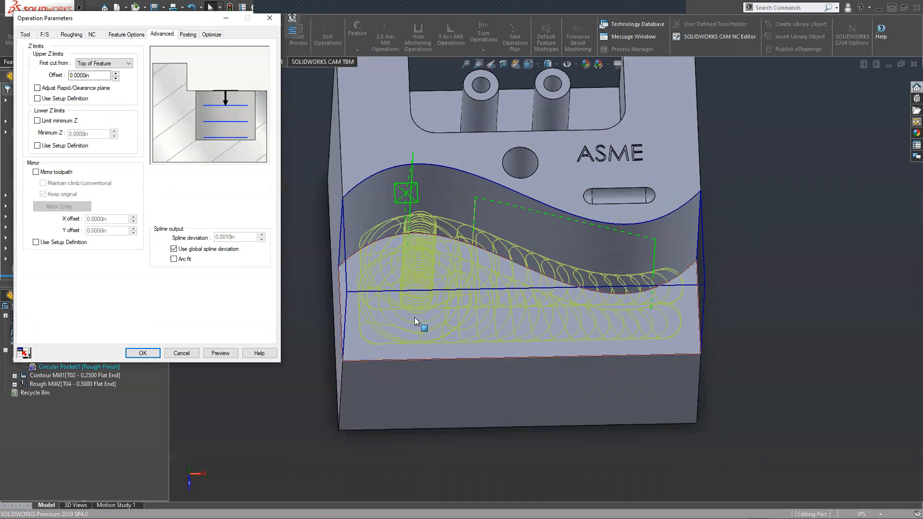
click(126, 35)
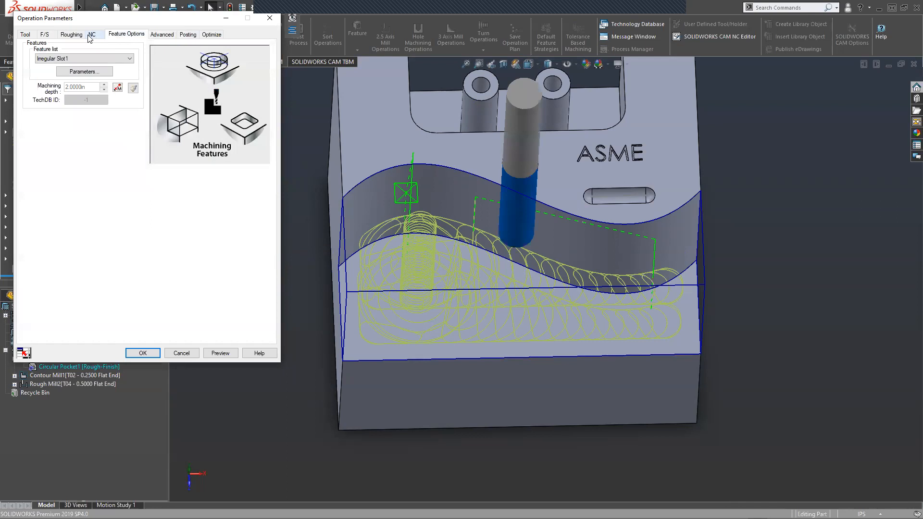
click(90, 35)
click(73, 35)
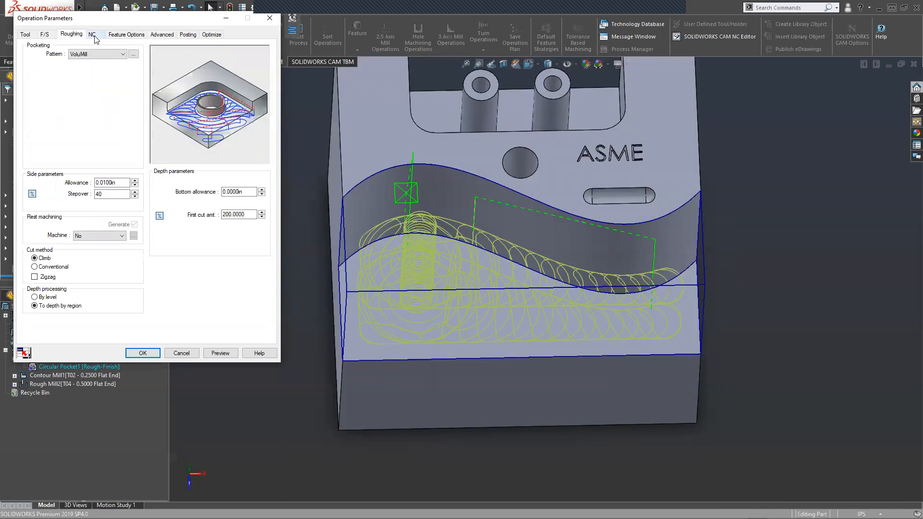
click(109, 194)
click(126, 35)
click(161, 35)
click(186, 36)
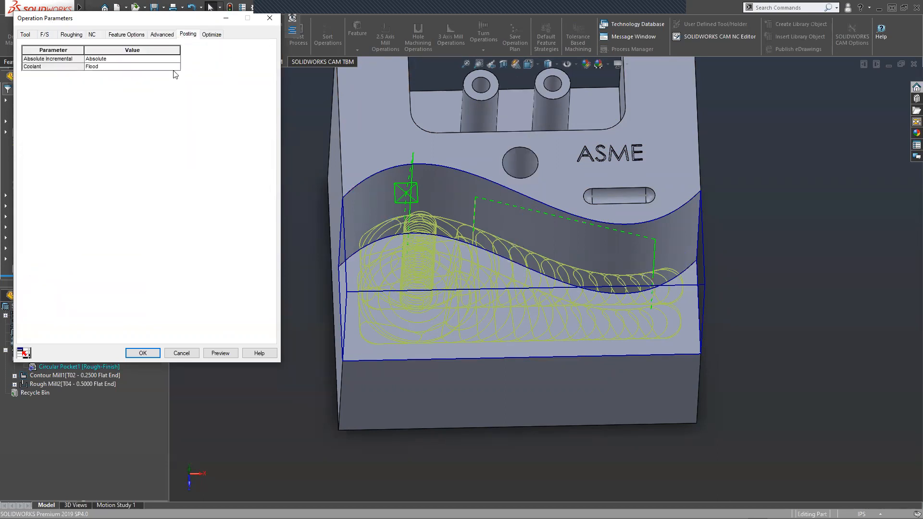
click(153, 355)
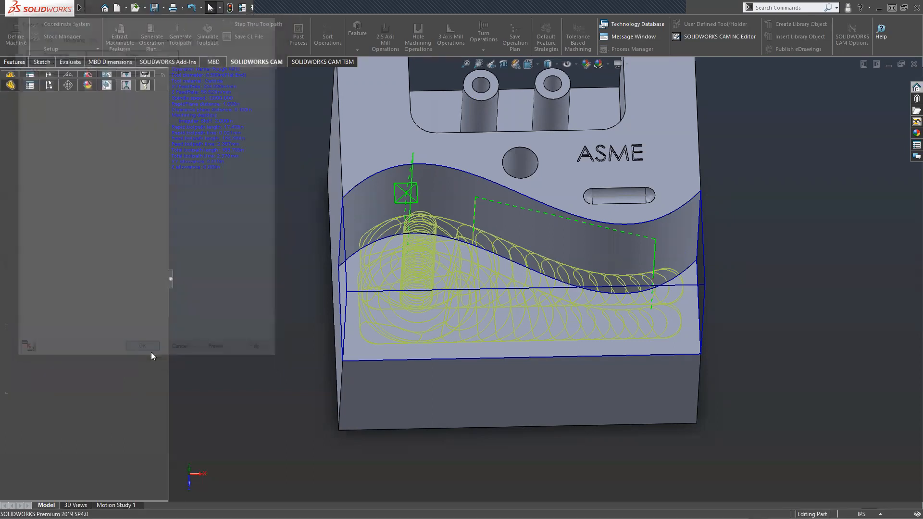
Select the 0.5000 Flat End roughing operation and play the toolpath simulation over the irregular slot.
right_click(49, 174)
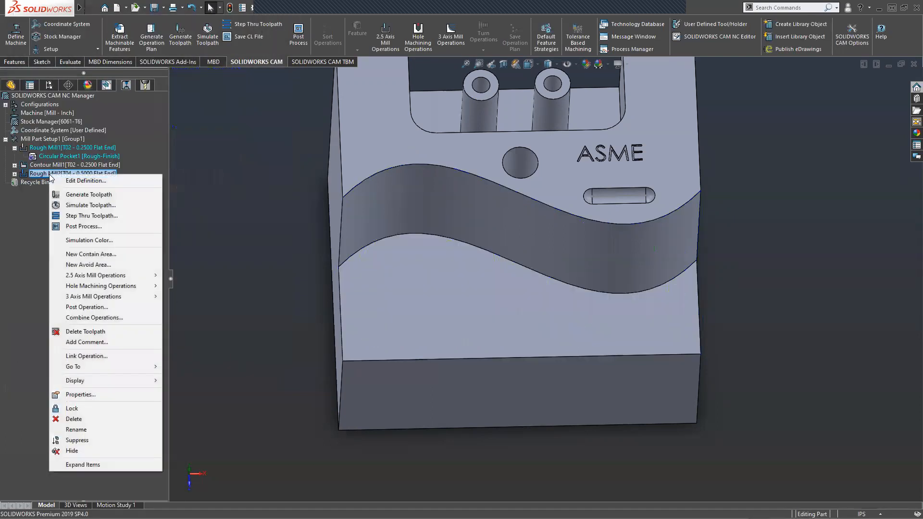
click(24, 239)
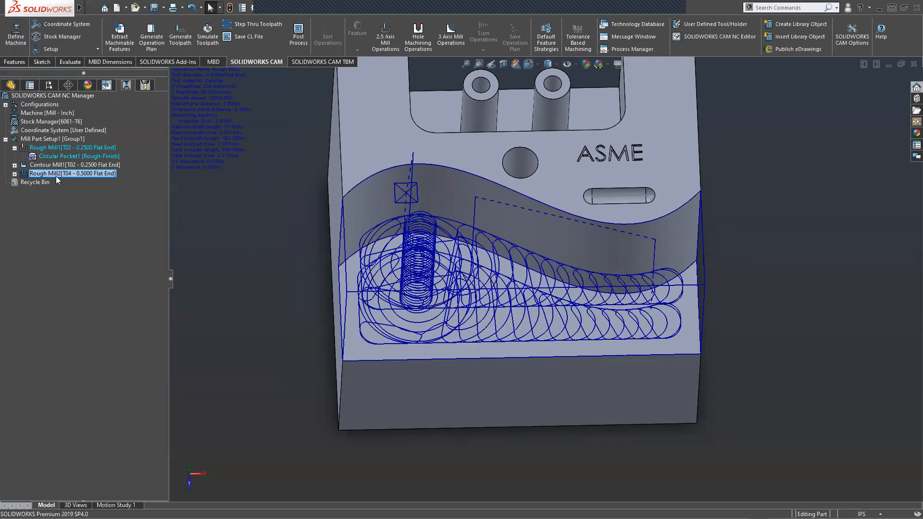
right_click(53, 148)
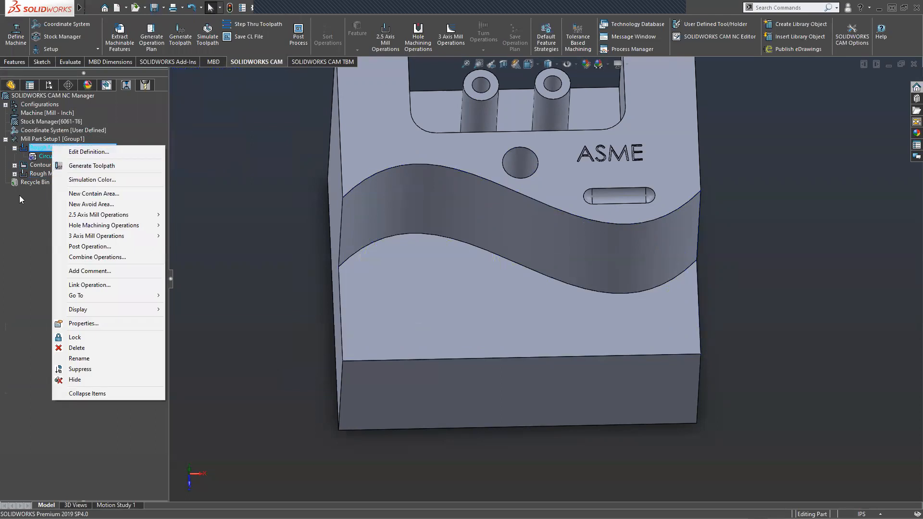
click(38, 174)
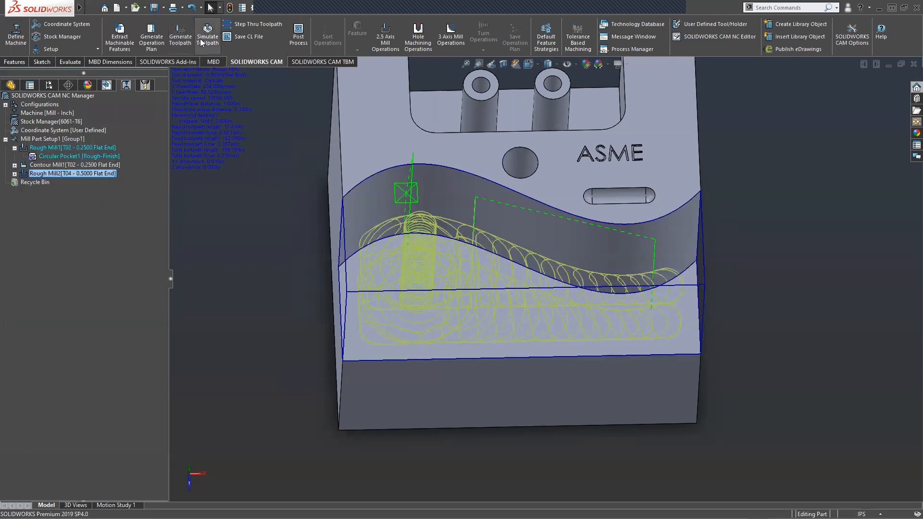
click(202, 39)
click(63, 169)
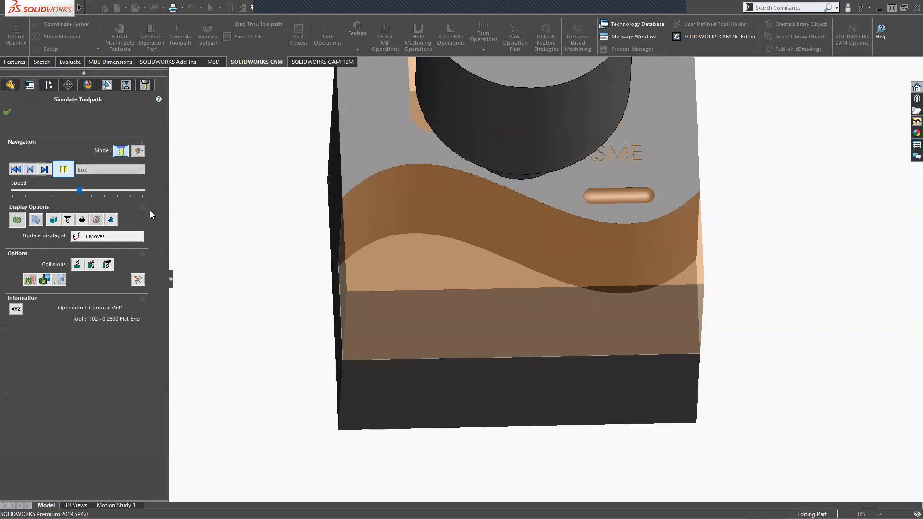
middle_drag(305, 305, 309, 240)
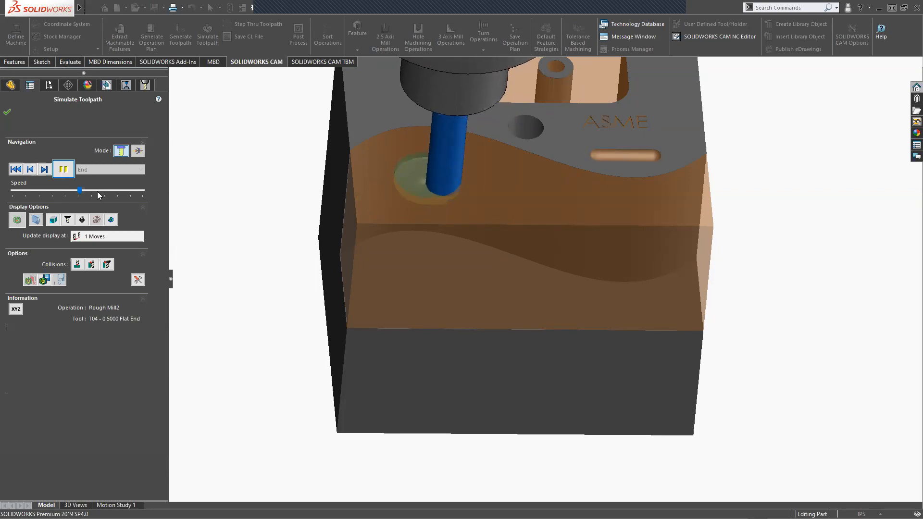
Speed up the simulation to watch the VoluMill roughing cut, slow it back to medium speed and close the simulation.
click(98, 192)
click(128, 192)
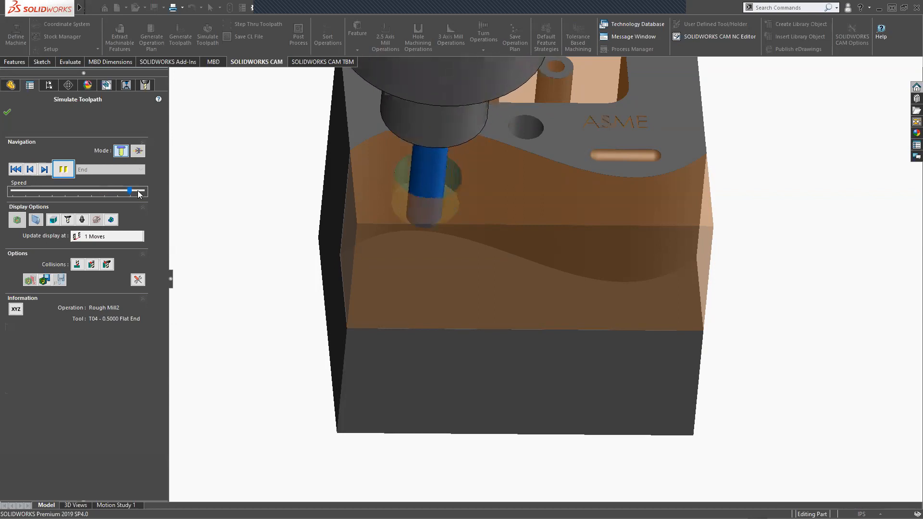
click(81, 191)
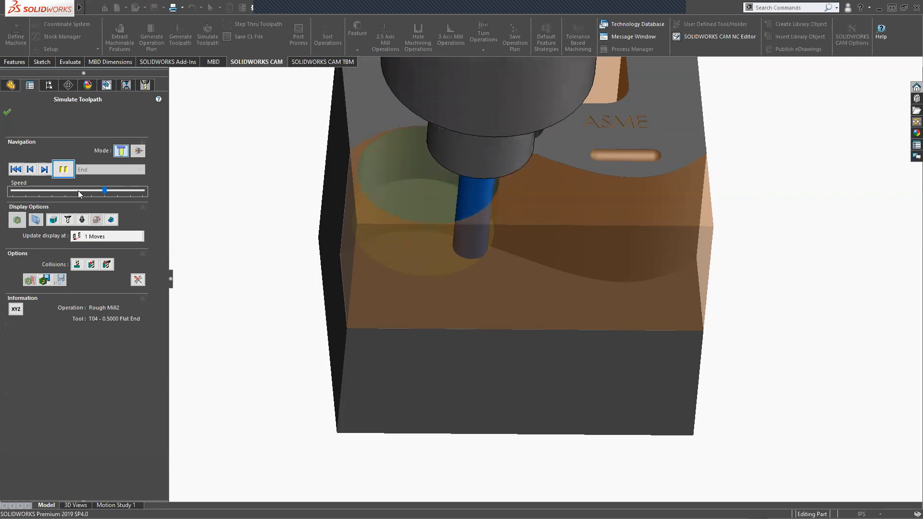
click(78, 190)
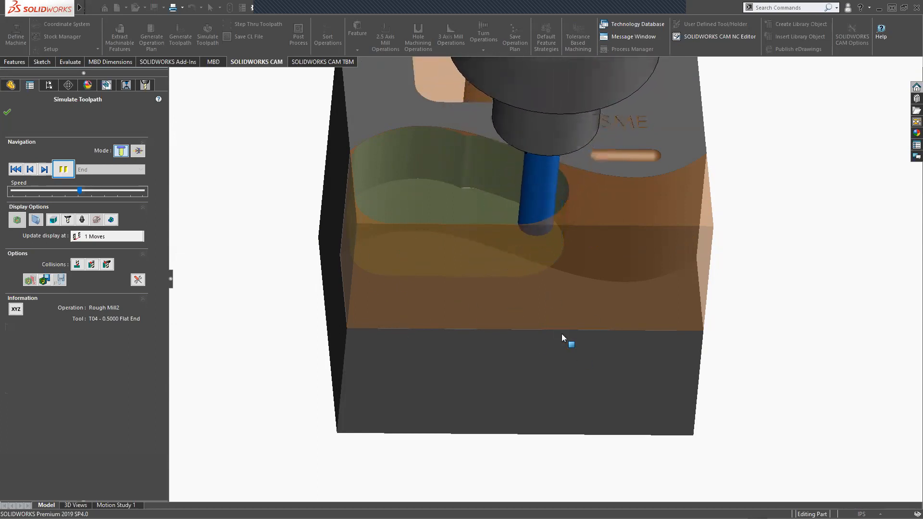
click(6, 113)
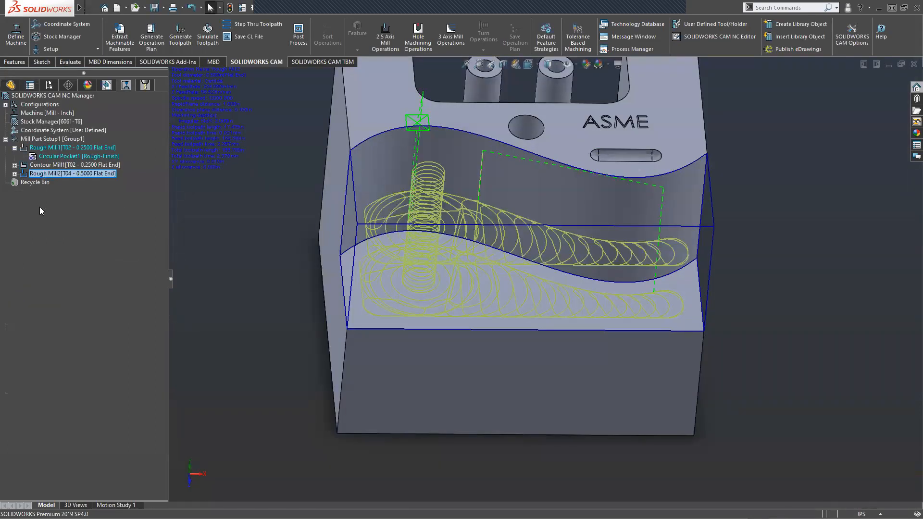
Add a 2.5 axis Contour Mill operation to Irregular Slot1 with the T04 0.5000 Flat End tool.
click(107, 85)
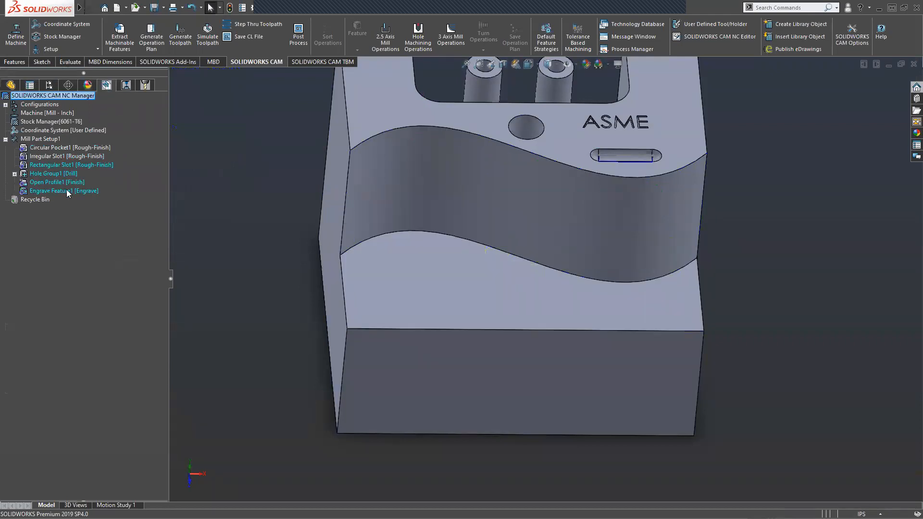
right_click(62, 165)
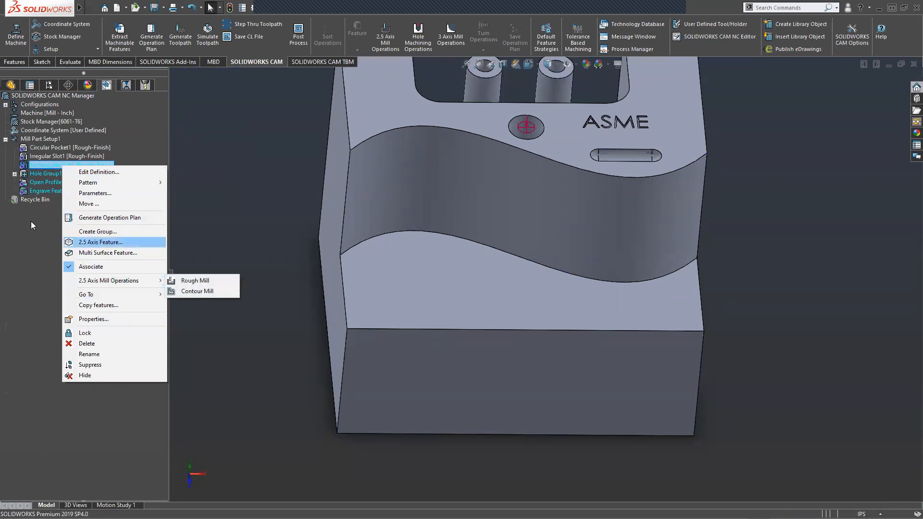
right_click(35, 162)
right_click(35, 163)
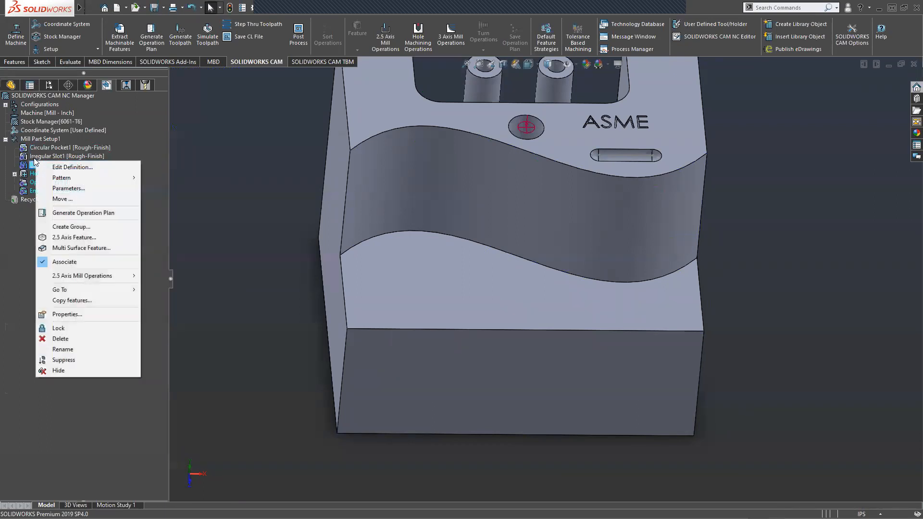
right_click(34, 157)
mouse_move(77, 284)
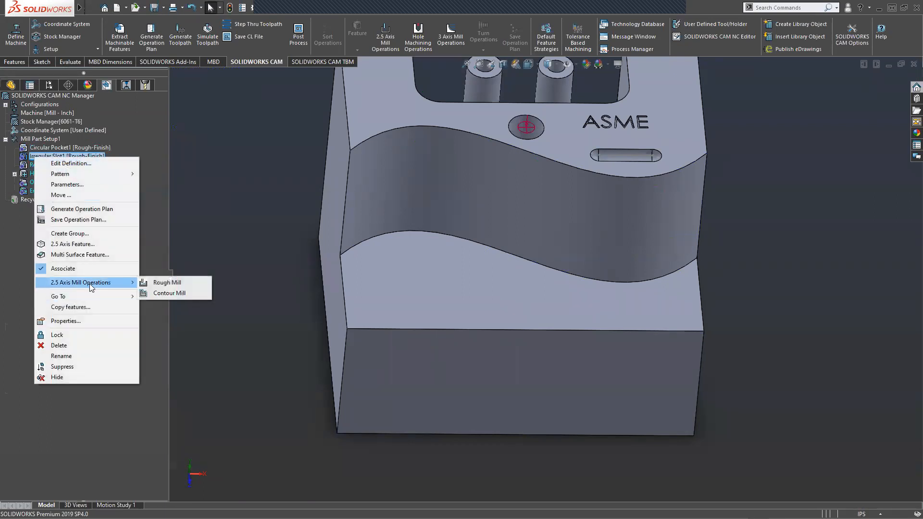
click(177, 294)
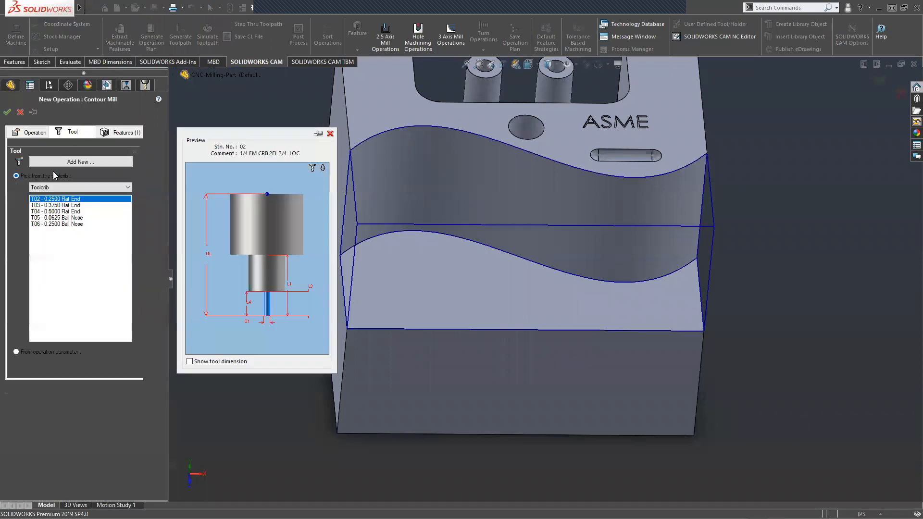
click(60, 224)
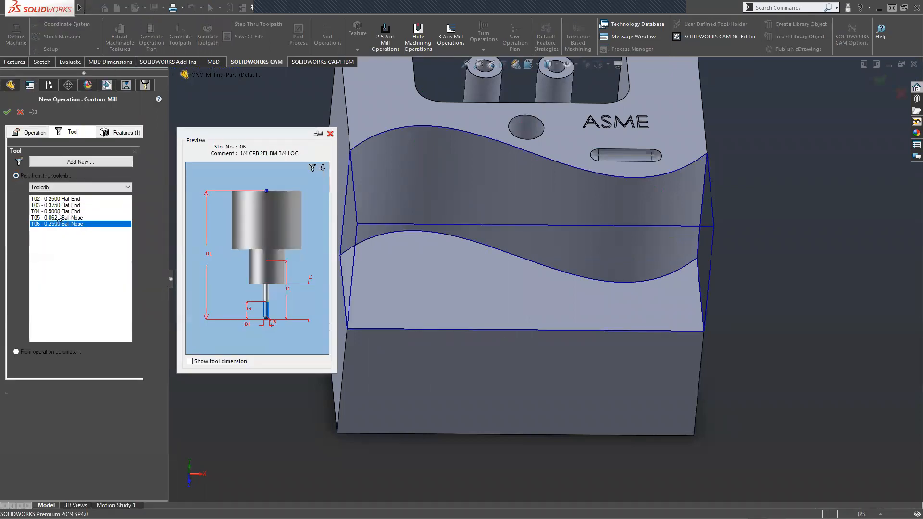
click(58, 212)
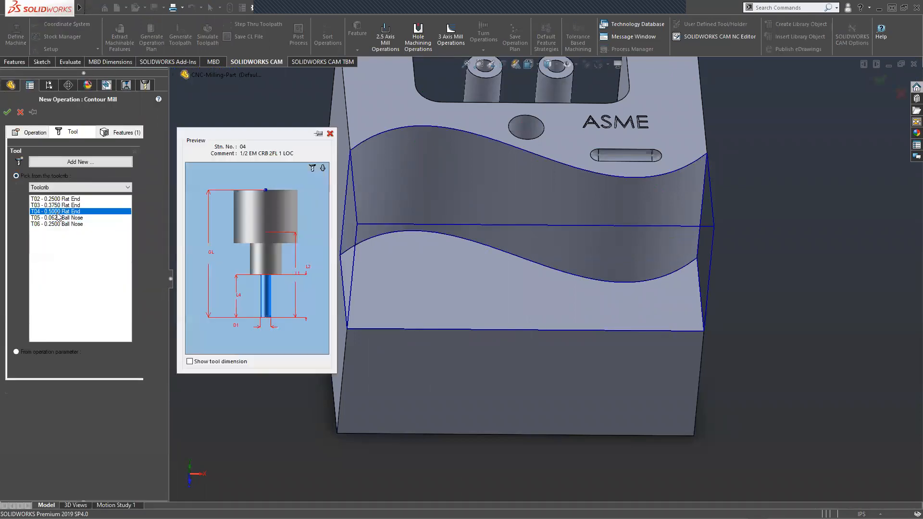
click(7, 115)
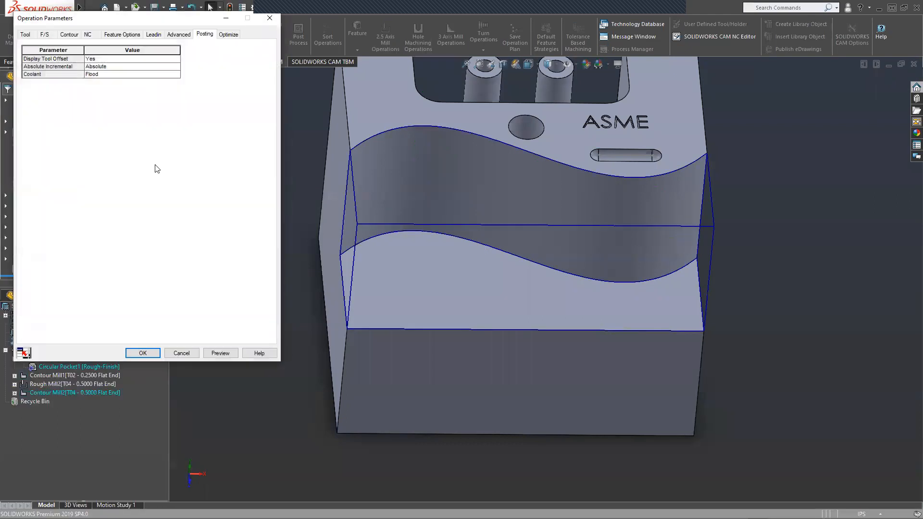
Review the contour operation's feature, contour, feed/speed and NC settings, accept them, and generate its toolpath.
click(111, 36)
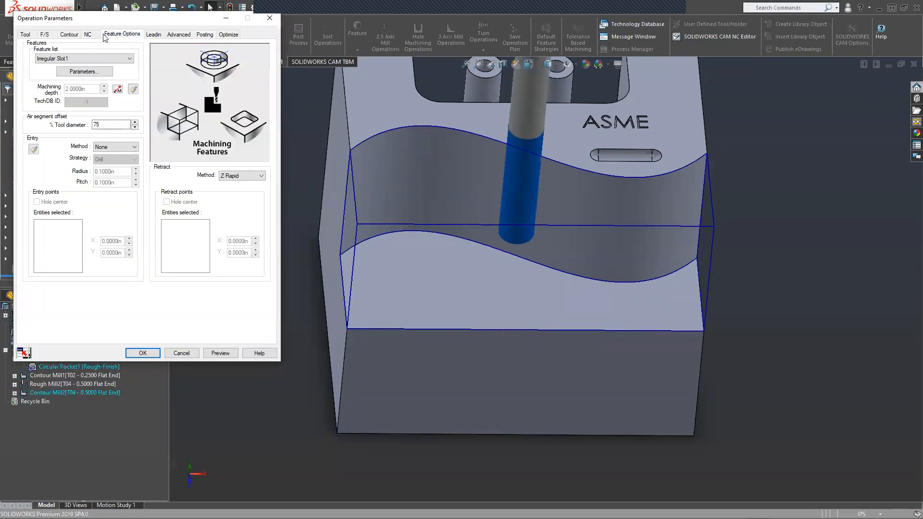
click(72, 34)
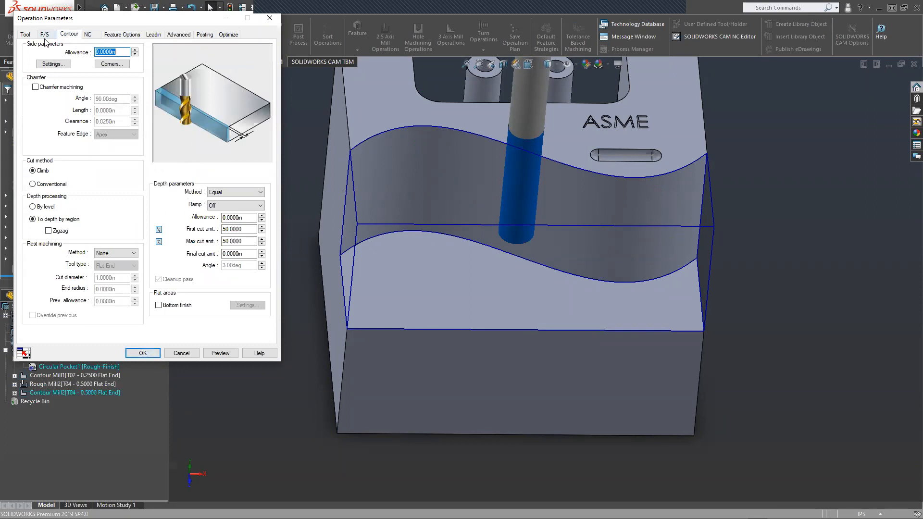
click(45, 36)
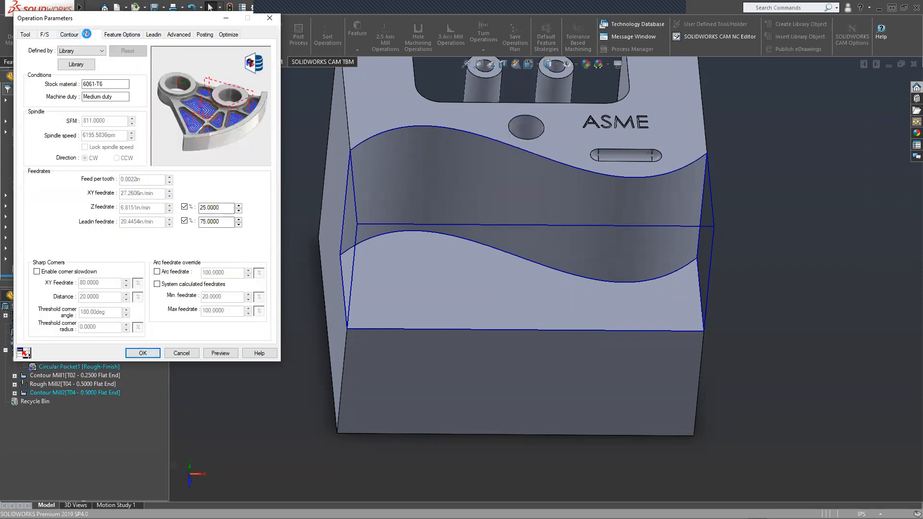
click(87, 34)
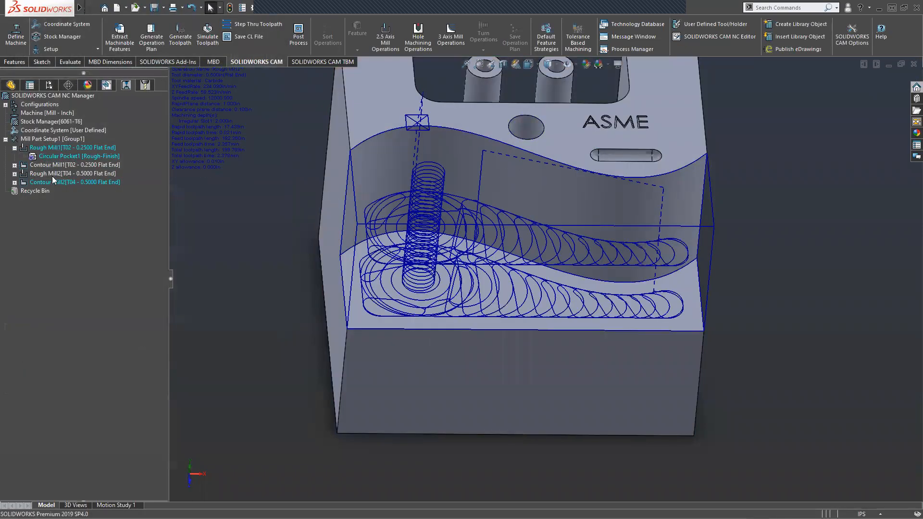
right_click(47, 183)
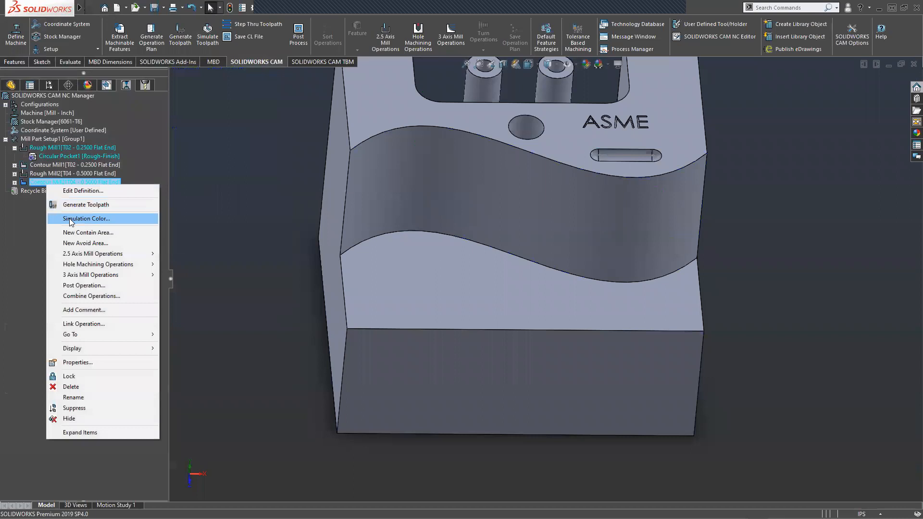
click(85, 205)
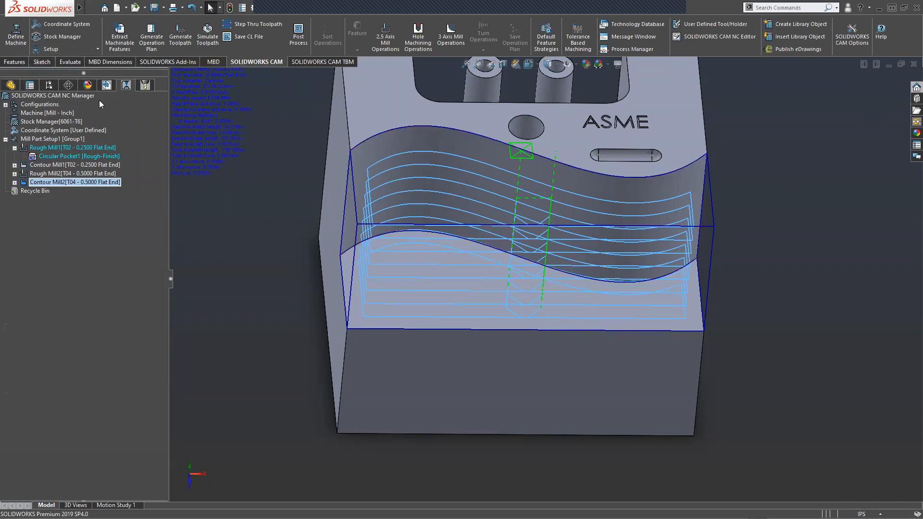
Add a 2.5 axis Rough Mill operation to Rectangular Slot1 with the T03 0.3750 Flat End tool.
click(106, 85)
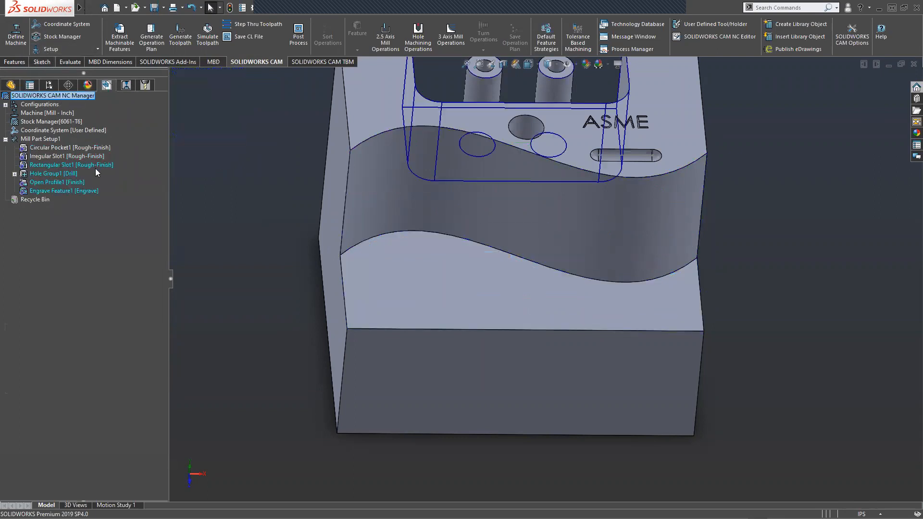
right_click(38, 164)
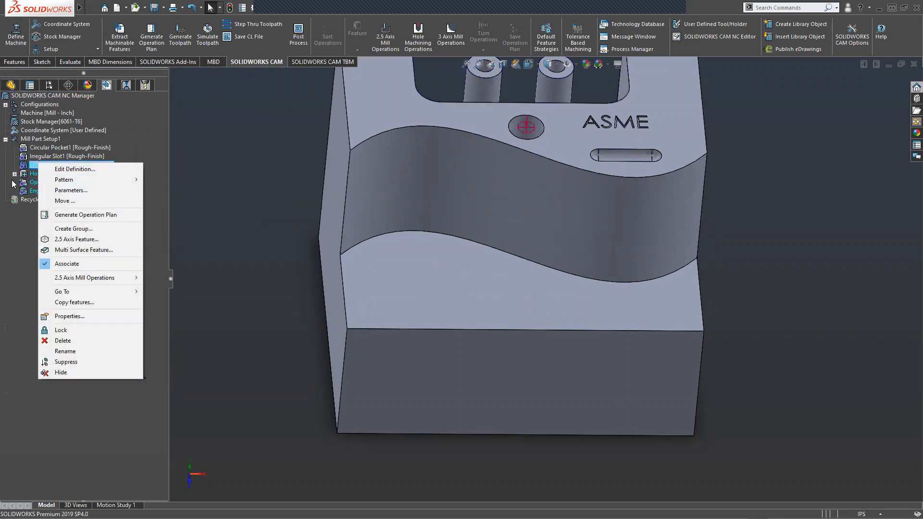
click(11, 225)
right_click(43, 165)
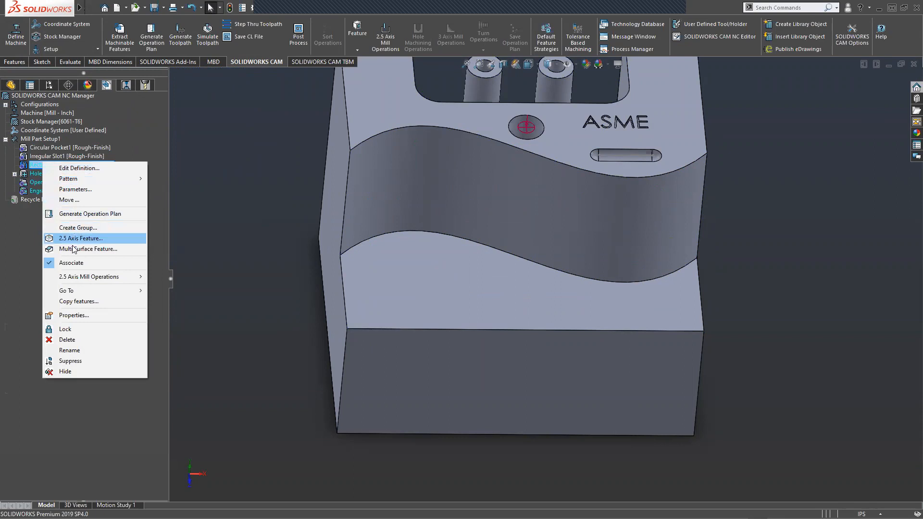
mouse_move(115, 277)
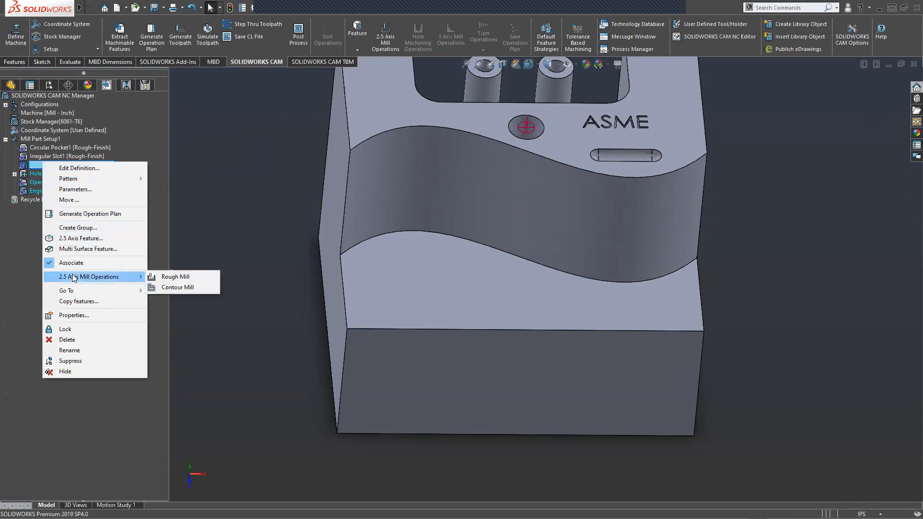
click(189, 278)
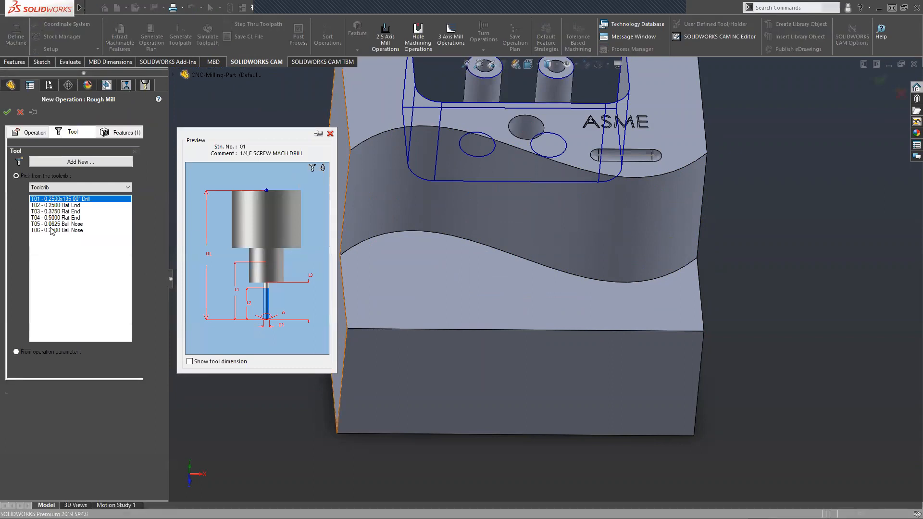
click(61, 212)
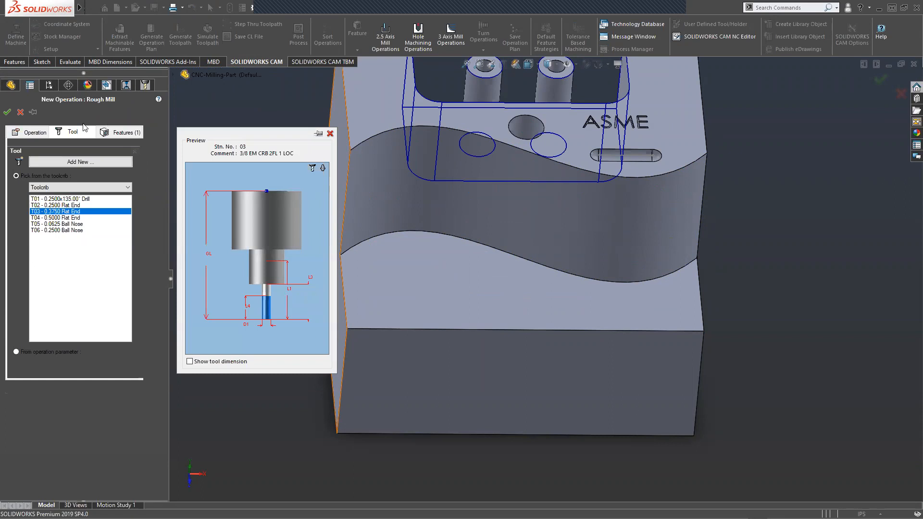
click(7, 113)
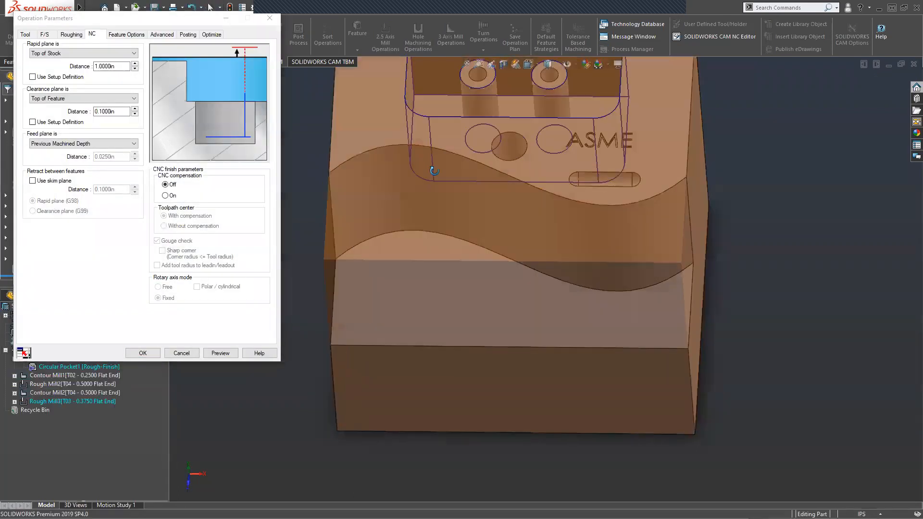
Set the rectangular slot's roughing pattern to Zigzag and check the operation's feed and speed settings.
click(77, 35)
click(97, 54)
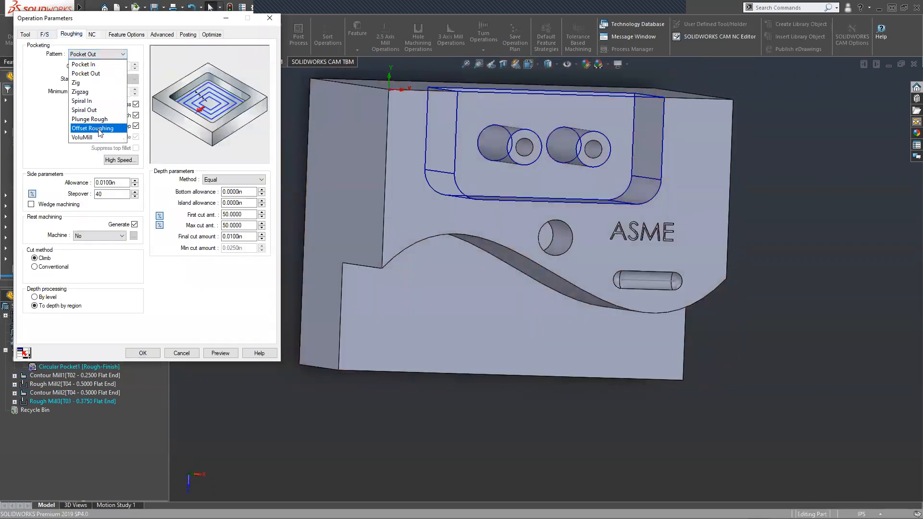
click(83, 92)
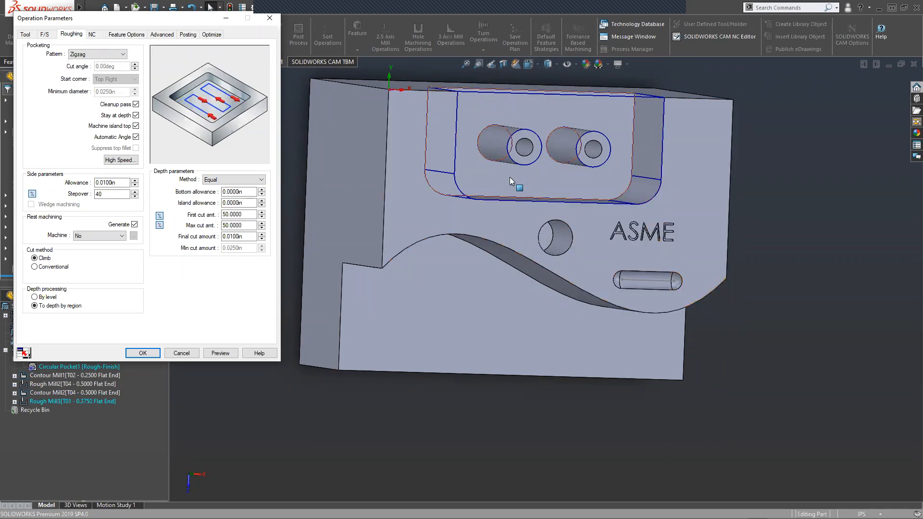
middle_drag(520, 177, 466, 176)
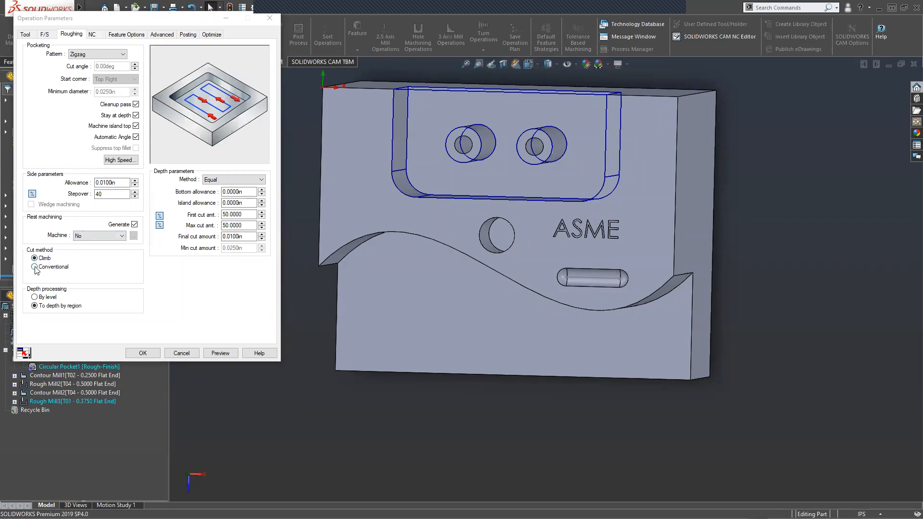
click(45, 34)
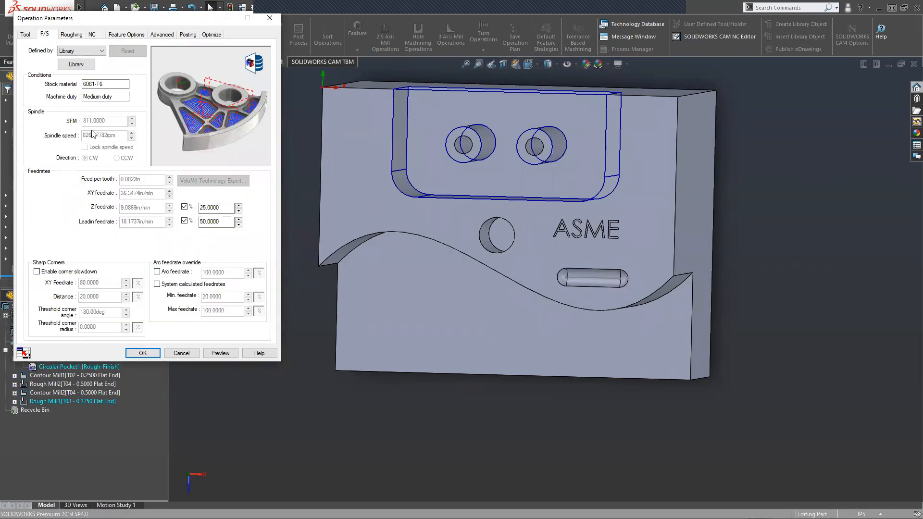
Define the rectangular slot roughing operation's feeds and speeds by Operation, set SFM to 1000, and reopen its definition.
click(81, 51)
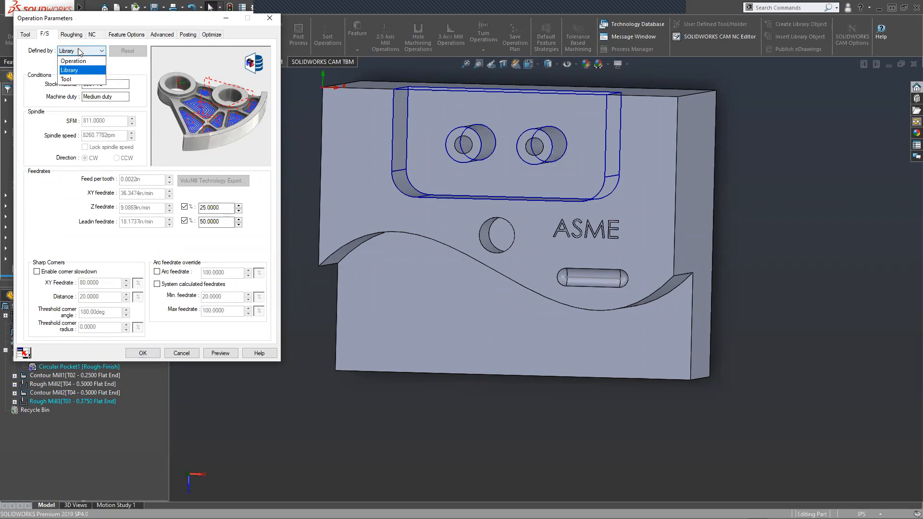
click(77, 60)
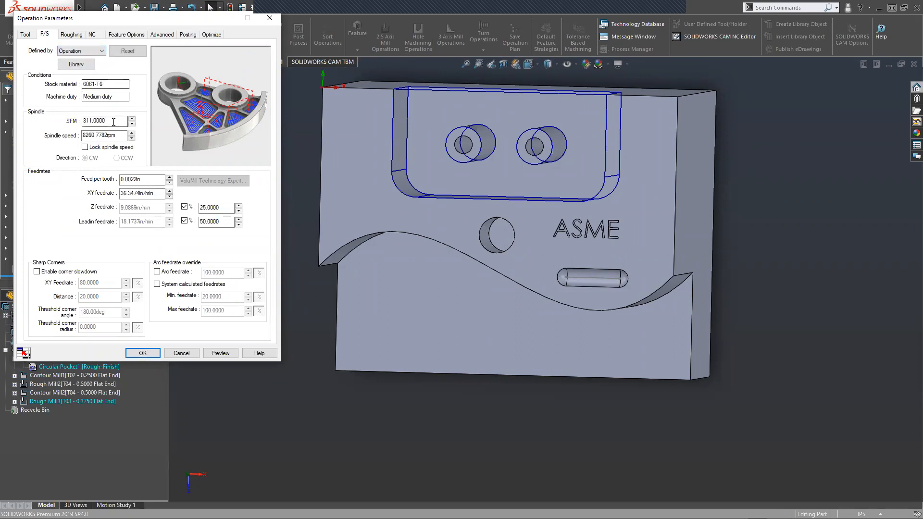
double_click(100, 121)
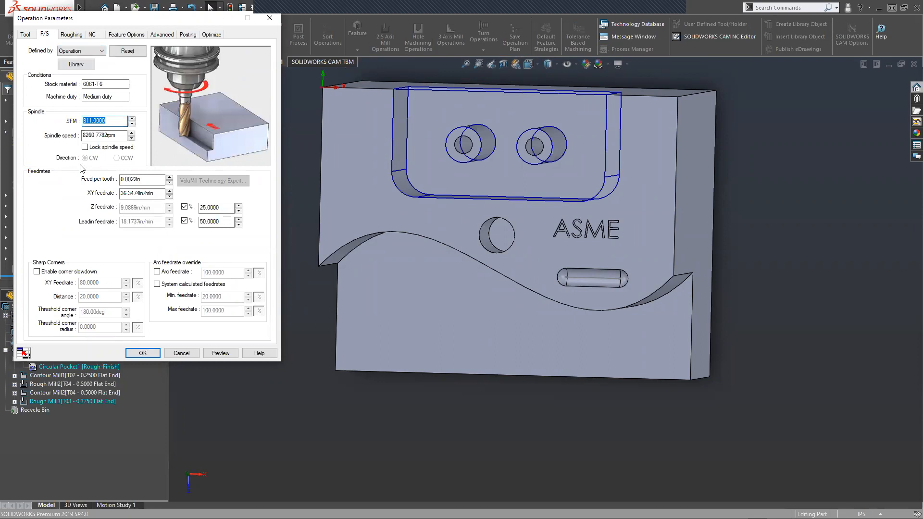
text(10)
key(Return)
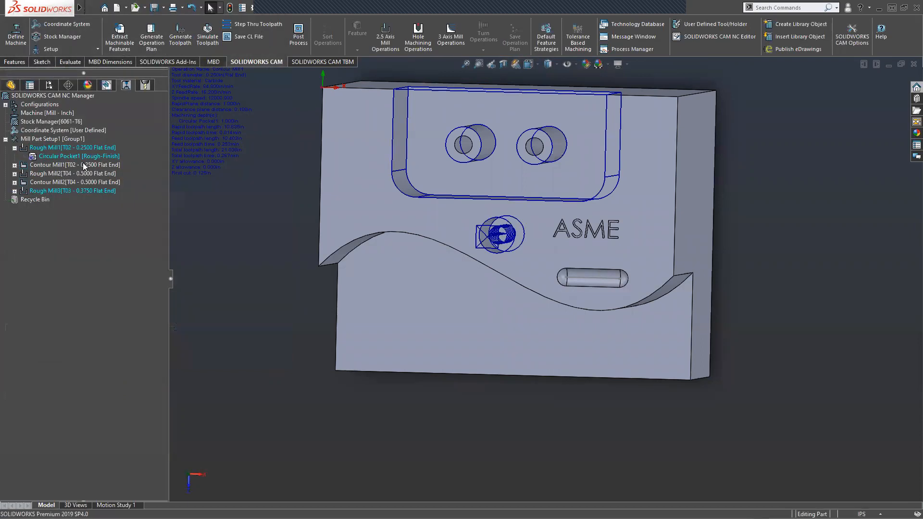
right_click(61, 192)
click(89, 193)
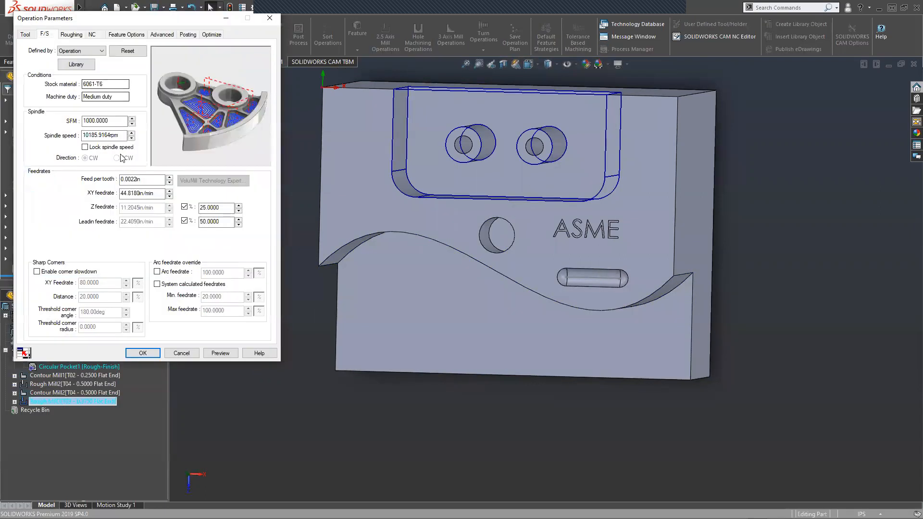
Set the feed per tooth to 0.003 in and preview the rectangular slot's roughing toolpath.
click(142, 180)
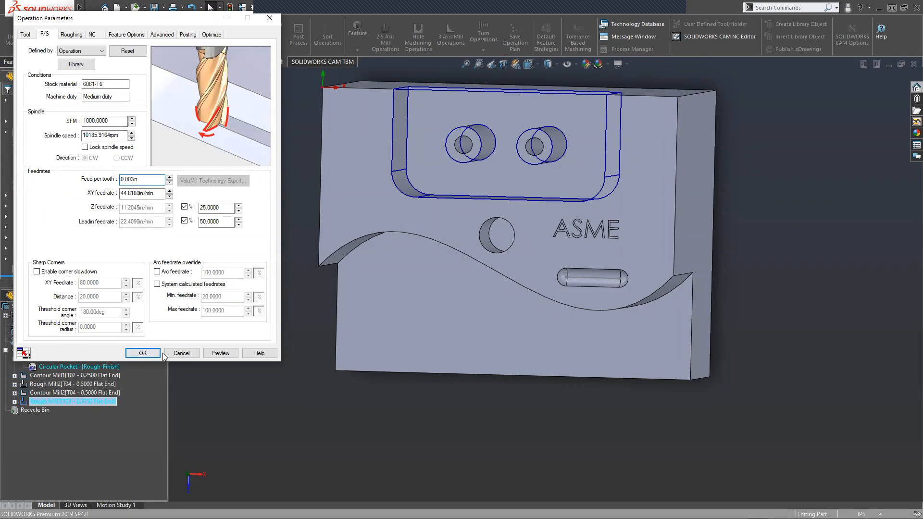
click(220, 353)
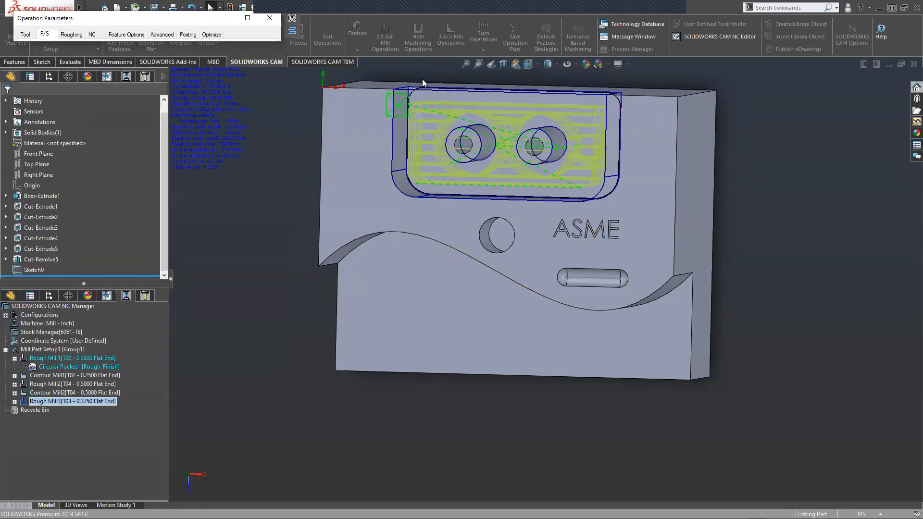
mouse_move(521, 178)
middle_down()
mouse_move(532, 138)
mouse_move(523, 179)
middle_up()
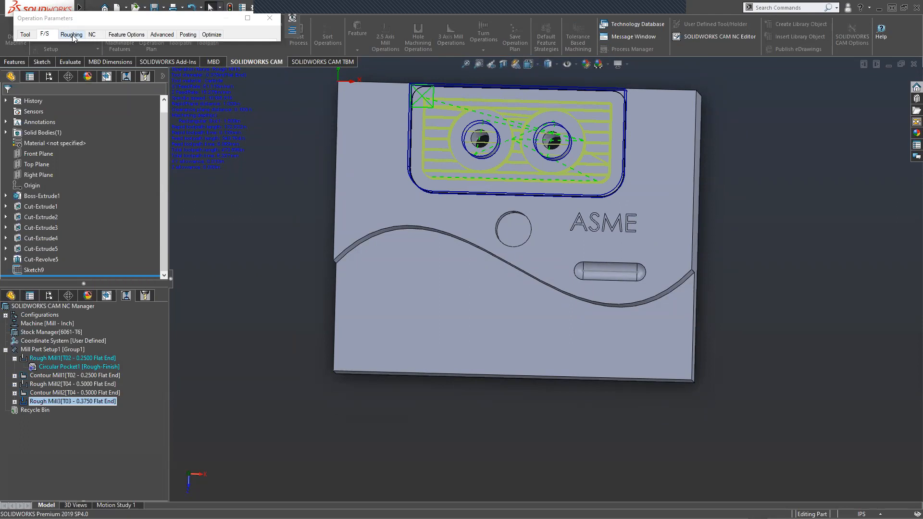
Set the roughing entry method to Spiral with a 0.1 in pitch and 0.05 in radius, and preview the toolpath.
click(72, 34)
click(93, 35)
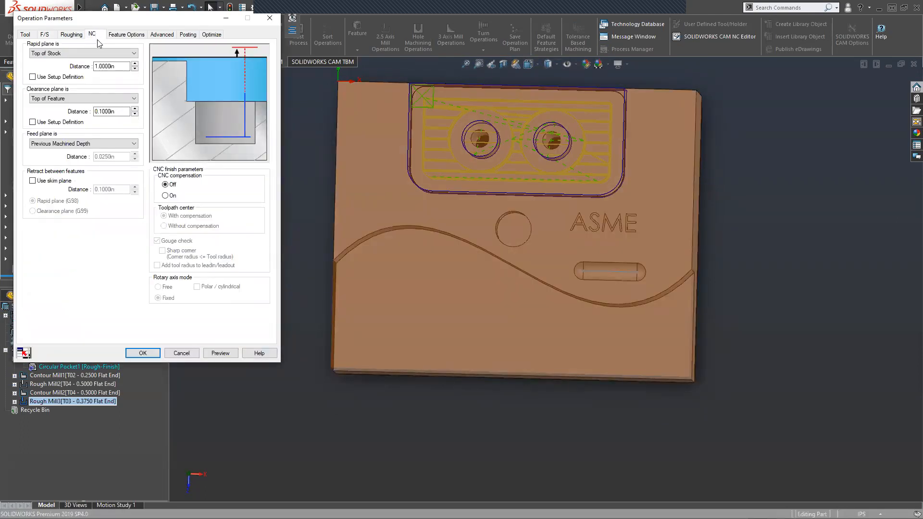
click(118, 36)
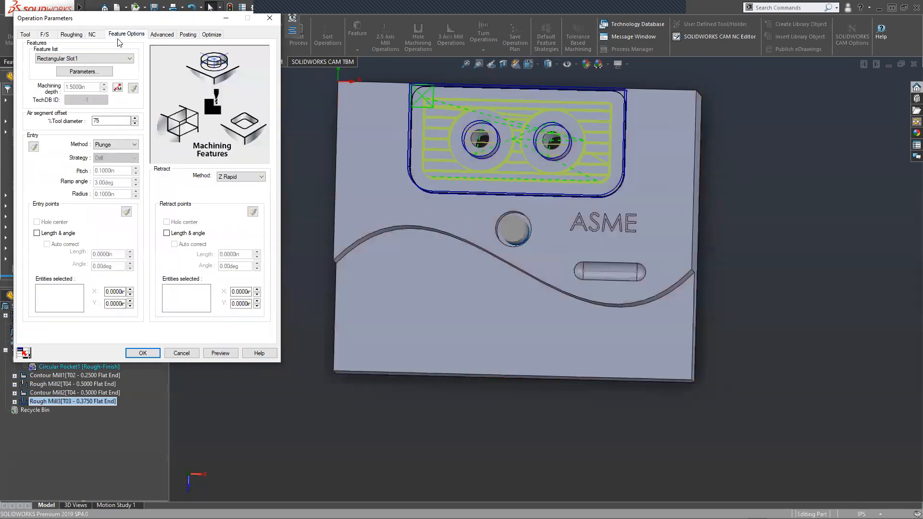
click(111, 145)
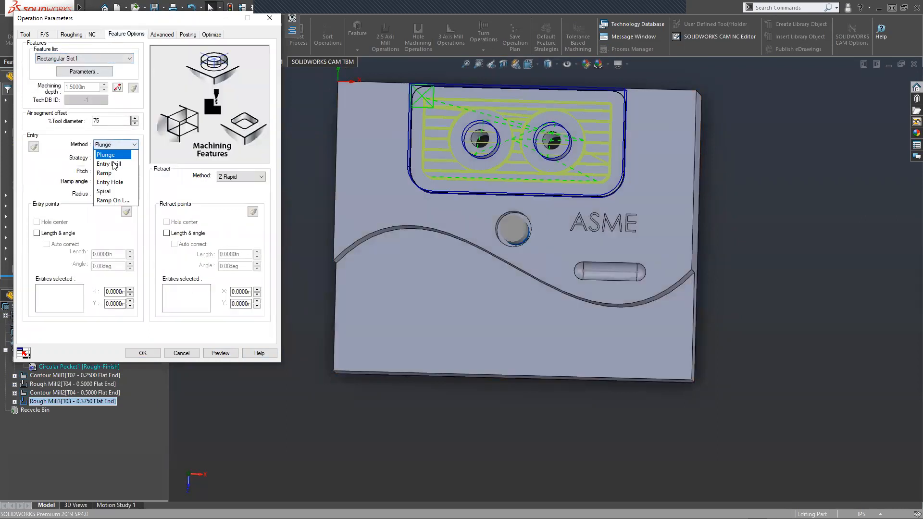
click(110, 191)
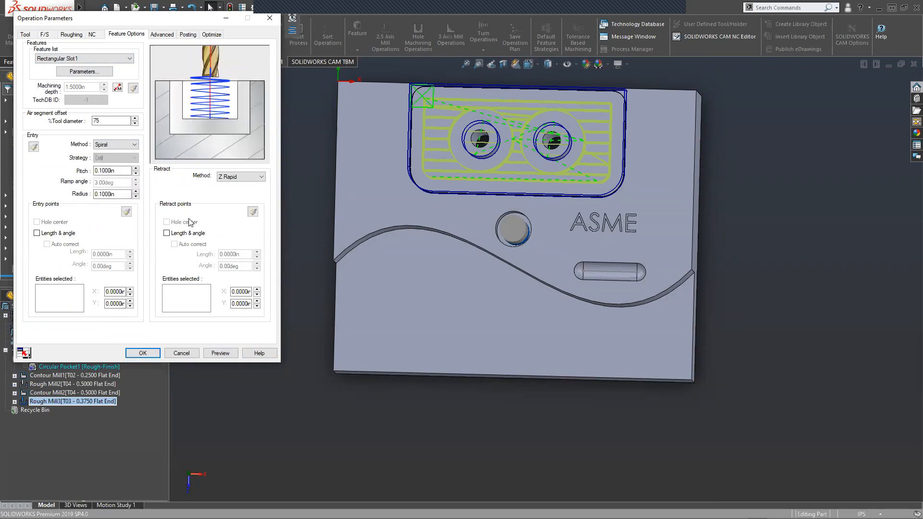
click(104, 171)
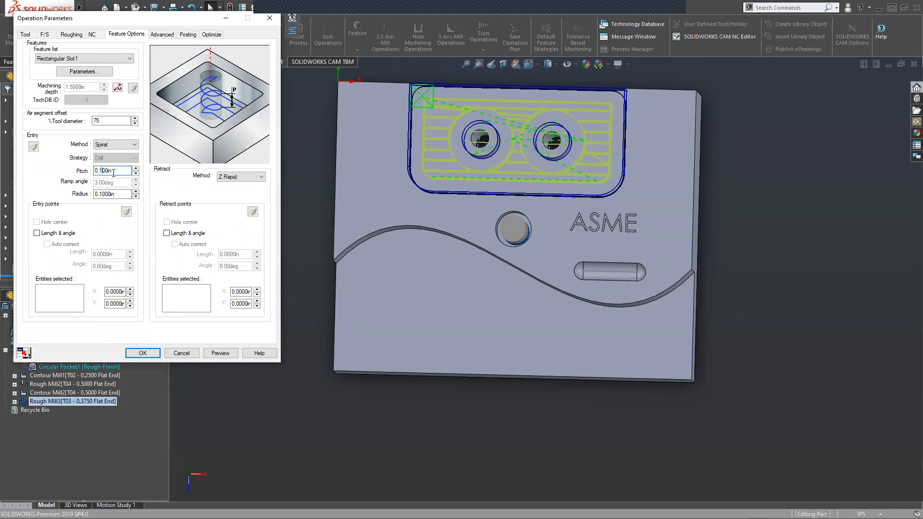
click(107, 194)
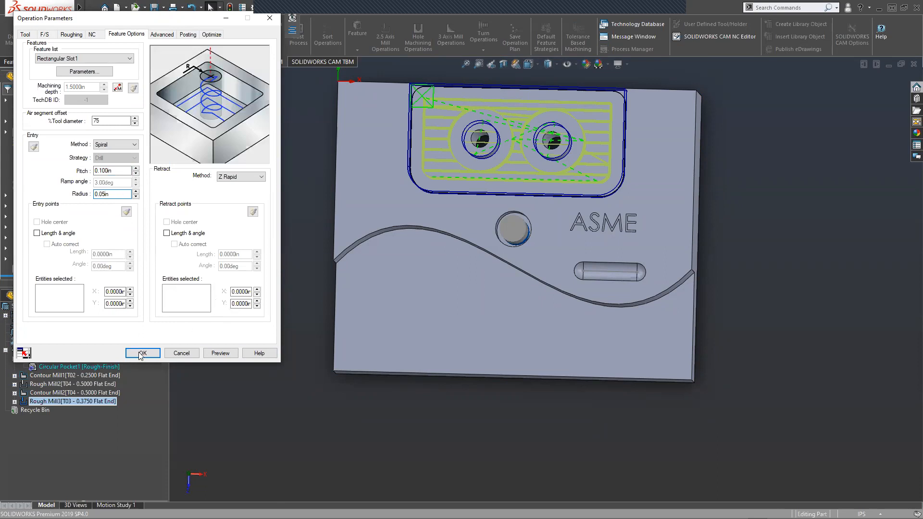
click(220, 353)
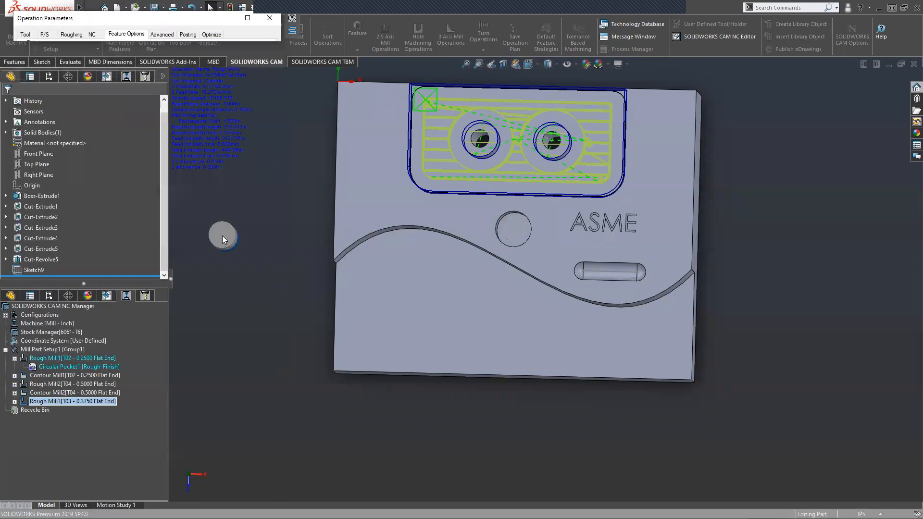
Recheck the feed and speed settings, accept the rectangular slot's roughing operation, and inspect its toolpath around the two bosses.
click(43, 36)
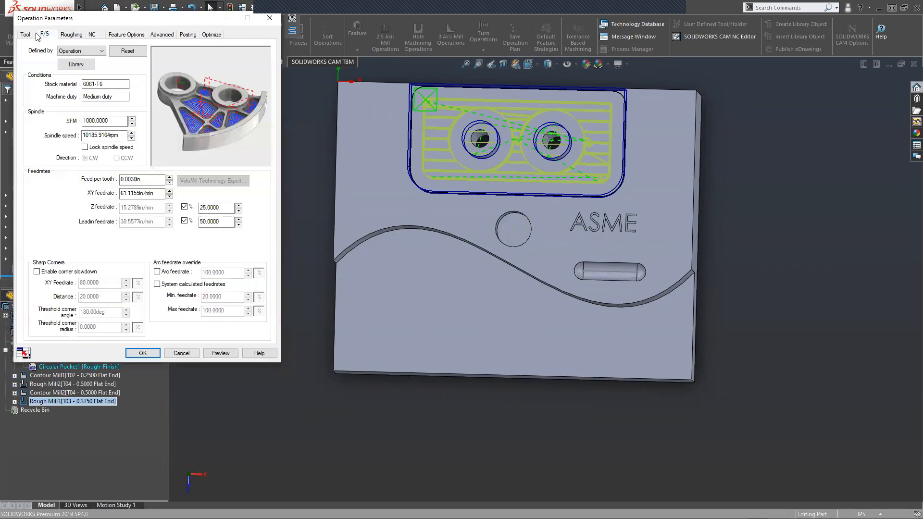
click(143, 353)
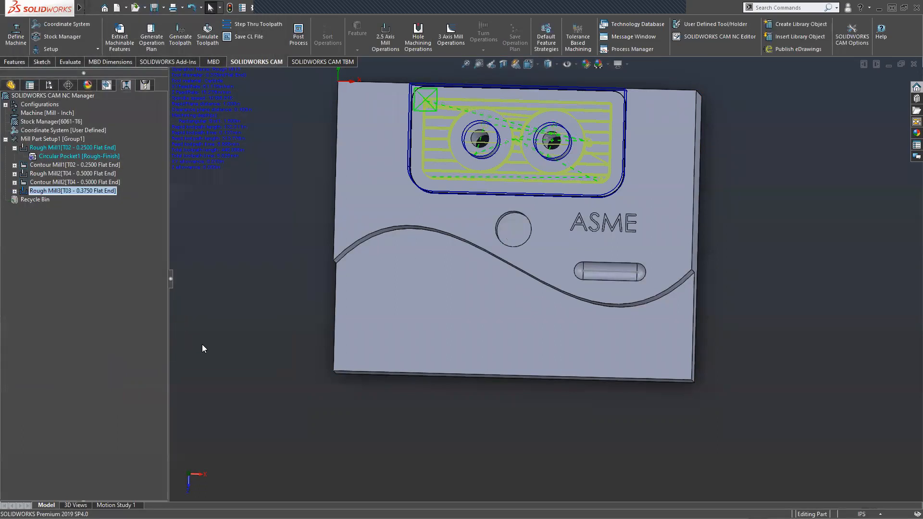
middle_drag(309, 236, 301, 191)
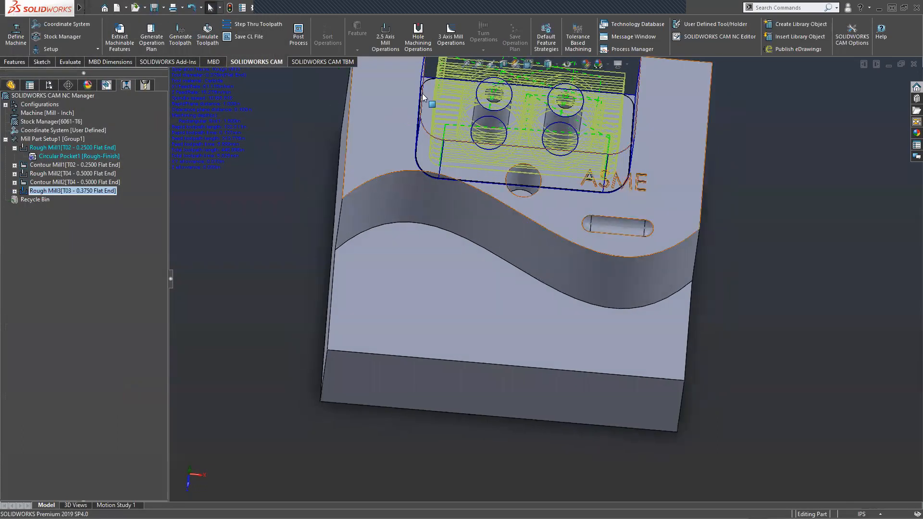
scroll(473, 129, up, 4)
scroll(472, 129, down, 3)
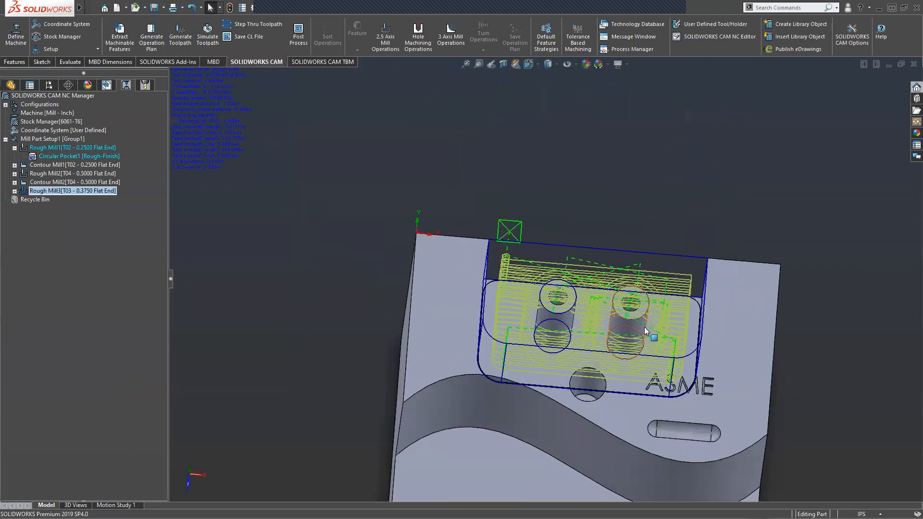
scroll(433, 241, down, 3)
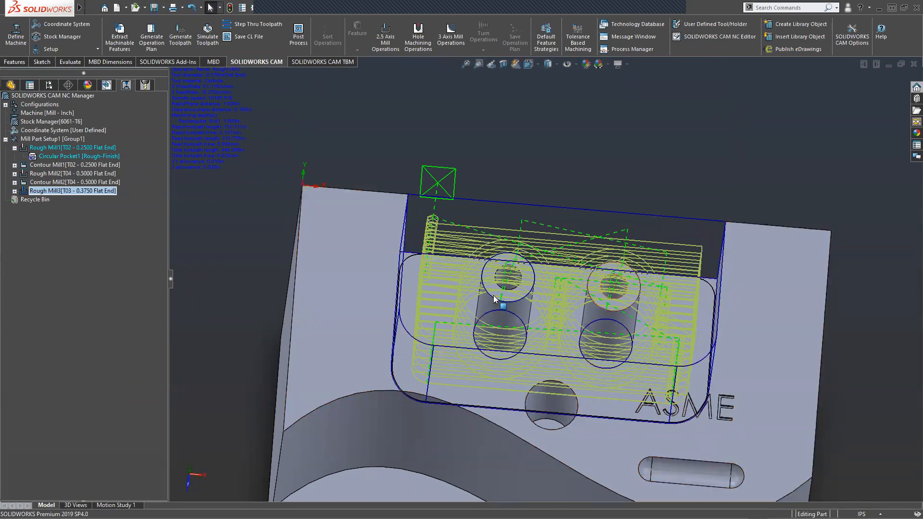
scroll(627, 409, up, 3)
scroll(648, 456, down, 2)
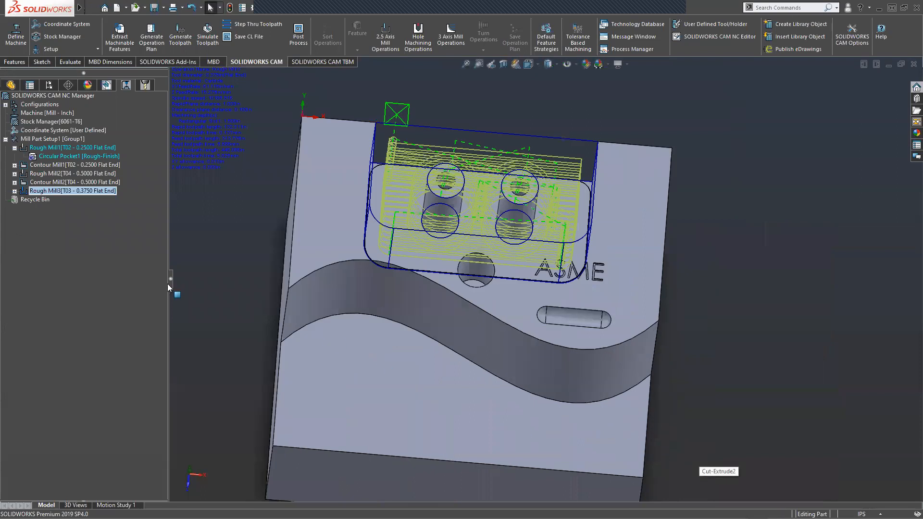
Compare the hole machining operations available for the hole feature with the 2.5 axis mill operations available for Rectangular Slot1.
click(107, 85)
right_click(28, 175)
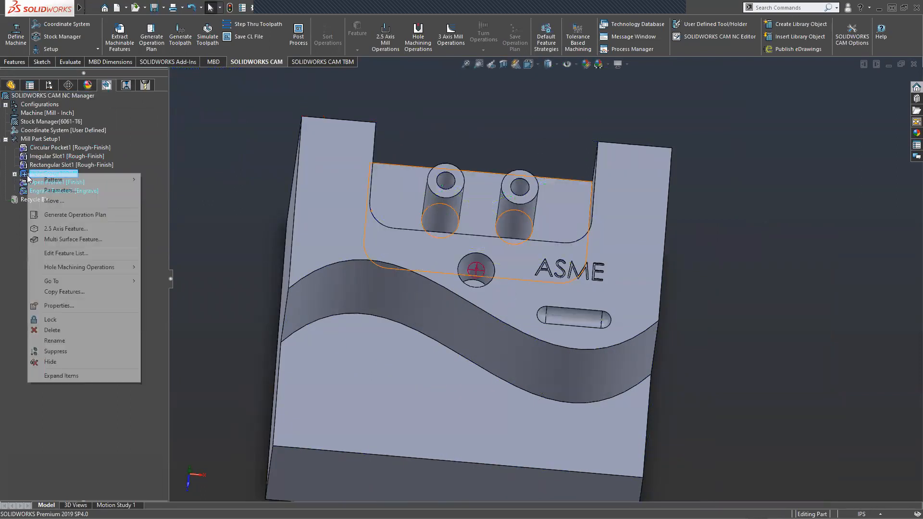
click(13, 219)
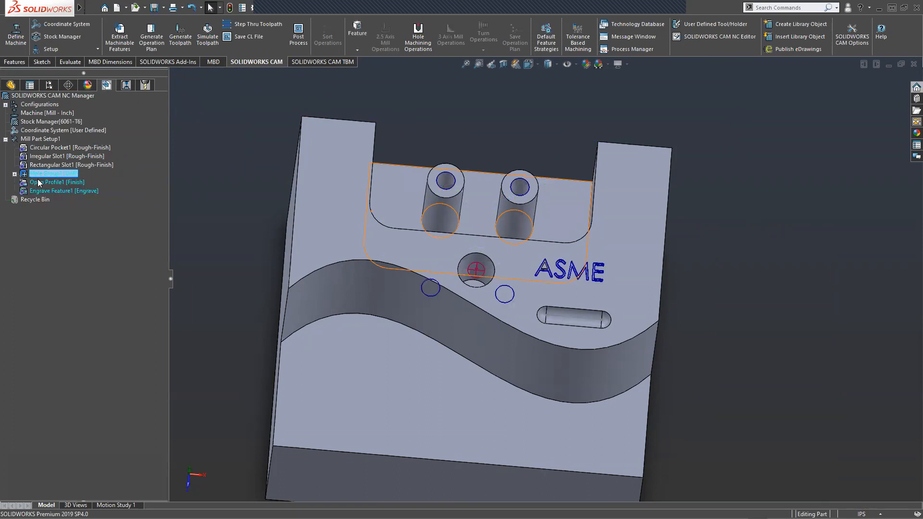
right_click(46, 171)
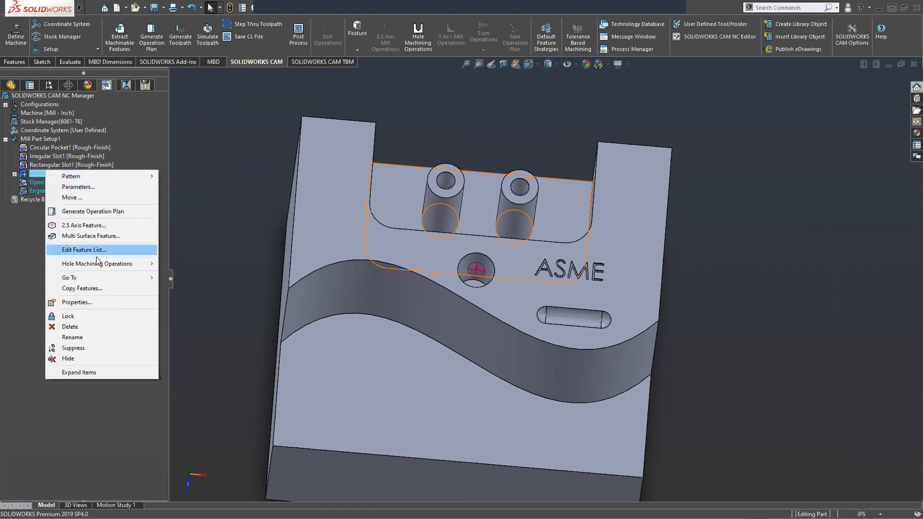
mouse_move(115, 265)
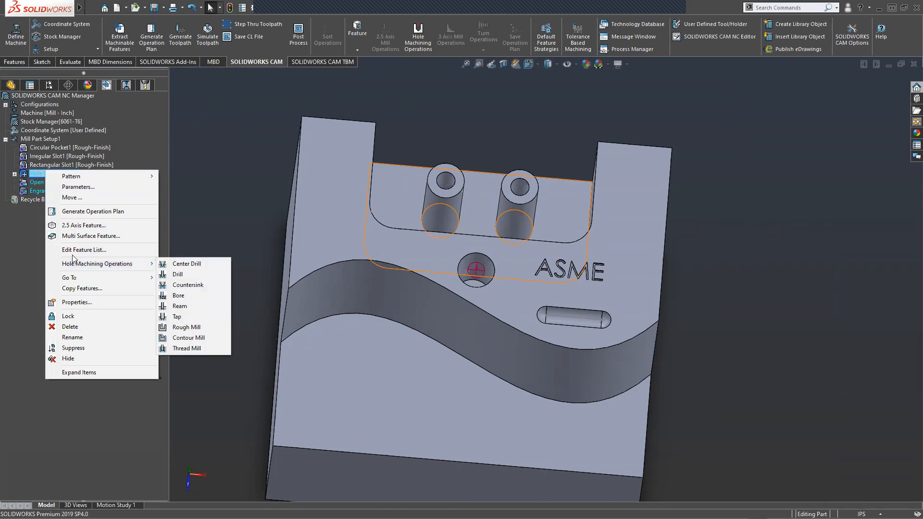
right_click(33, 165)
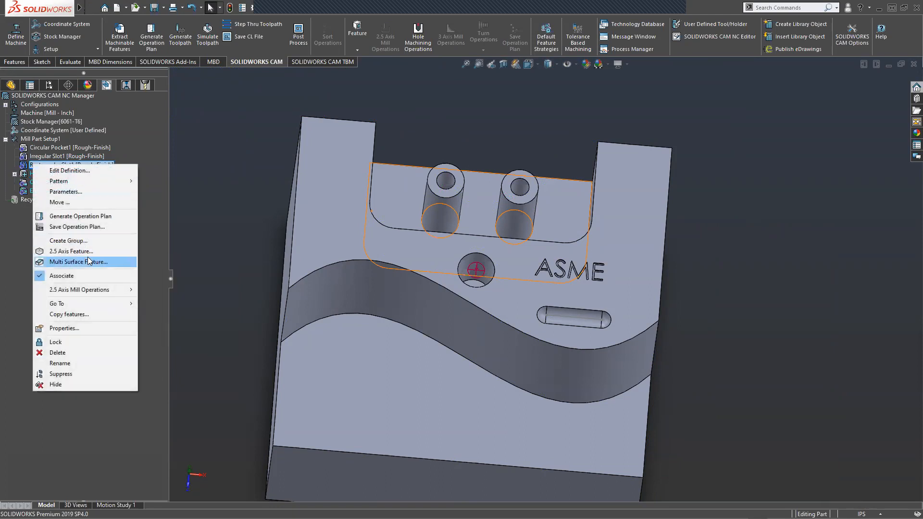
mouse_move(81, 292)
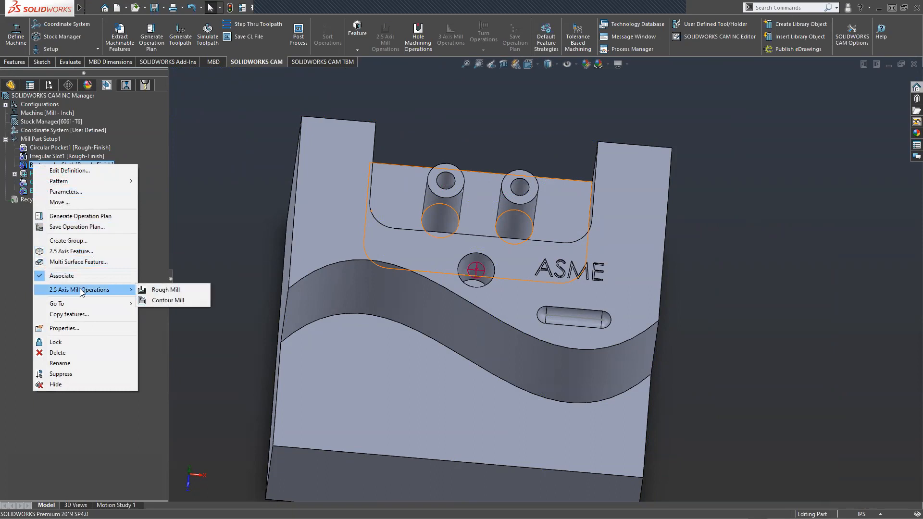
click(21, 235)
Add a Drill operation to the hole feature on the two bosses with the T01 0.2500x135.00° Drill.
right_click(56, 172)
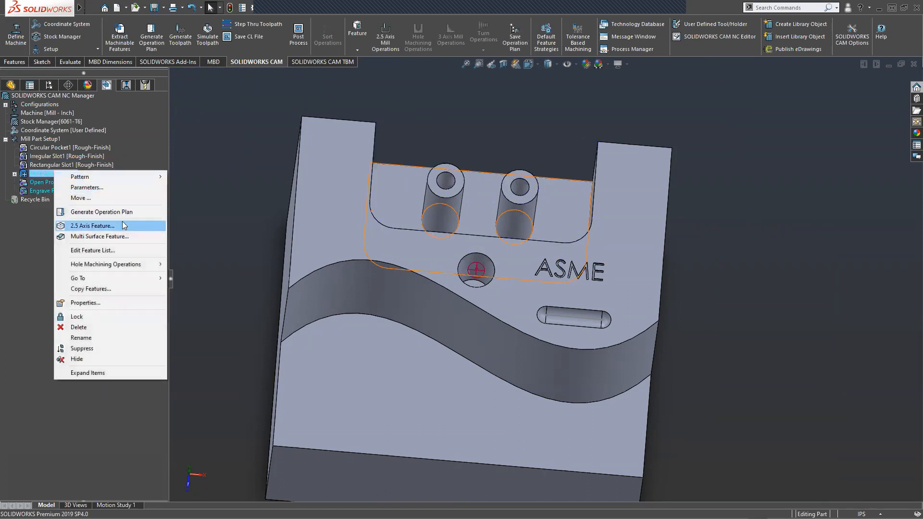
mouse_move(114, 265)
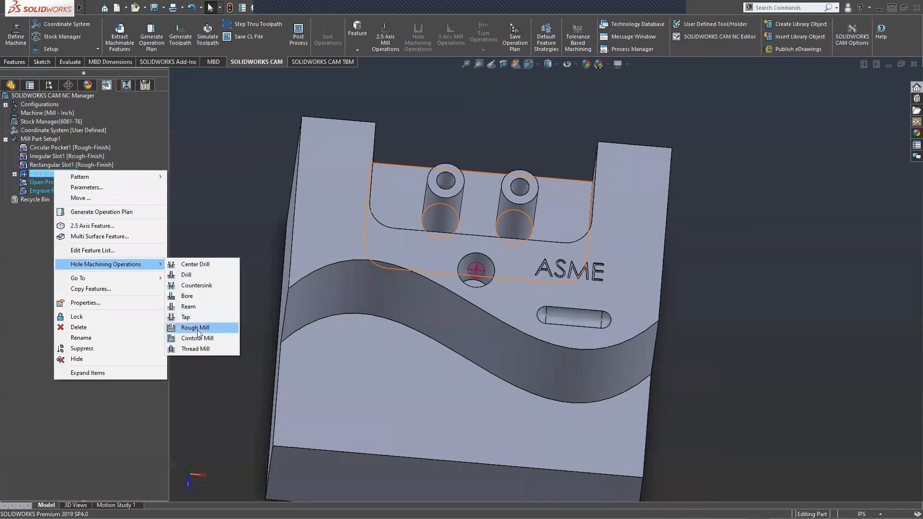
click(199, 274)
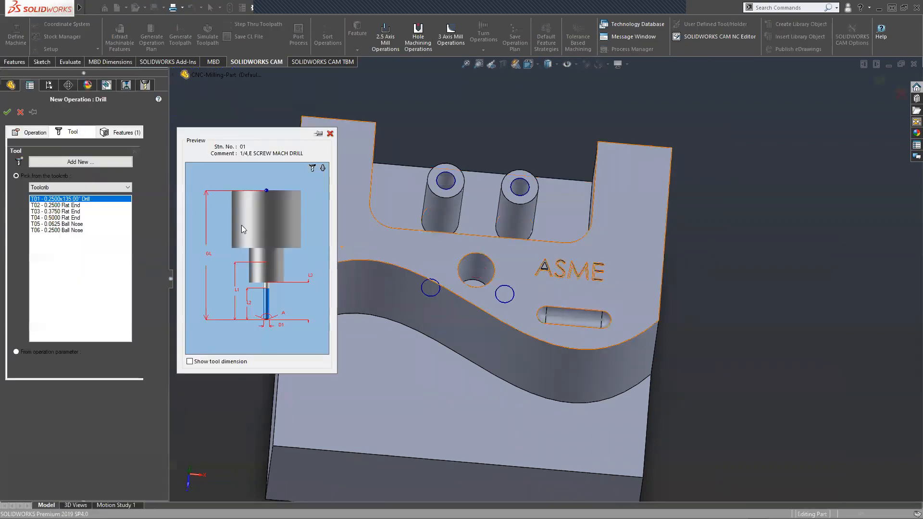
click(7, 112)
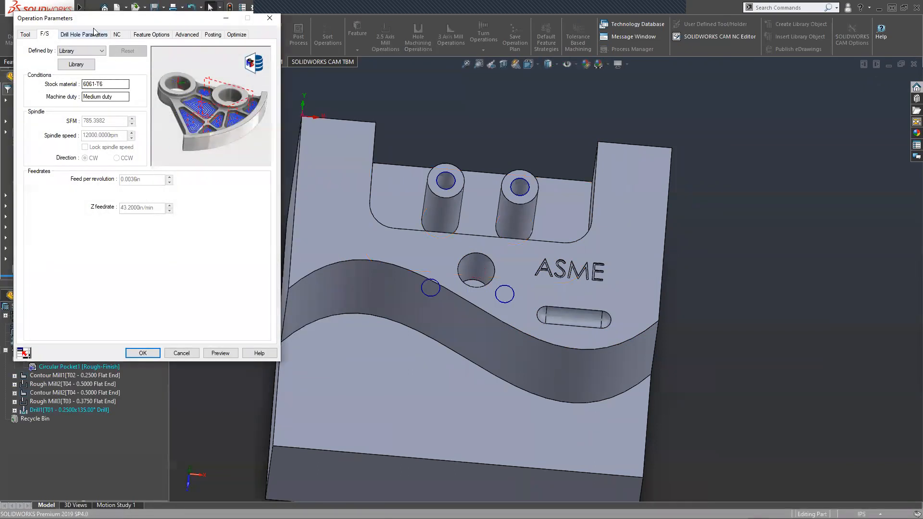
Review the drill operation's hole parameters and its NC rapid and clearance plane settings.
click(89, 34)
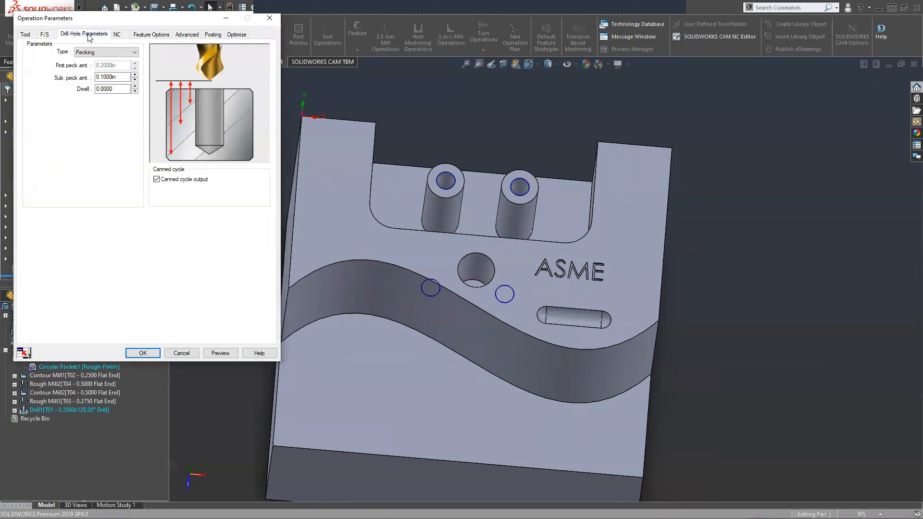
click(118, 35)
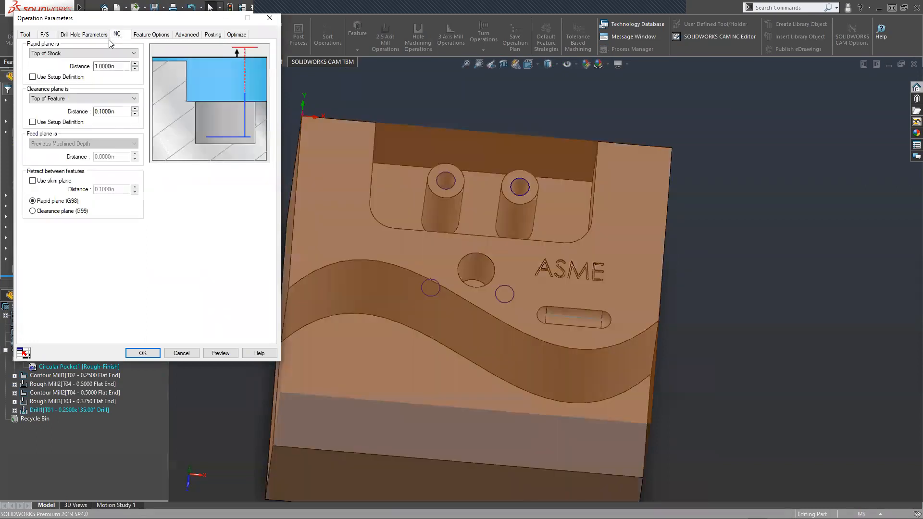
click(101, 35)
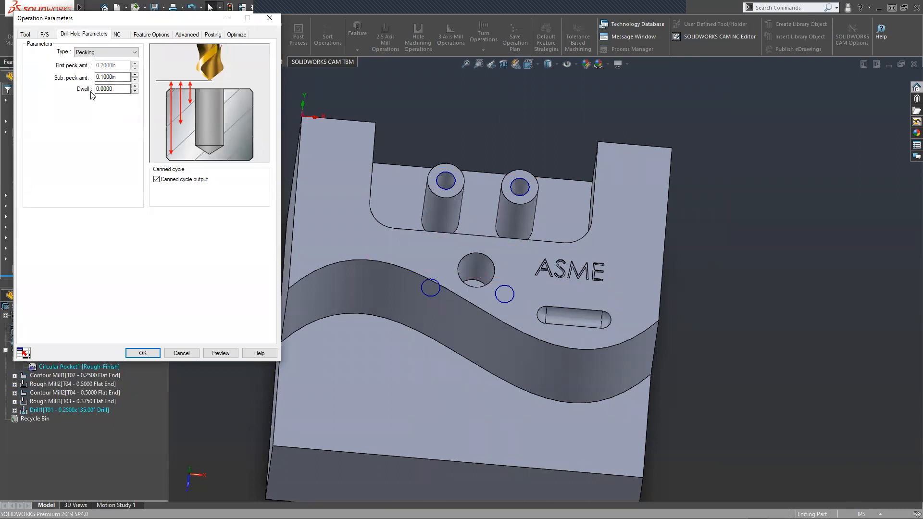
Compare the Gun Drilling and Drilling cycle types with Pecking, and return the drill operation to Pecking.
click(114, 50)
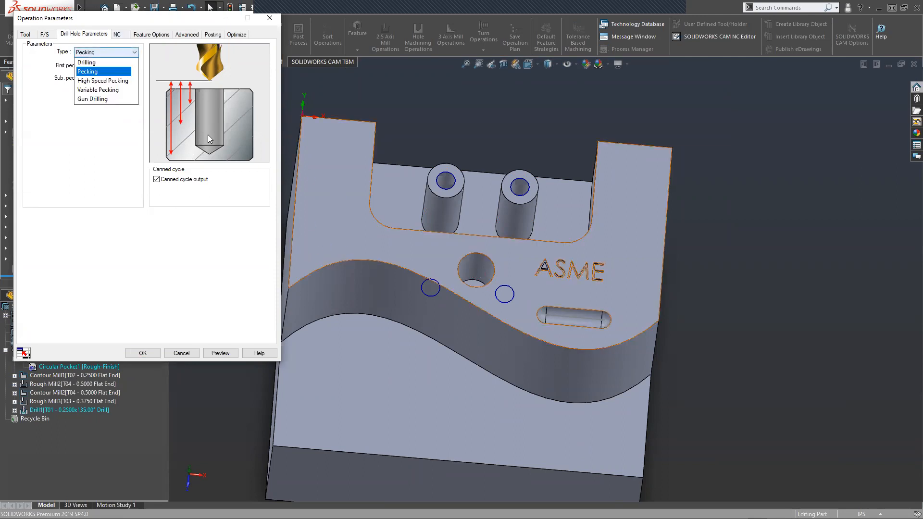
click(101, 98)
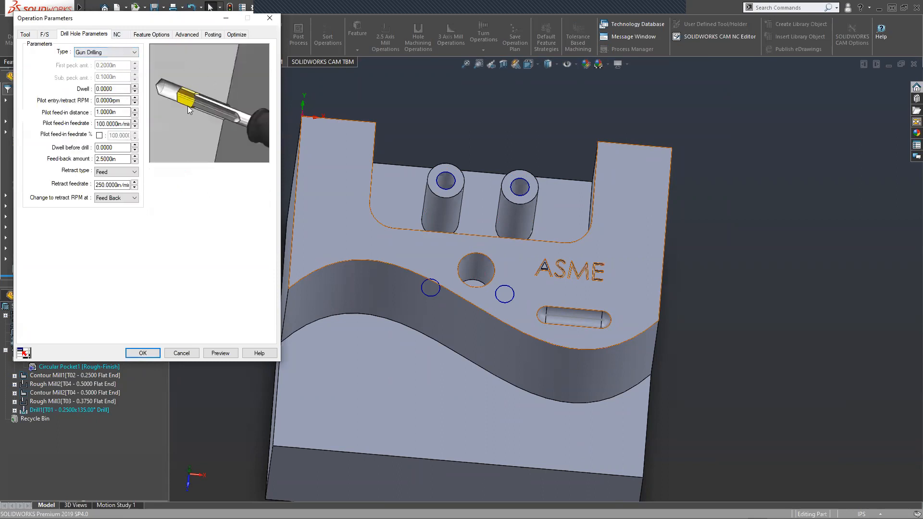
click(106, 52)
click(103, 60)
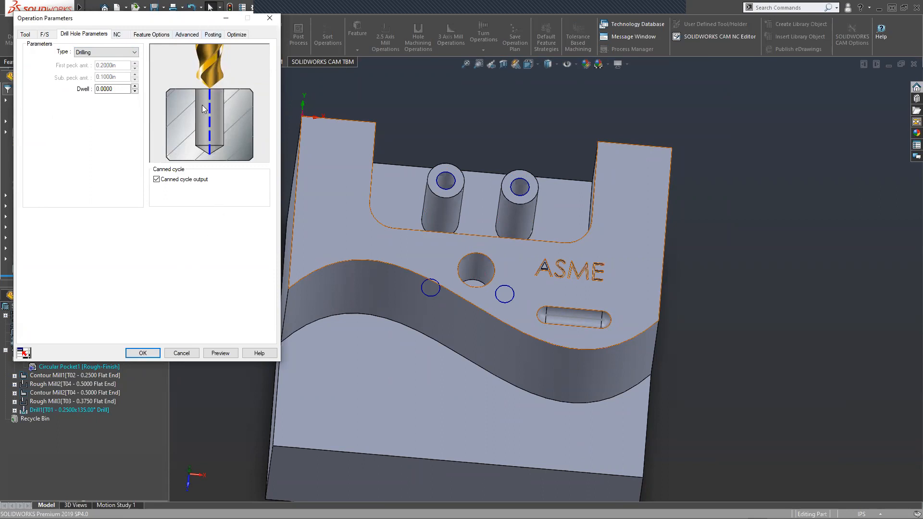
click(104, 52)
click(97, 71)
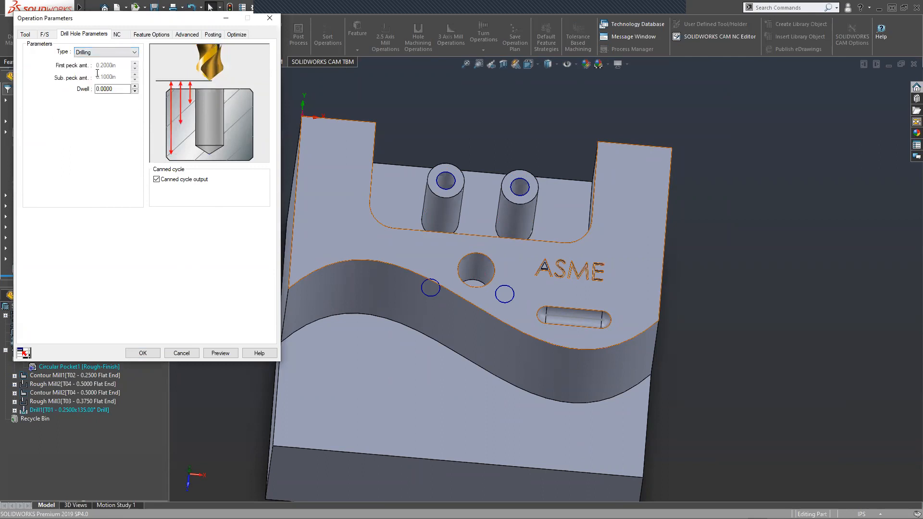
click(108, 52)
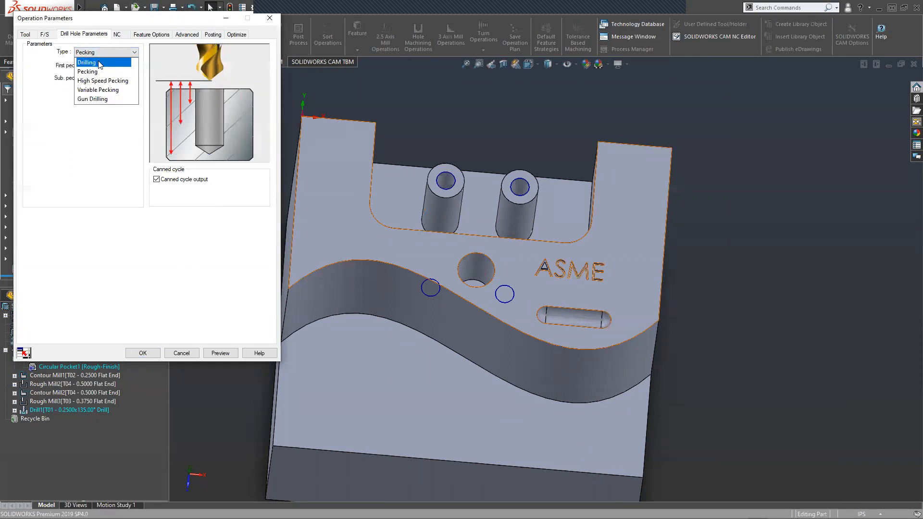
click(99, 63)
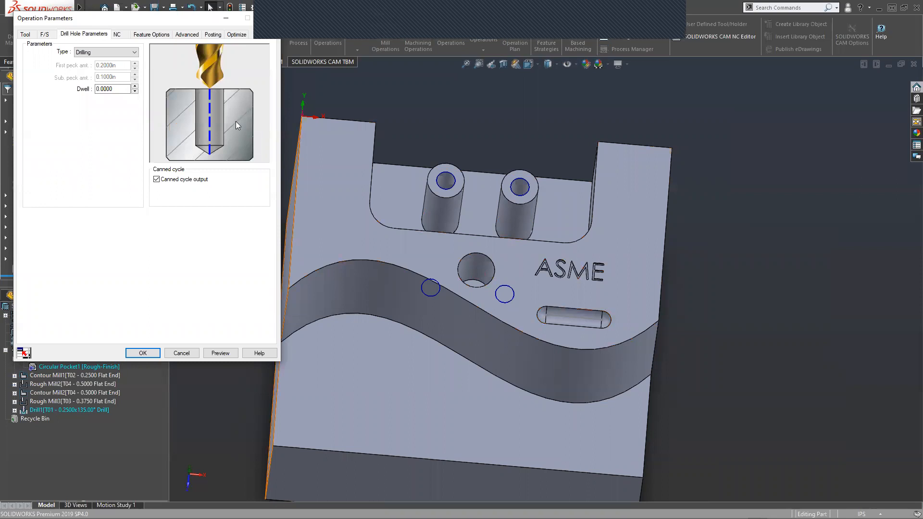
click(113, 53)
click(103, 69)
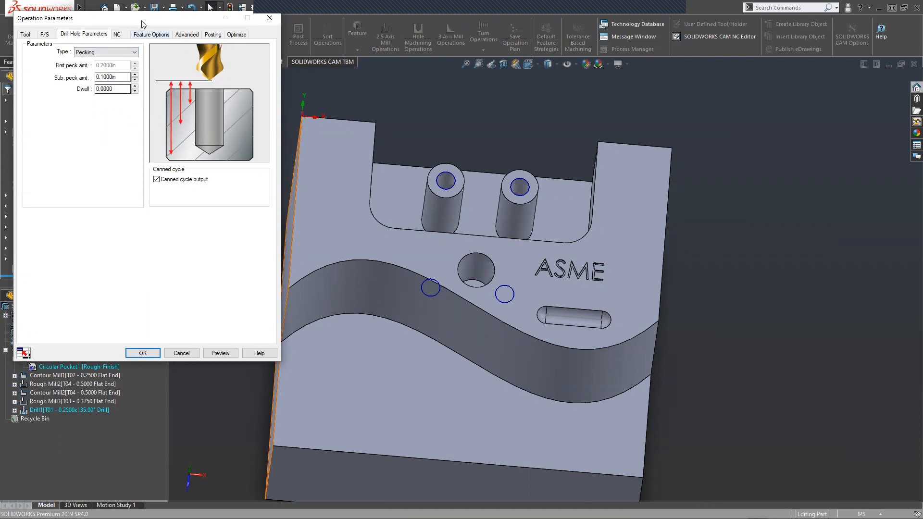
Review the drill operation's NC, feature, advanced, posting, optimization, and feed and speed settings.
click(118, 35)
click(140, 36)
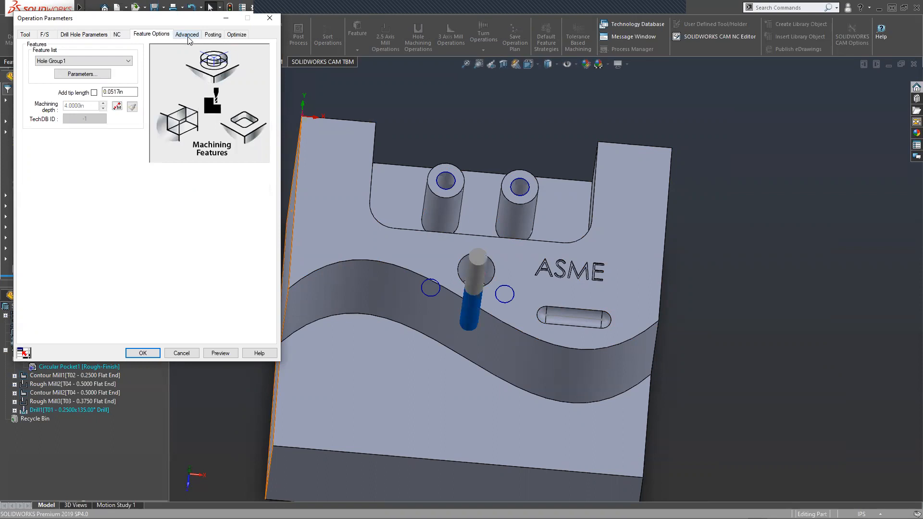
click(185, 37)
click(212, 35)
click(236, 35)
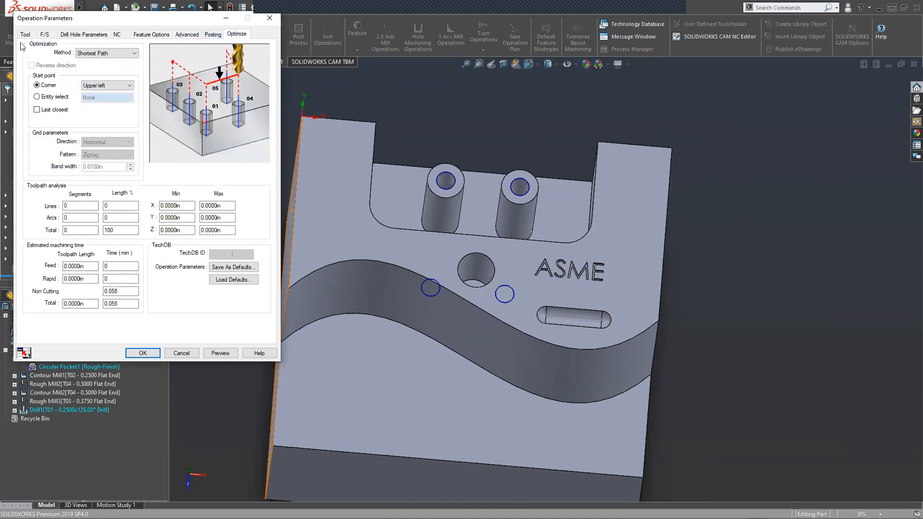
click(45, 34)
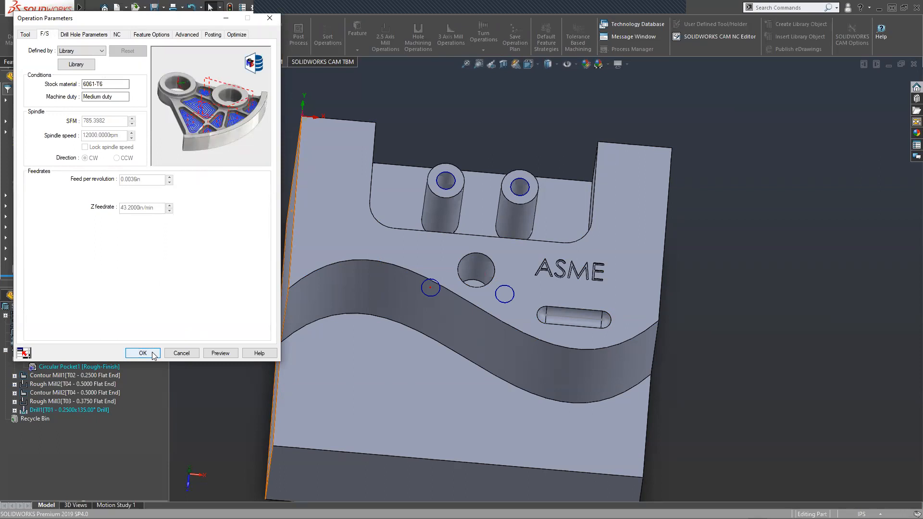
Preview the drill toolpath through the two bosses, recheck the drill hole parameters, and accept the operation.
click(210, 354)
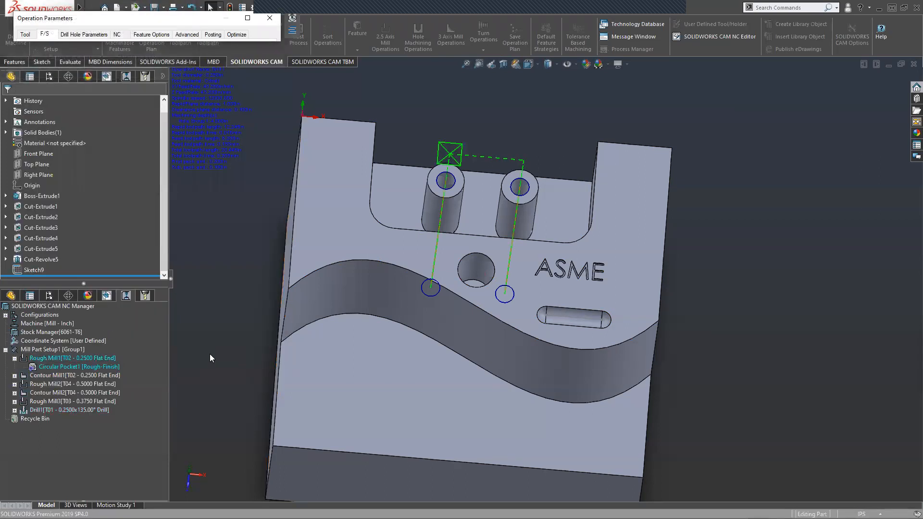
middle_drag(527, 367, 545, 306)
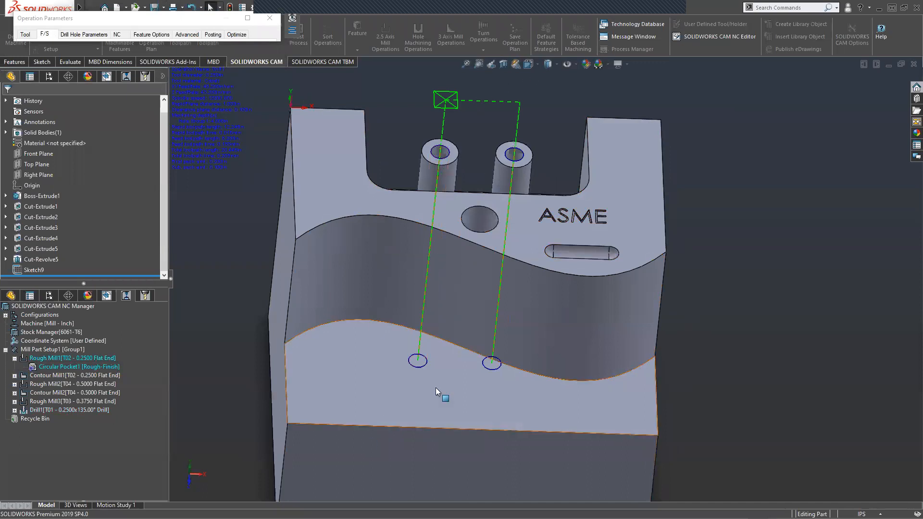
click(63, 34)
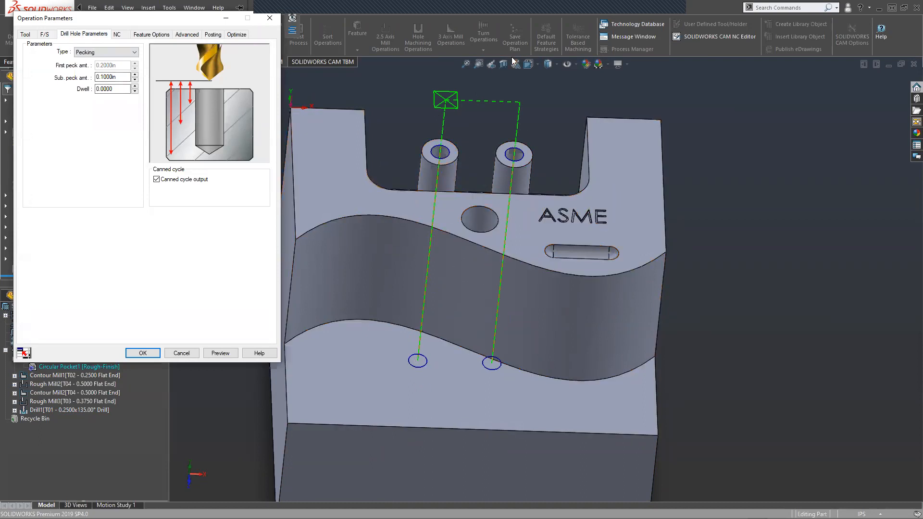
click(143, 356)
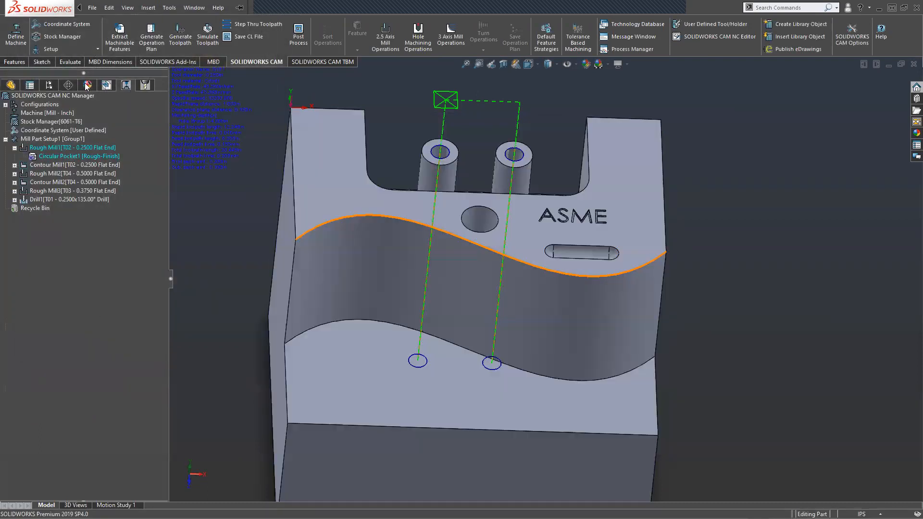
Add a Contour Mill operation to the Open Profile1 feature in the small slot with the T06 0.2500 Ball Nose tool.
click(106, 85)
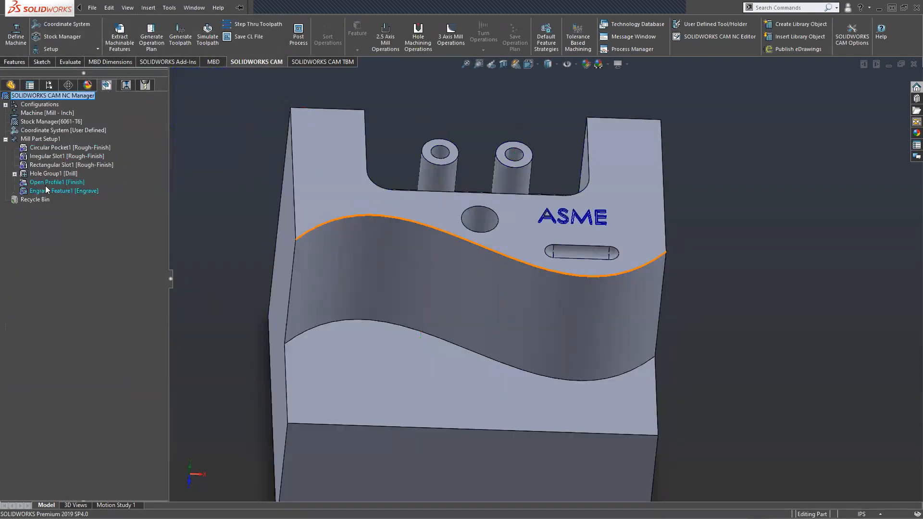
right_click(45, 183)
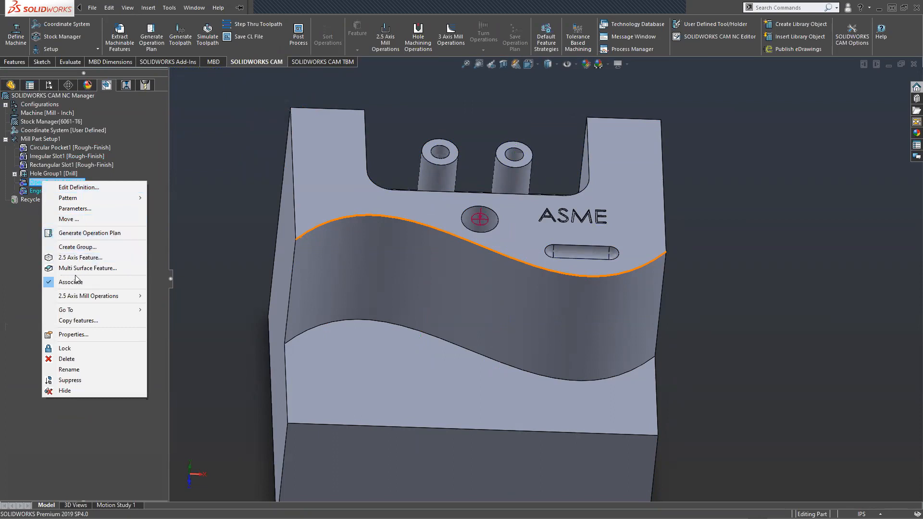
mouse_move(79, 297)
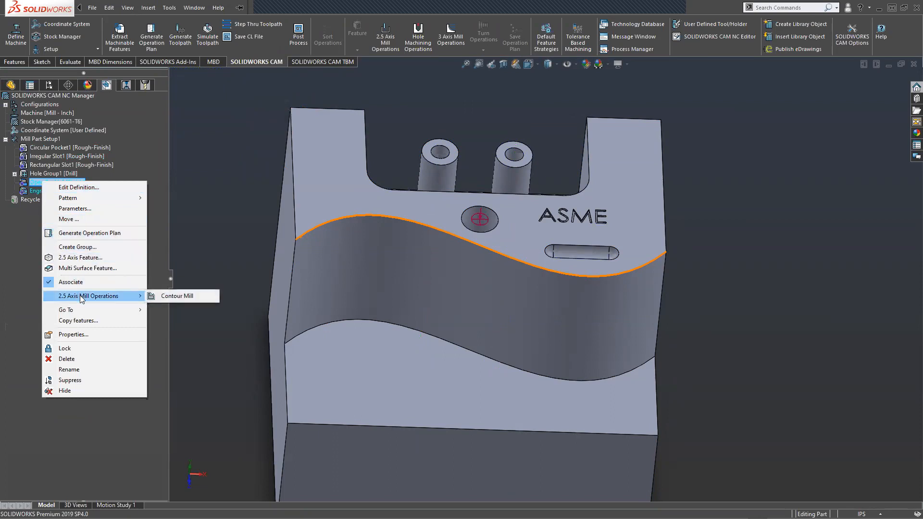
click(152, 296)
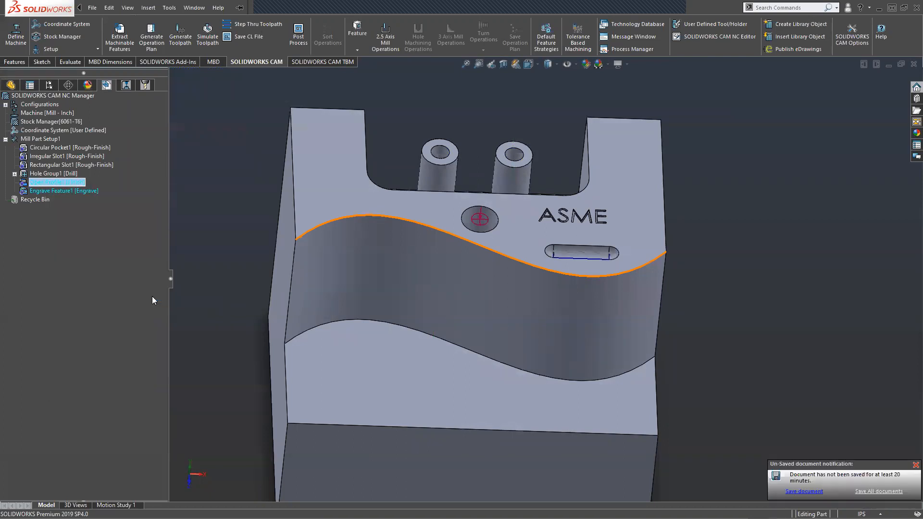
right_click(57, 183)
mouse_move(118, 301)
click(213, 302)
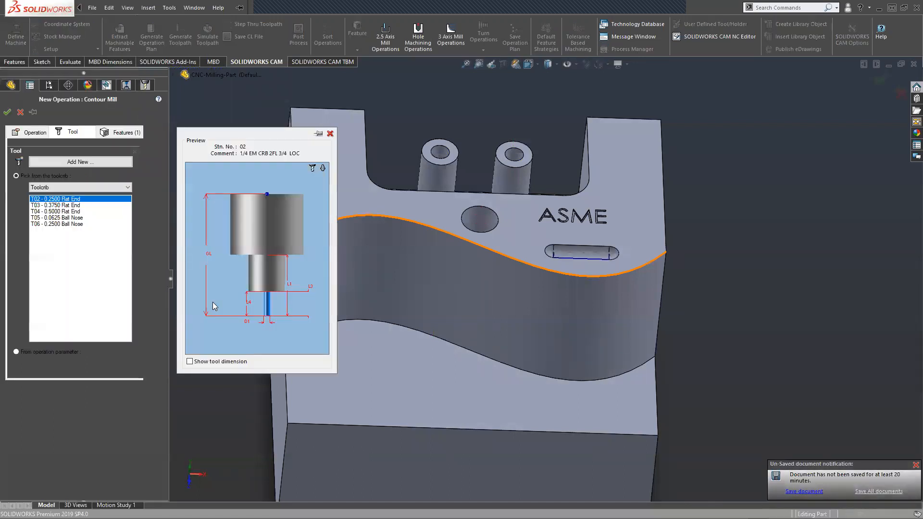
click(59, 223)
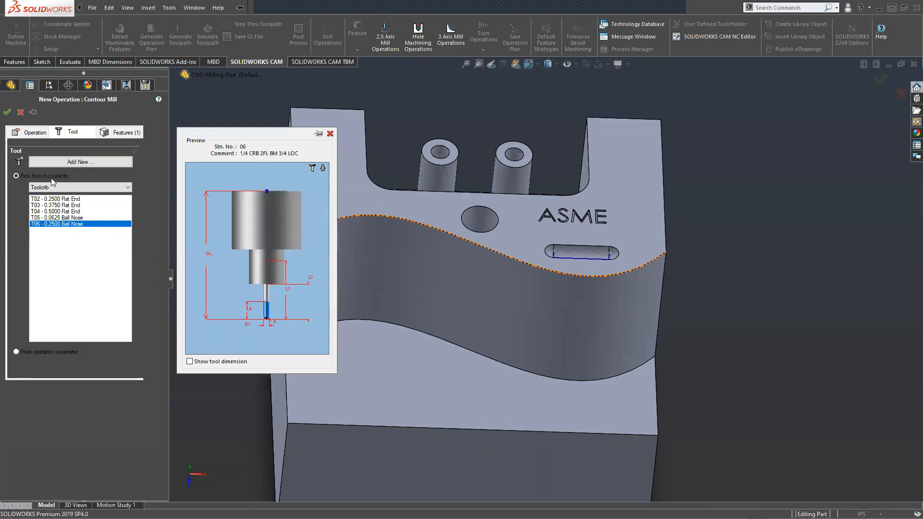
click(8, 113)
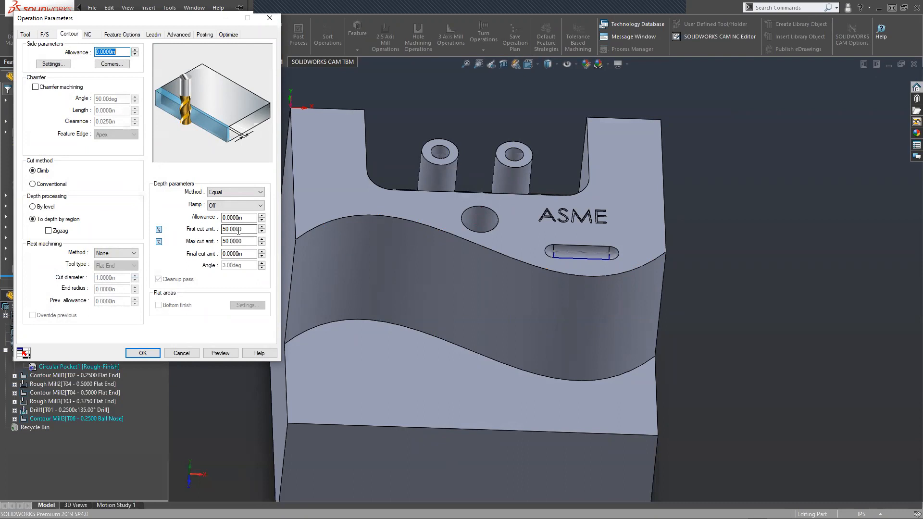
Switch the contour's depth cut amounts from percentages to inches and set the first cut amount to 0.01 in.
click(158, 231)
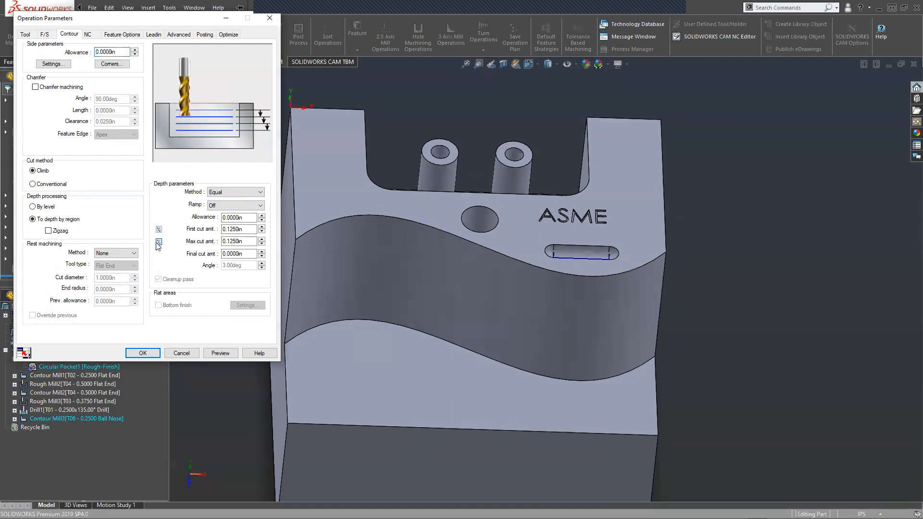
click(240, 230)
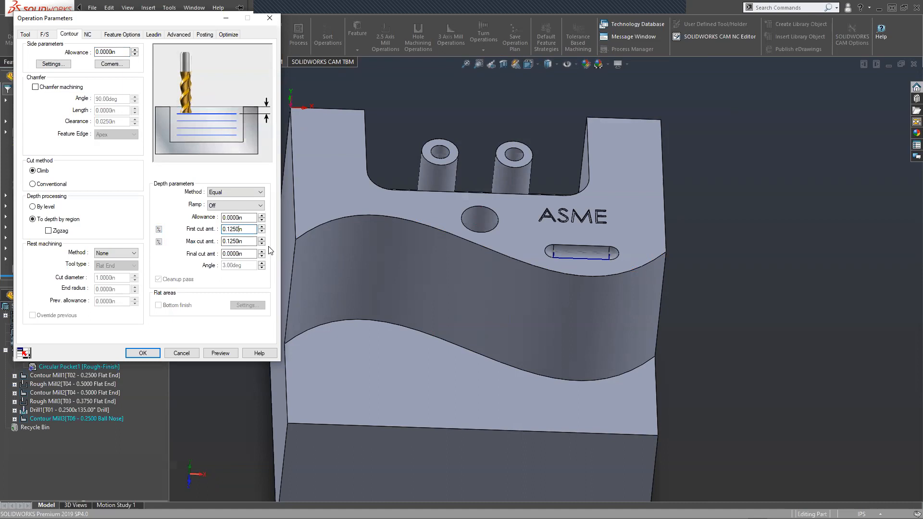
key(BackSpace)
key(BackSpace)
key(BackSpace)
text(2)
key(BackSpace)
key(BackSpace)
text(0)
text(0)
text(50)
key(BackSpace)
key(BackSpace)
text(5)
key(BackSpace)
key(BackSpace)
text(10)
Set the contour's maximum cut amount to 0.01 in.
click(231, 253)
click(239, 241)
key(BackSpace)
key(BackSpace)
key(BackSpace)
key(BackSpace)
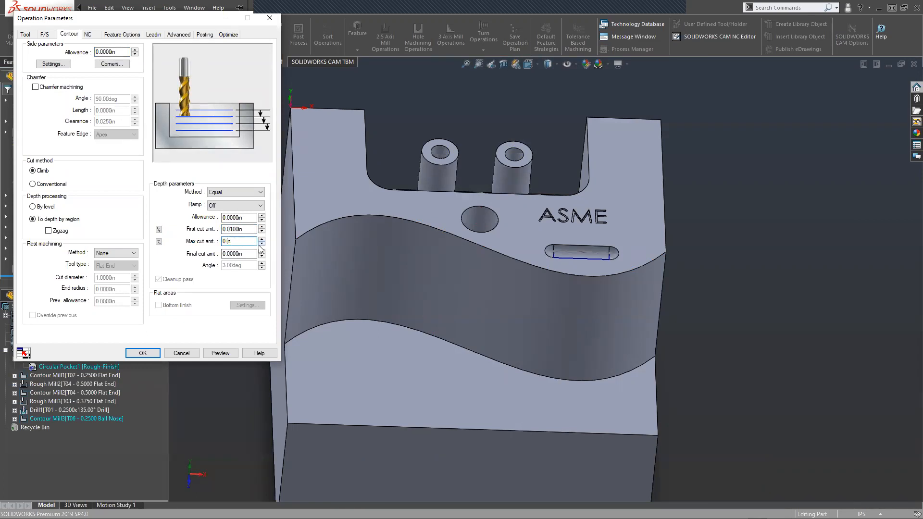
text(010)
Set the contour's final cut amount to 0.005 in.
click(239, 253)
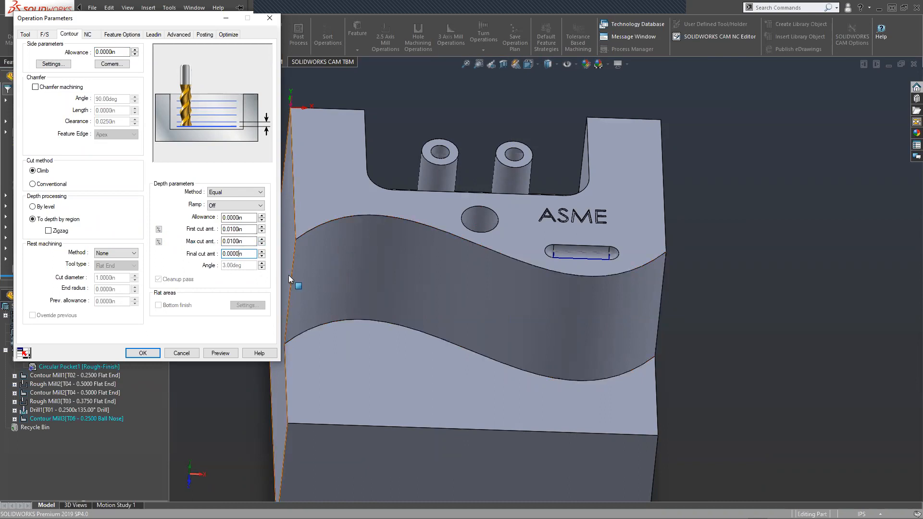
key(BackSpace)
key(BackSpace)
text(5)
click(246, 241)
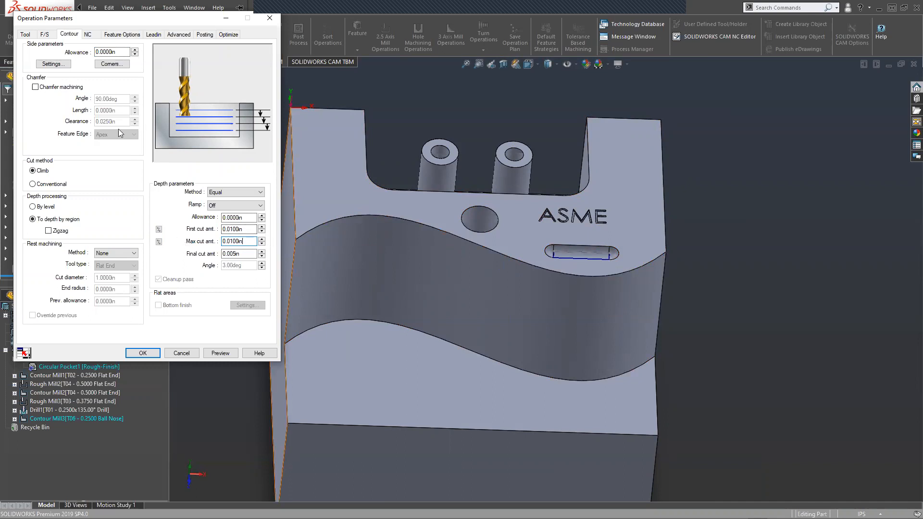
Check the contour operation's feed and speed settings and set its cut method to Conventional.
click(45, 33)
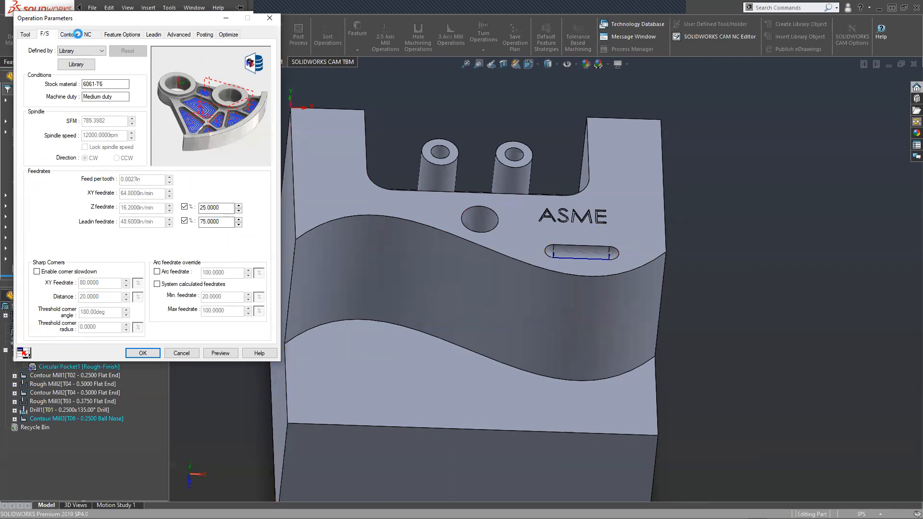
click(78, 35)
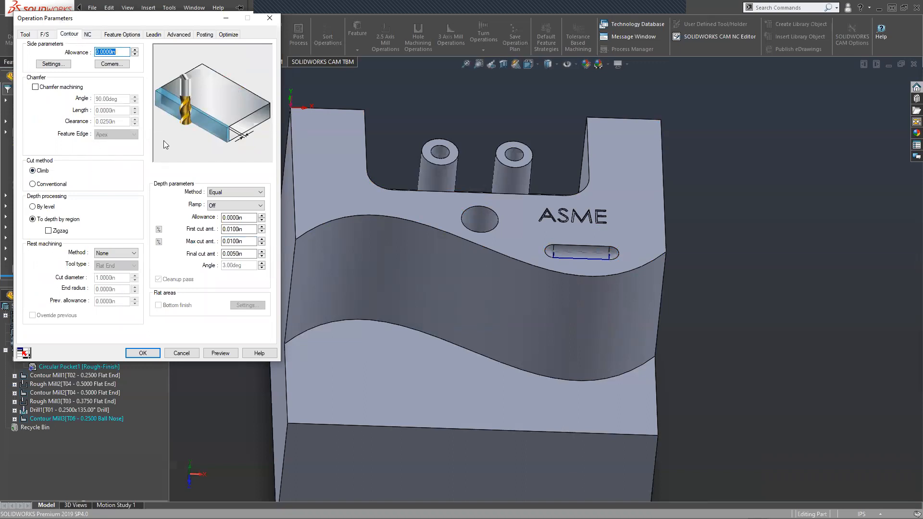
click(124, 185)
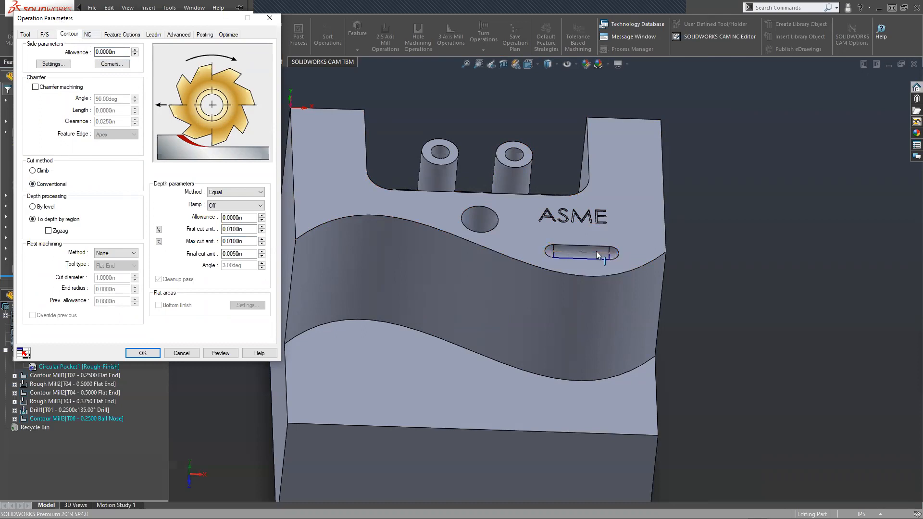
click(546, 254)
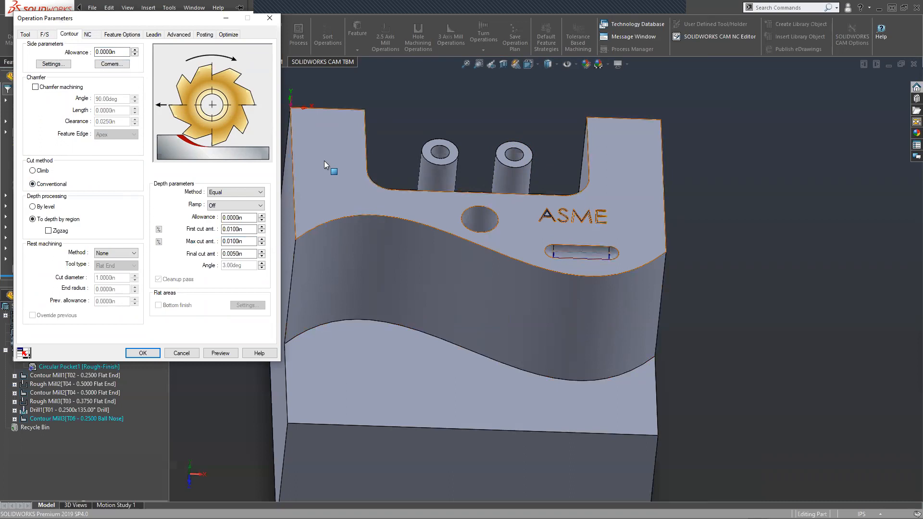
Turn off CNC compensation for the open-profile contour operation.
click(88, 34)
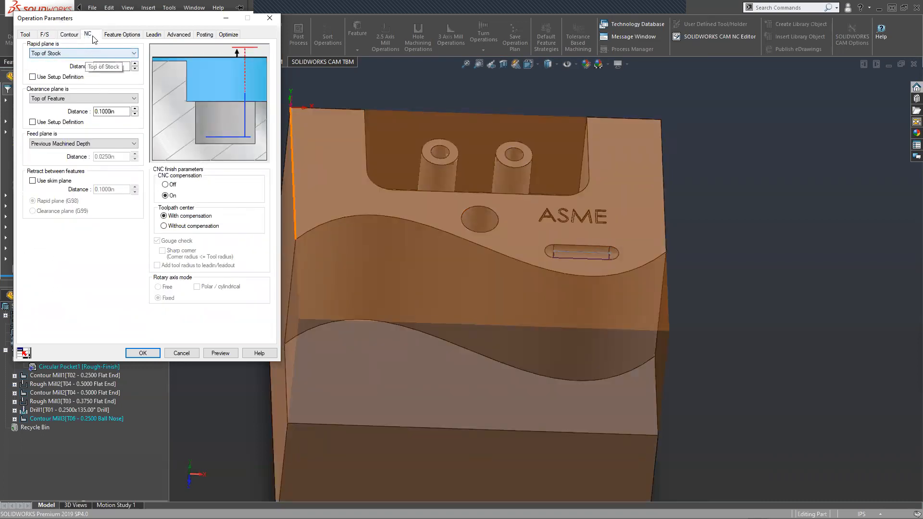
click(141, 36)
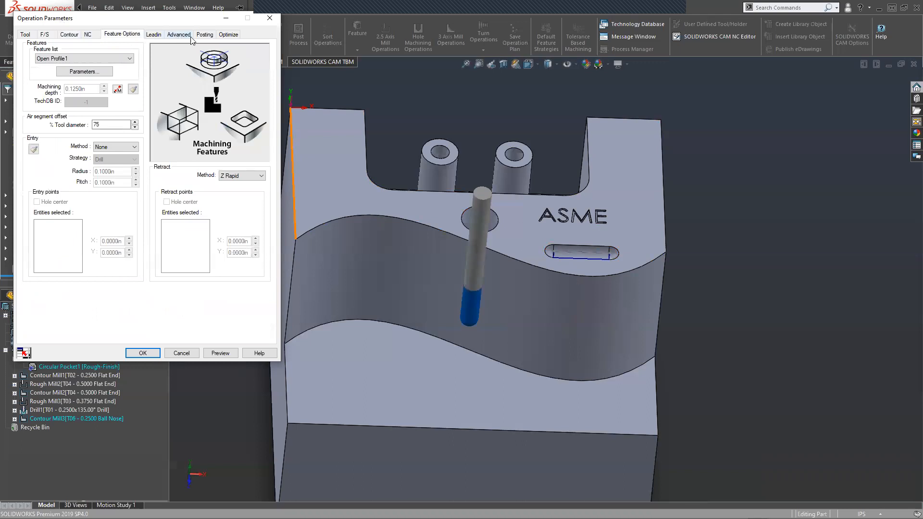
click(91, 37)
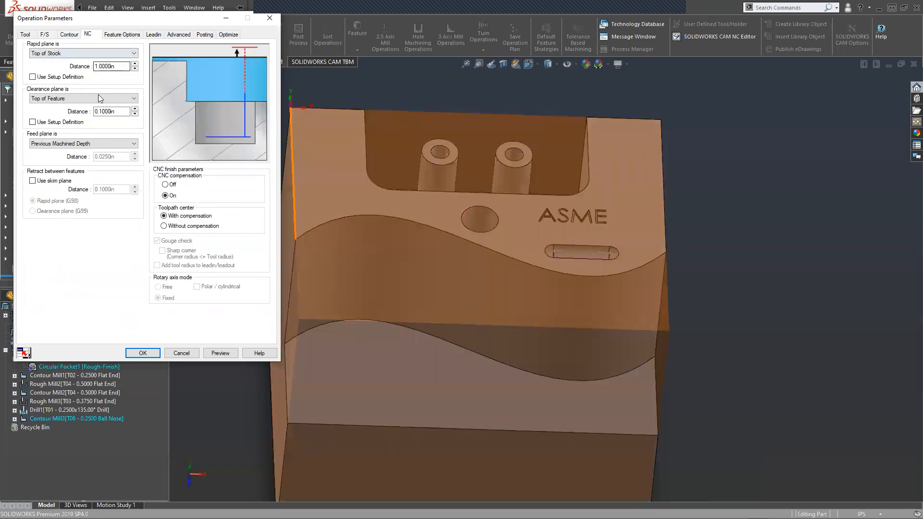
click(165, 185)
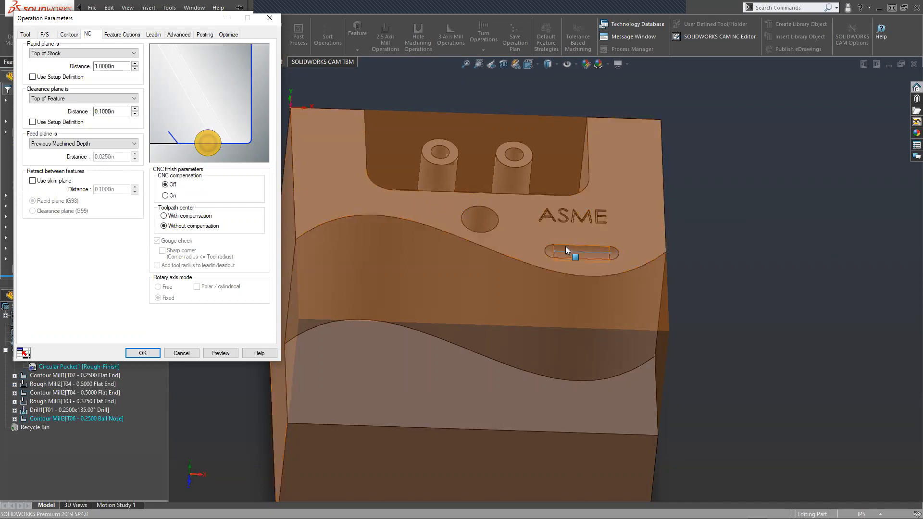
Examine the rounded slot and its open profile line close up and from several angles.
middle_drag(563, 265, 494, 310)
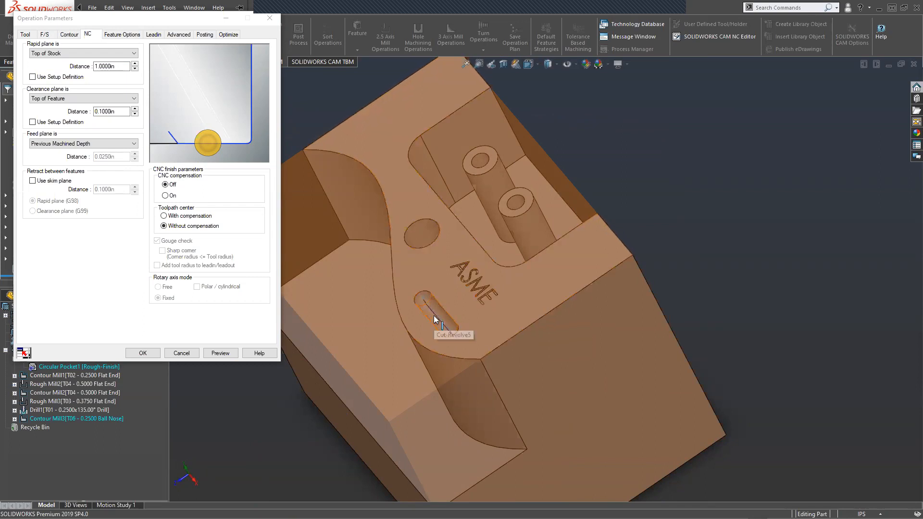
middle_drag(484, 351, 515, 334)
scroll(447, 355, down, 2)
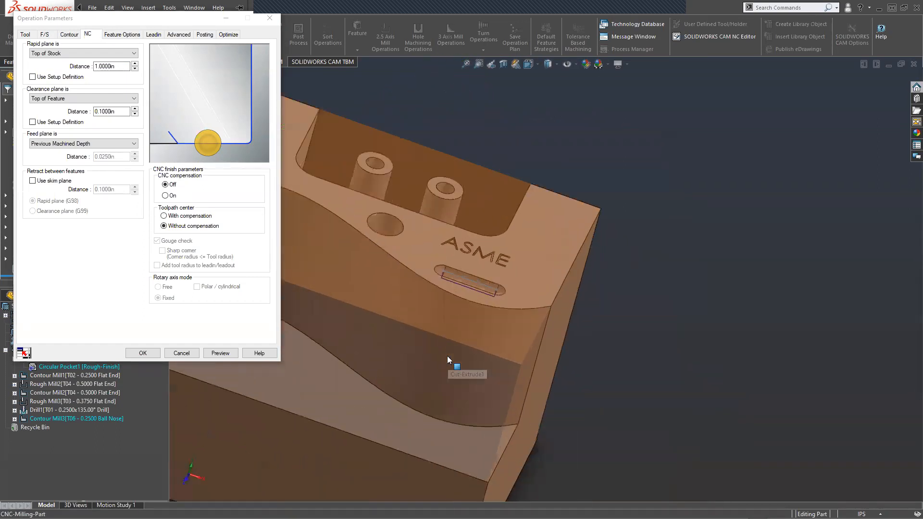
scroll(402, 228, down, 3)
middle_drag(441, 297, 456, 309)
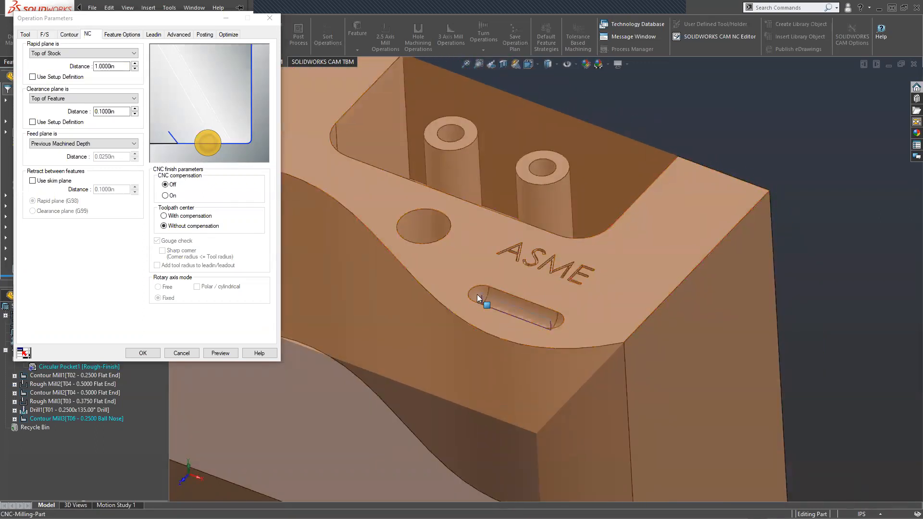
scroll(482, 303, up, 5)
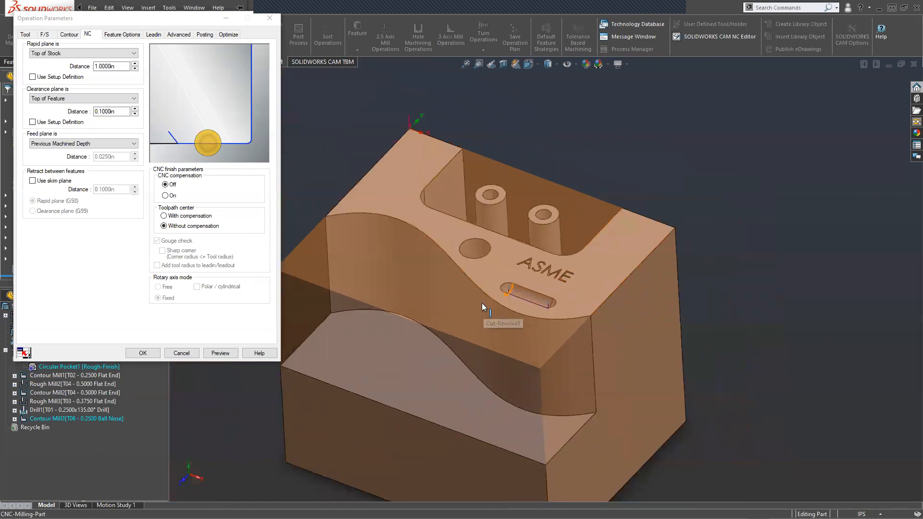
scroll(514, 289, down, 5)
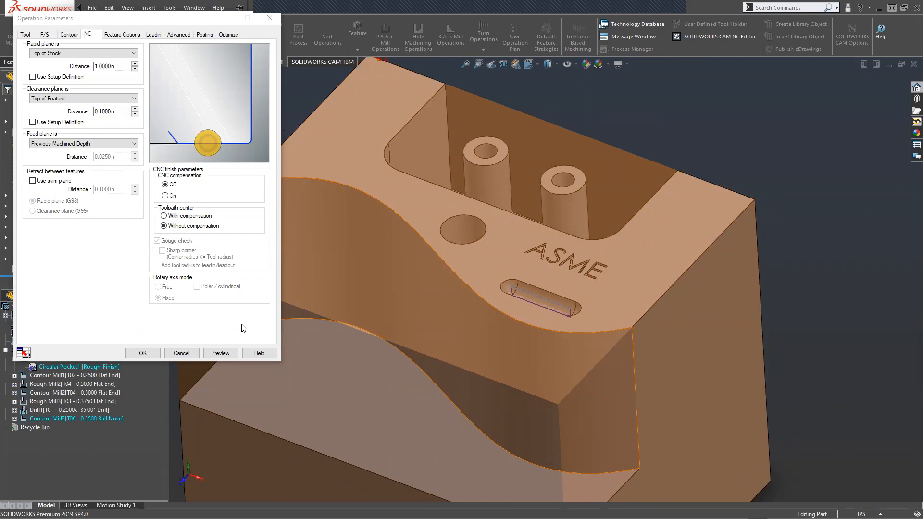
Set the lead-in type of the open-profile contour operation to None, keeping the lead-out the same as the lead-in.
click(123, 36)
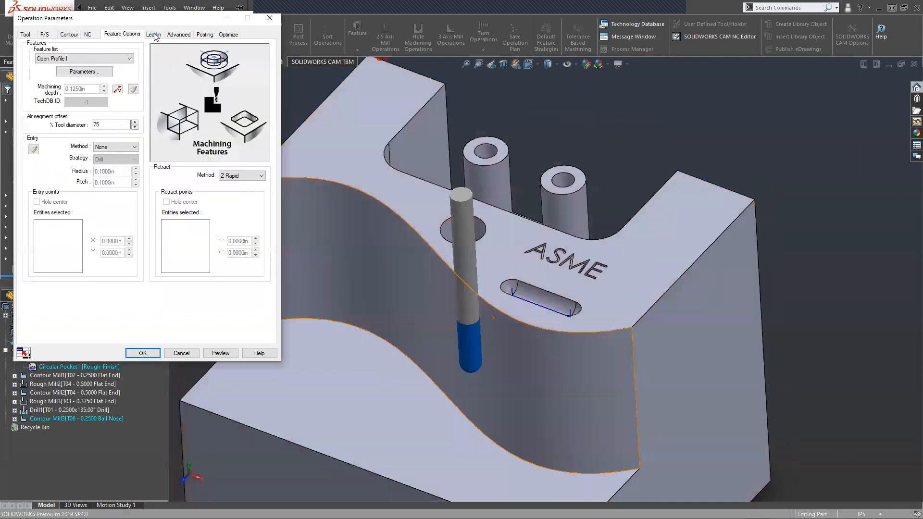
click(154, 35)
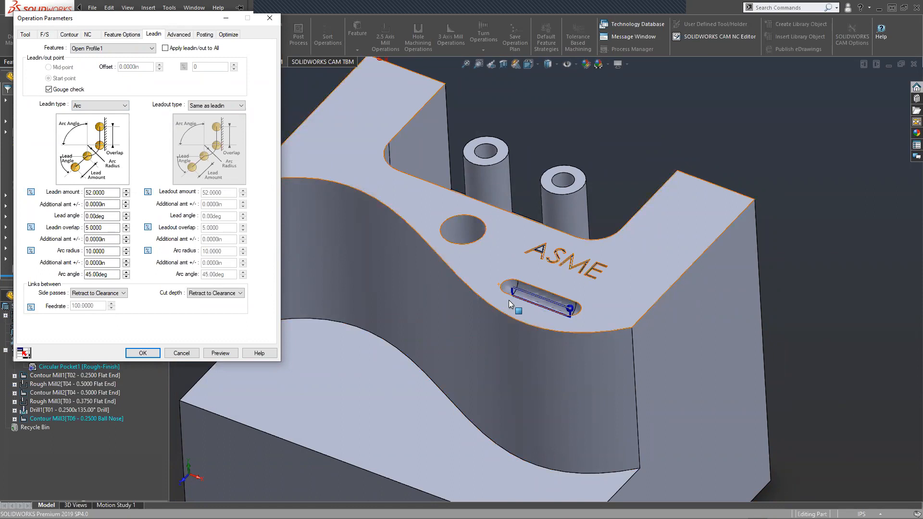
click(103, 105)
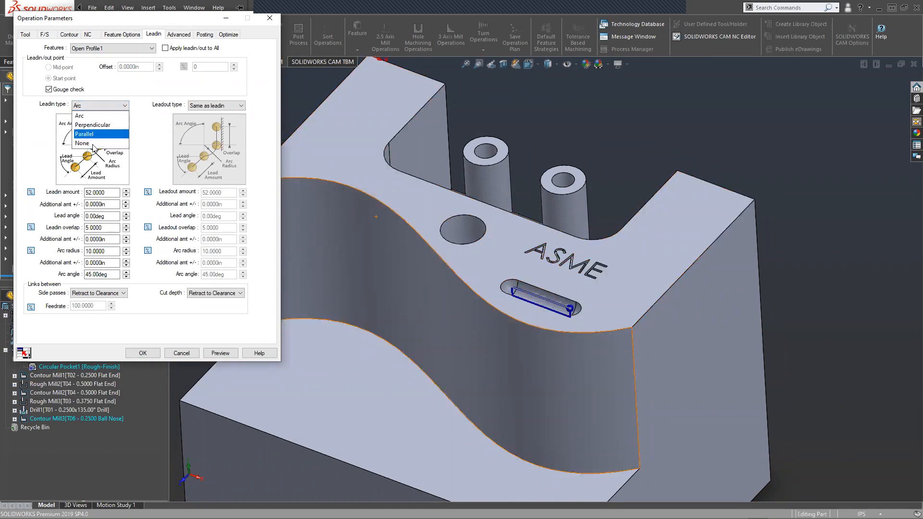
click(93, 143)
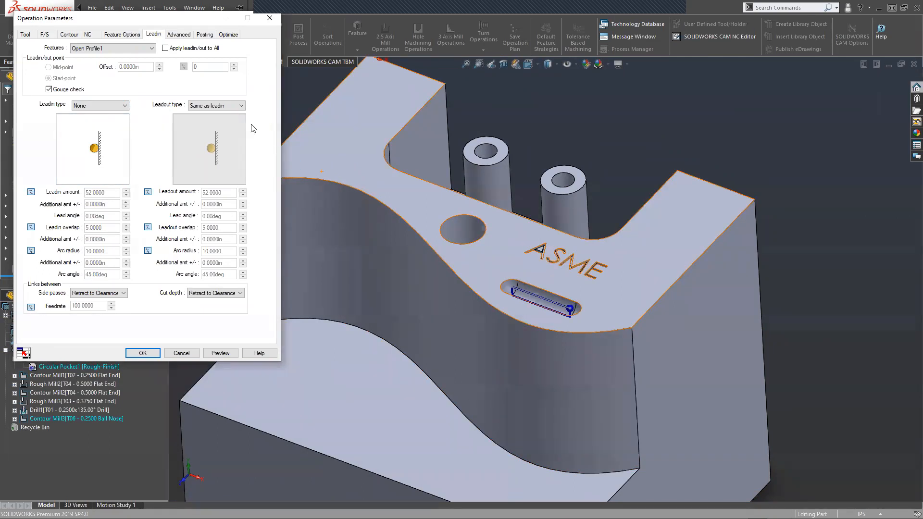
Review the contour operation's advanced, posting, optimization and depth cut settings.
click(175, 37)
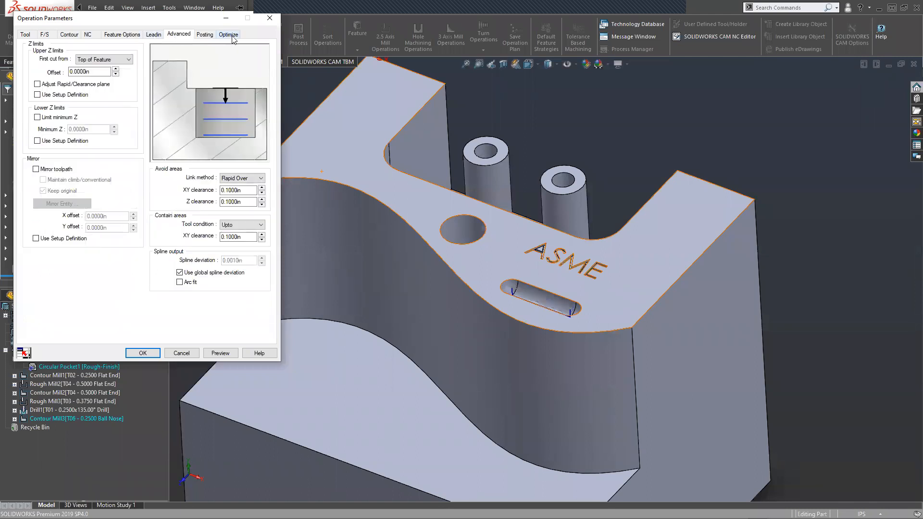
click(209, 37)
click(222, 36)
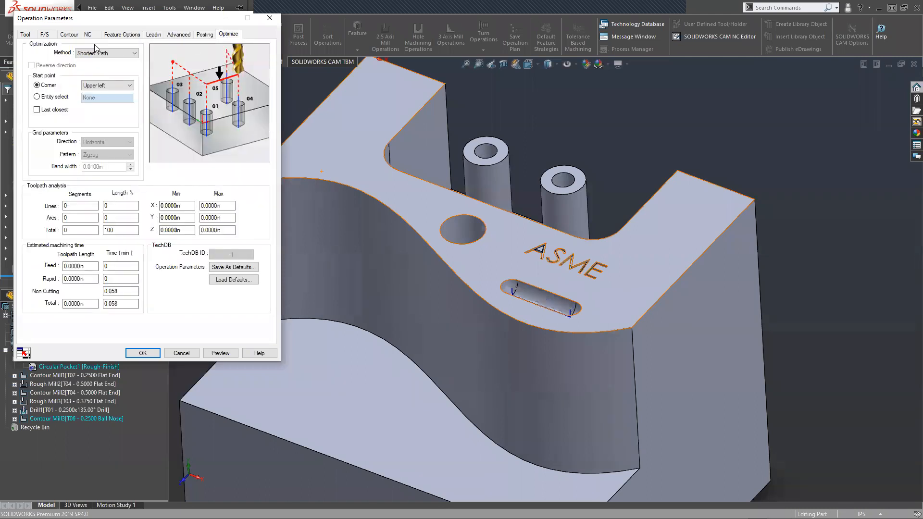
click(68, 37)
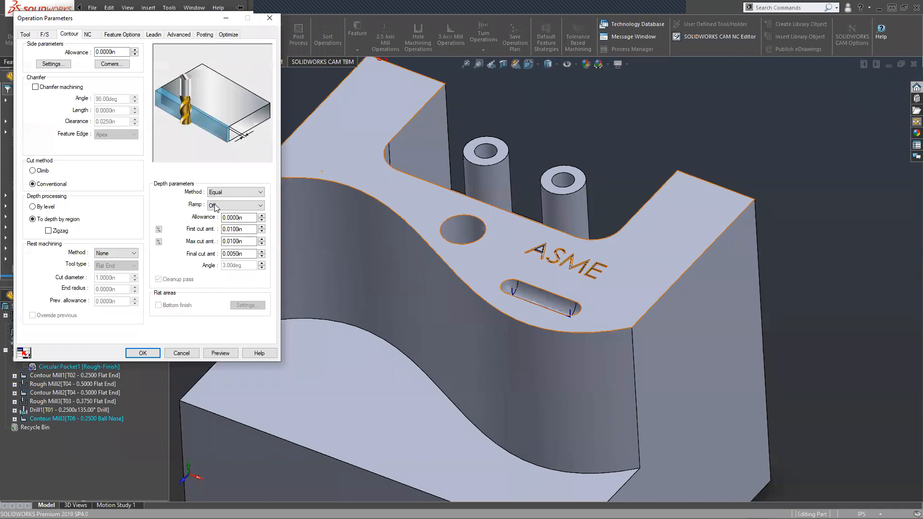
Preview the contour toolpath along the rounded slot and accept the operation parameters.
click(143, 354)
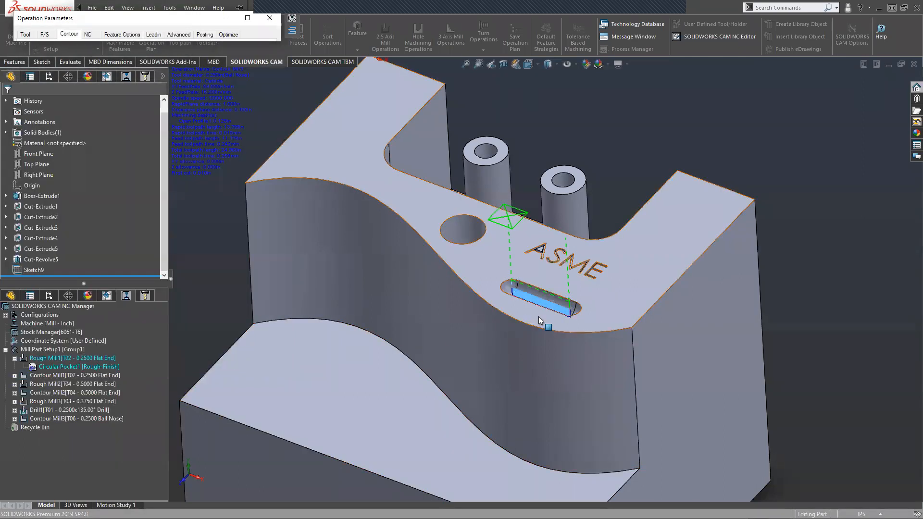
scroll(539, 317, down, 5)
scroll(563, 313, down, 3)
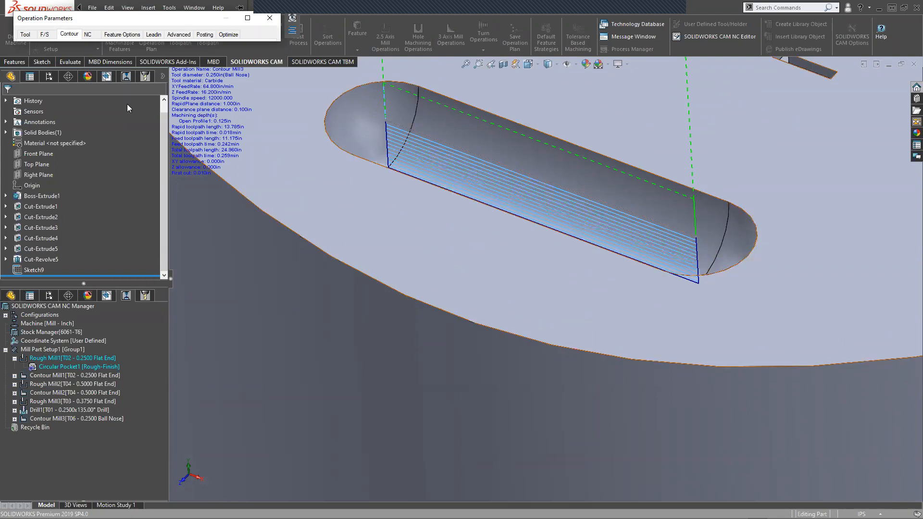
click(53, 36)
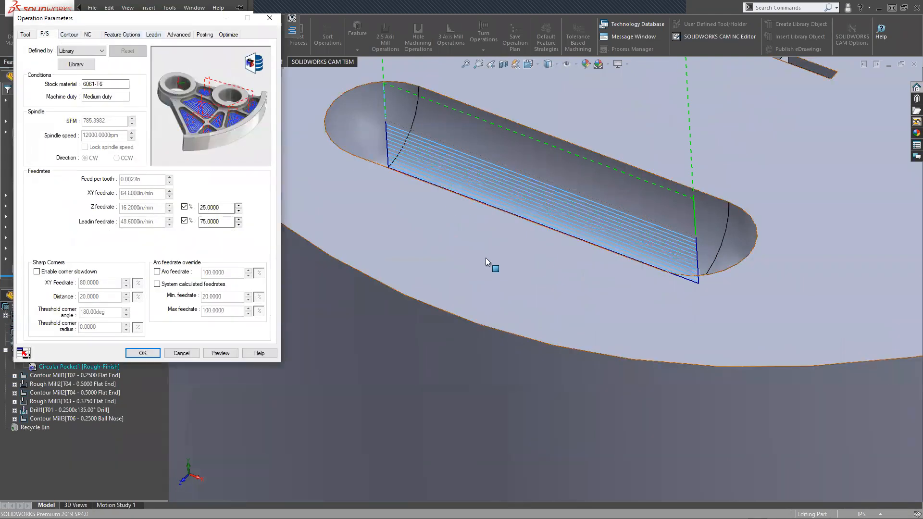
click(143, 354)
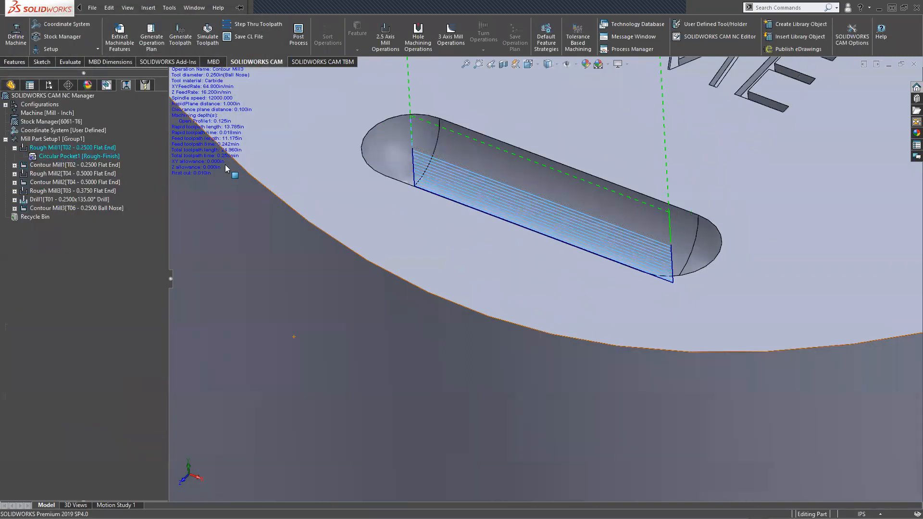
Examine the contour toolpath's depth passes and rapid moves in the rounded slot close up and from several angles.
scroll(280, 219, up, 5)
scroll(703, 283, up, 6)
scroll(548, 285, down, 3)
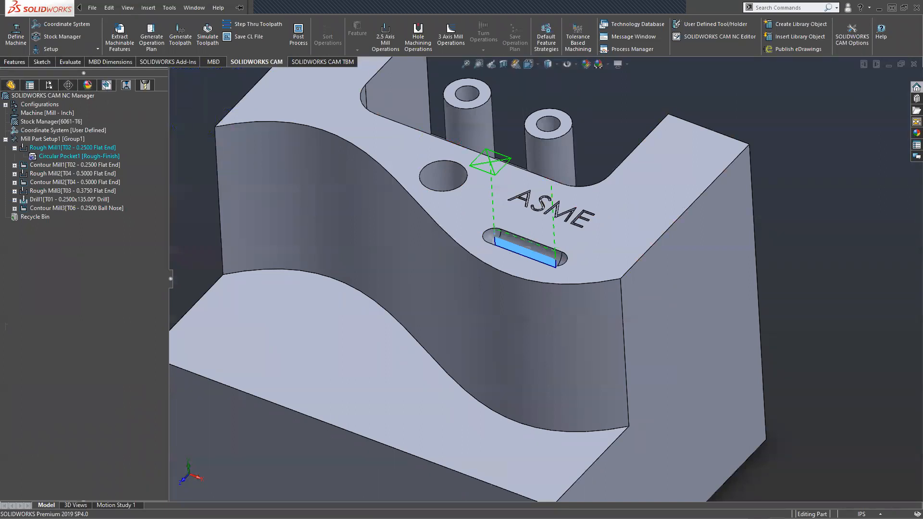
scroll(539, 310, down, 6)
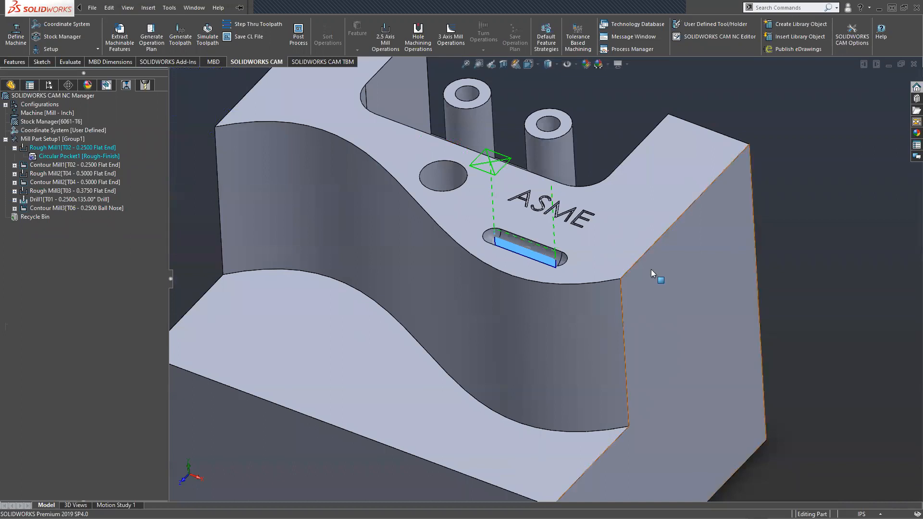
scroll(539, 311, down, 2)
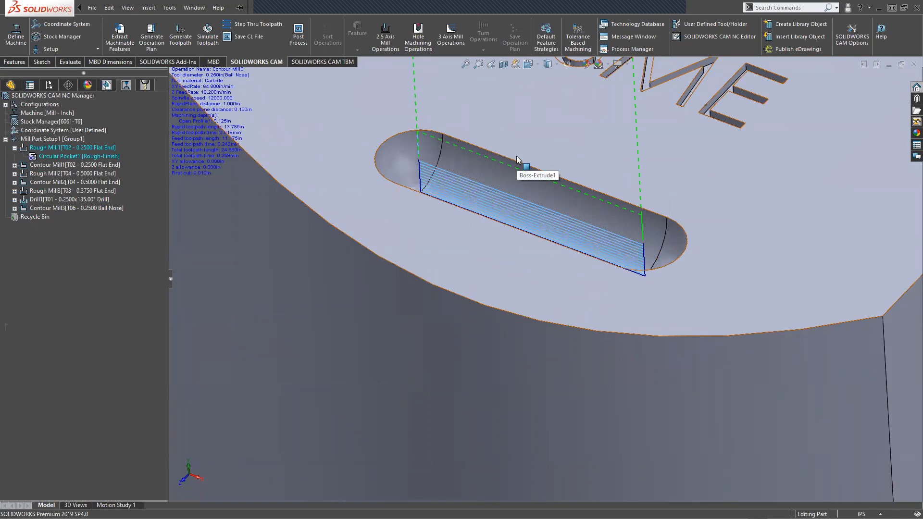
scroll(511, 196, up, 6)
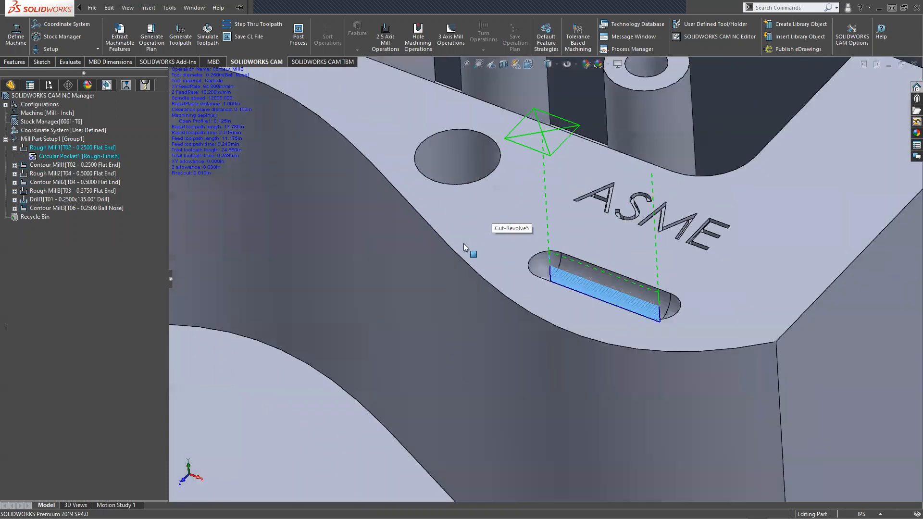
scroll(530, 292, up, 4)
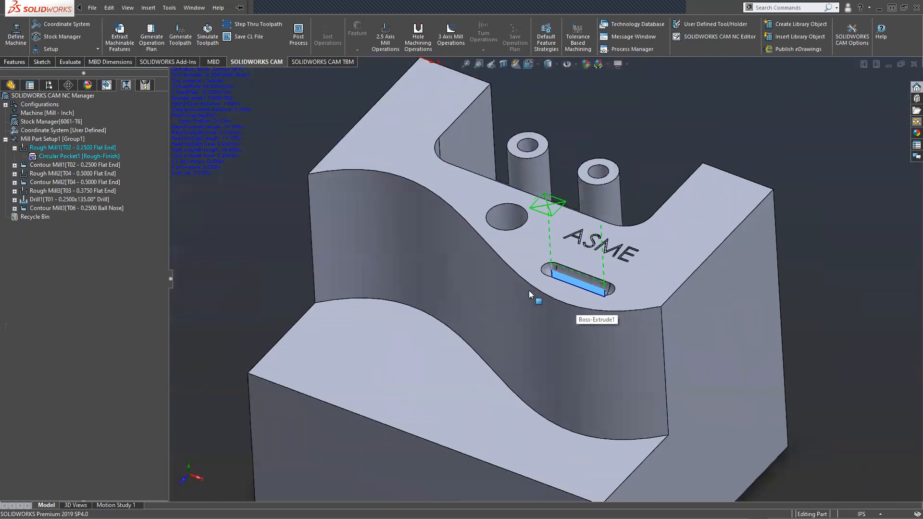
middle_drag(536, 312, 554, 299)
middle_drag(573, 314, 450, 281)
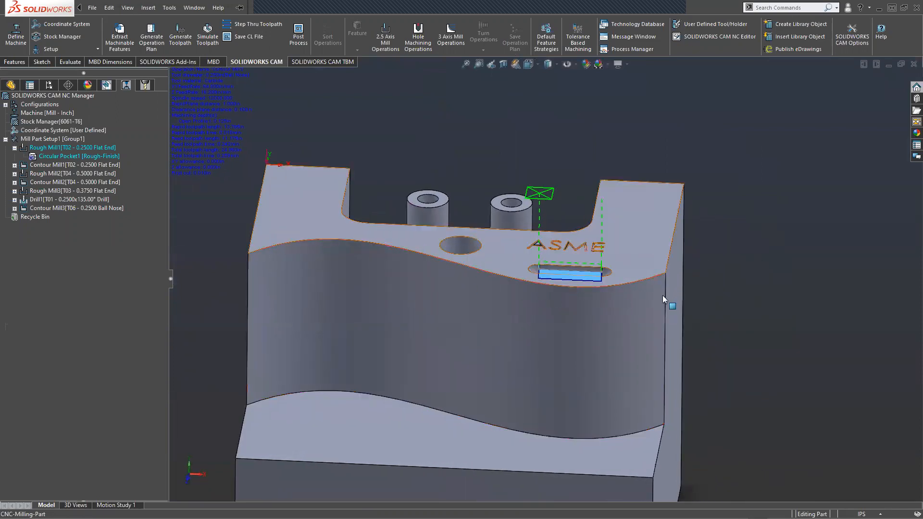
scroll(493, 313, up, 1)
scroll(495, 309, down, 1)
middle_drag(527, 309, 543, 267)
middle_drag(492, 197, 476, 234)
scroll(437, 244, up, 5)
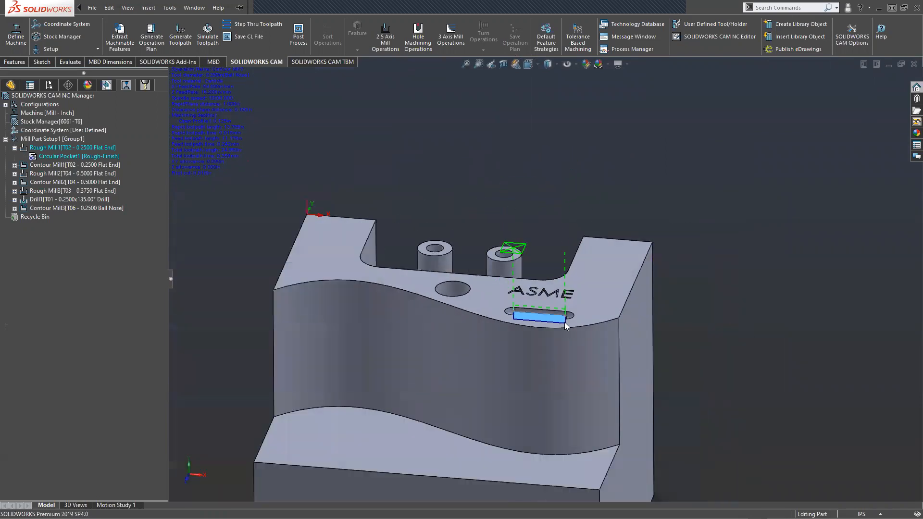
scroll(554, 270, down, 4)
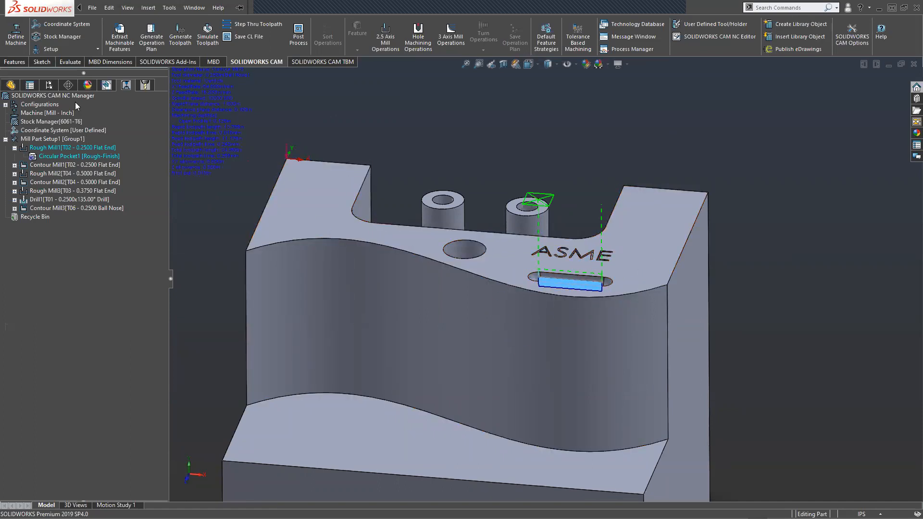
Create a 2.5-axis Contour Mill operation for the ASME engrave feature using tool T05, the 0.0625 Ball Nose.
click(106, 87)
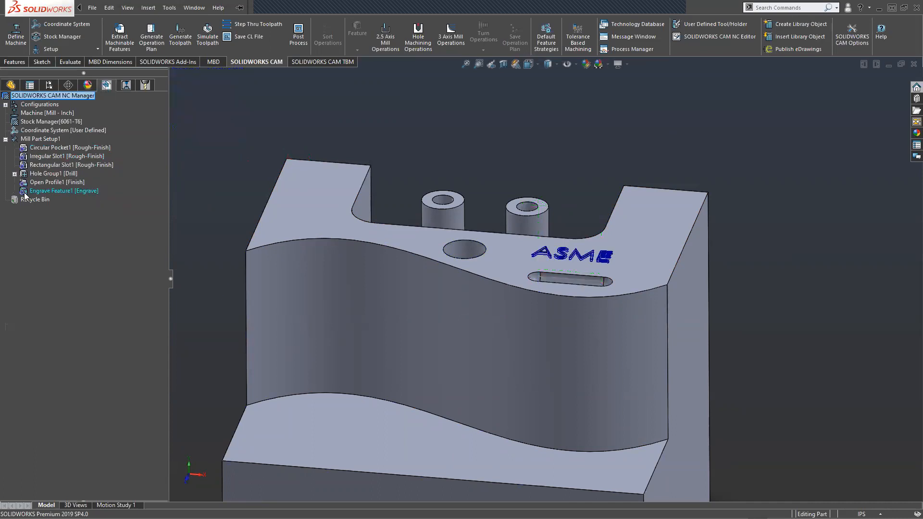
right_click(58, 194)
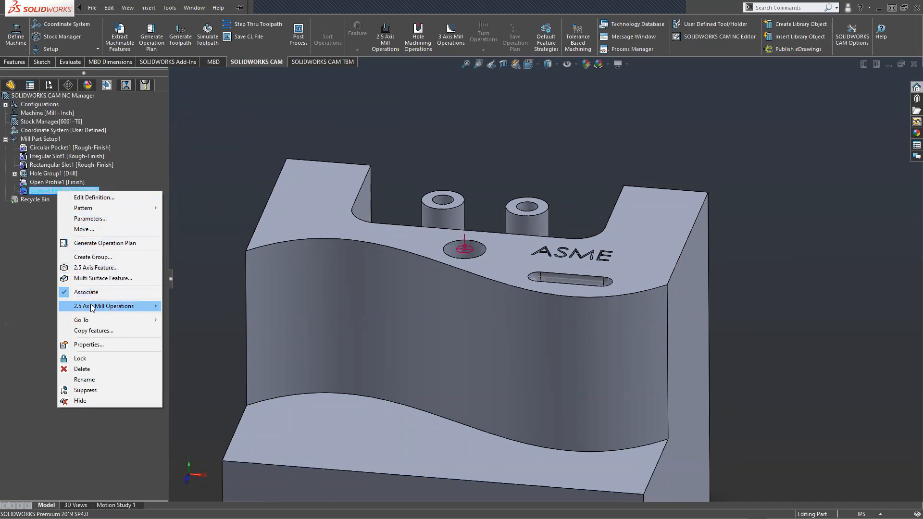
mouse_move(91, 310)
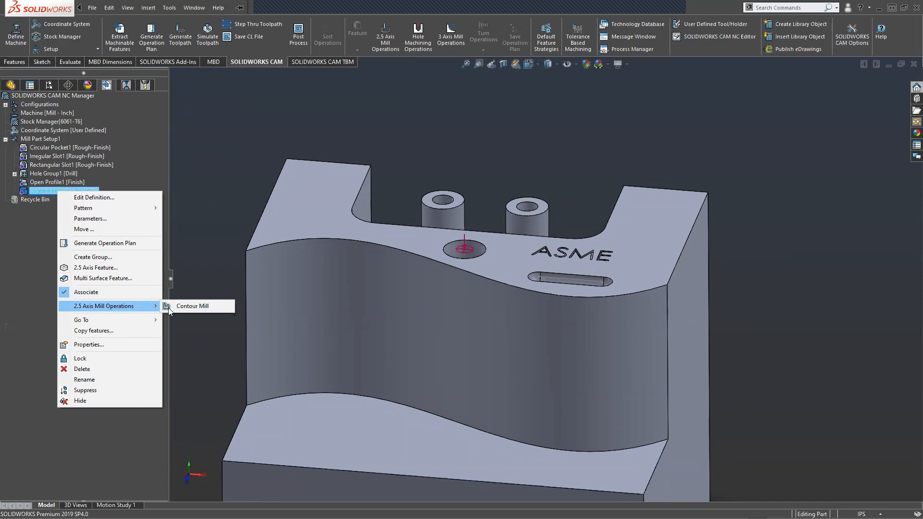
click(184, 308)
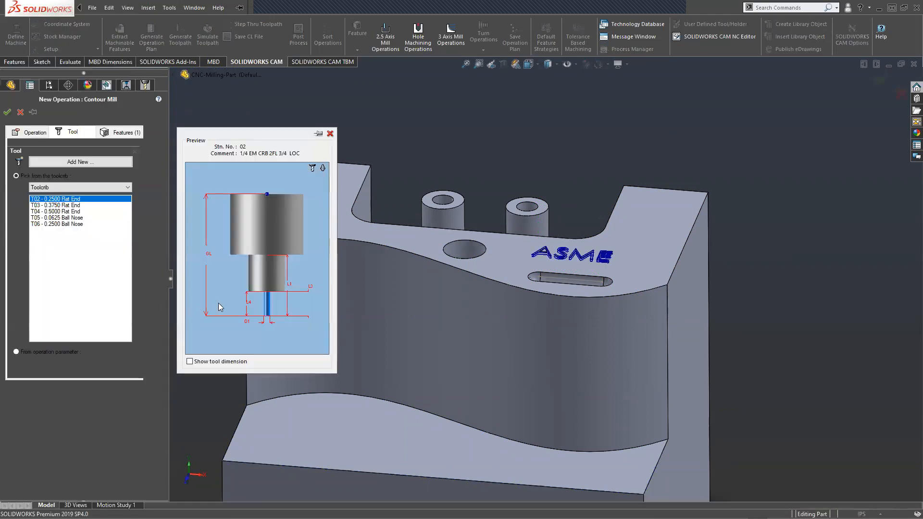
scroll(553, 257, down, 3)
scroll(594, 247, down, 3)
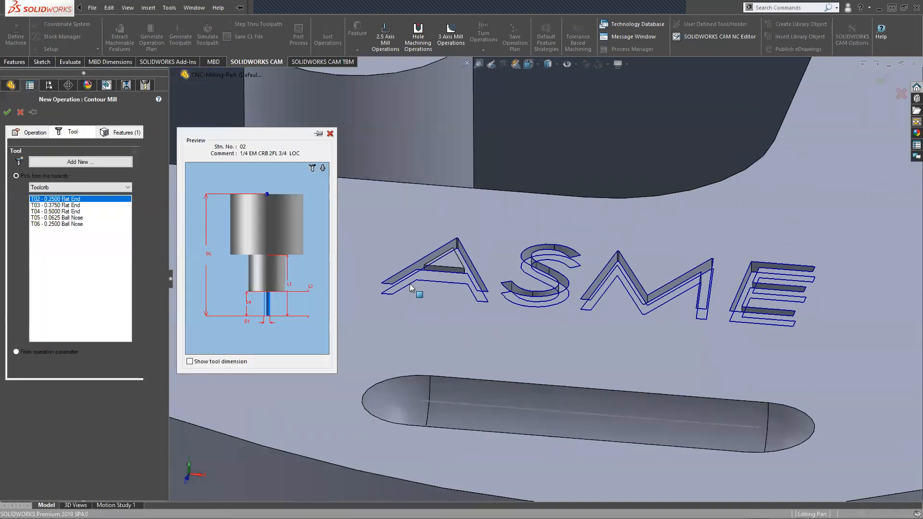
click(50, 218)
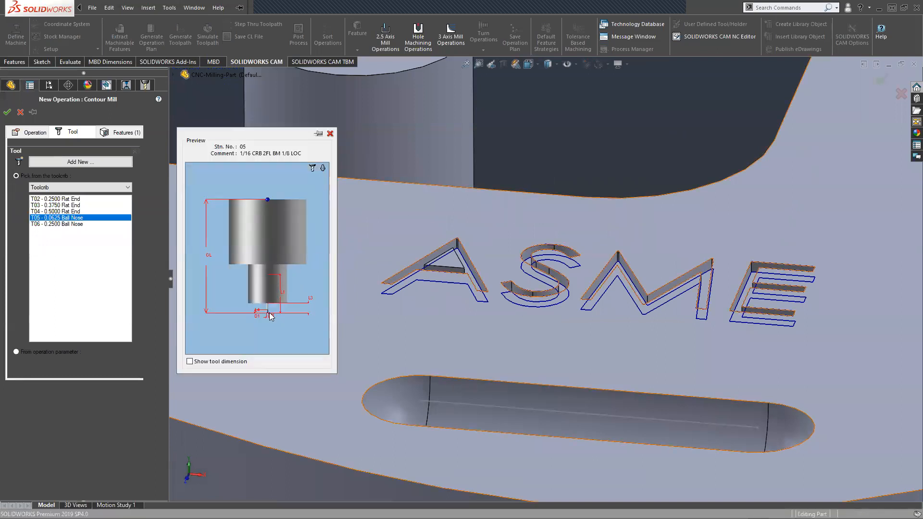
click(6, 112)
click(6, 112)
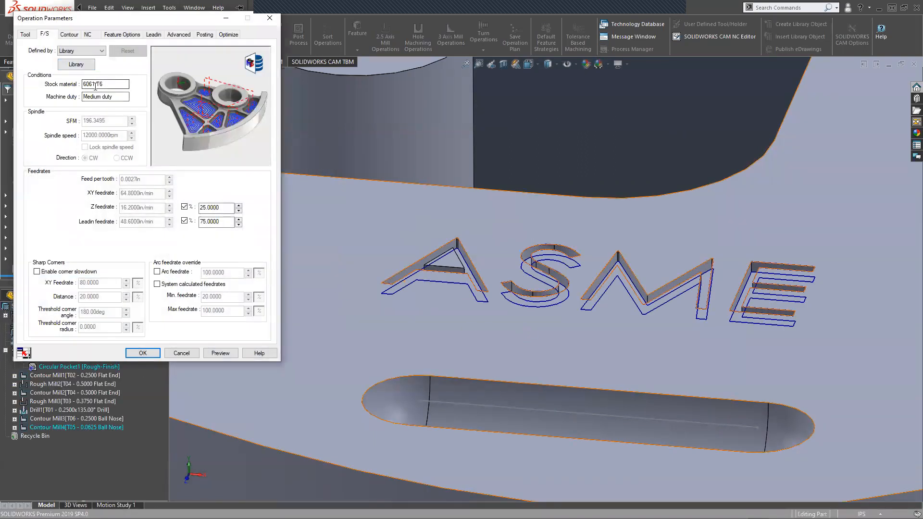
Review the engraving operation's feeds, speeds and contour depth parameters, trying the Exact depth method before restoring Equal.
click(108, 99)
click(70, 35)
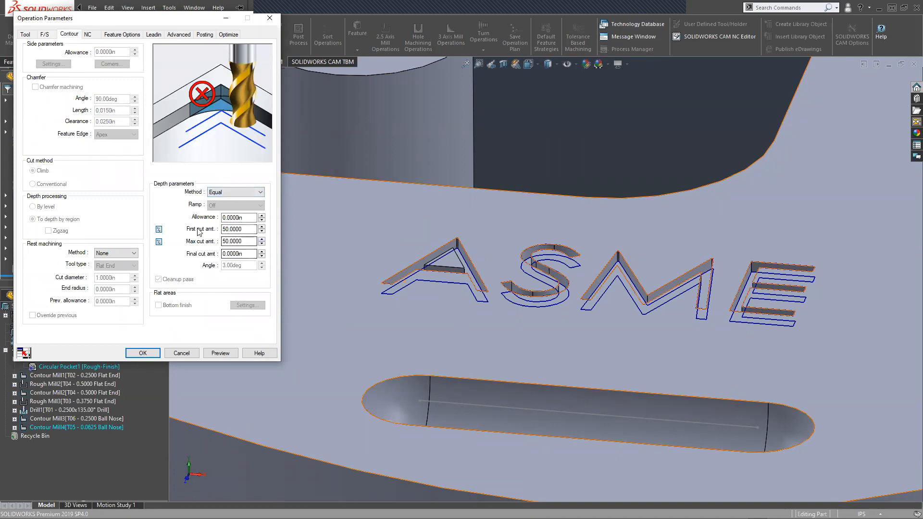
click(240, 195)
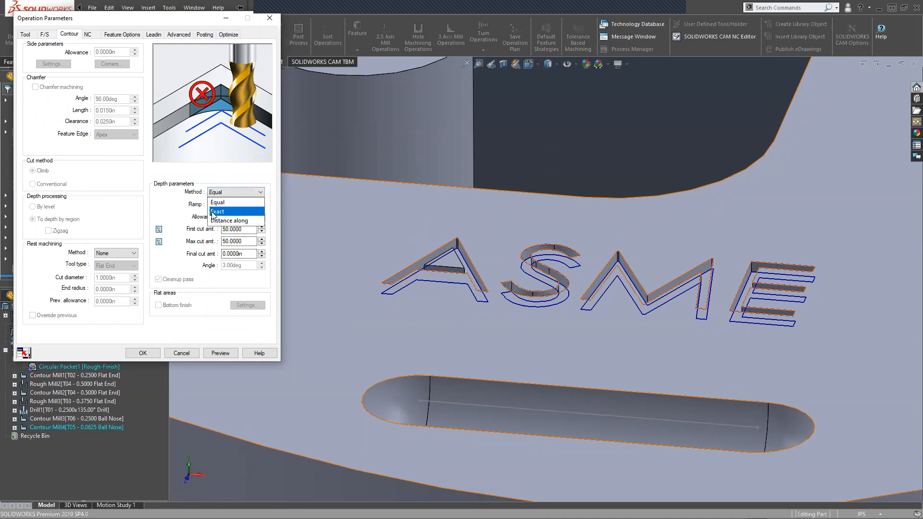
click(213, 212)
click(229, 193)
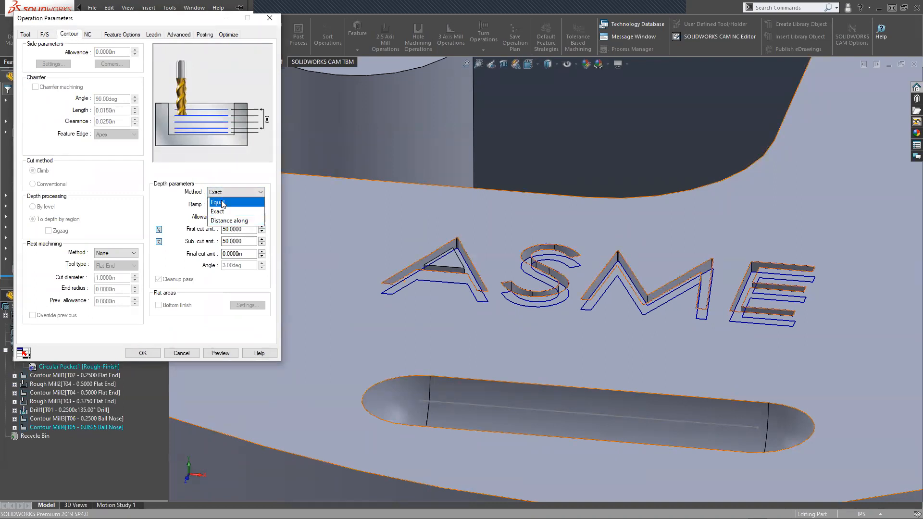
click(219, 203)
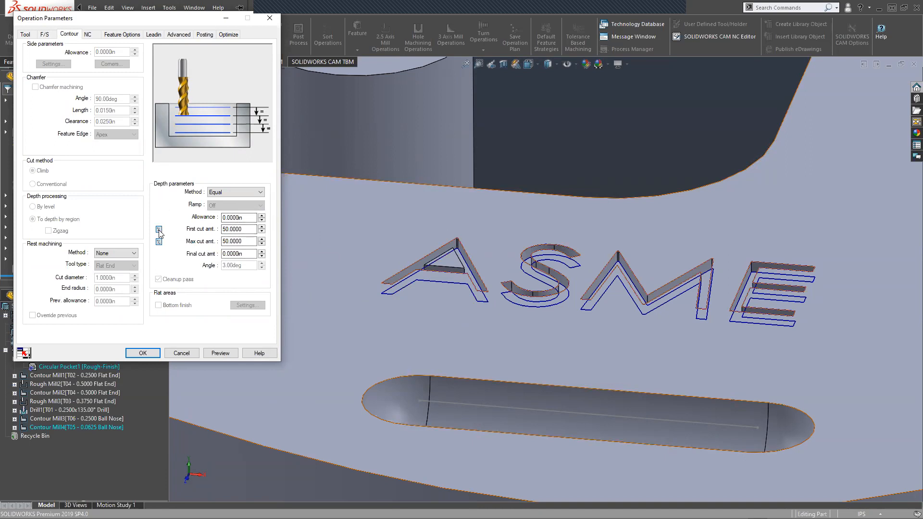
Check the engraving operation's NC planes and feature options, and set its leadin type to None.
click(89, 34)
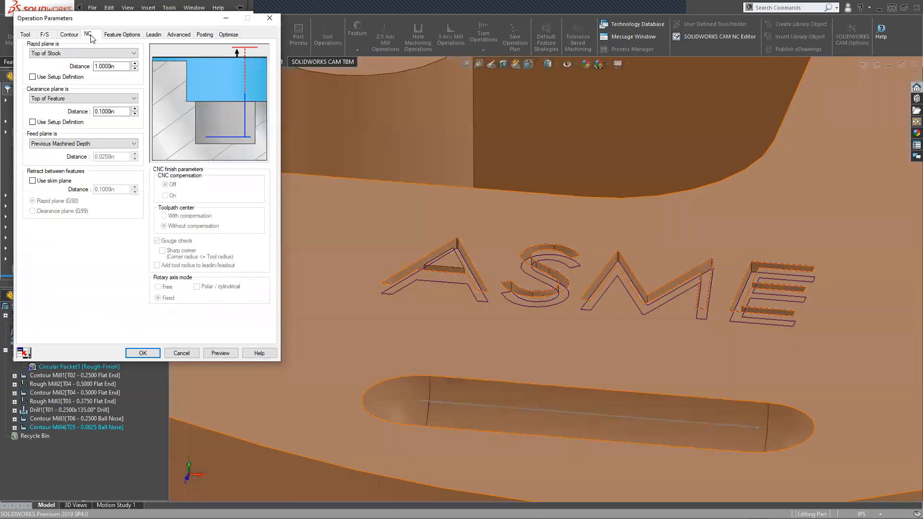
click(126, 35)
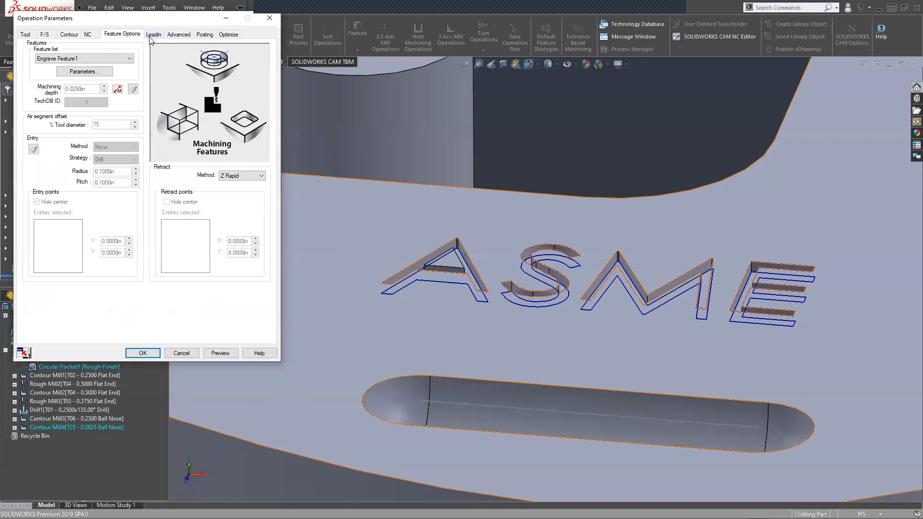
click(151, 37)
click(99, 105)
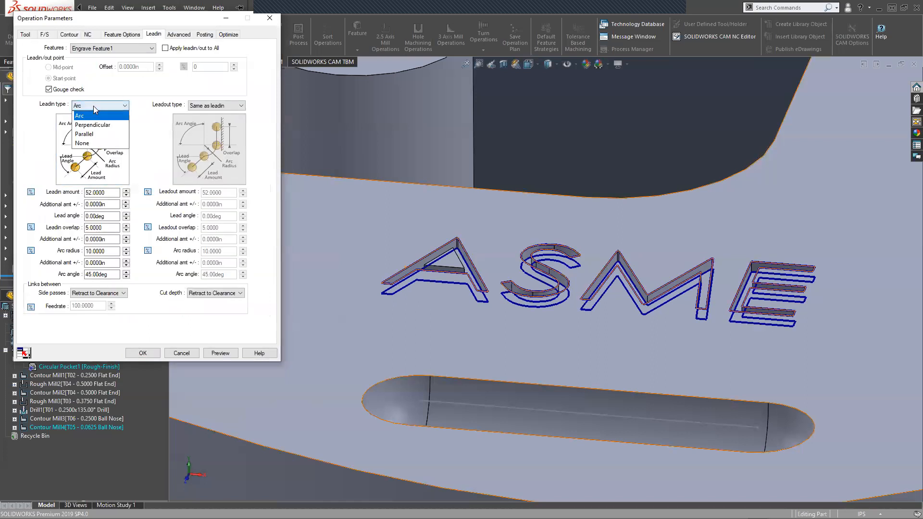
click(81, 143)
scroll(498, 398, up, 3)
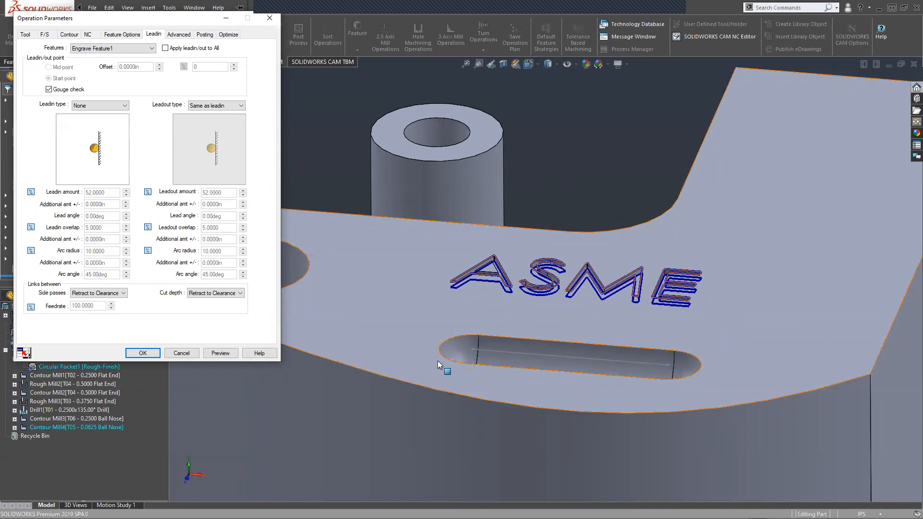
scroll(480, 260, down, 3)
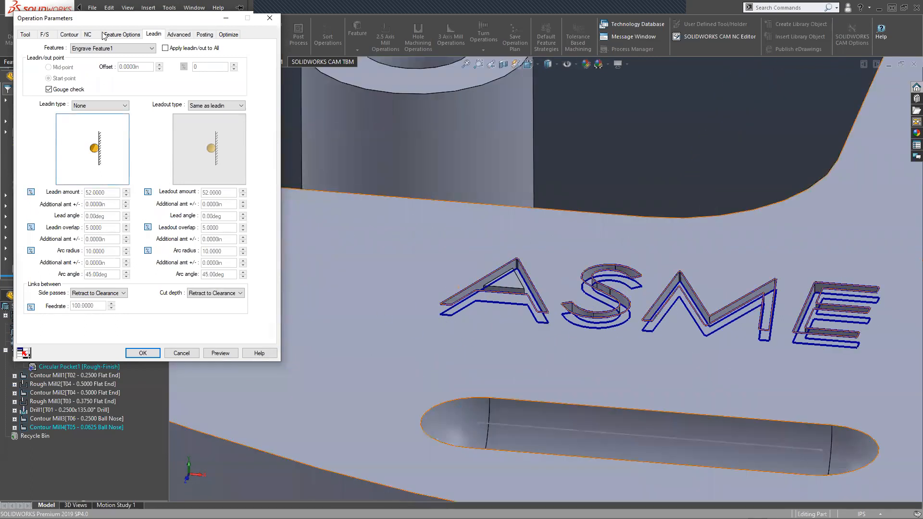
Review the engraving operation's advanced and posting settings and recheck its NC planes.
click(172, 37)
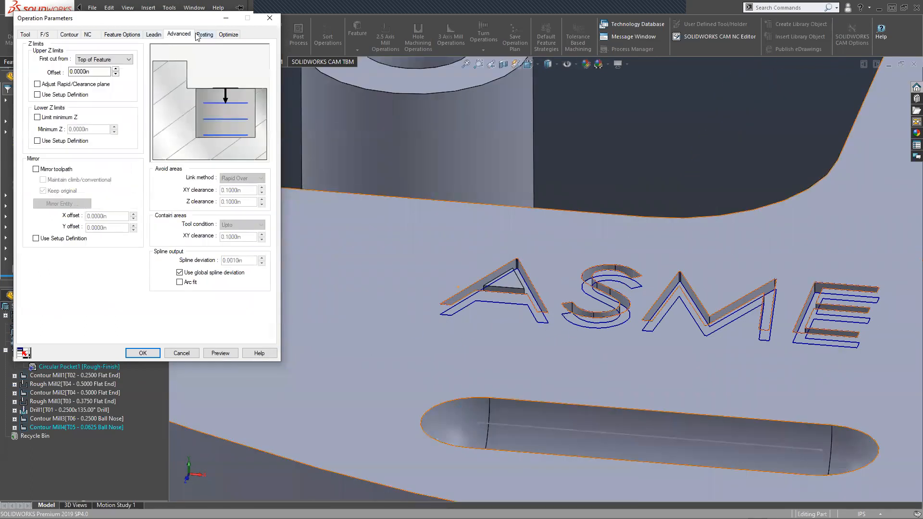
click(203, 35)
click(87, 35)
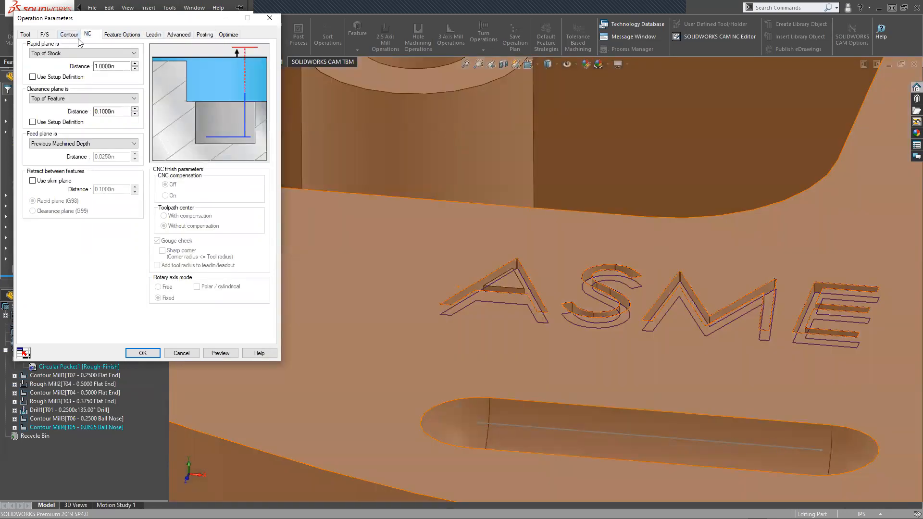
Preview the engraving toolpath and examine its cuts and rapid moves around the ASME letters close up.
click(212, 356)
middle_drag(519, 338, 526, 397)
scroll(526, 397, up, 1)
scroll(616, 323, up, 4)
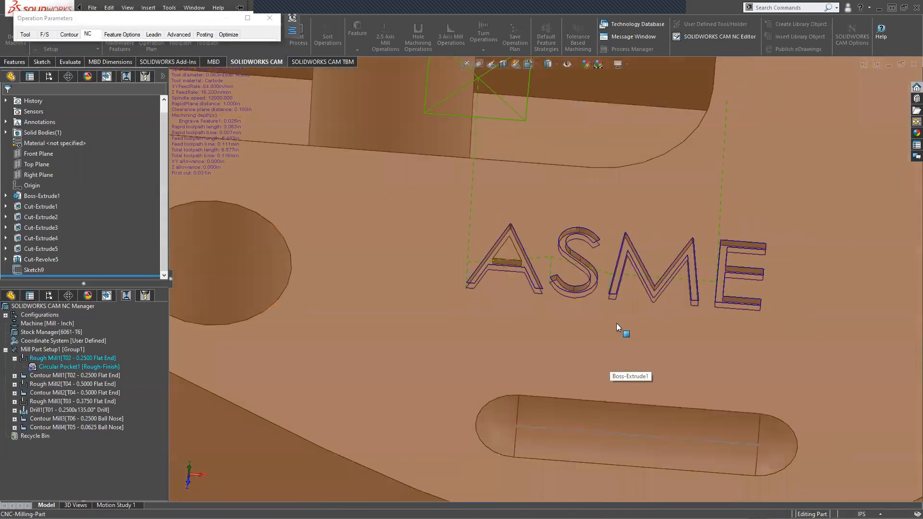
scroll(616, 323, down, 3)
scroll(473, 186, down, 3)
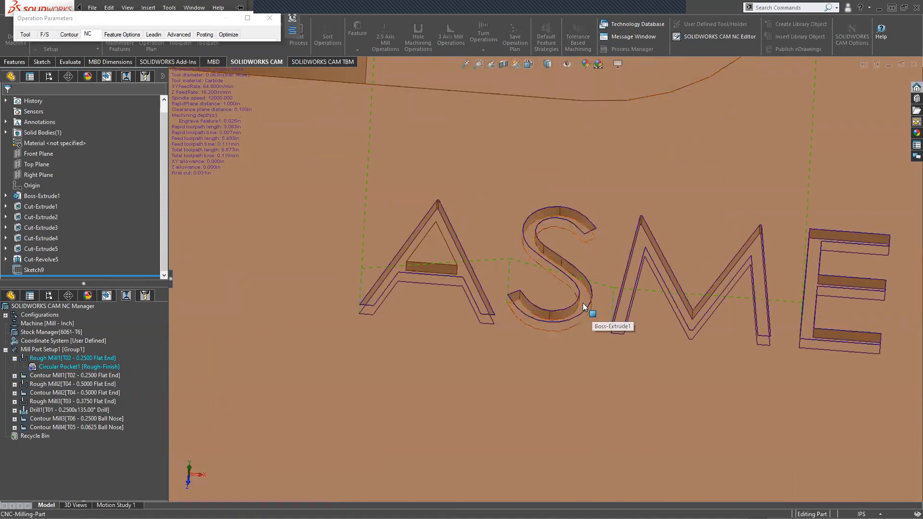
scroll(663, 342, up, 5)
scroll(649, 340, down, 3)
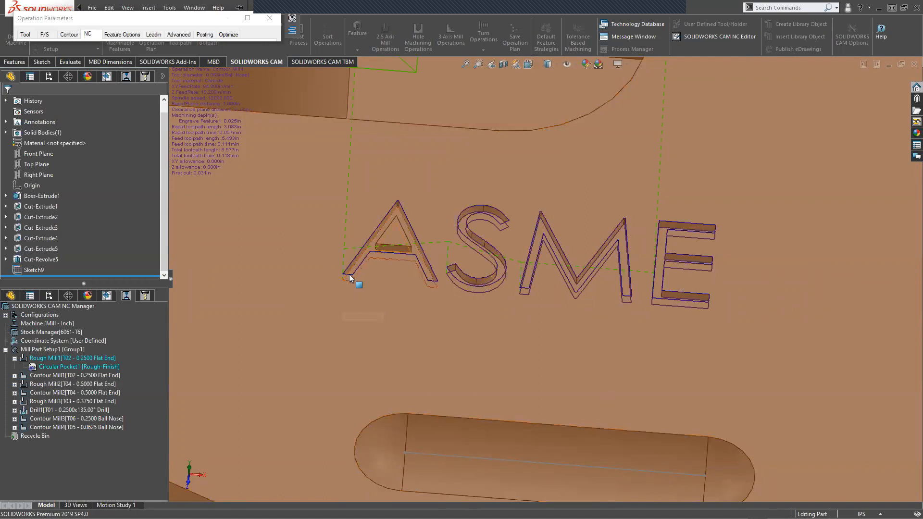
Recheck the contour depth parameters against the ASME toolpath and accept the engraving operation's parameters.
click(76, 35)
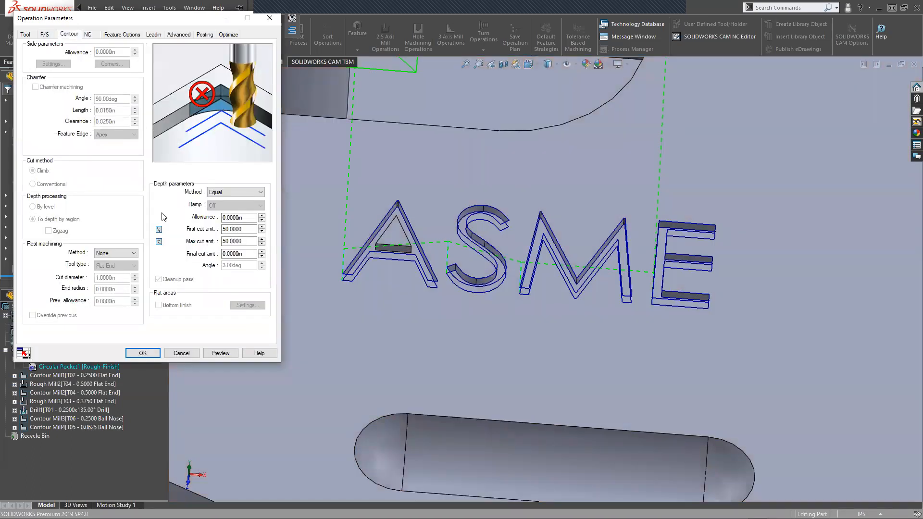
scroll(519, 354, up, 3)
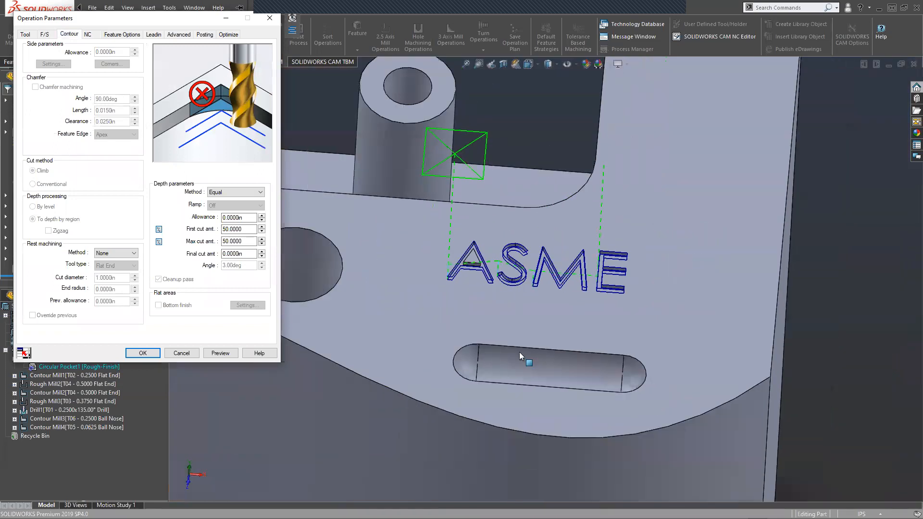
scroll(512, 362, down, 2)
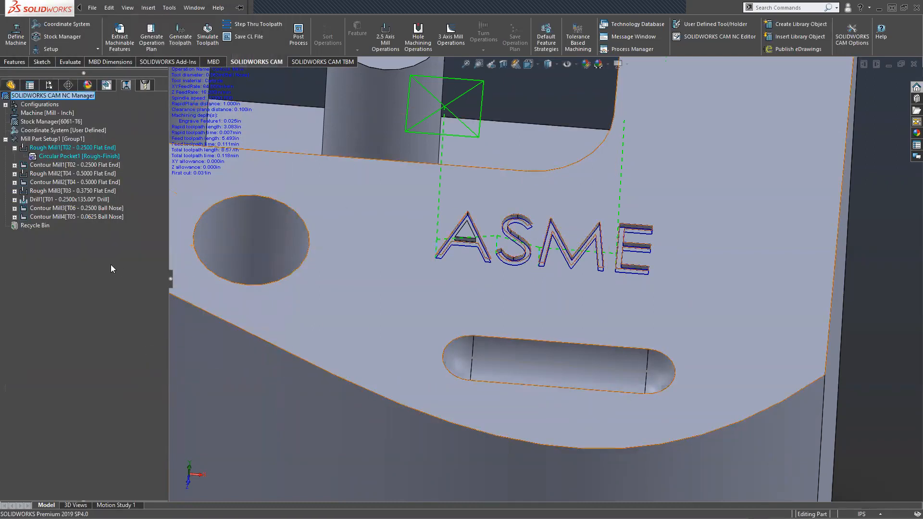
Open the Rough Mill1 circular pocket operation, preview its toolpath, check its feeds and speeds, and cancel without changes.
right_click(73, 148)
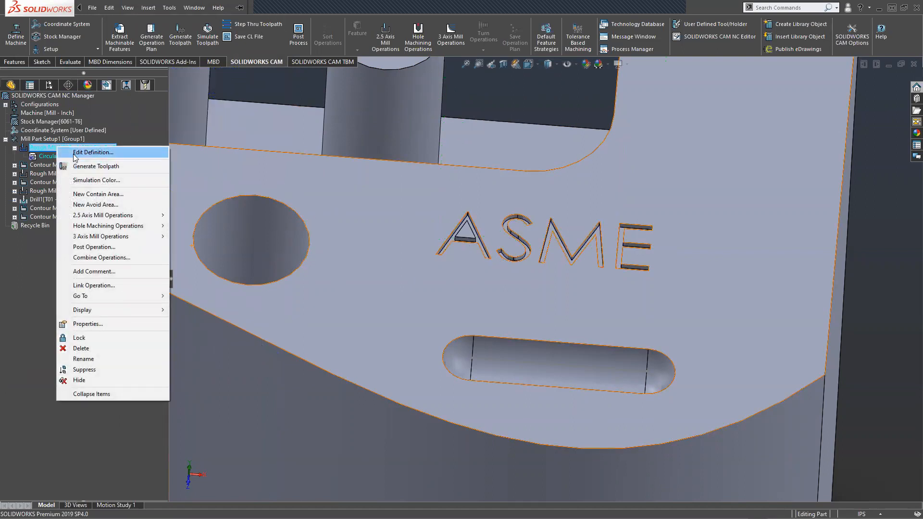
click(75, 157)
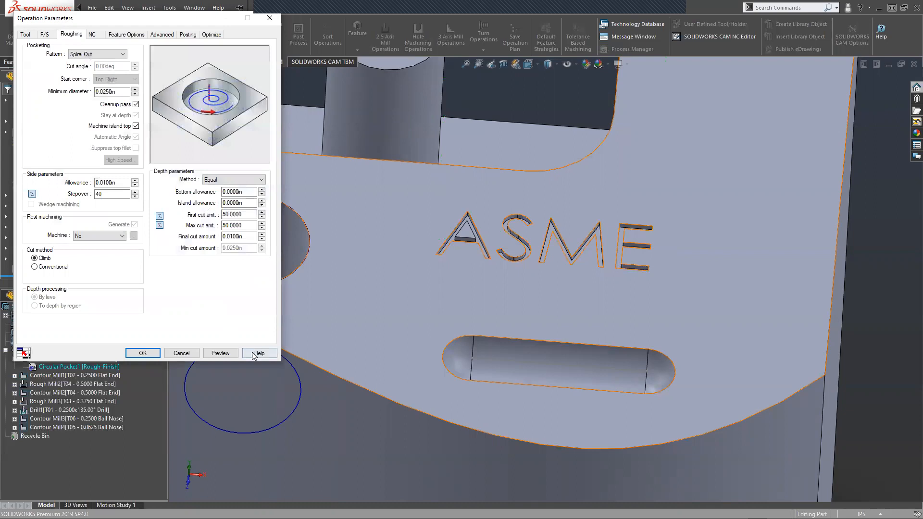
click(219, 354)
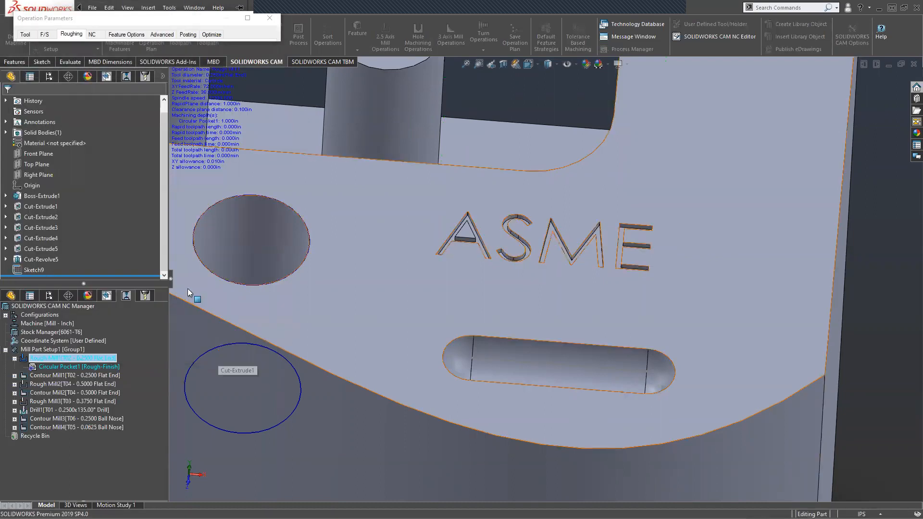
scroll(249, 285, up, 2)
scroll(249, 285, down, 2)
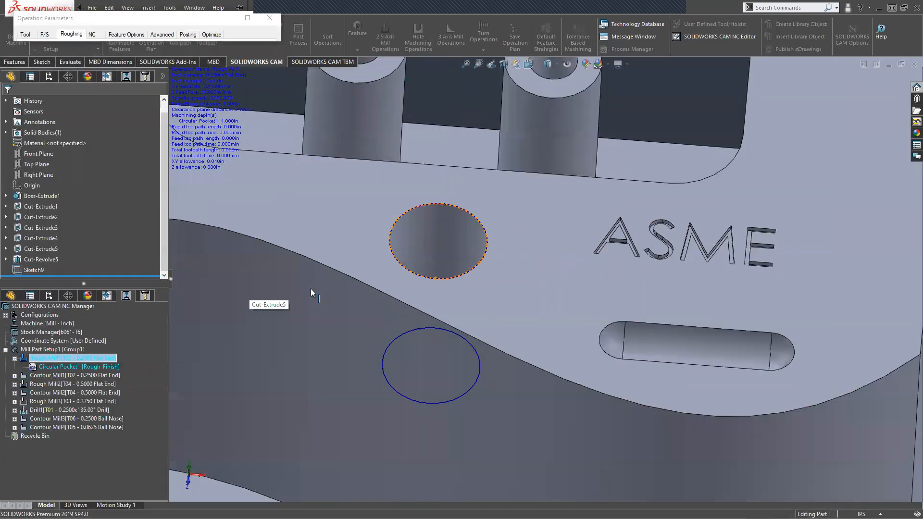
click(44, 35)
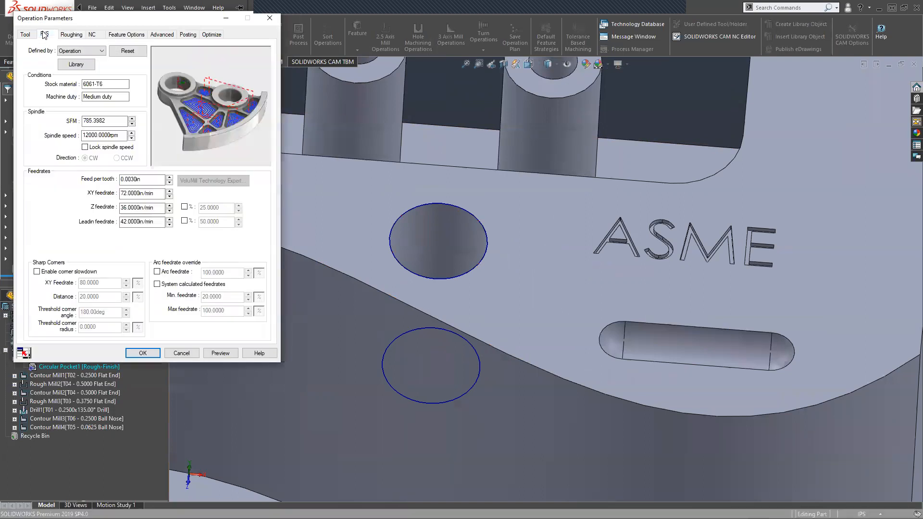
click(181, 353)
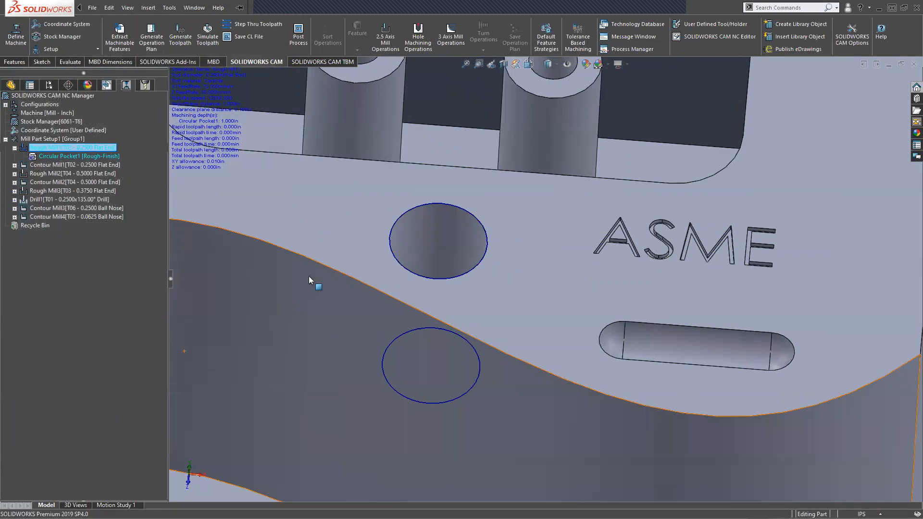
Simulate all machining operations through to the end on the whole part at increased playback speed, and close the simulation.
scroll(308, 276, up, 5)
key(space)
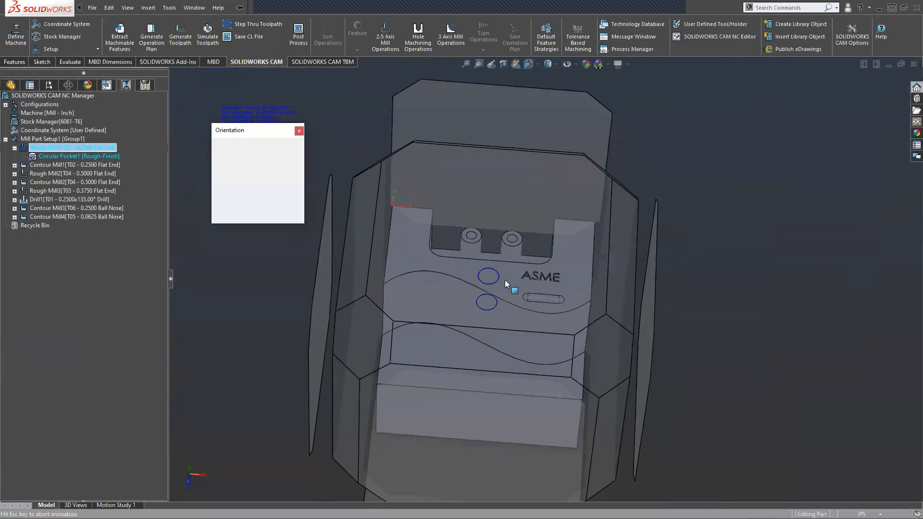
click(463, 299)
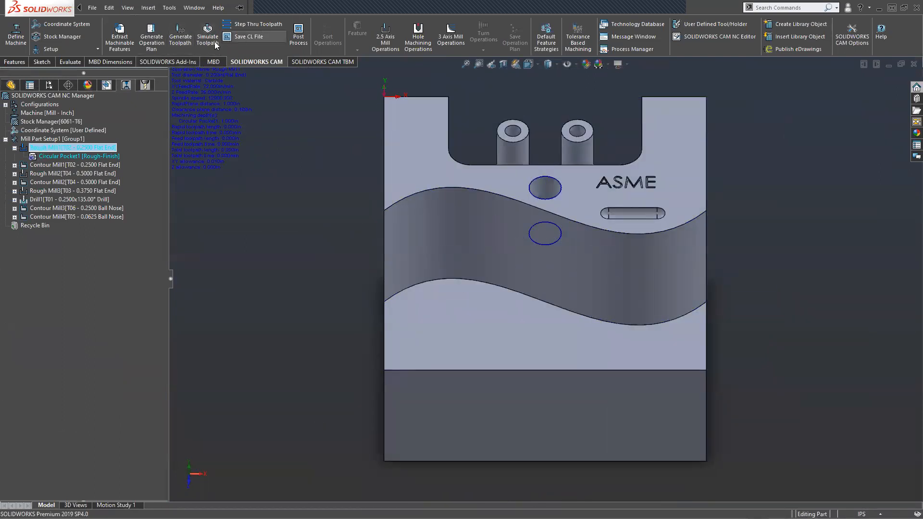
click(209, 42)
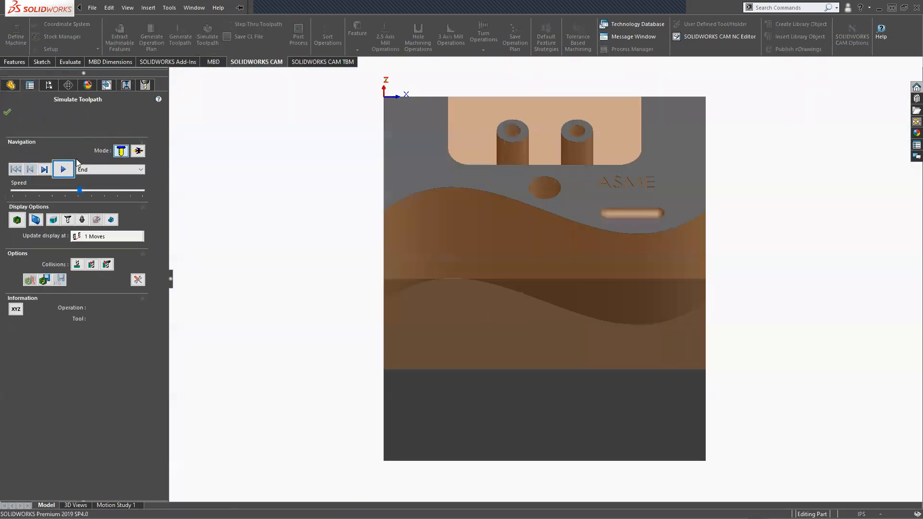
click(126, 192)
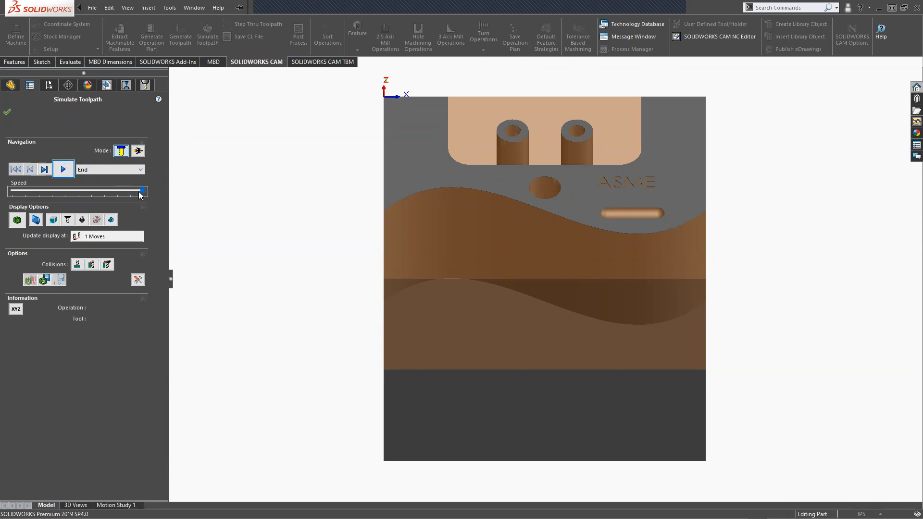
click(129, 193)
click(57, 173)
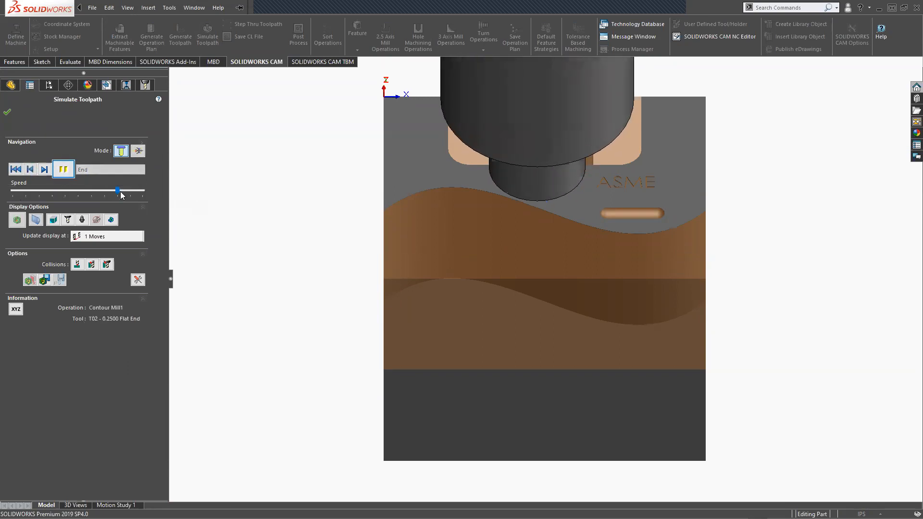
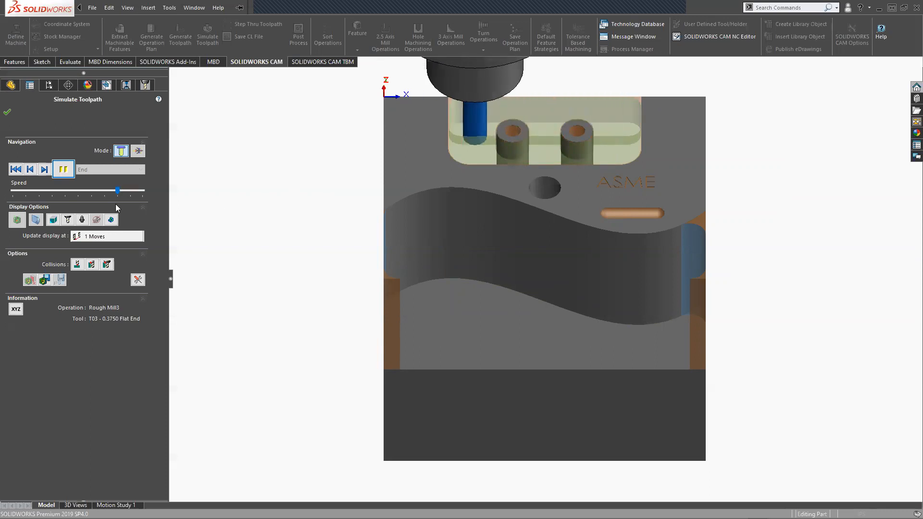
click(124, 191)
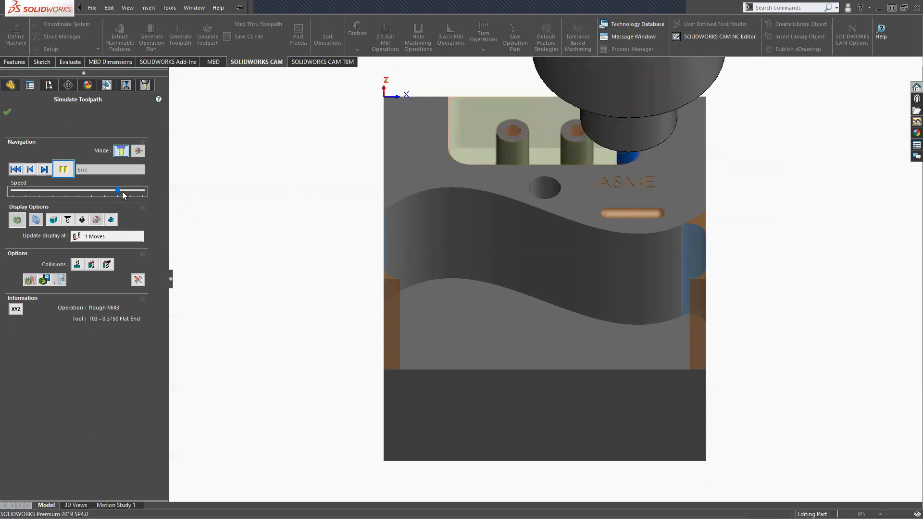
drag(122, 191, 132, 191)
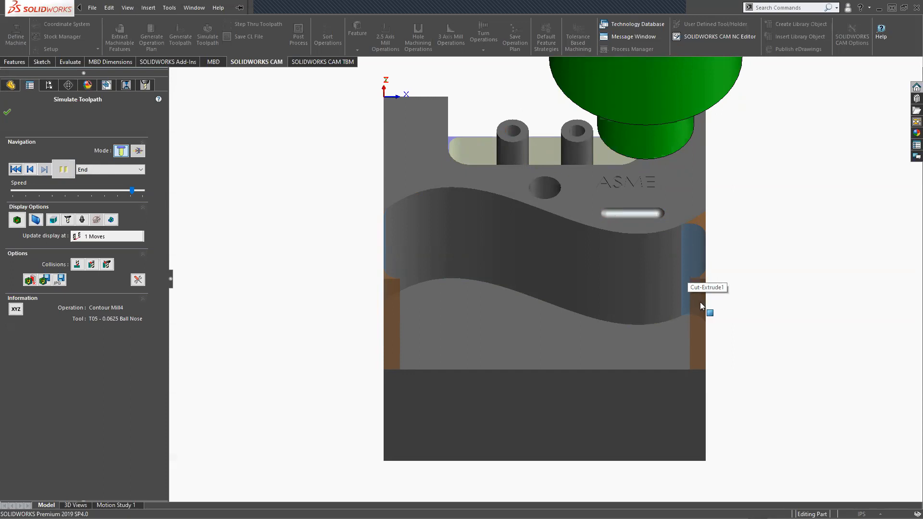
click(7, 114)
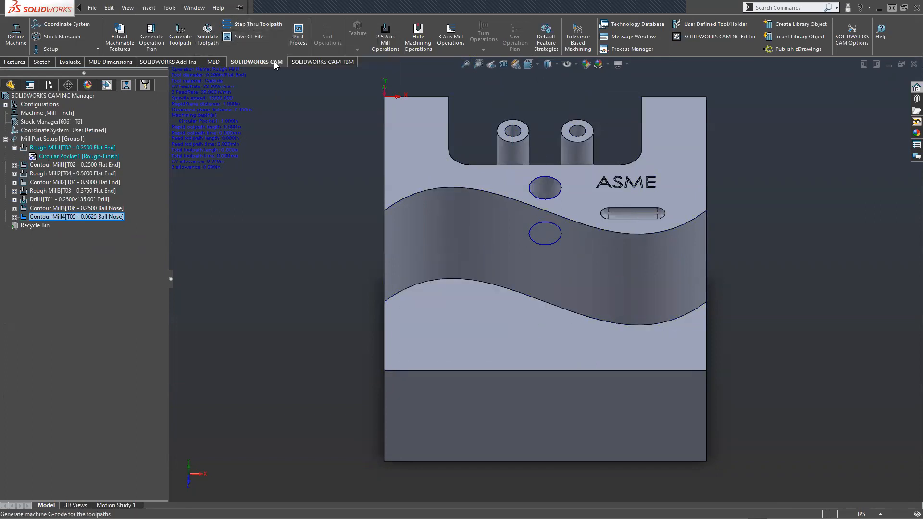
Post-process the toolpaths into G-code, saving the output as CNC-Milling-Part in M3Axis-Tutorial (*.txt) format in the CNC WORKSHOP folder.
click(292, 44)
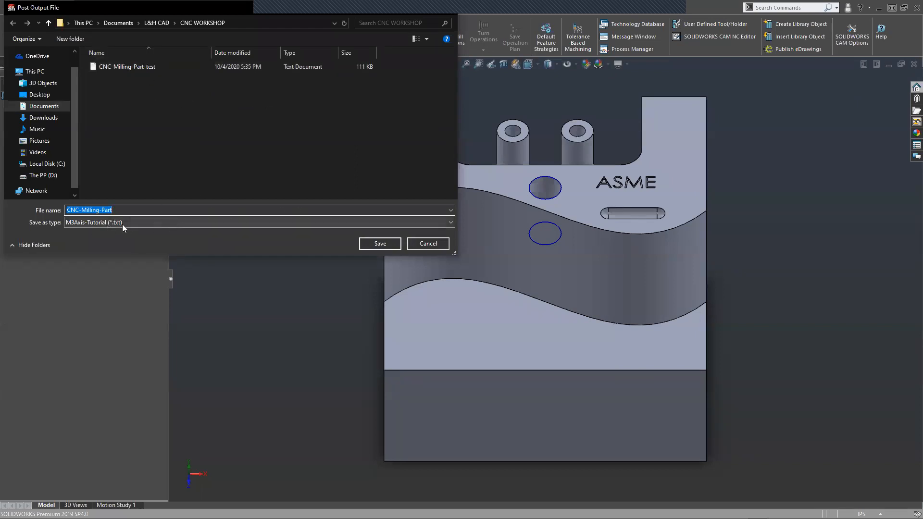
click(369, 243)
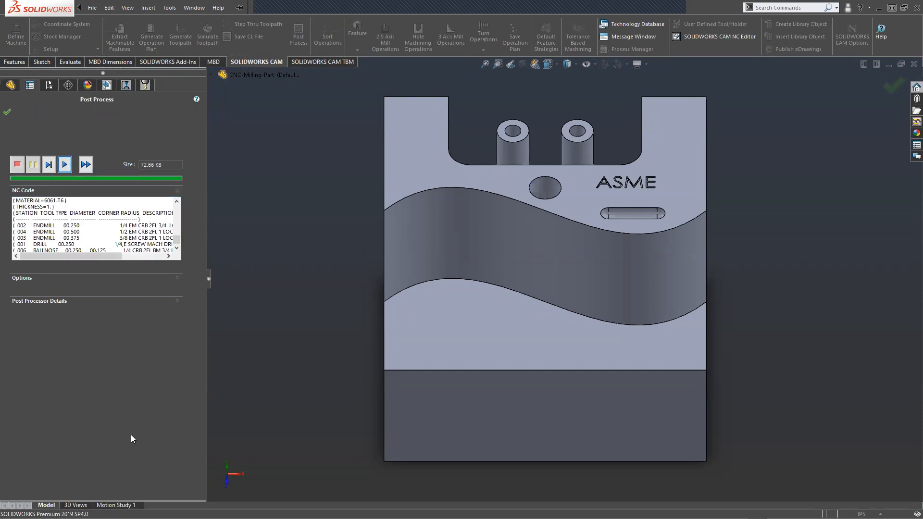
key(super)
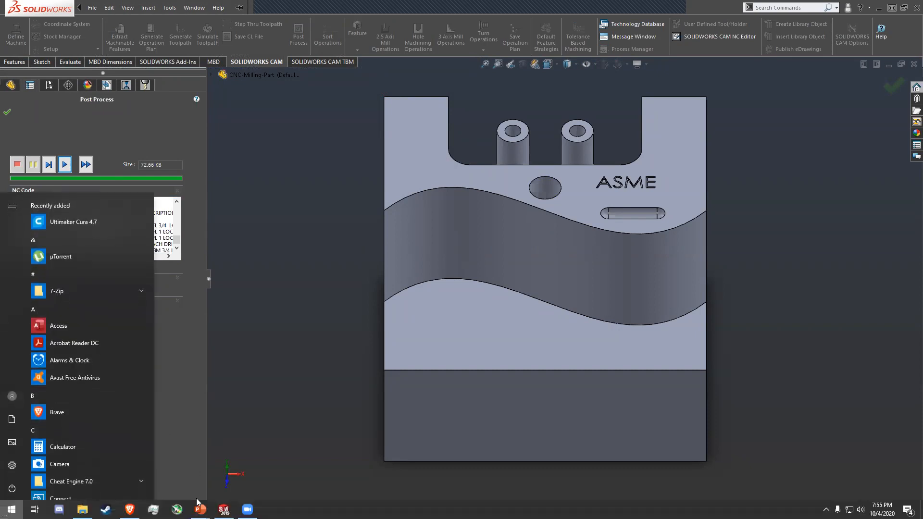
Open the post-processed CNC-Milling-Part text file from the CNC WORKSHOP folder in Notepad.
click(83, 509)
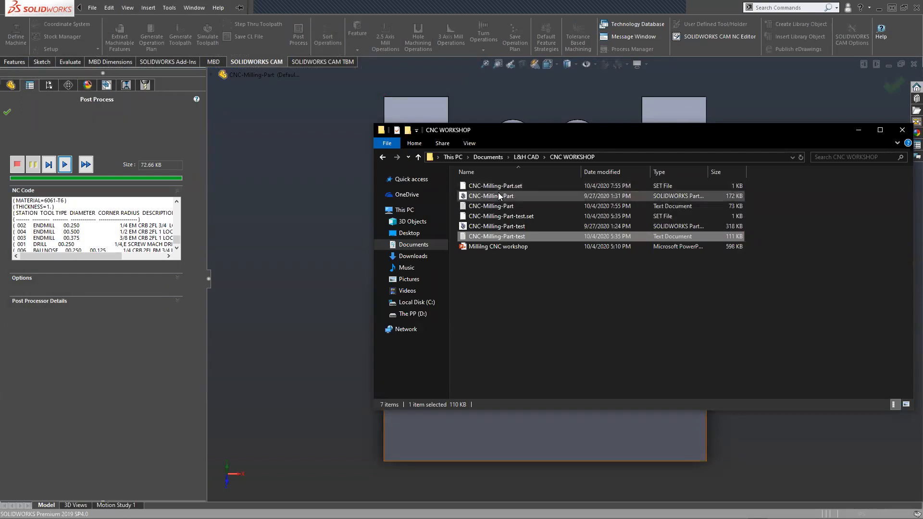
double_click(489, 210)
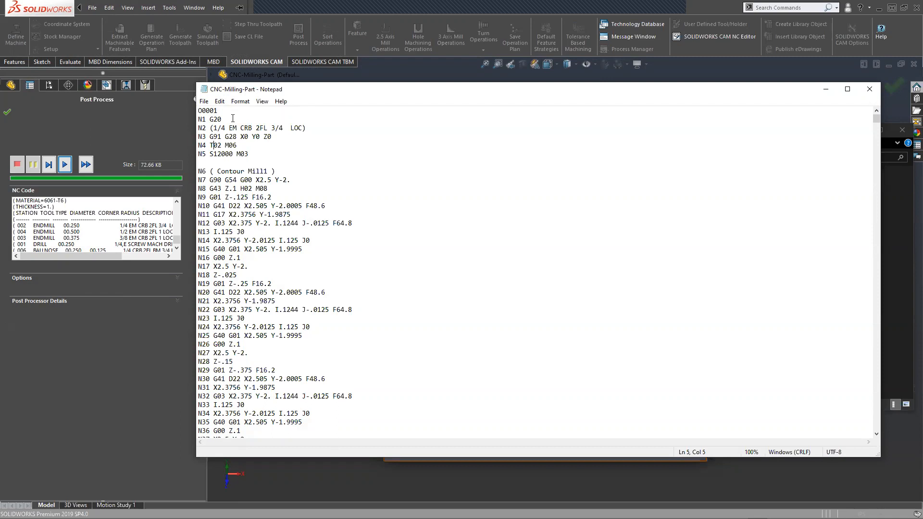
Insert G49 before T02 on line N4 of the G-code and save the file.
text(g)
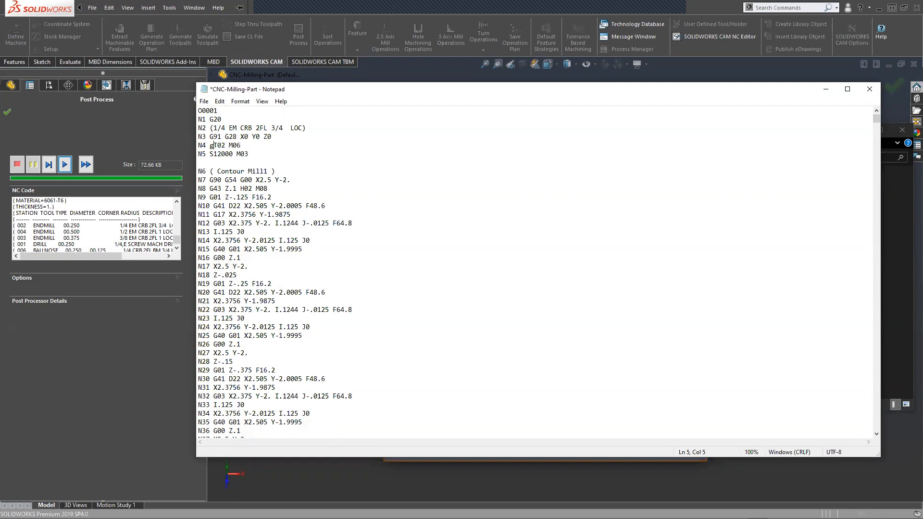
key(BackSpace)
text(G49)
key(ctrl+s)
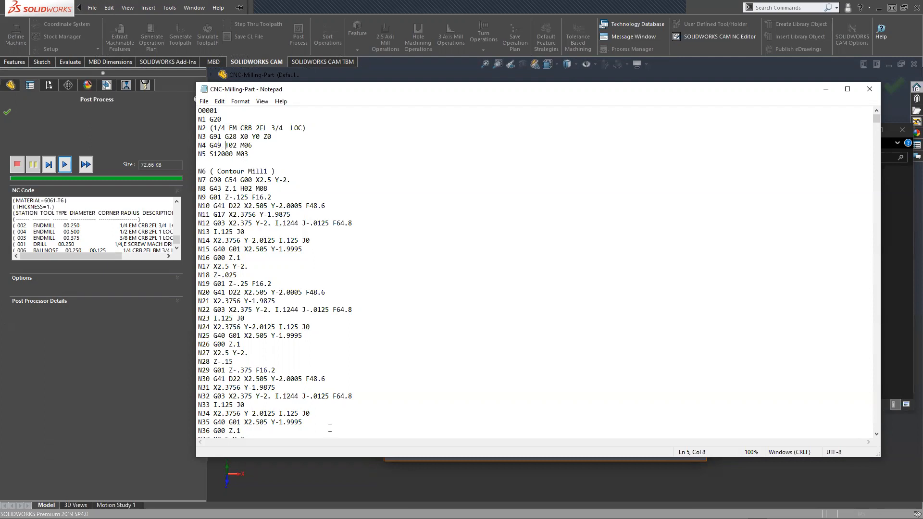
Examine the Contour Mill1 code, including the N4 tool change and lines N9 to N13, through to the Rough Mill2 heading.
drag(222, 145, 210, 145)
drag(210, 197, 251, 231)
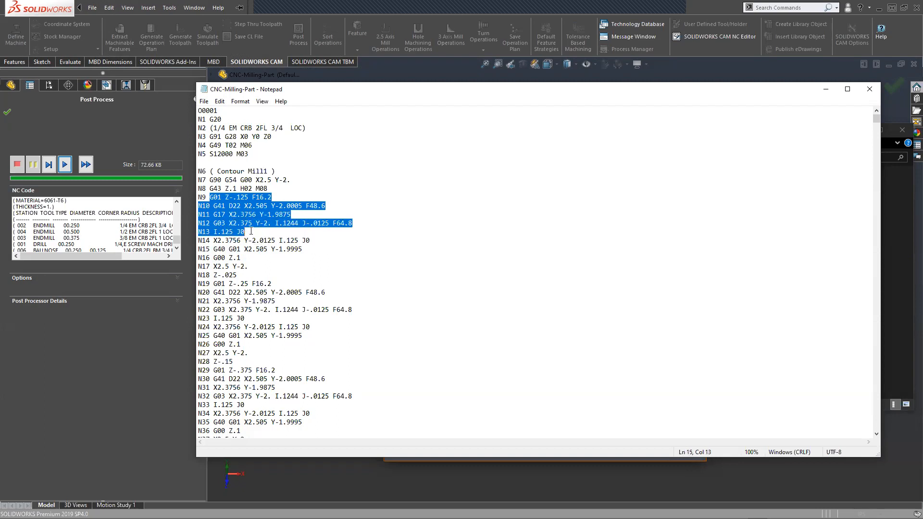
click(277, 272)
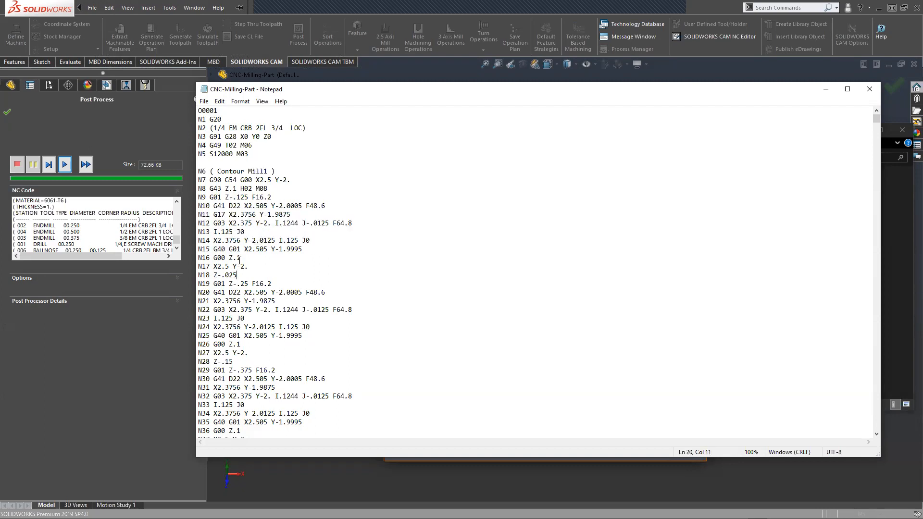
scroll(239, 260, down, 3)
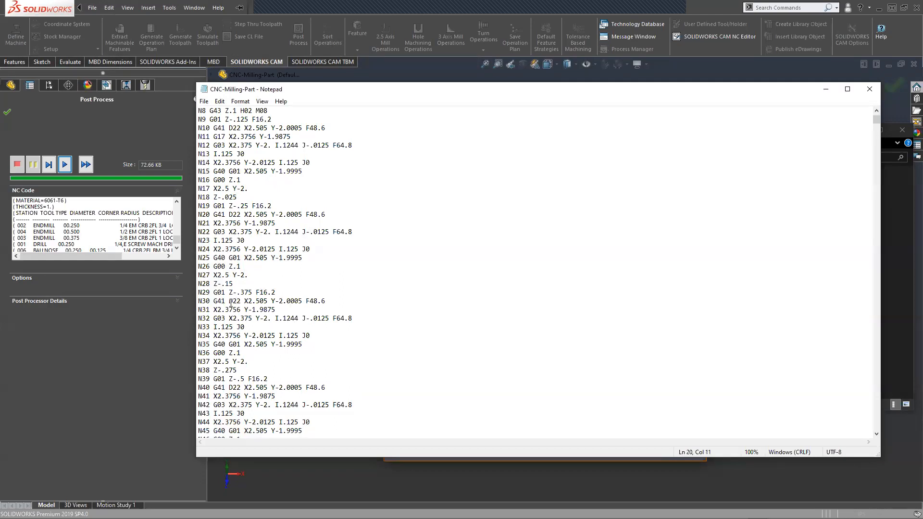
scroll(232, 305, down, 2)
scroll(233, 305, down, 16)
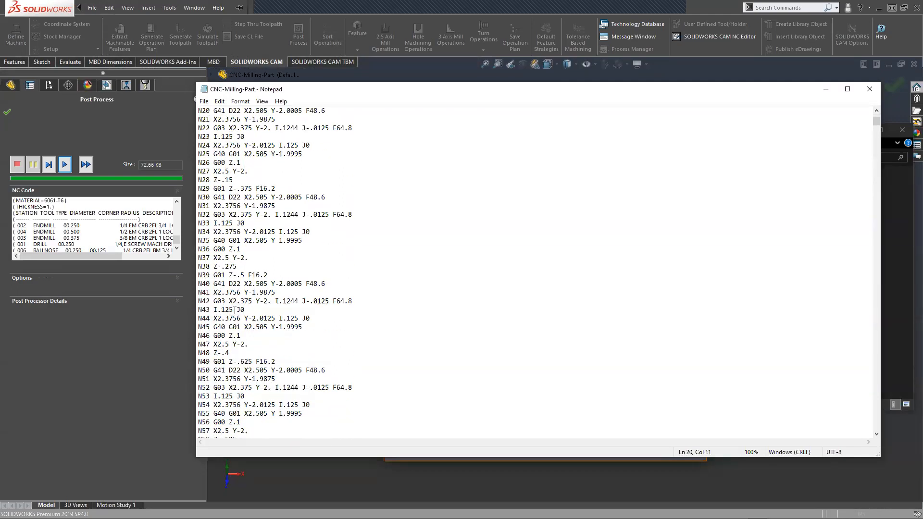
scroll(235, 310, down, 5)
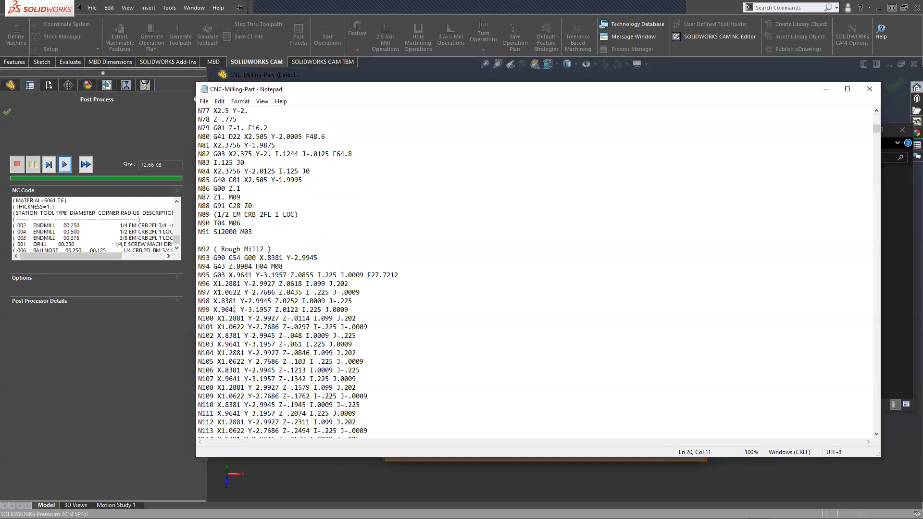
drag(214, 250, 272, 250)
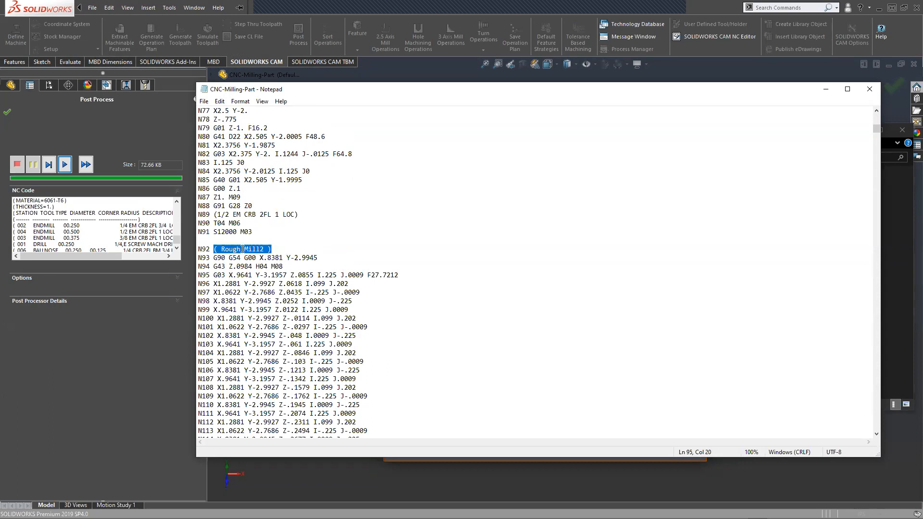
Compare the starts of the Contour Mill1 and Rough Mill2 sections and read through the Rough Mill2 moves.
scroll(312, 251, up, 20)
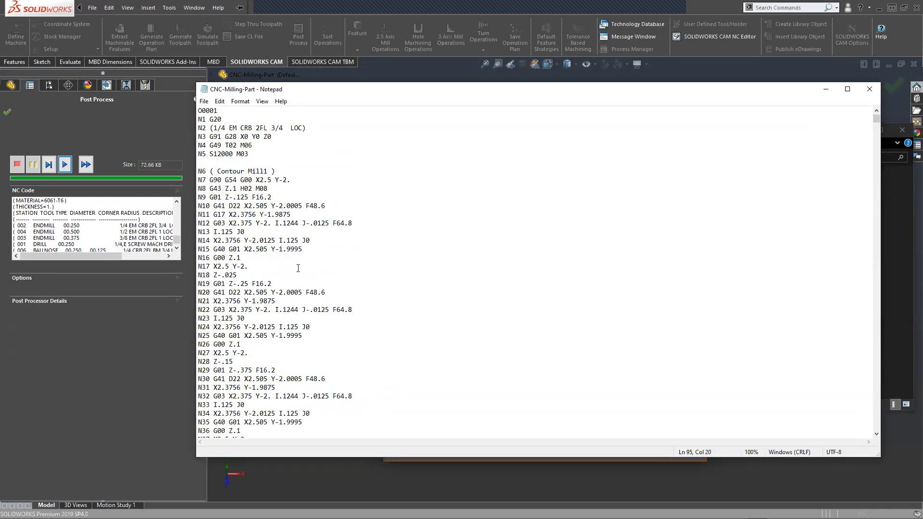
scroll(298, 268, down, 20)
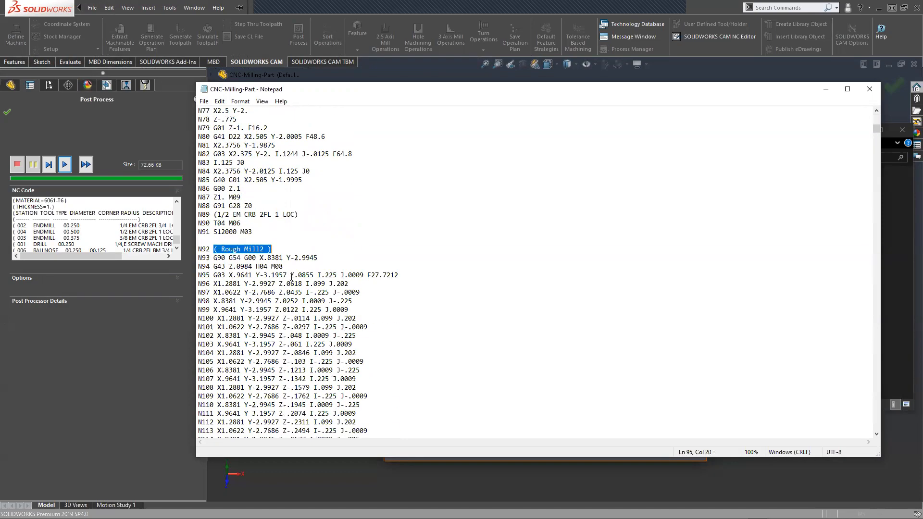
scroll(292, 277, up, 20)
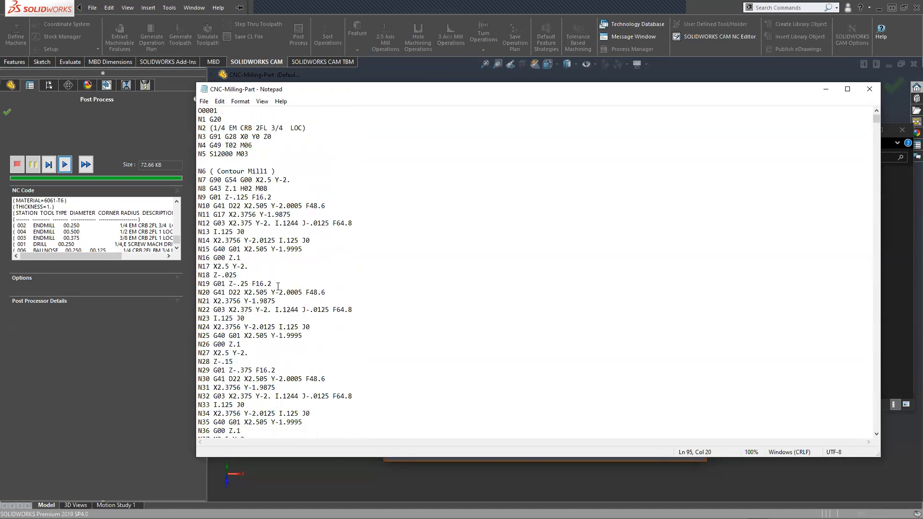
drag(202, 171, 291, 174)
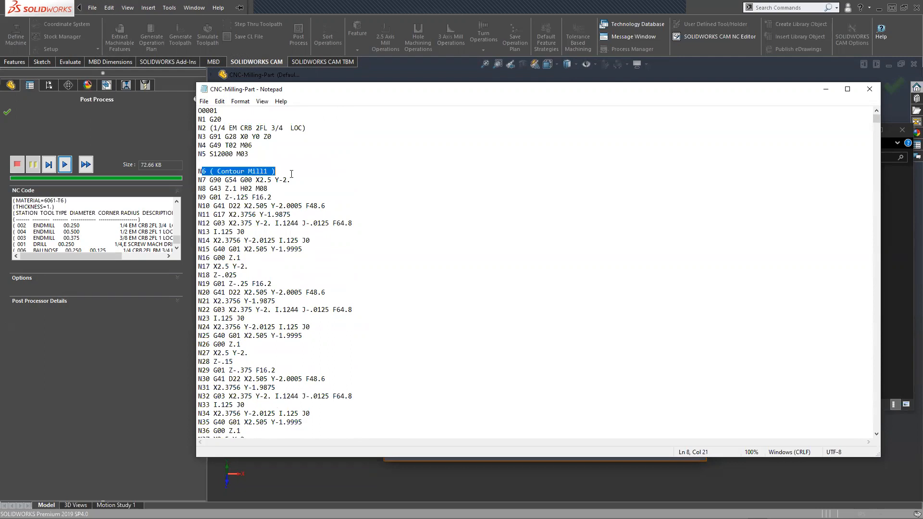
scroll(240, 240, down, 9)
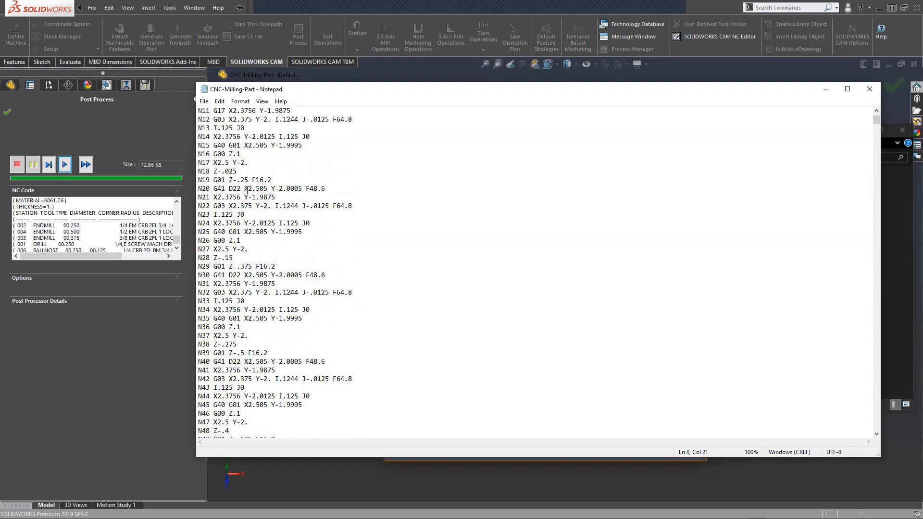
scroll(239, 270, down, 17)
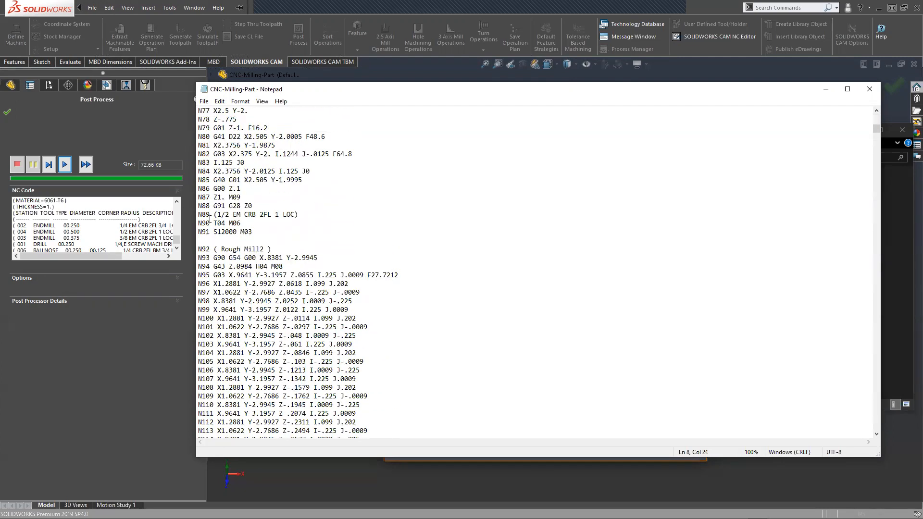
drag(214, 258, 291, 258)
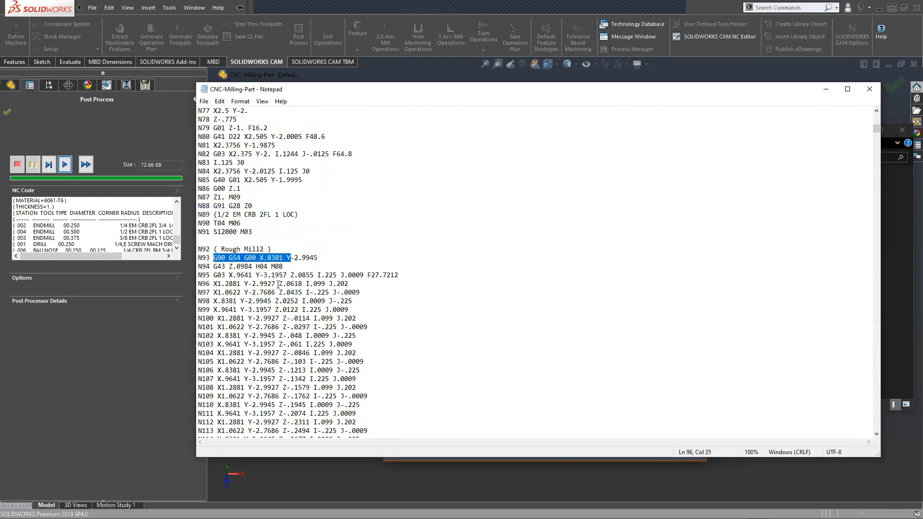
scroll(278, 285, down, 6)
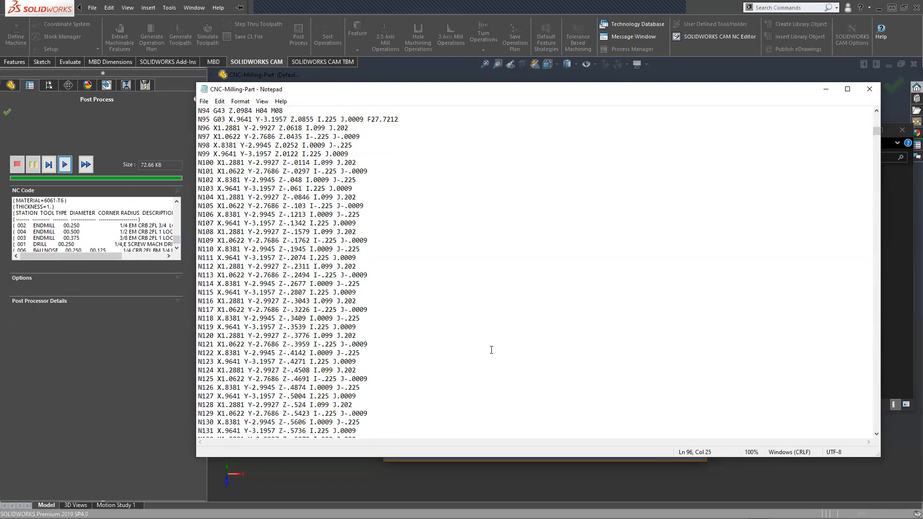
scroll(336, 298, down, 20)
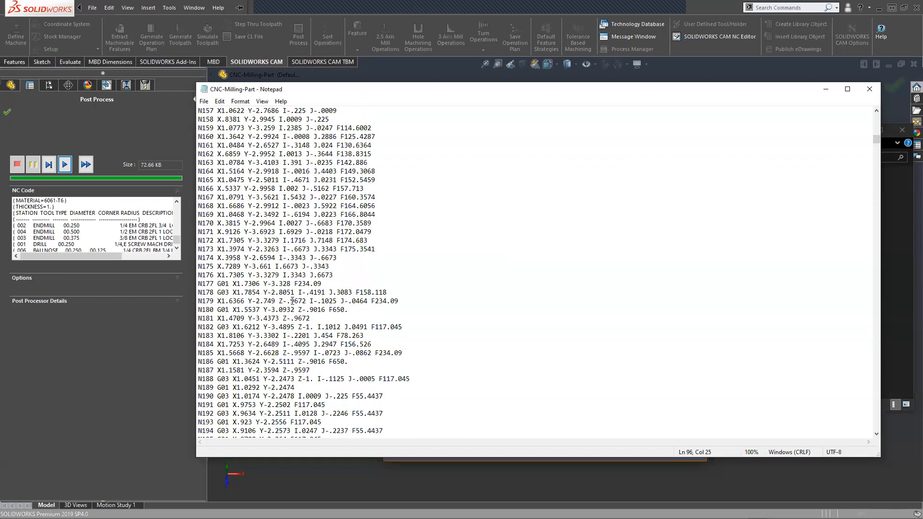
scroll(291, 301, up, 10)
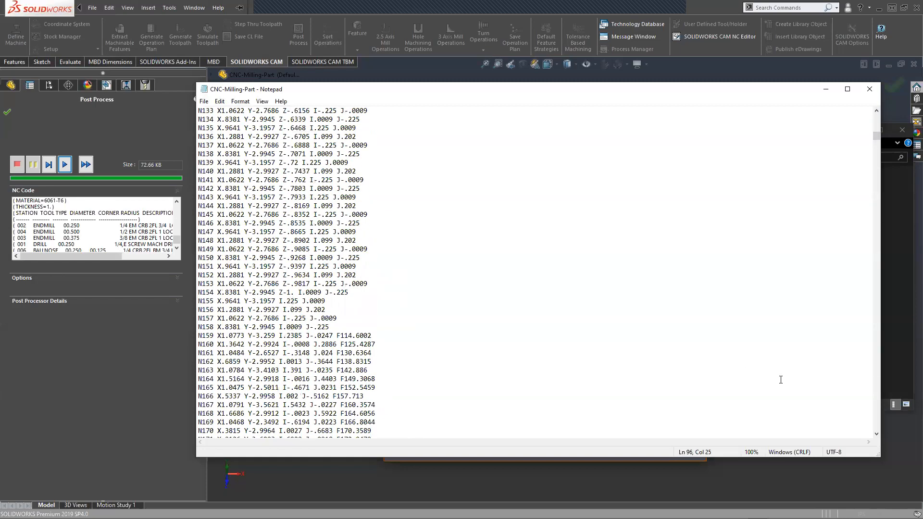
Examine the Contour Mill4 section near the end of the program through to the closing M30 line.
drag(876, 143, 862, 416)
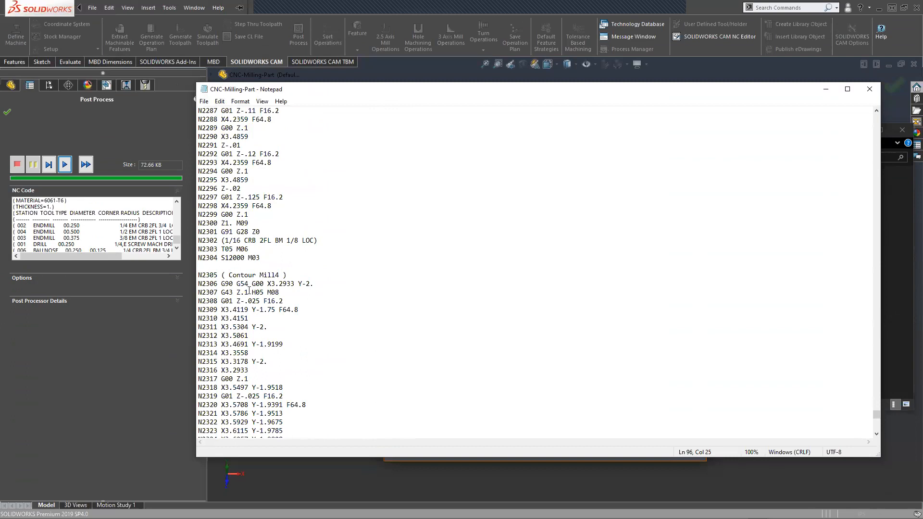
click(285, 274)
drag(202, 276, 287, 275)
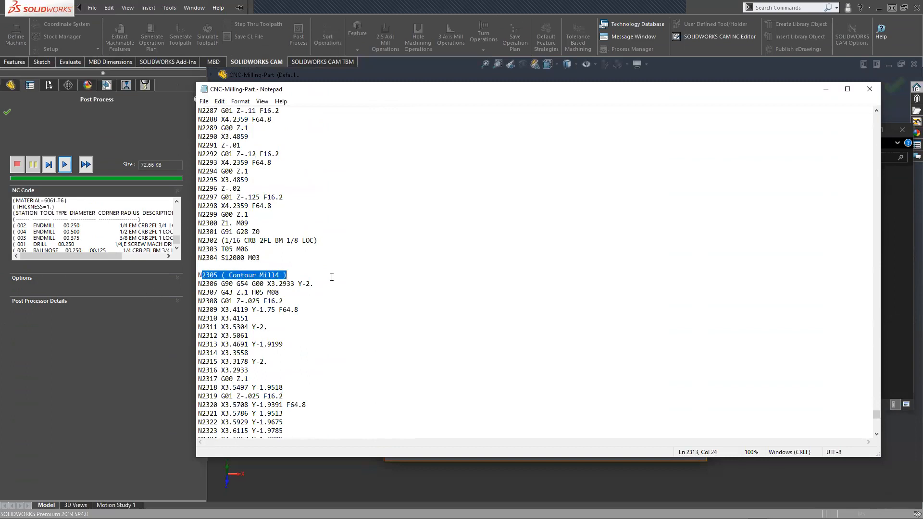
scroll(486, 301, down, 11)
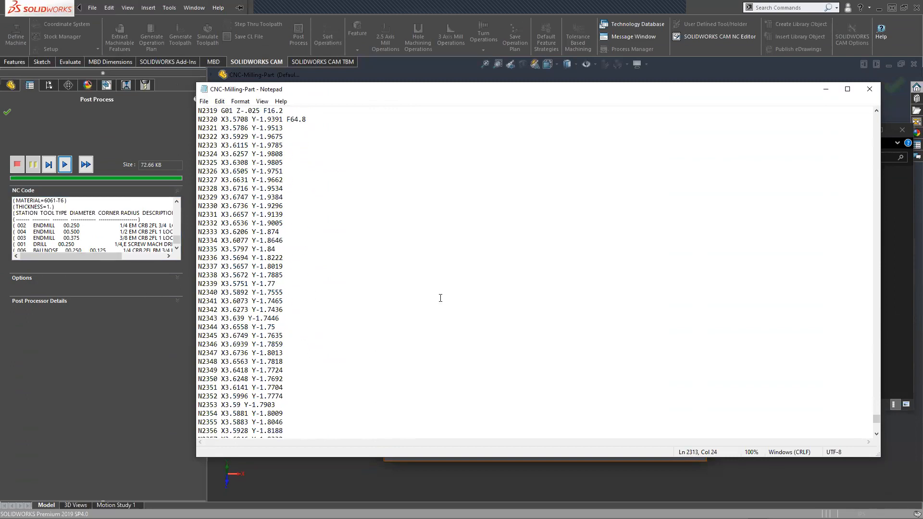
scroll(337, 278, up, 2)
scroll(335, 260, down, 20)
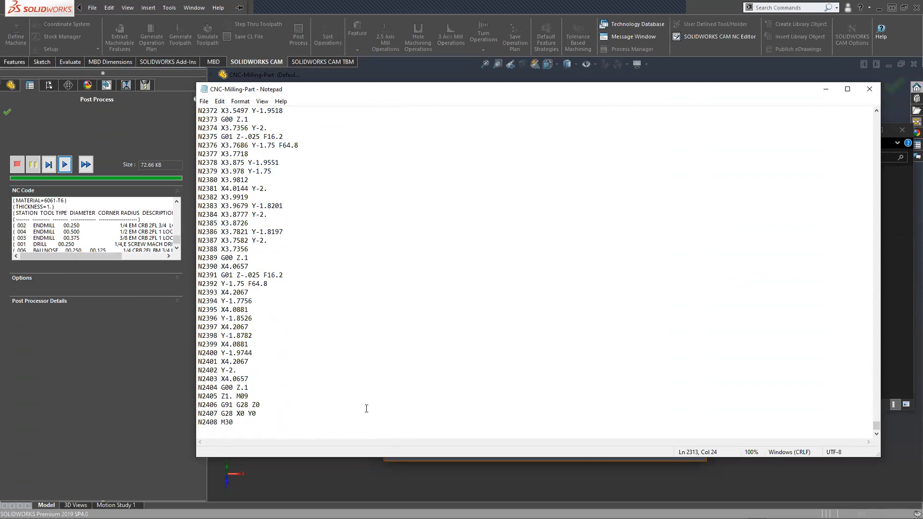
drag(241, 423, 202, 422)
Return to the start of the program and place the cursor on the blank line above the Contour Mill1 heading.
drag(872, 426, 876, 123)
scroll(462, 381, up, 12)
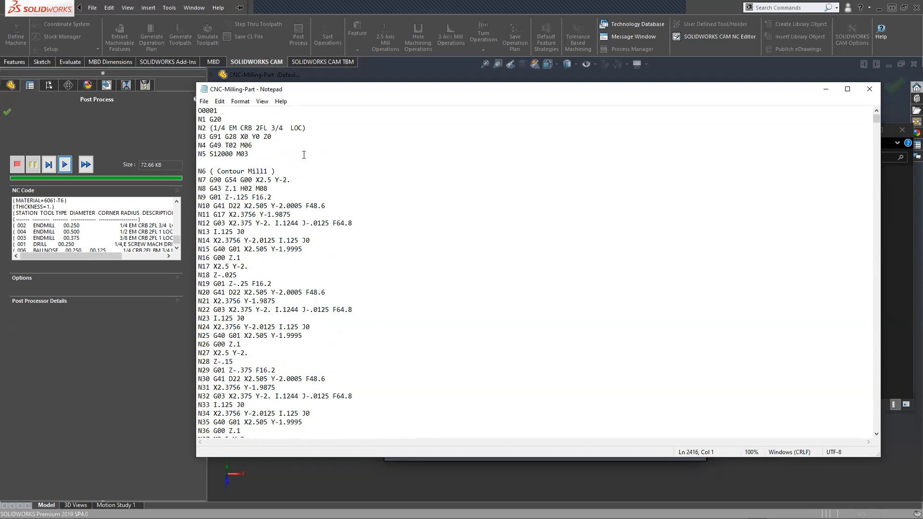
click(256, 152)
key(Down)
click(675, 22)
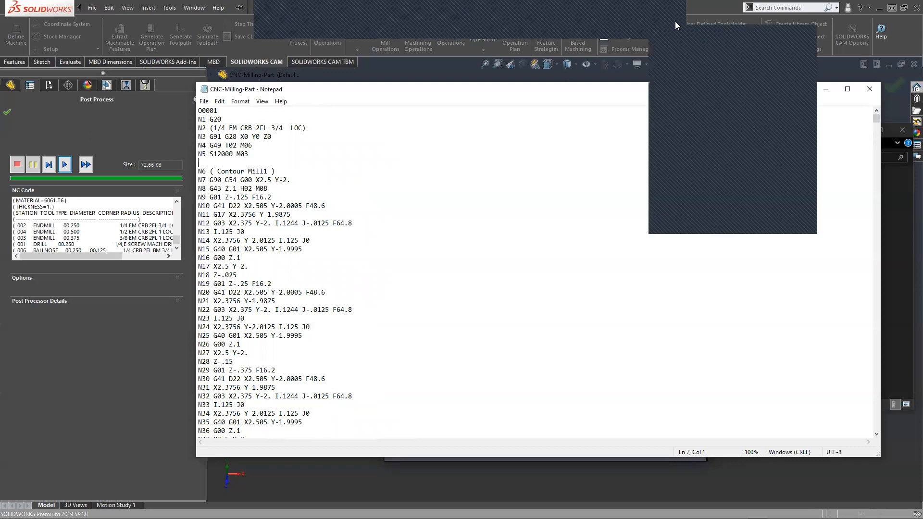
click(672, 55)
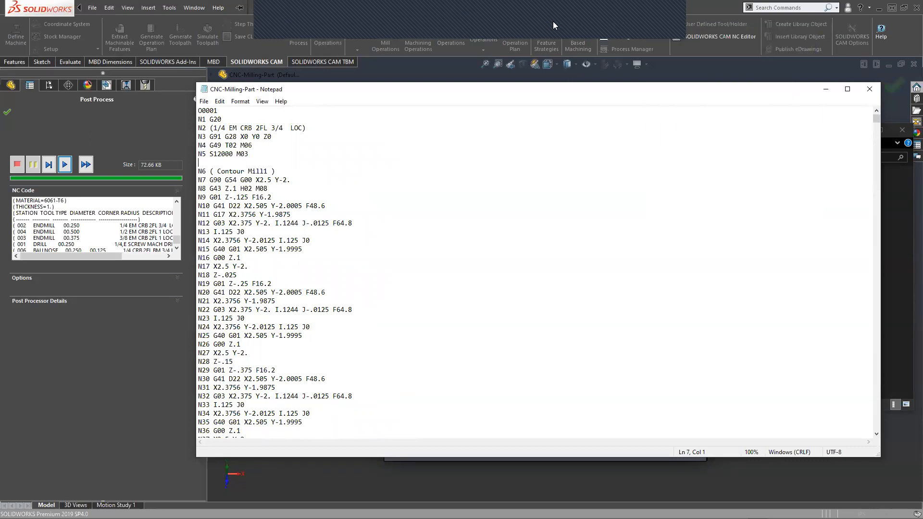